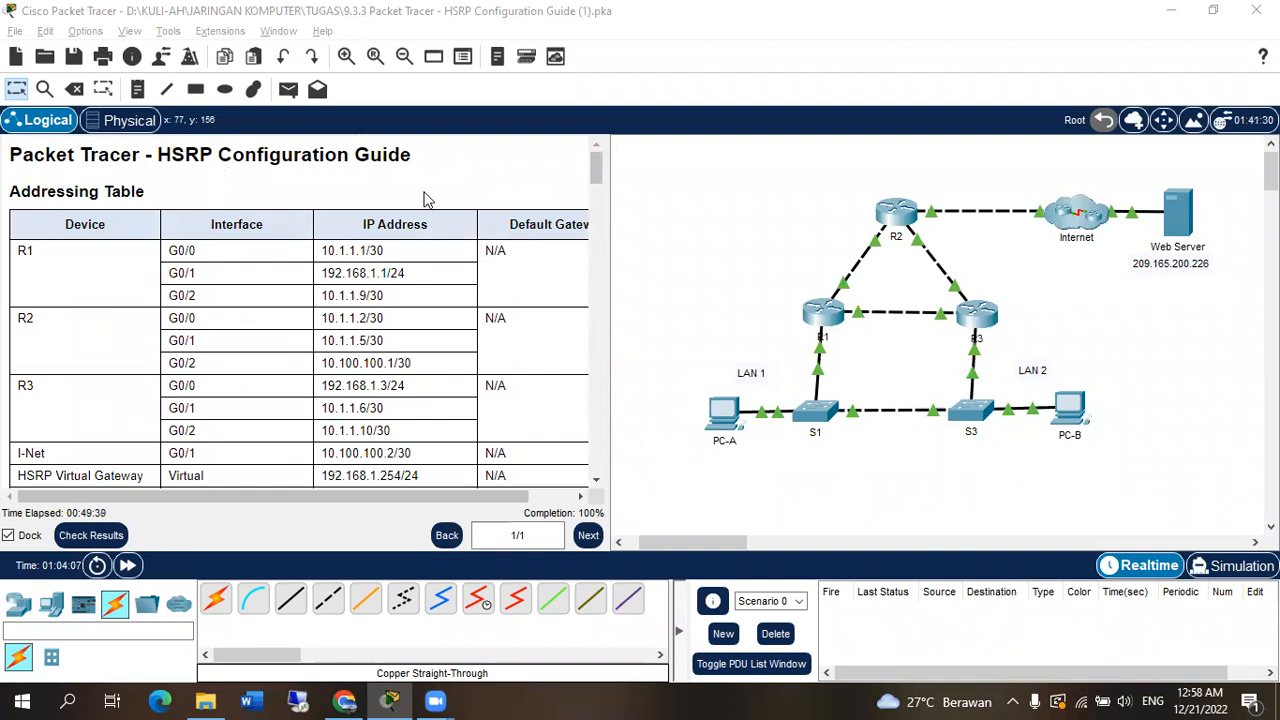
Switch to Chrome to read the search result explaining the purpose of HSRP, and return to Packet Tracer
{"action": "key", "text": "alt+Tab"}
{"action": "key", "text": "alt+Tab"}
{"action": "key", "text": "alt+Tab"}
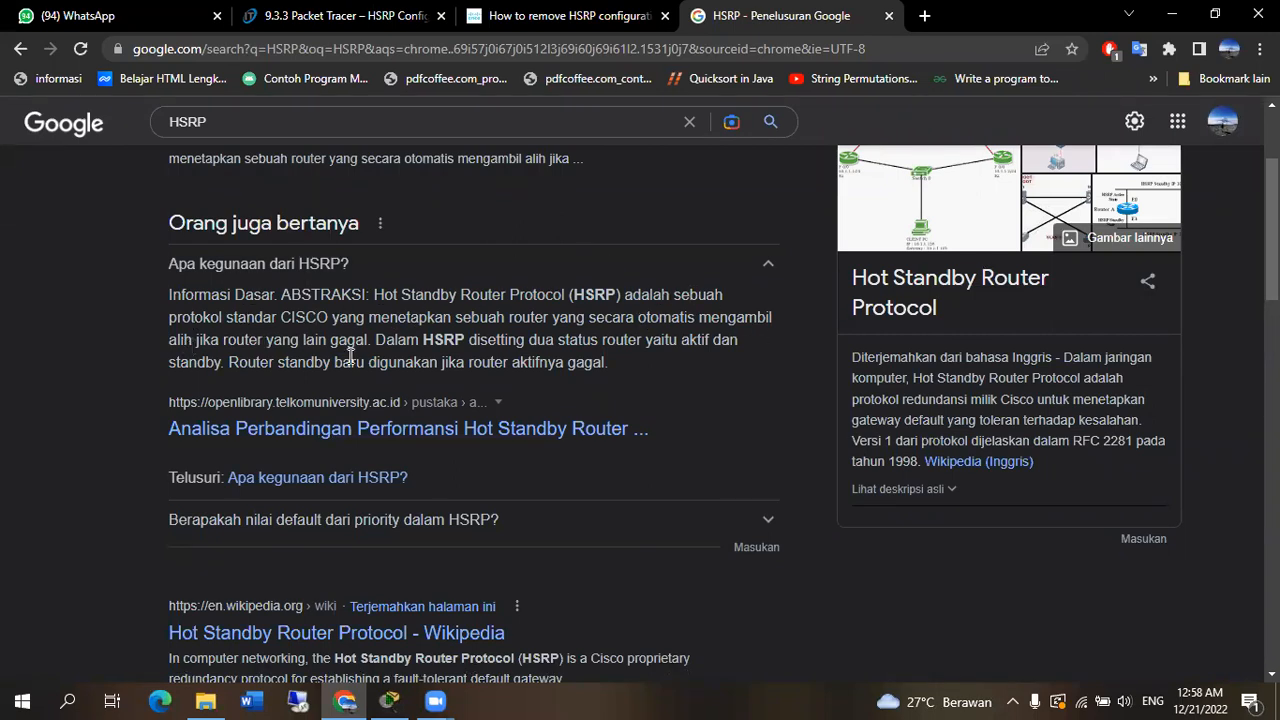
{"action": "key", "text": "alt+Tab"}
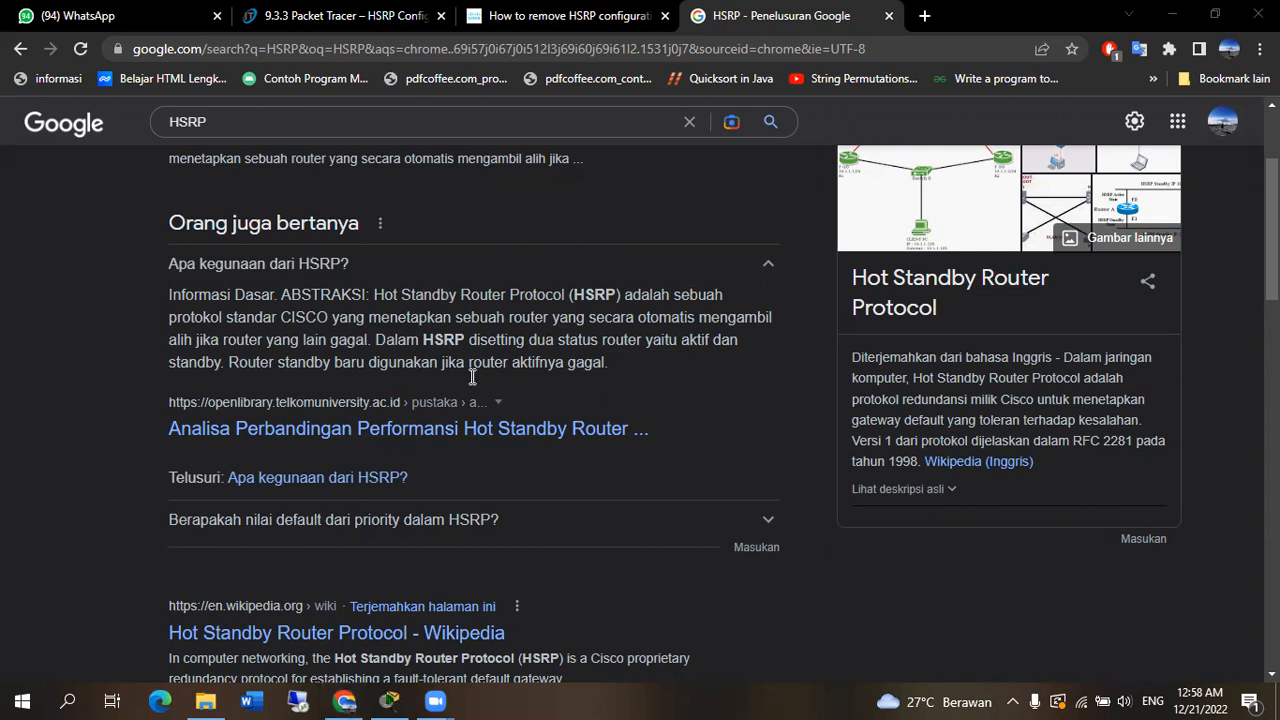
{"action": "key", "text": "alt+Tab"}
Examine the routers, switches and links in the topology and the addresses in the activity's addressing table
{"action": "left_click", "coordinate": [800, 410]}
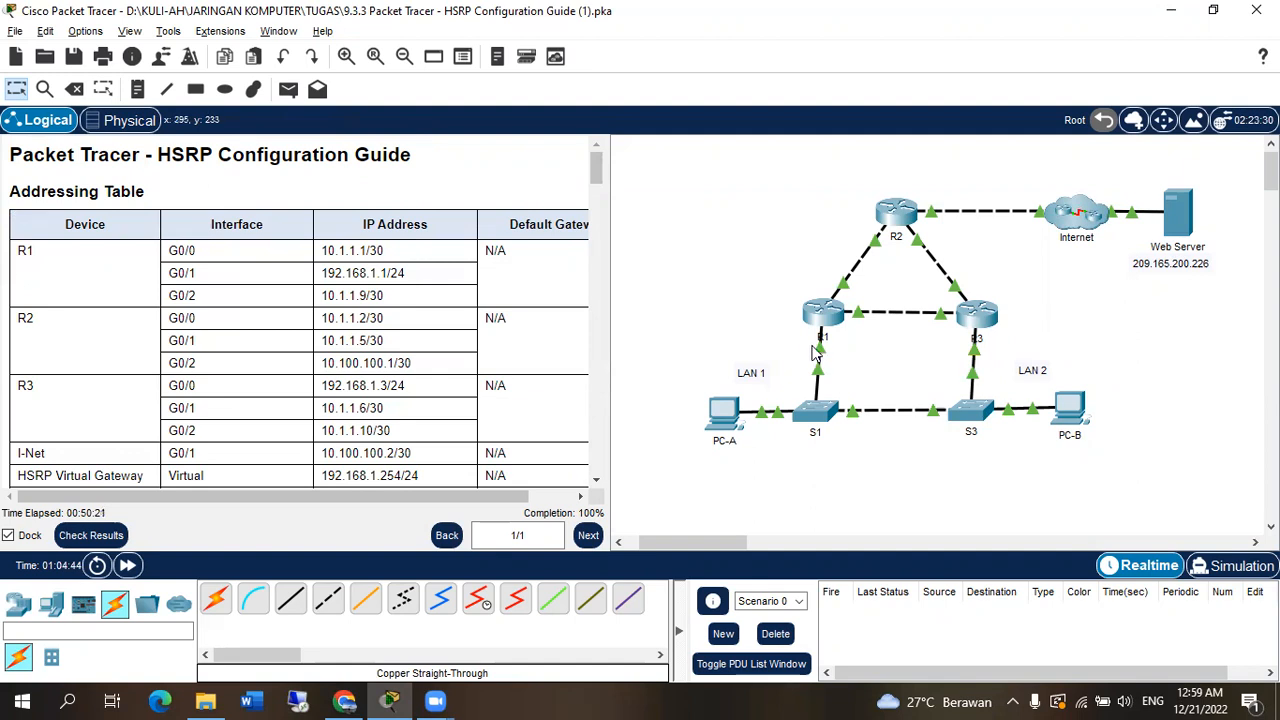
{"action": "mouse_move", "coordinate": [800, 347]}
{"action": "mouse_move", "coordinate": [845, 305]}
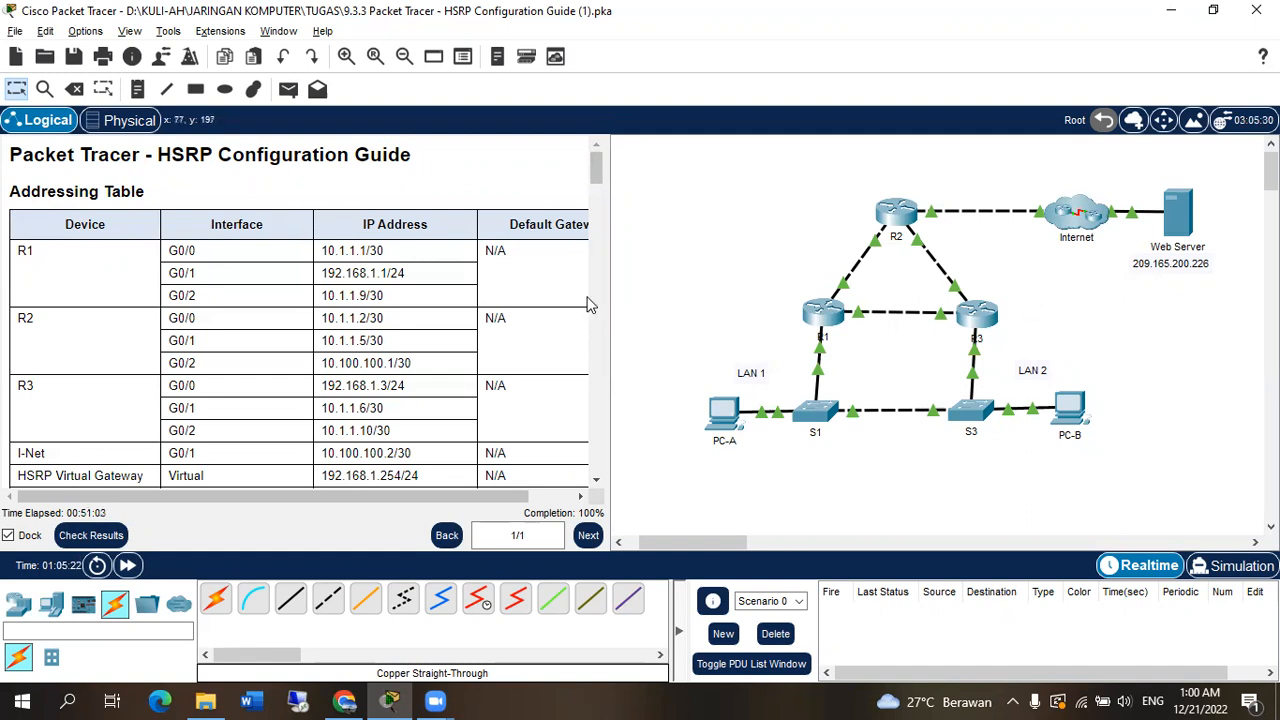
{"action": "scroll", "coordinate": [424, 318], "scroll_direction": "down", "scroll_amount": 6}
{"action": "scroll", "coordinate": [424, 318], "scroll_direction": "up", "scroll_amount": 4}
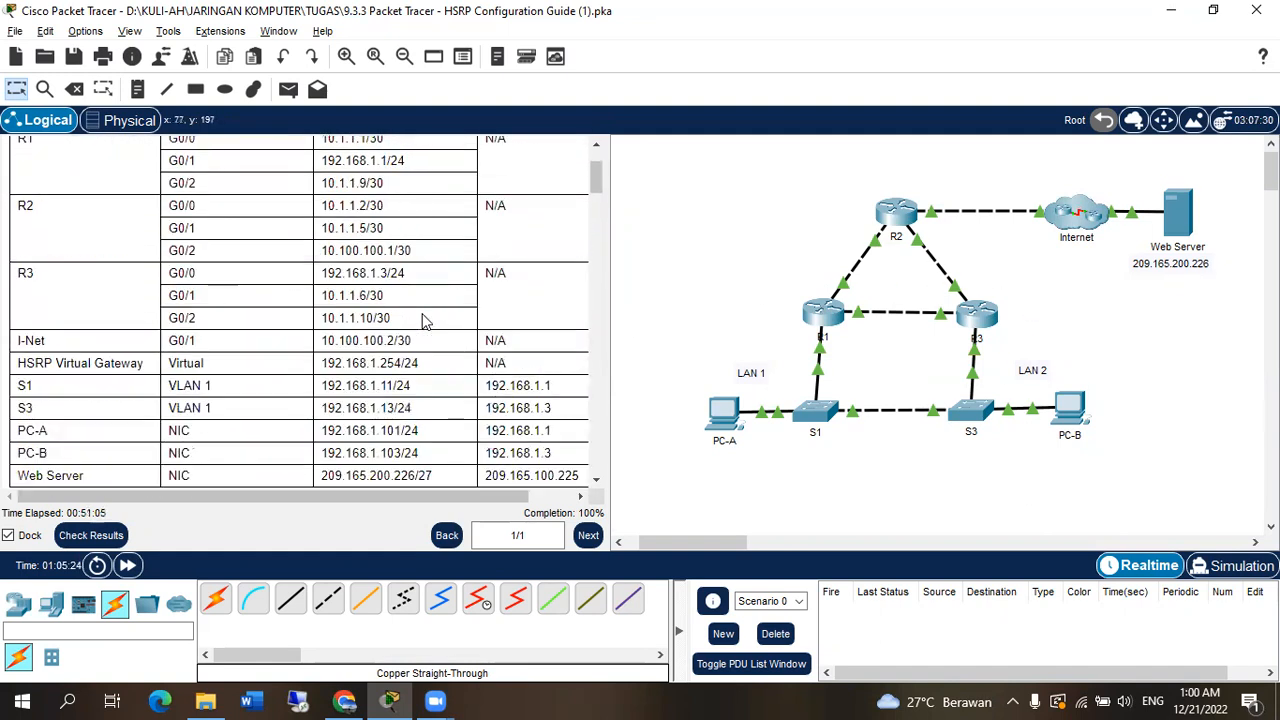
{"action": "scroll", "coordinate": [480, 320], "scroll_direction": "up", "scroll_amount": 1}
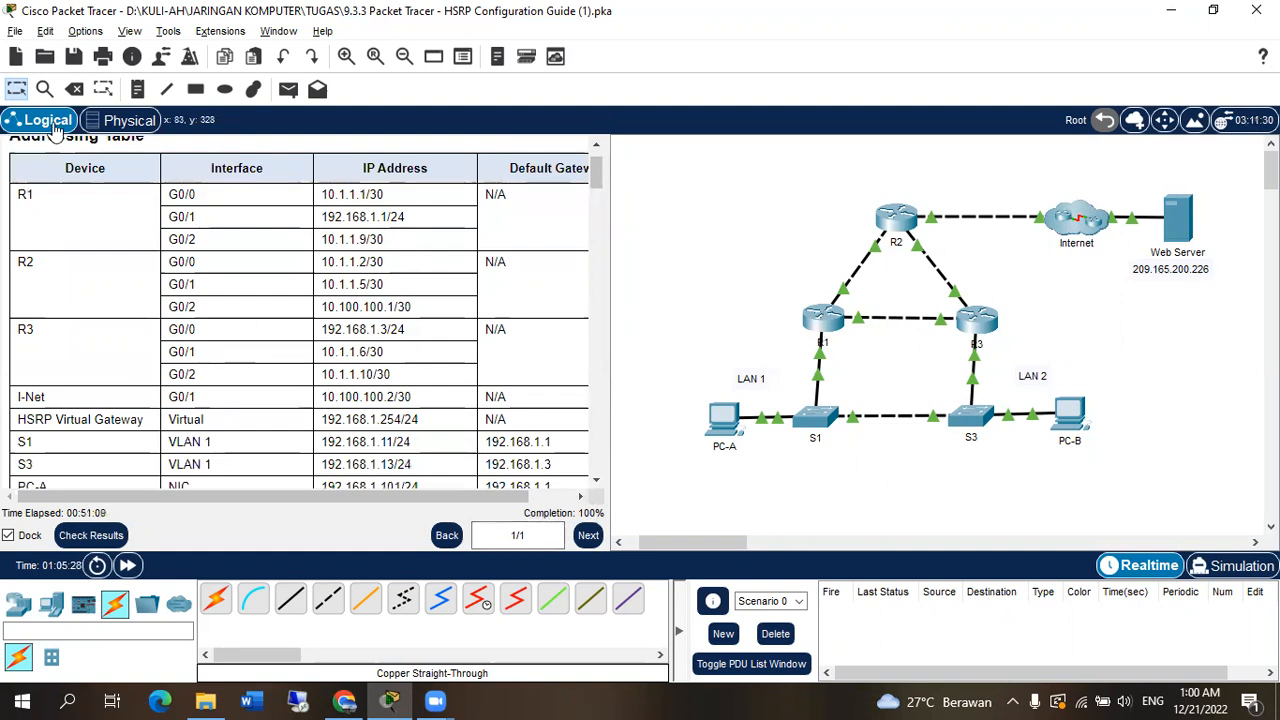
Reload the 9.3.3 HSRP Configuration Guide activity in its initial, unconfigured state
{"action": "left_click", "coordinate": [15, 31]}
{"action": "left_click", "coordinate": [100, 216]}
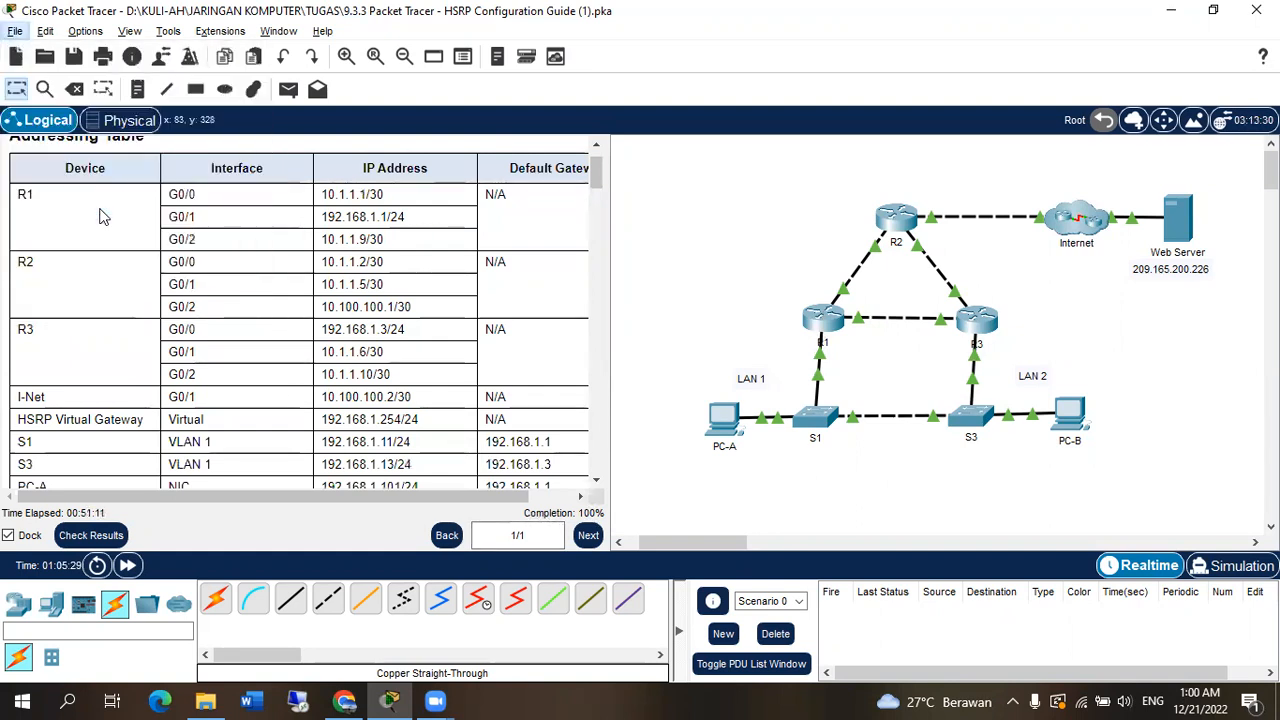
{"action": "left_click", "coordinate": [622, 374]}
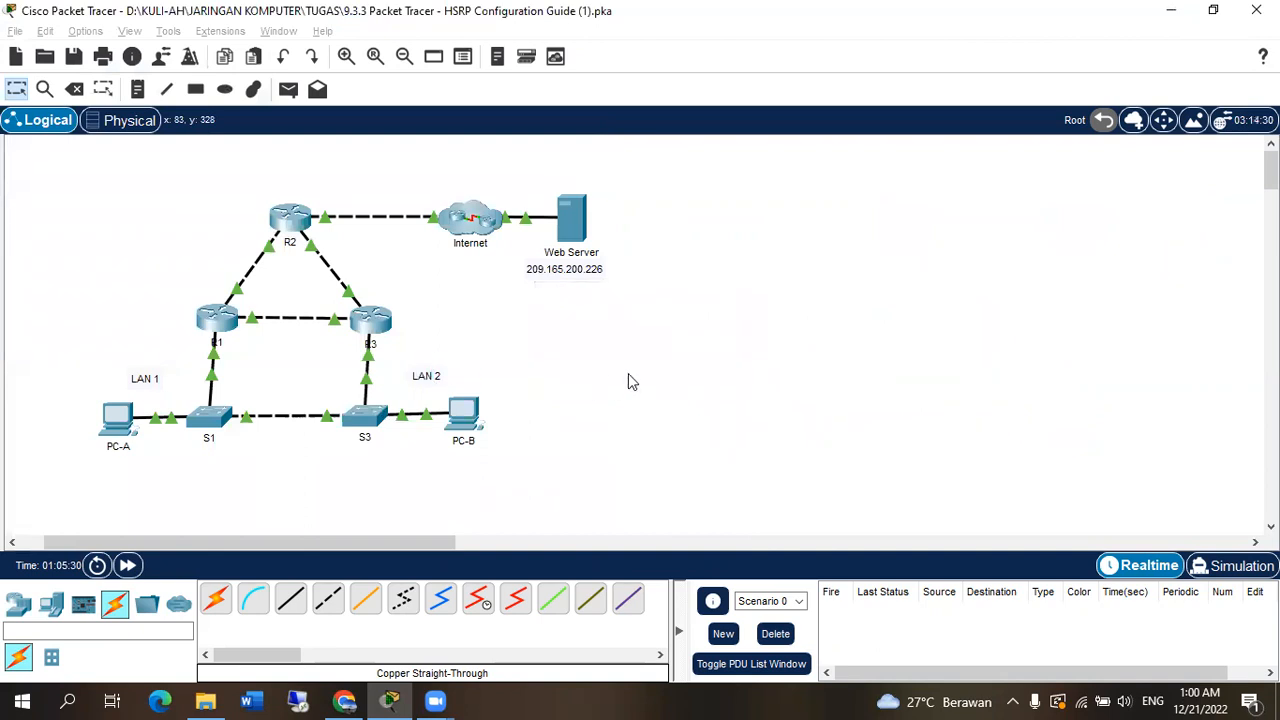
{"action": "left_click_drag", "start_coordinate": [411, 495], "coordinate": [390, 490]}
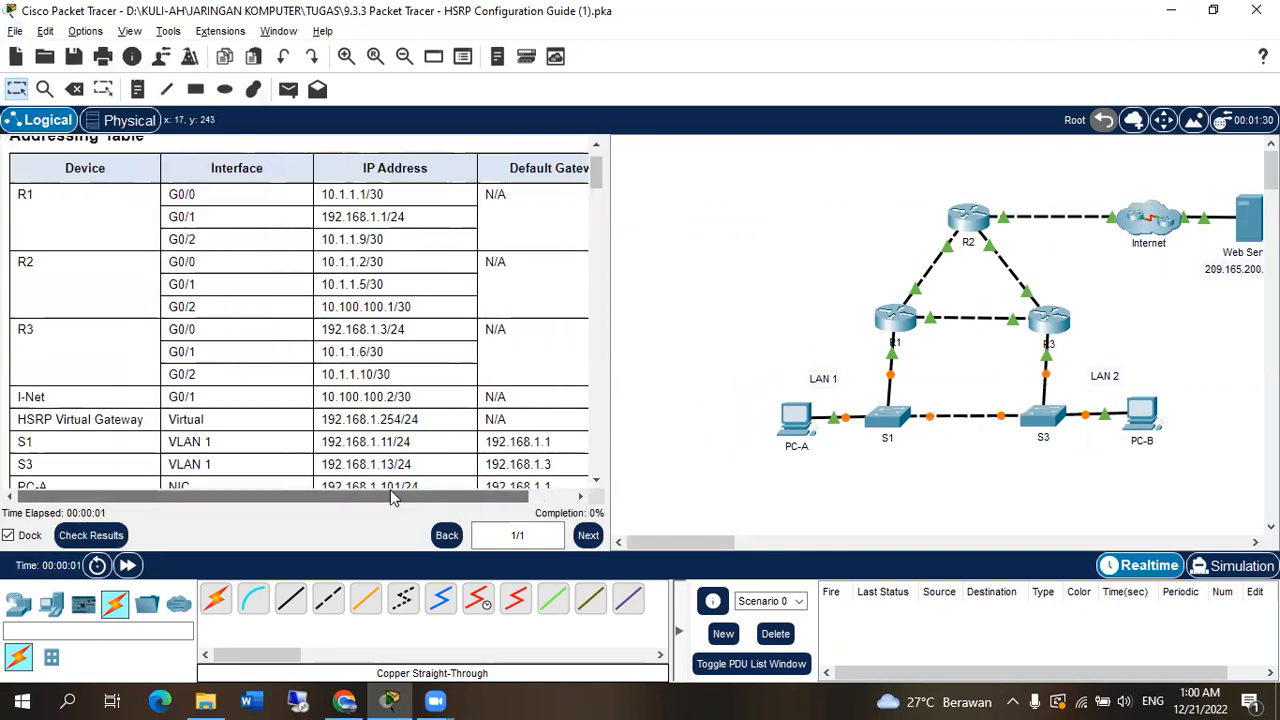
Review the addressing table, objectives and background scenario, and fast-forward the network time to bring up the switch links
{"action": "scroll", "coordinate": [398, 466], "scroll_direction": "up", "scroll_amount": 2}
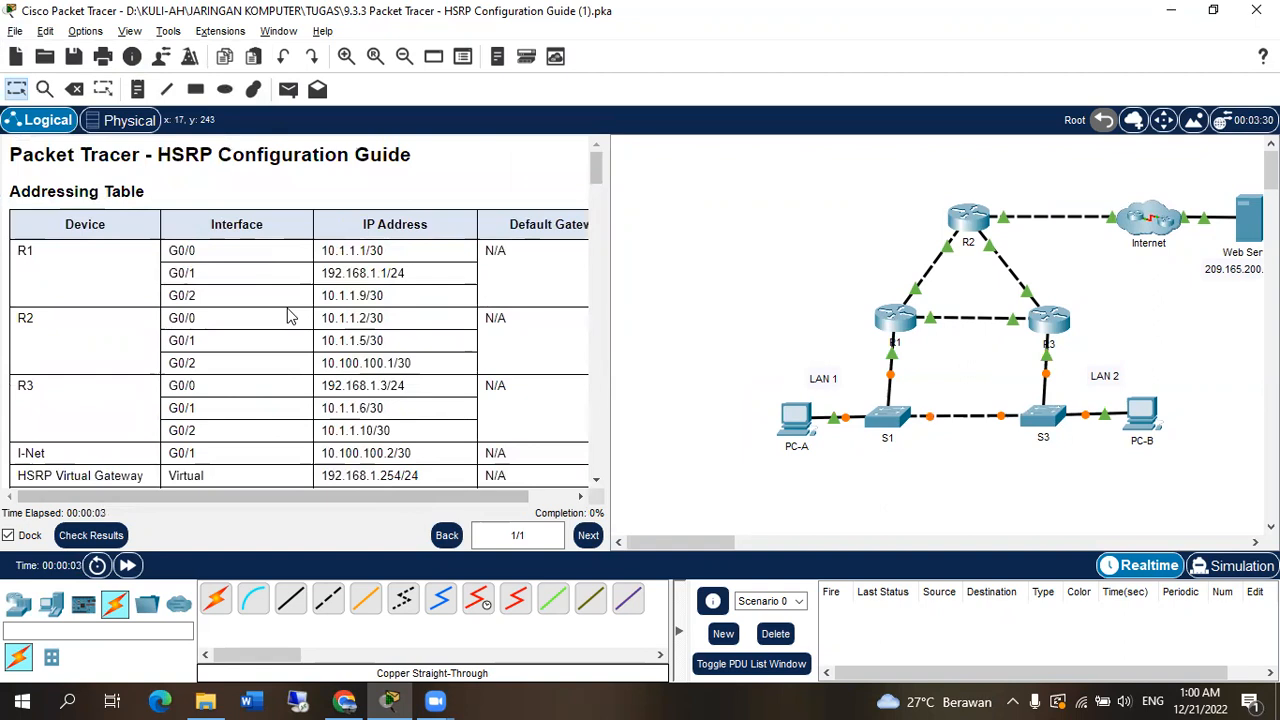
{"action": "scroll", "coordinate": [335, 385], "scroll_direction": "down", "scroll_amount": 1}
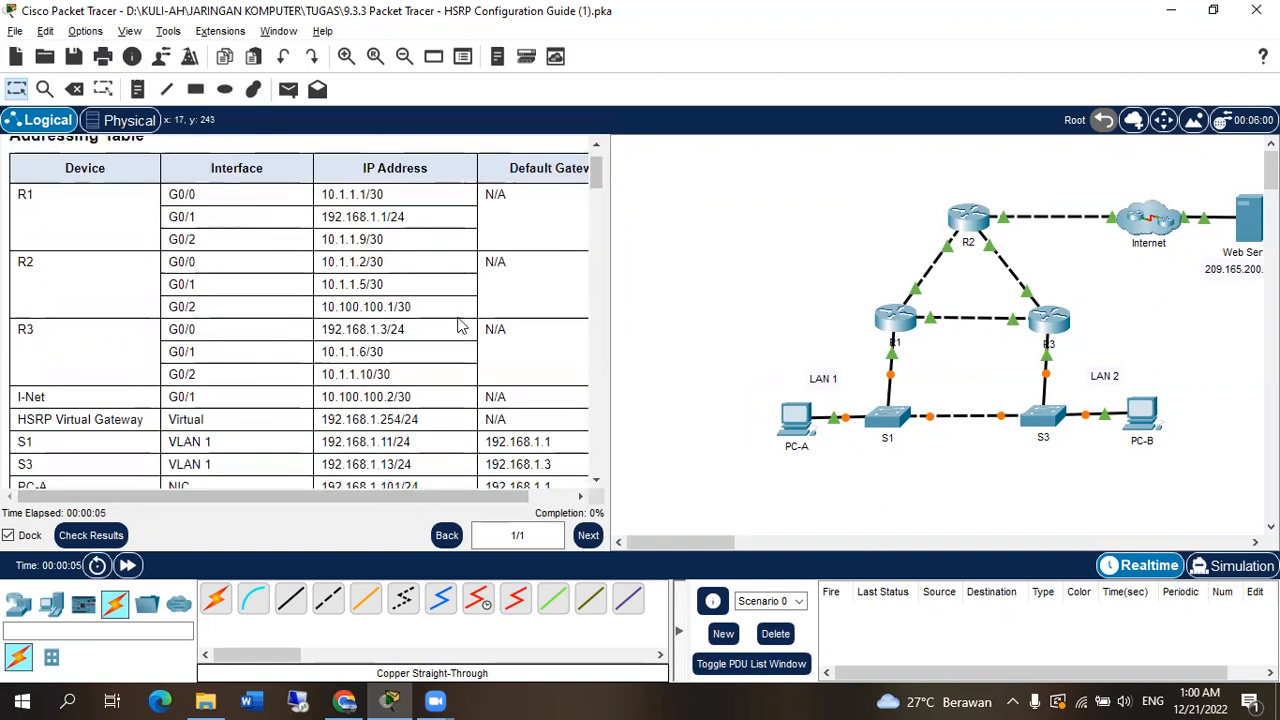
{"action": "scroll", "coordinate": [345, 392], "scroll_direction": "down", "scroll_amount": 1}
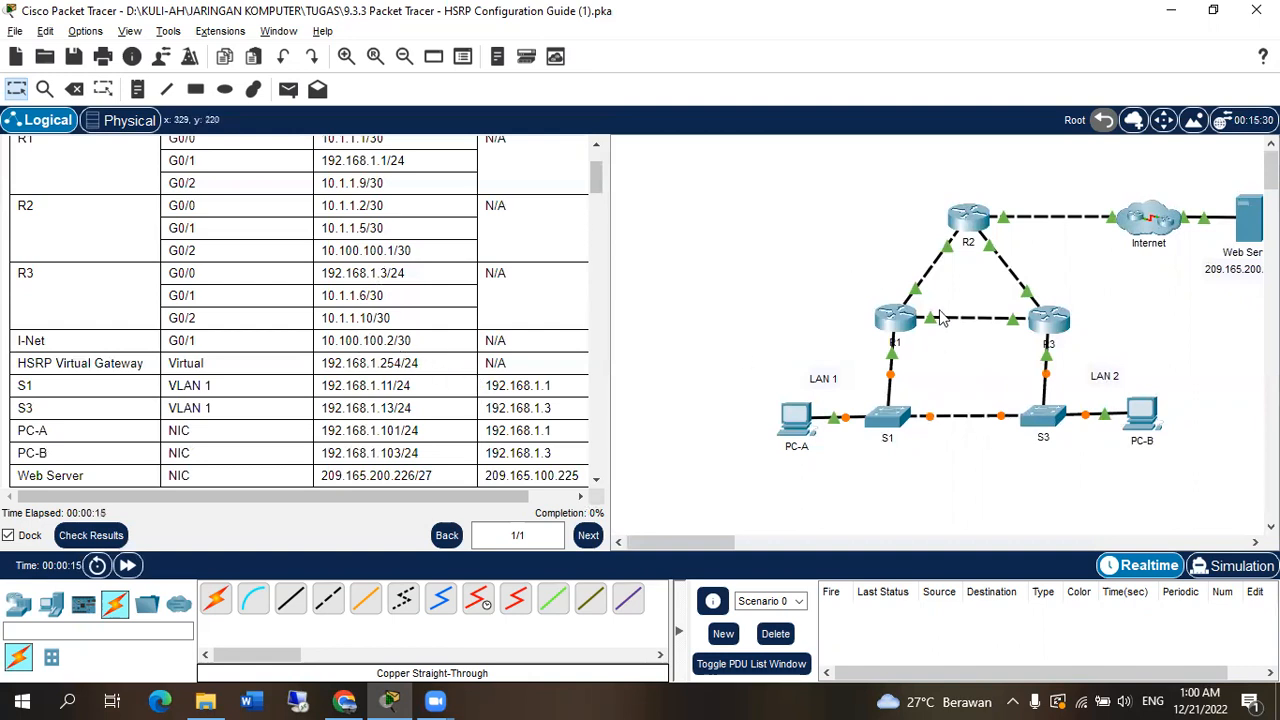
{"action": "scroll", "coordinate": [378, 363], "scroll_direction": "down", "scroll_amount": 10}
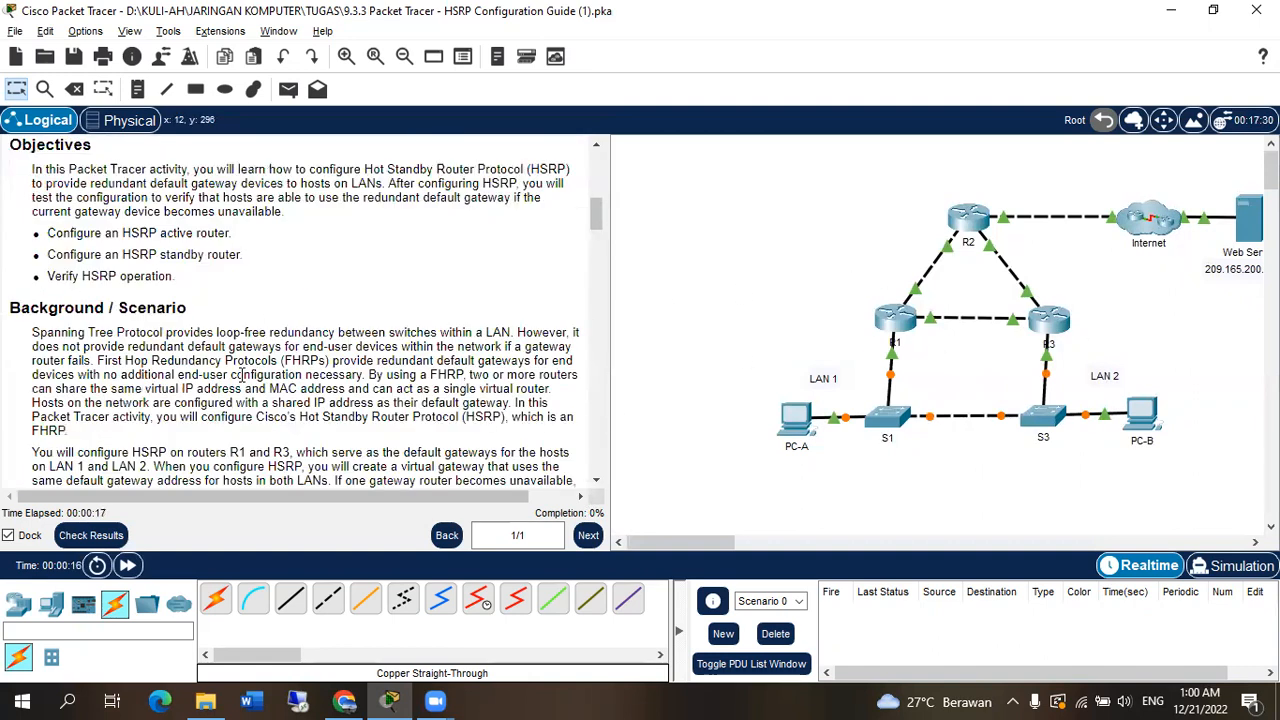
{"action": "left_click", "coordinate": [130, 566]}
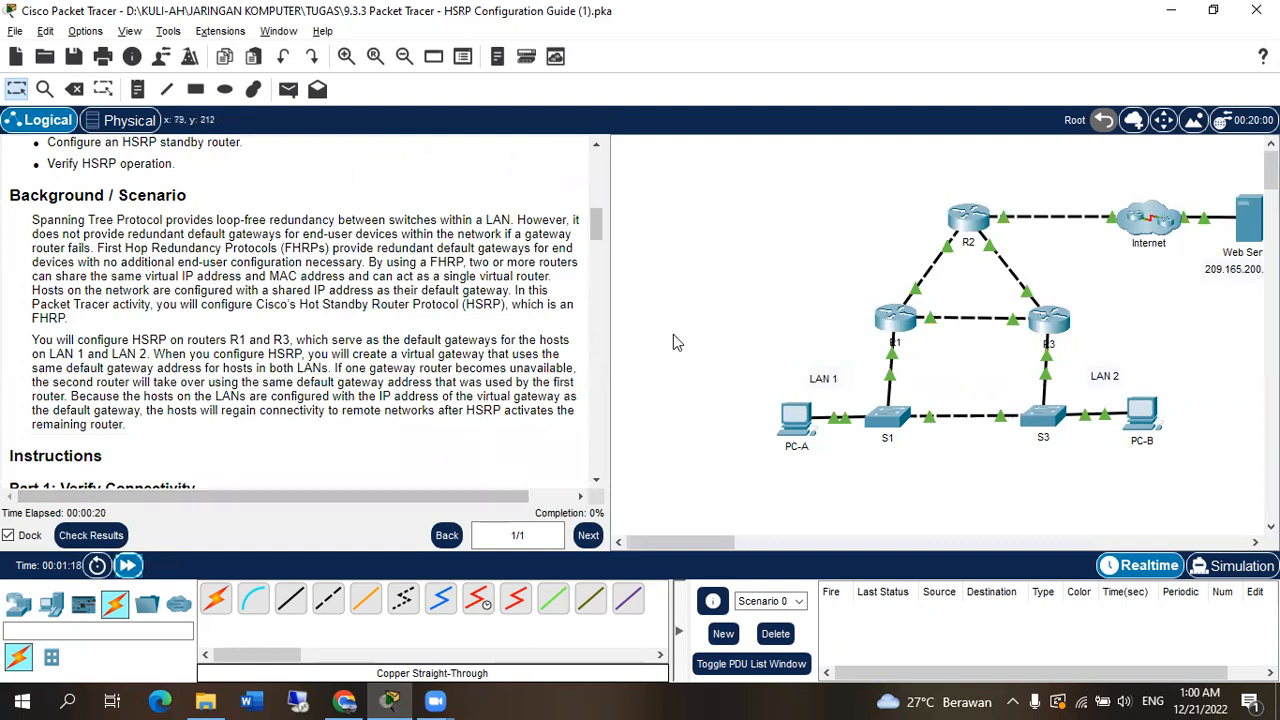
Read the Part 1 instructions, open PC-A's Command Prompt and place its window clear of the instruction text
{"action": "scroll", "coordinate": [740, 540], "scroll_direction": "right", "scroll_amount": 3}
{"action": "scroll", "coordinate": [385, 363], "scroll_direction": "down", "scroll_amount": 3}
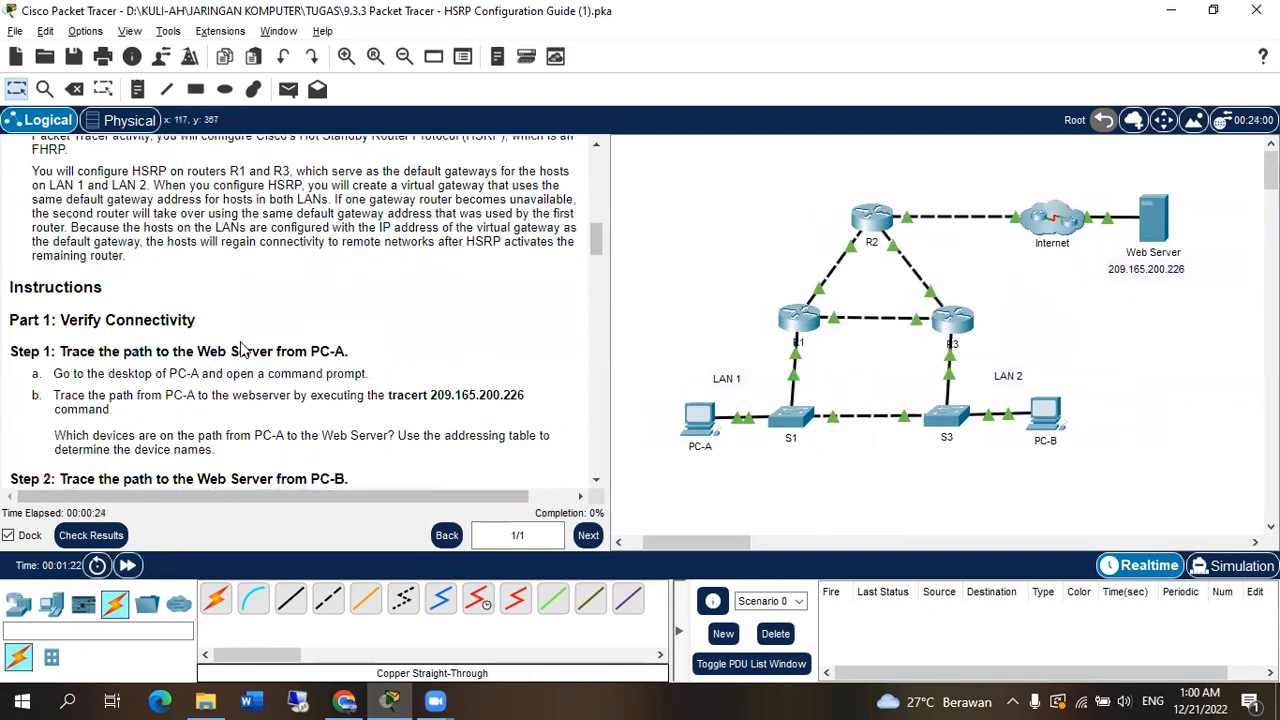
{"action": "scroll", "coordinate": [245, 343], "scroll_direction": "down", "scroll_amount": 1}
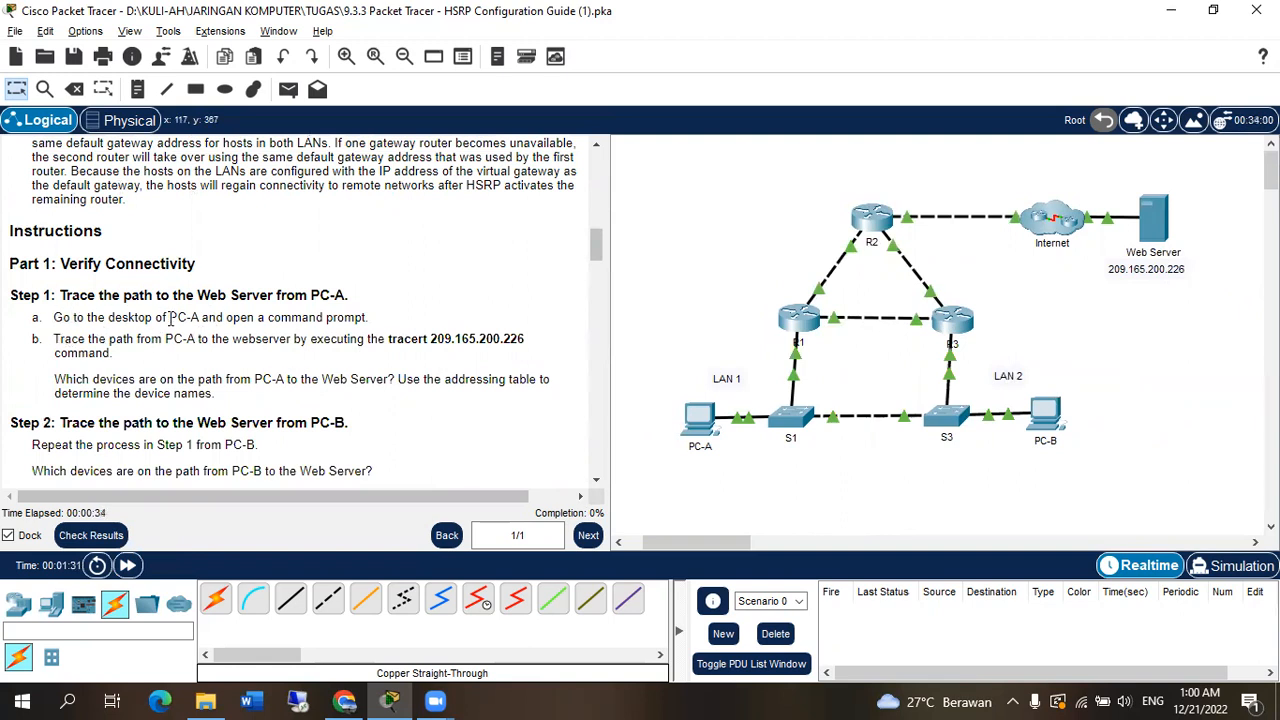
{"action": "left_click", "coordinate": [699, 414]}
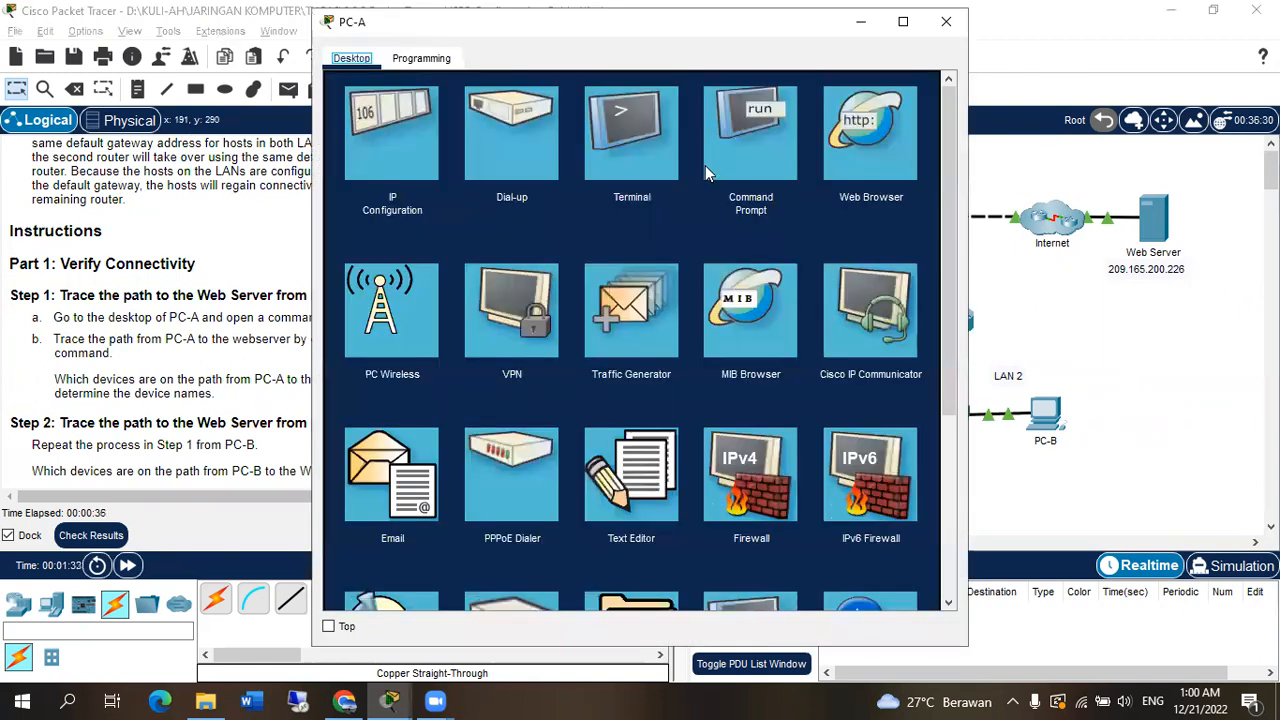
{"action": "left_click", "coordinate": [710, 160]}
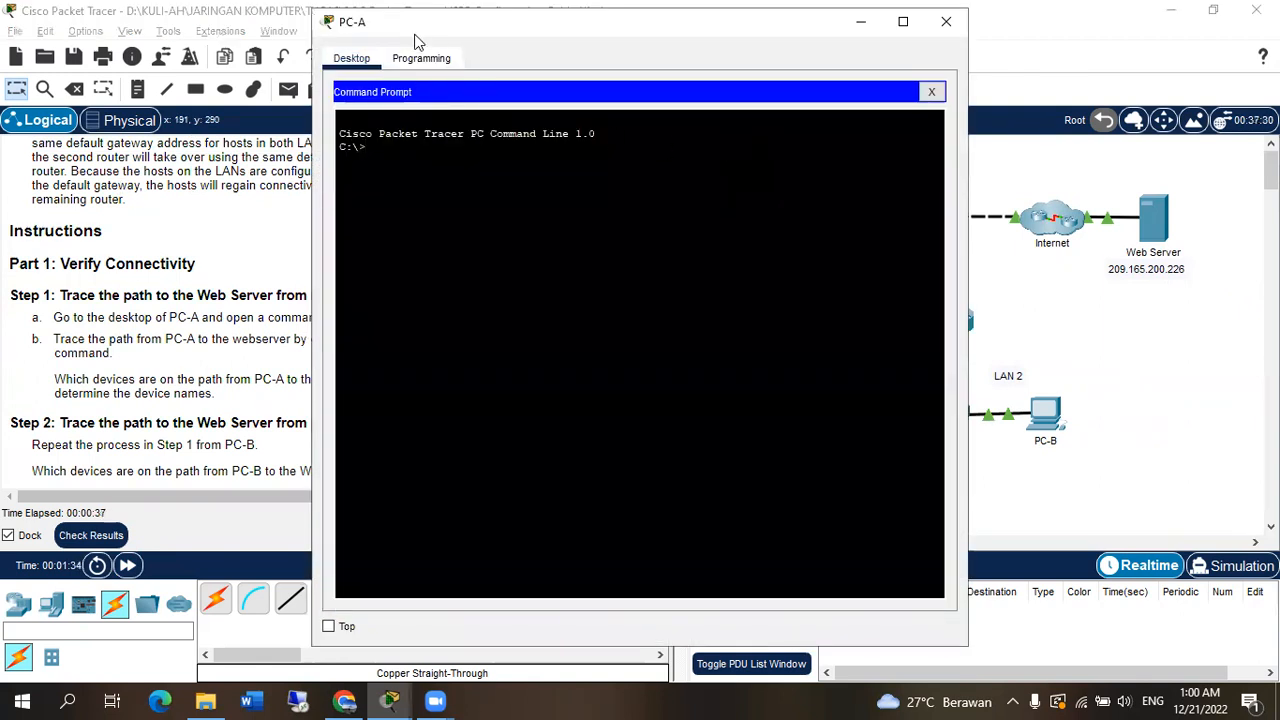
{"action": "left_click_drag", "start_coordinate": [420, 32], "coordinate": [492, 75]}
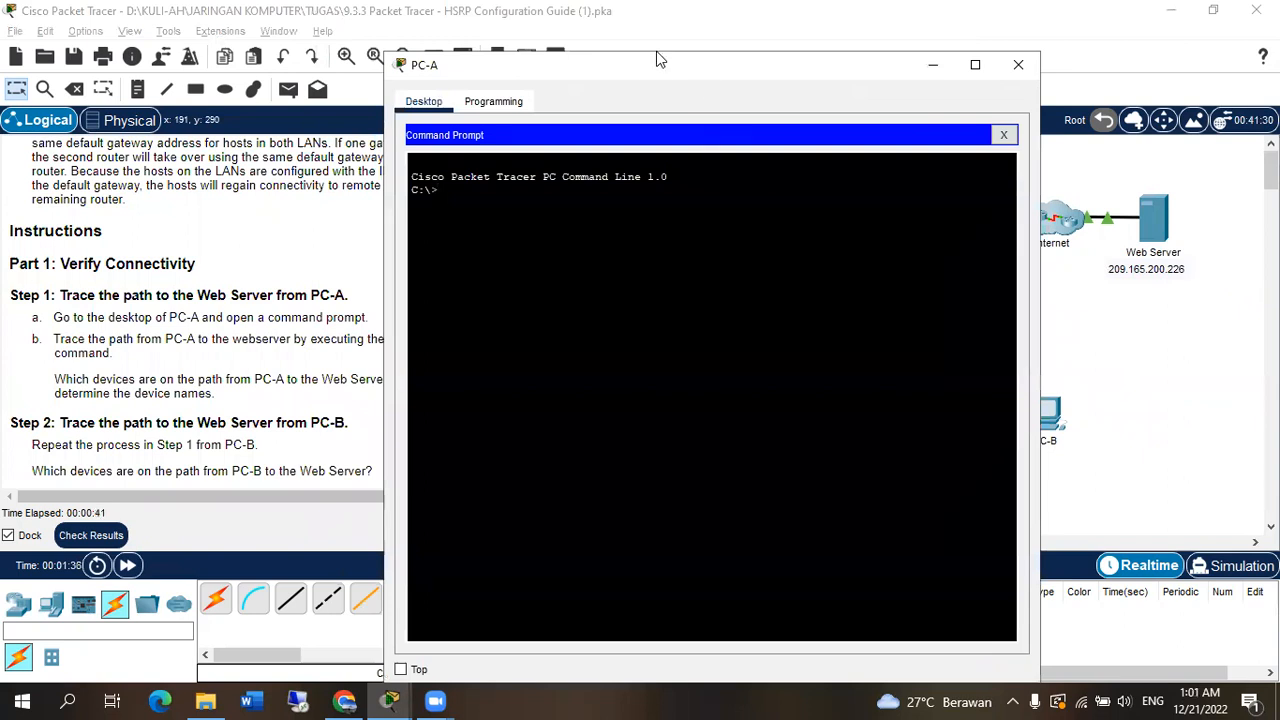
{"action": "left_click_drag", "start_coordinate": [658, 60], "coordinate": [798, 18]}
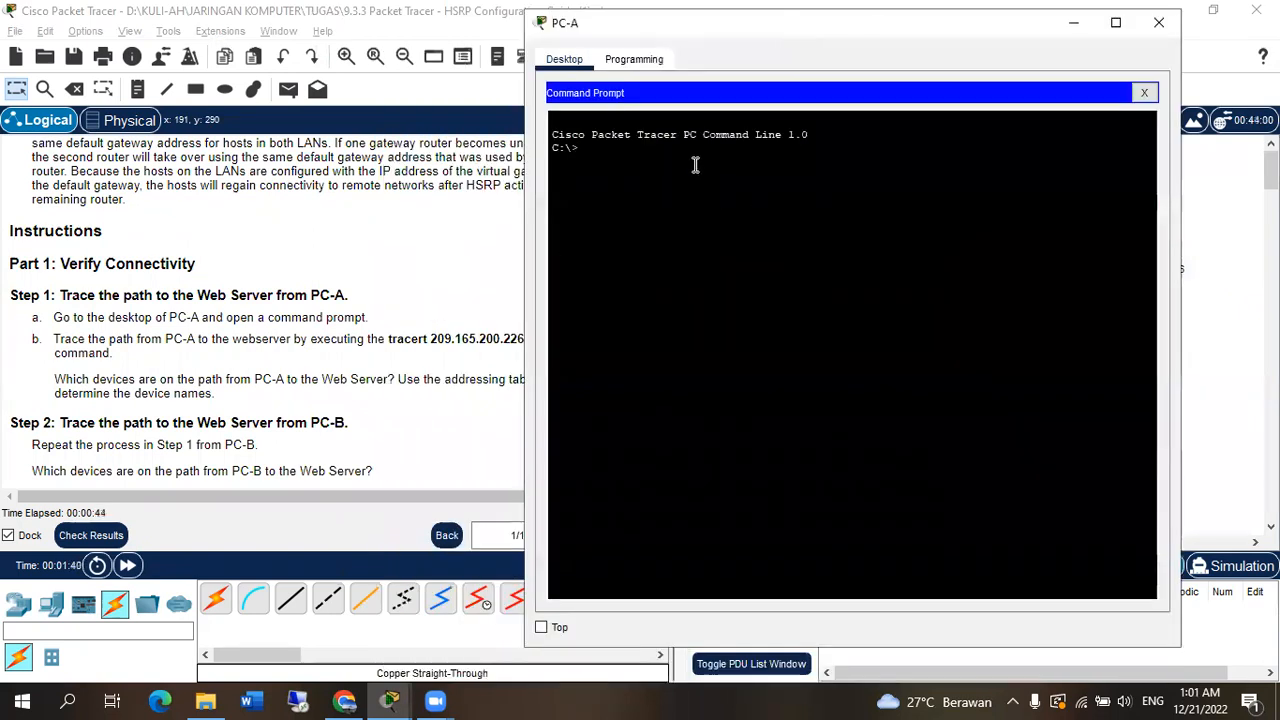
Trace the path from PC-A to the Web Server with tracert 209.165.200.226, fast-forwarding the network time
{"action": "type", "text": "racert 209.165.200.226"}
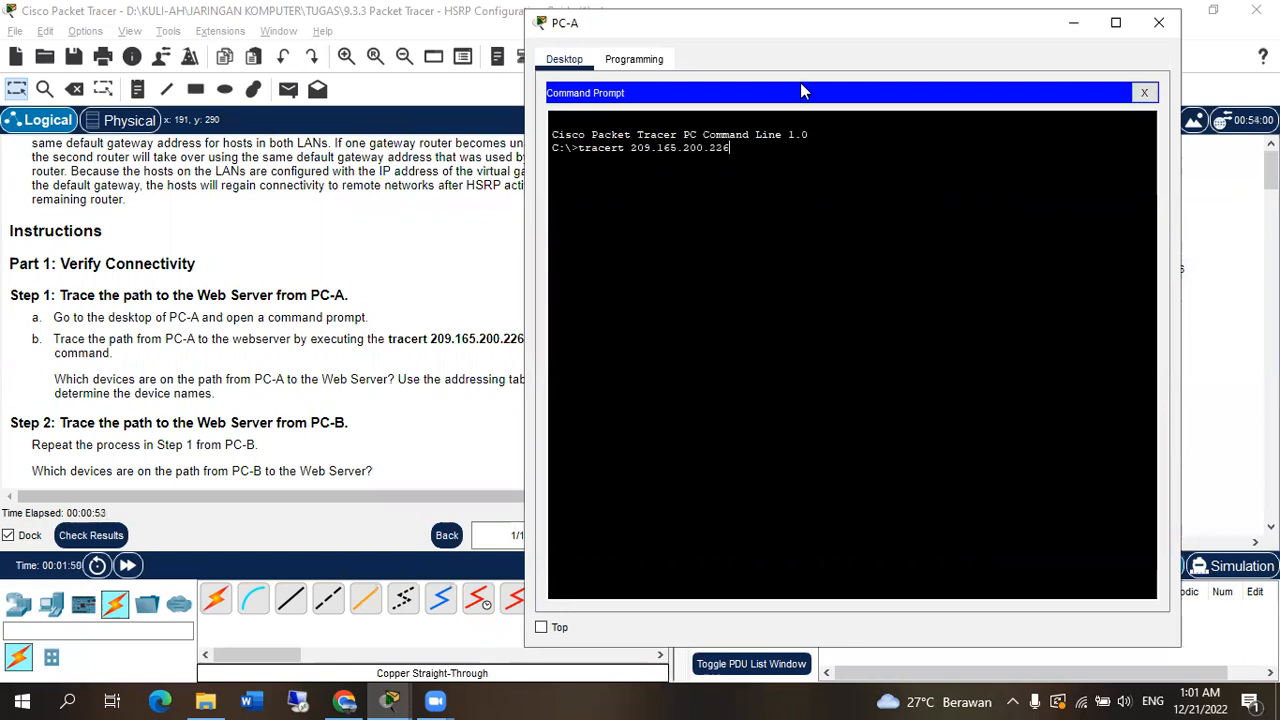
{"action": "left_click", "coordinate": [1072, 24]}
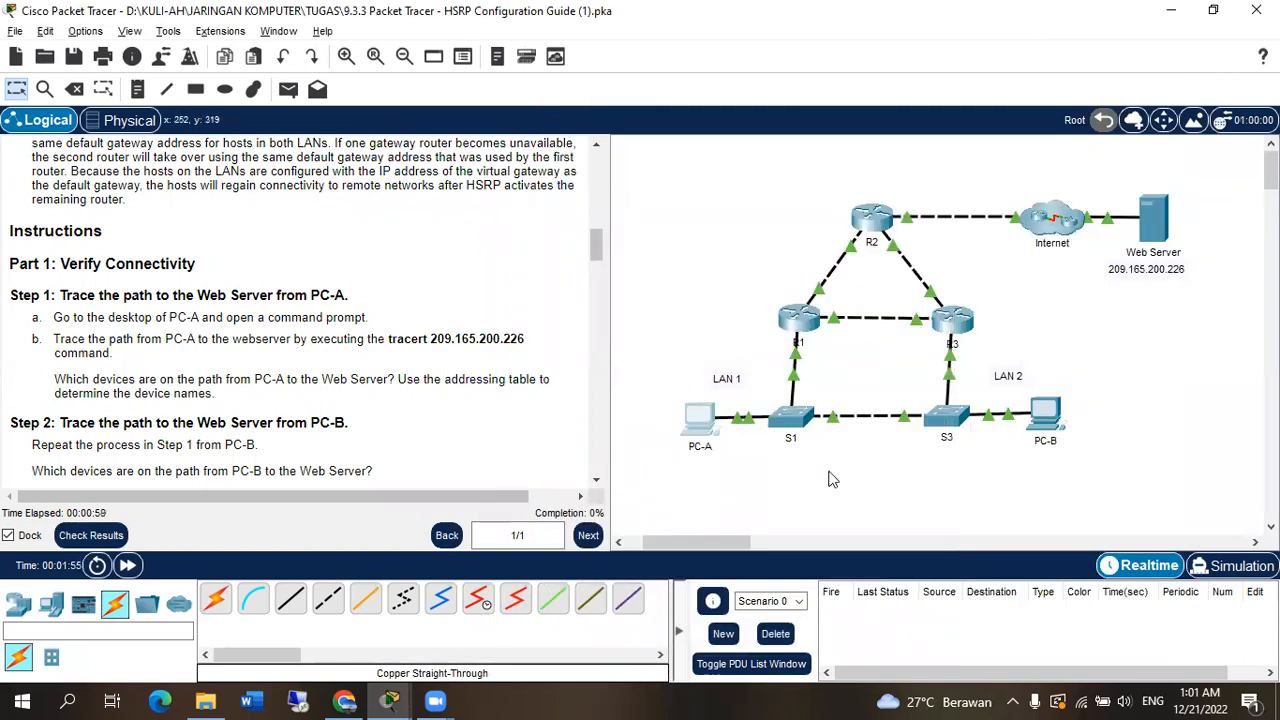
{"action": "key", "text": "alt+Tab"}
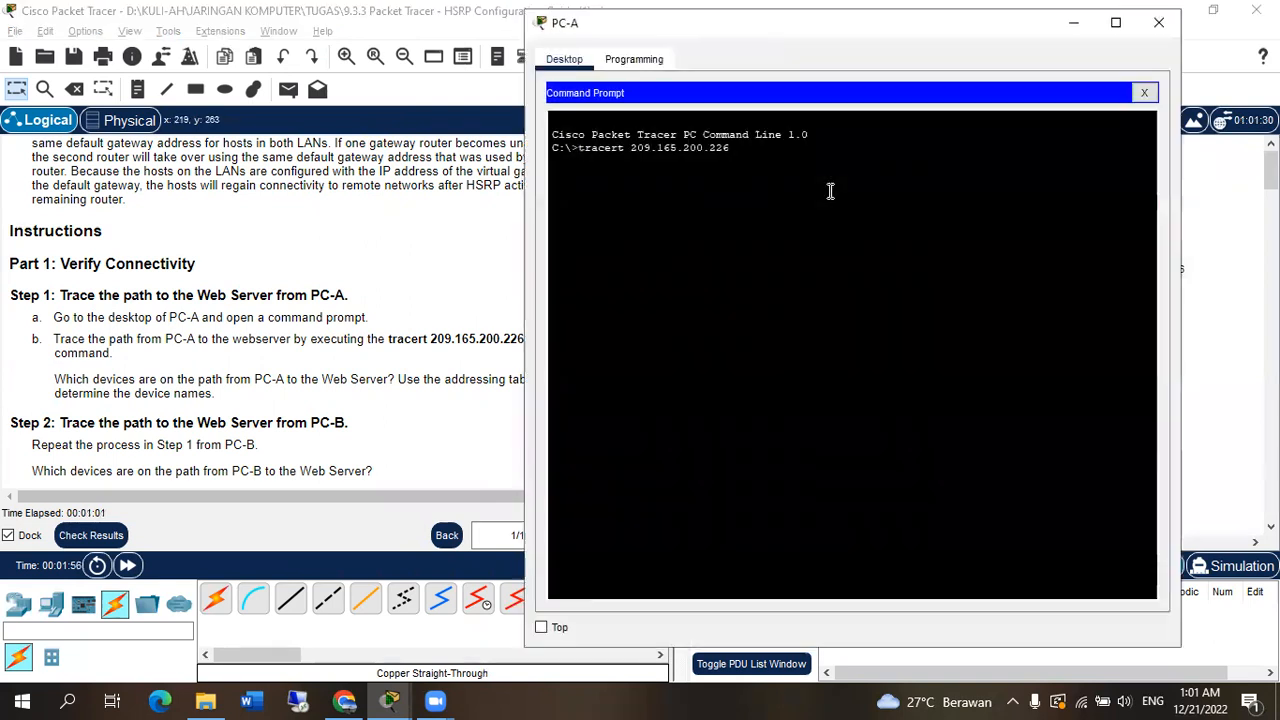
{"action": "key", "text": "Return"}
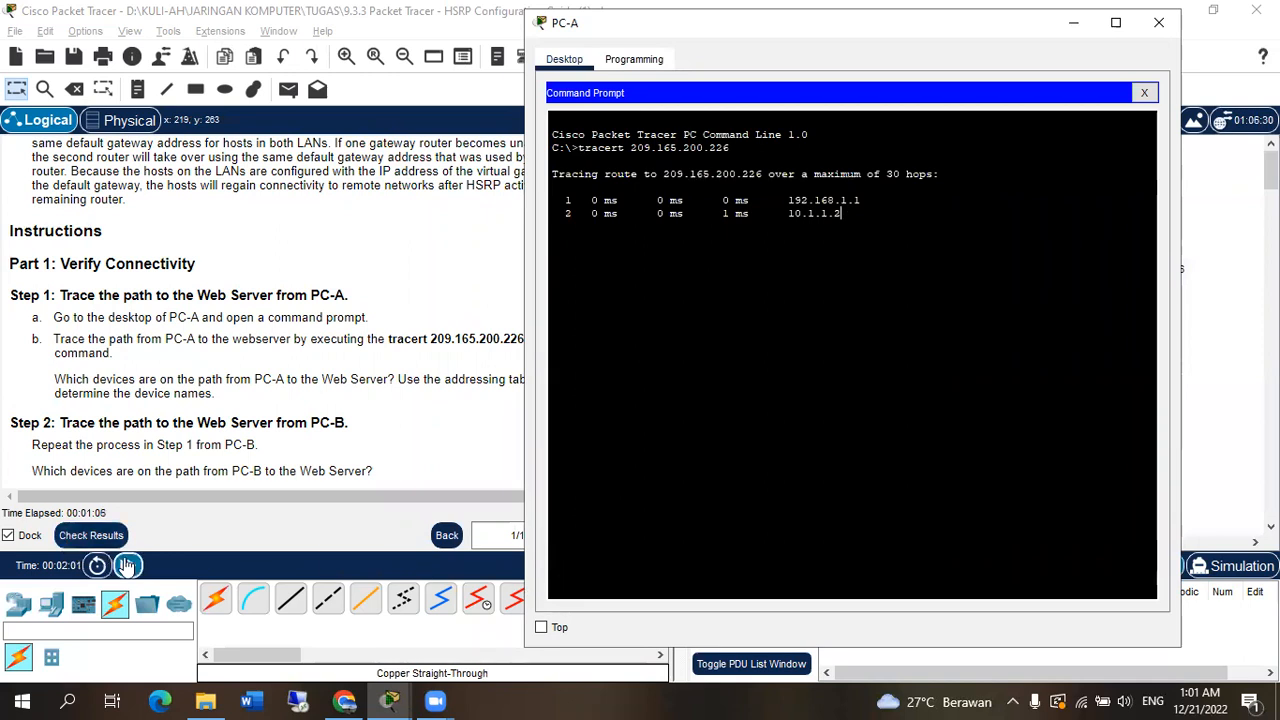
{"action": "left_click", "coordinate": [128, 565]}
{"action": "left_click", "coordinate": [128, 565]}
{"action": "key", "text": "alt+Tab"}
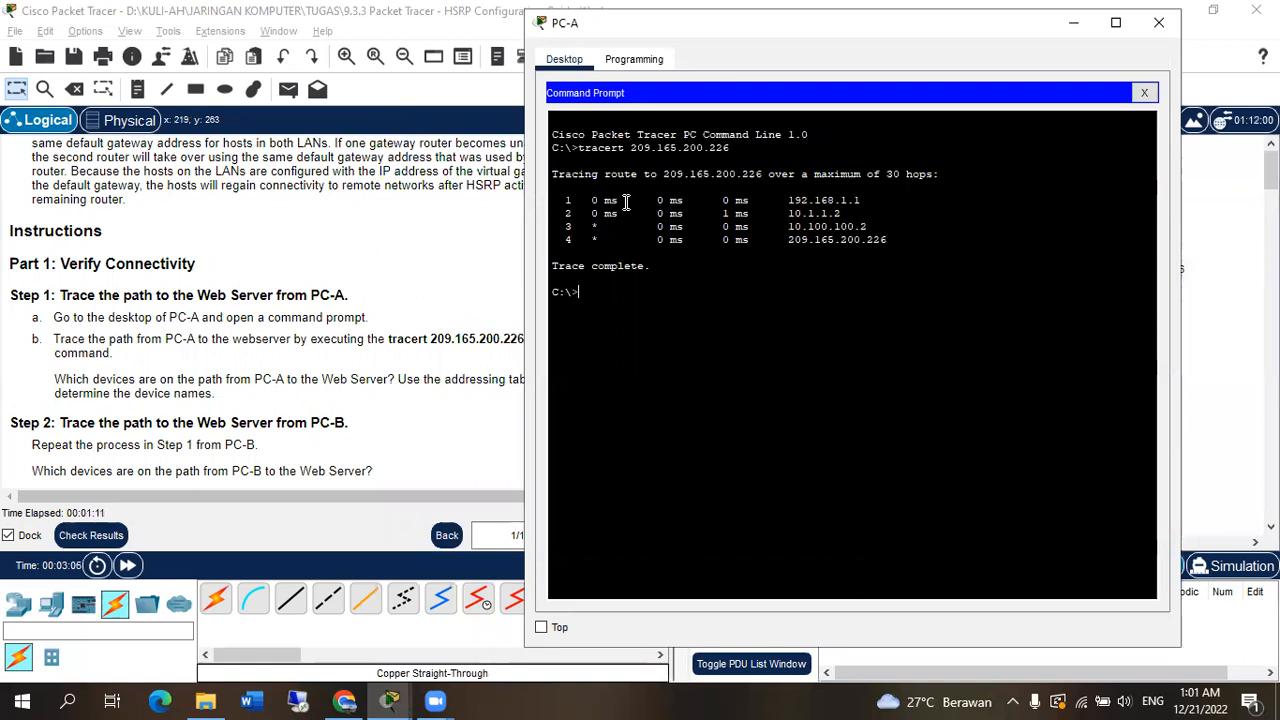
Compare each hop address in PC-A's trace with the interface addresses of R1, R2 and the Internet link in the topology
{"action": "left_click_drag", "start_coordinate": [790, 199], "coordinate": [864, 200]}
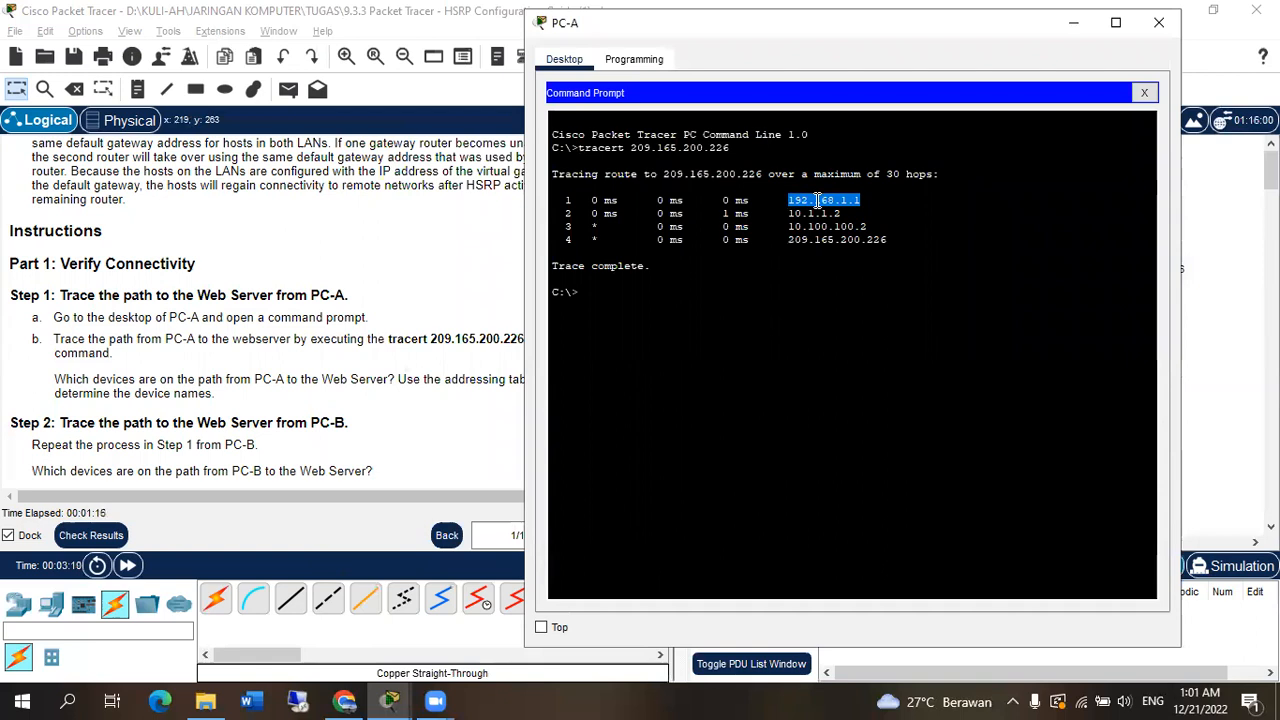
{"action": "key", "text": "alt+Tab"}
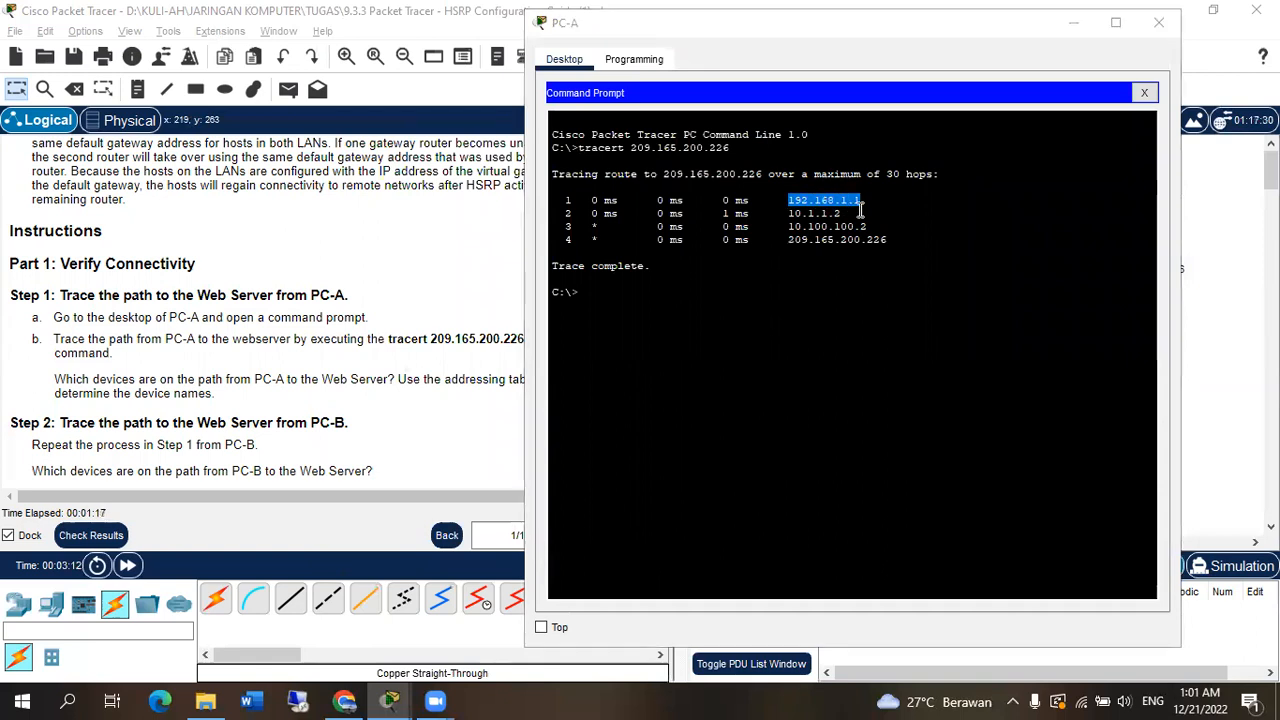
{"action": "mouse_move", "coordinate": [797, 333]}
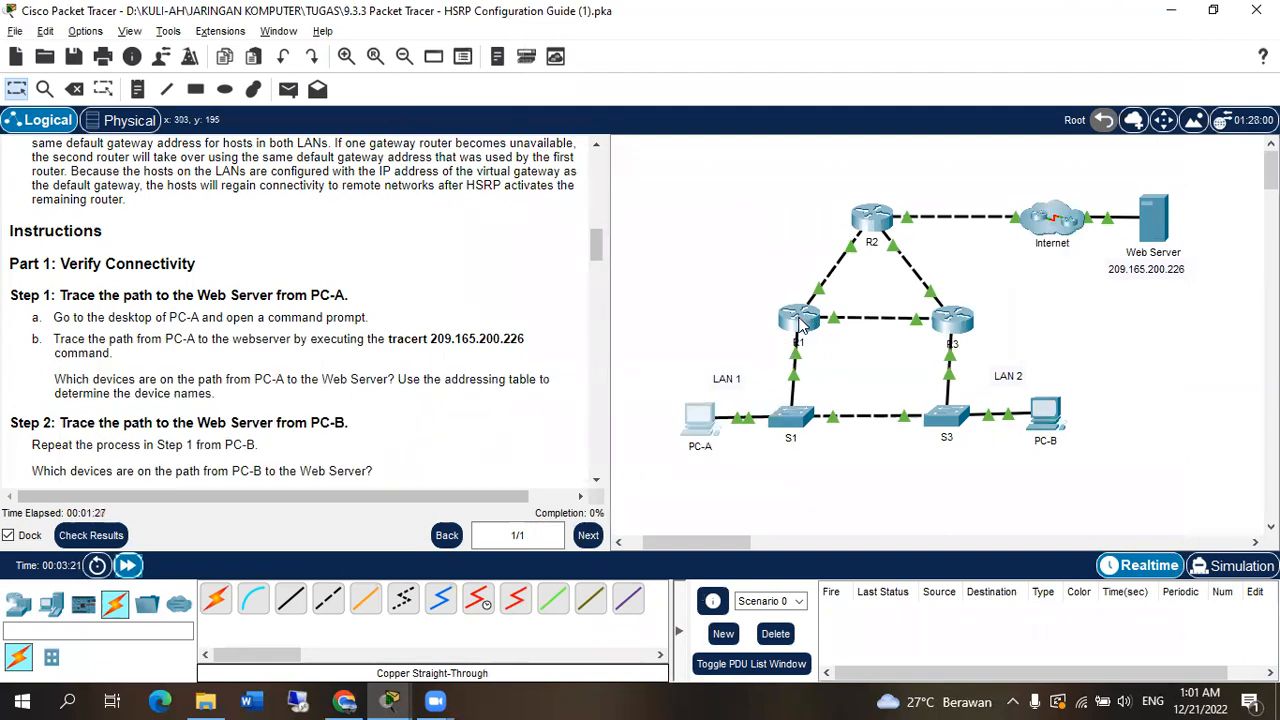
{"action": "key", "text": "alt+Tab"}
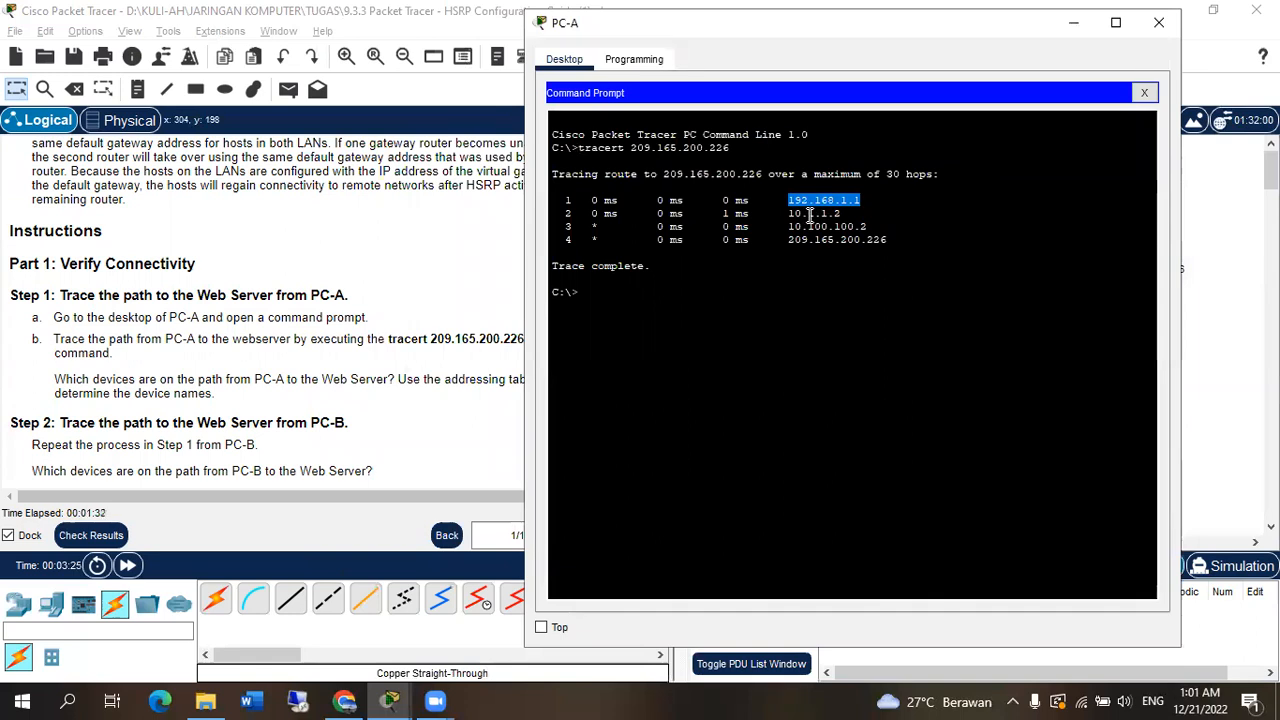
{"action": "key", "text": "alt+Tab"}
{"action": "mouse_move", "coordinate": [866, 230]}
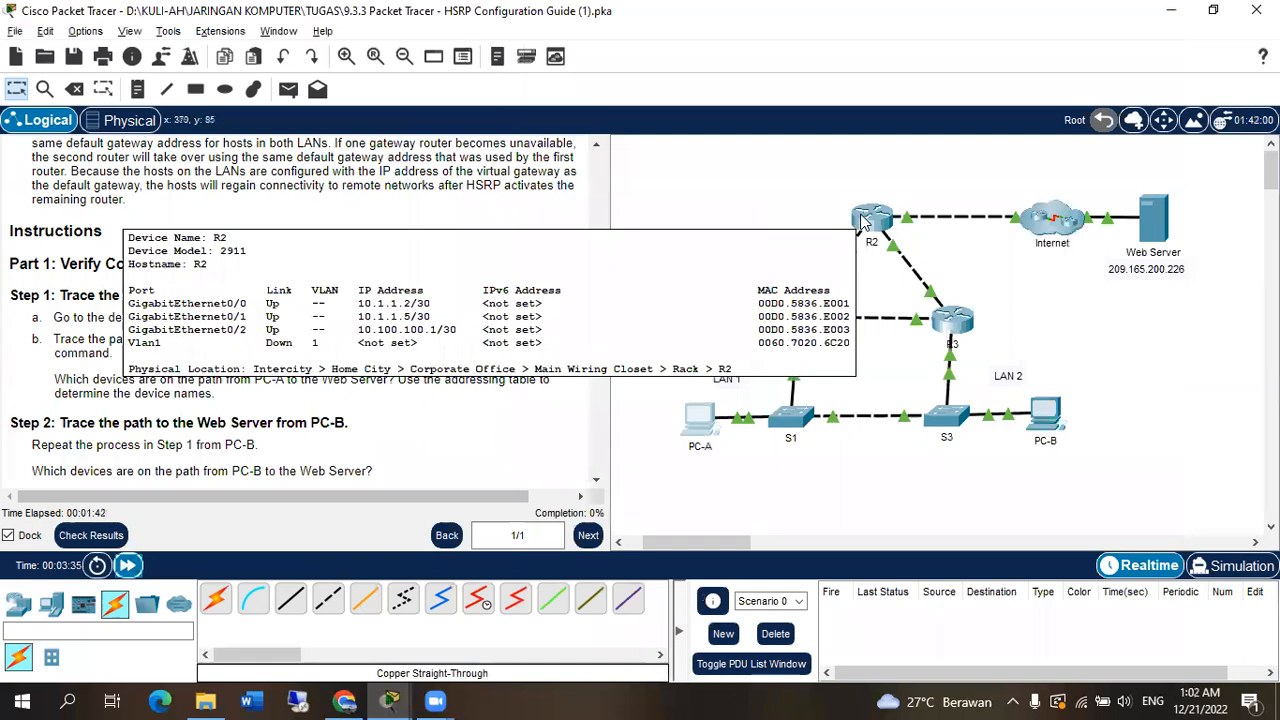
{"action": "mouse_move", "coordinate": [870, 222]}
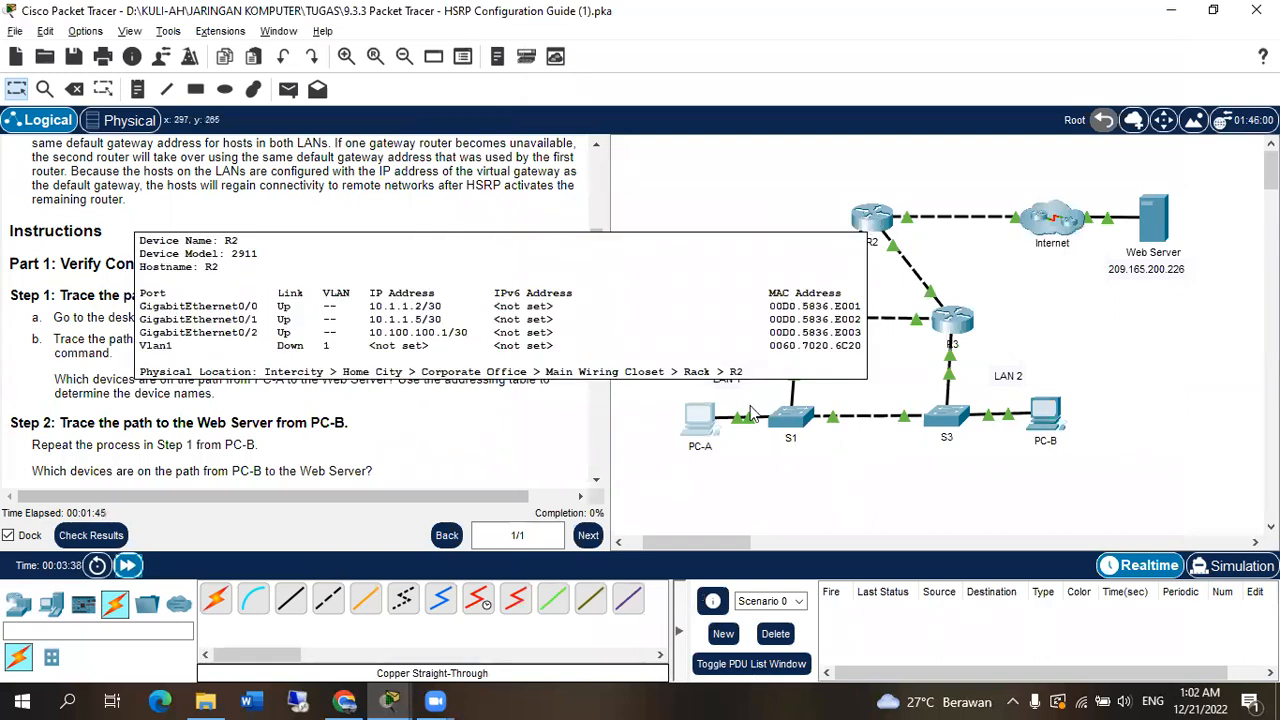
{"action": "mouse_move", "coordinate": [752, 421]}
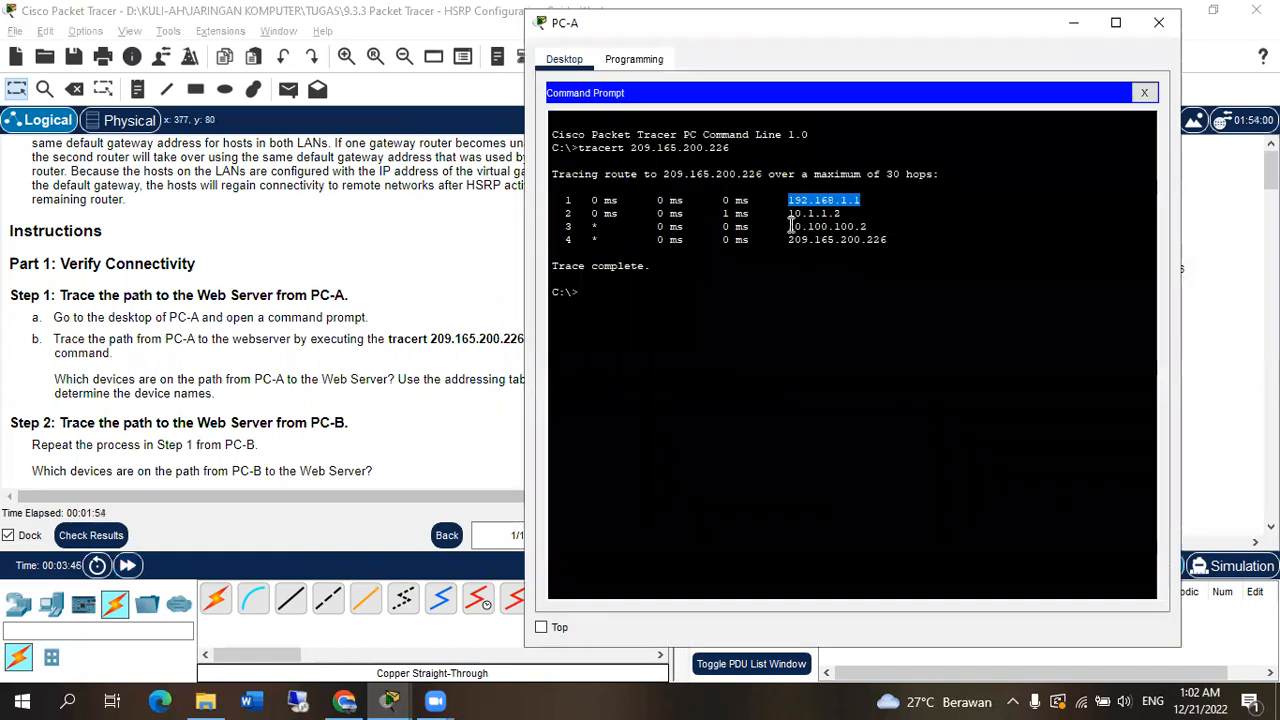
{"action": "key", "text": "alt+Tab"}
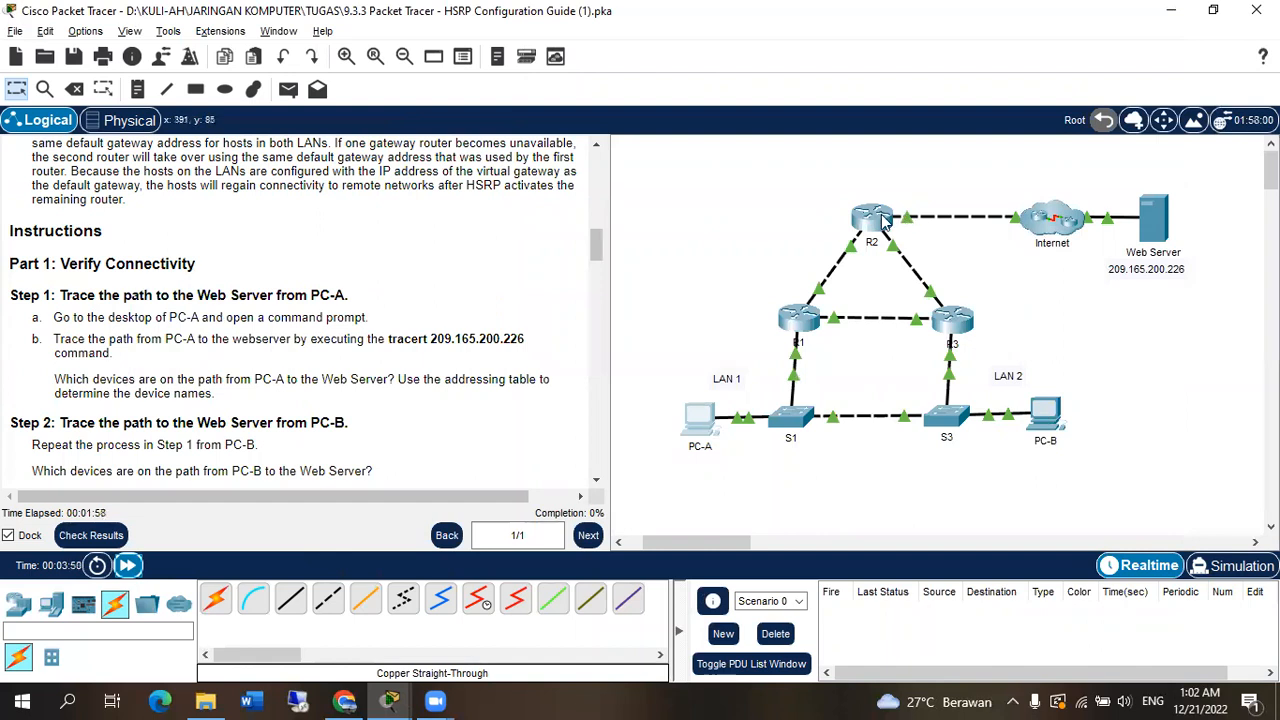
{"action": "mouse_move", "coordinate": [884, 222]}
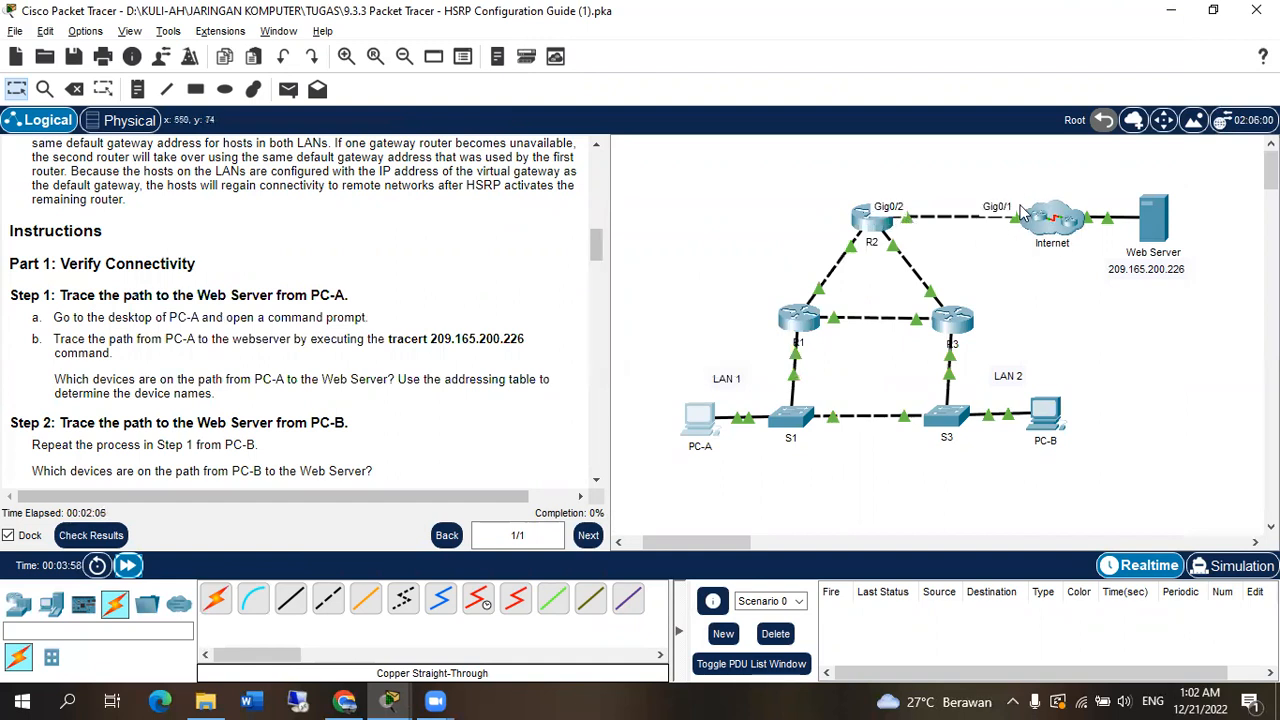
{"action": "key", "text": "alt+Tab"}
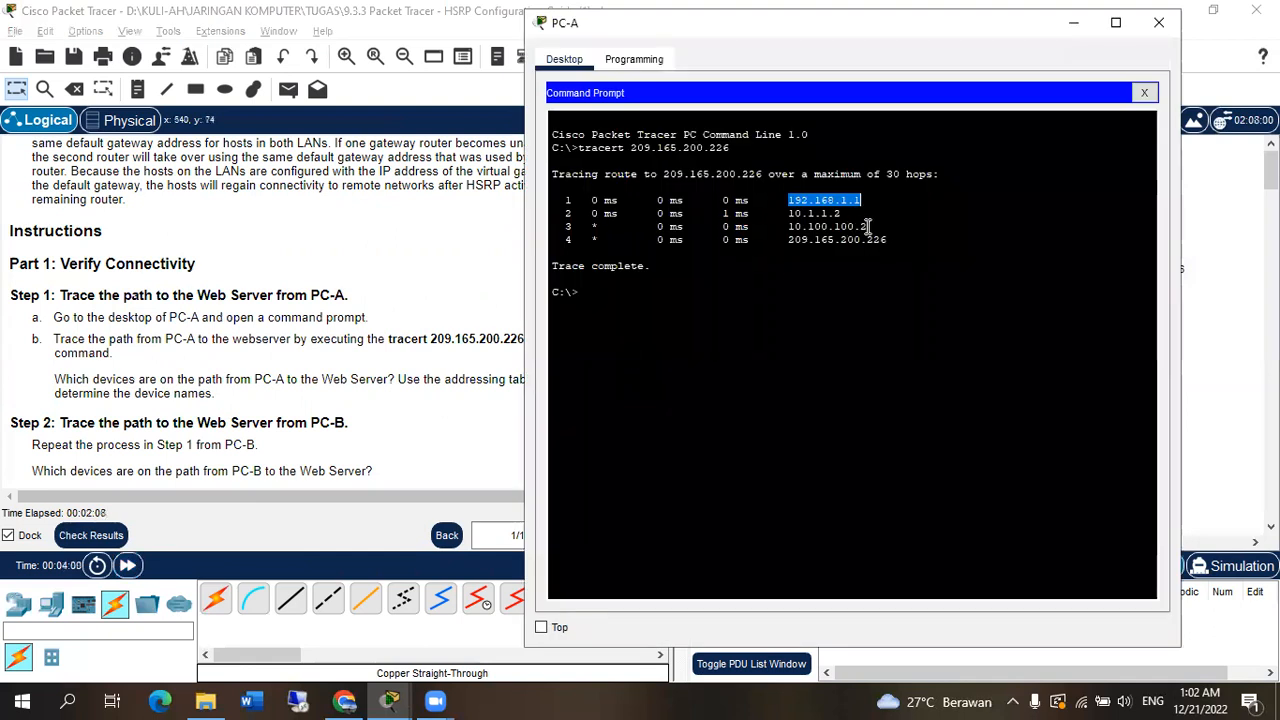
Compare the last two hops of PC-A's trace, 10.100.100.2 and 209.165.200.226, with the Internet cloud and Web Server in the topology
{"action": "left_click_drag", "start_coordinate": [867, 227], "coordinate": [789, 227]}
{"action": "key", "text": "alt+Tab"}
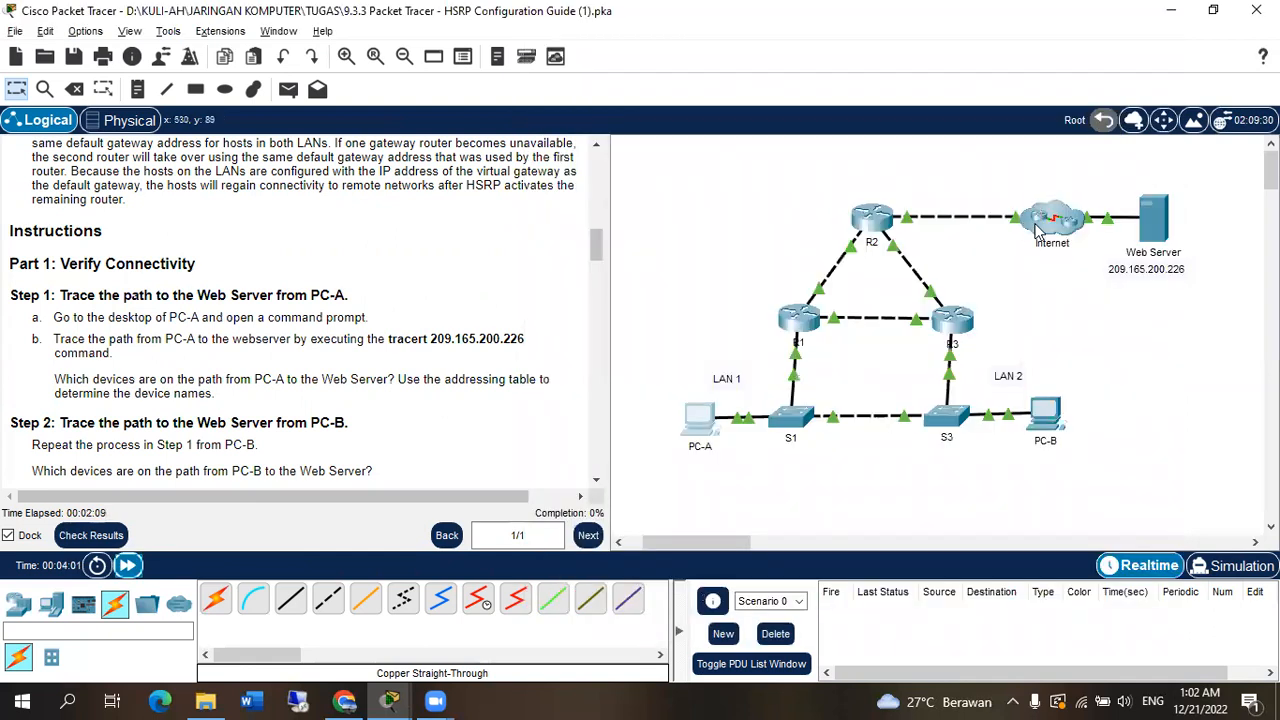
{"action": "key", "text": "alt+Tab"}
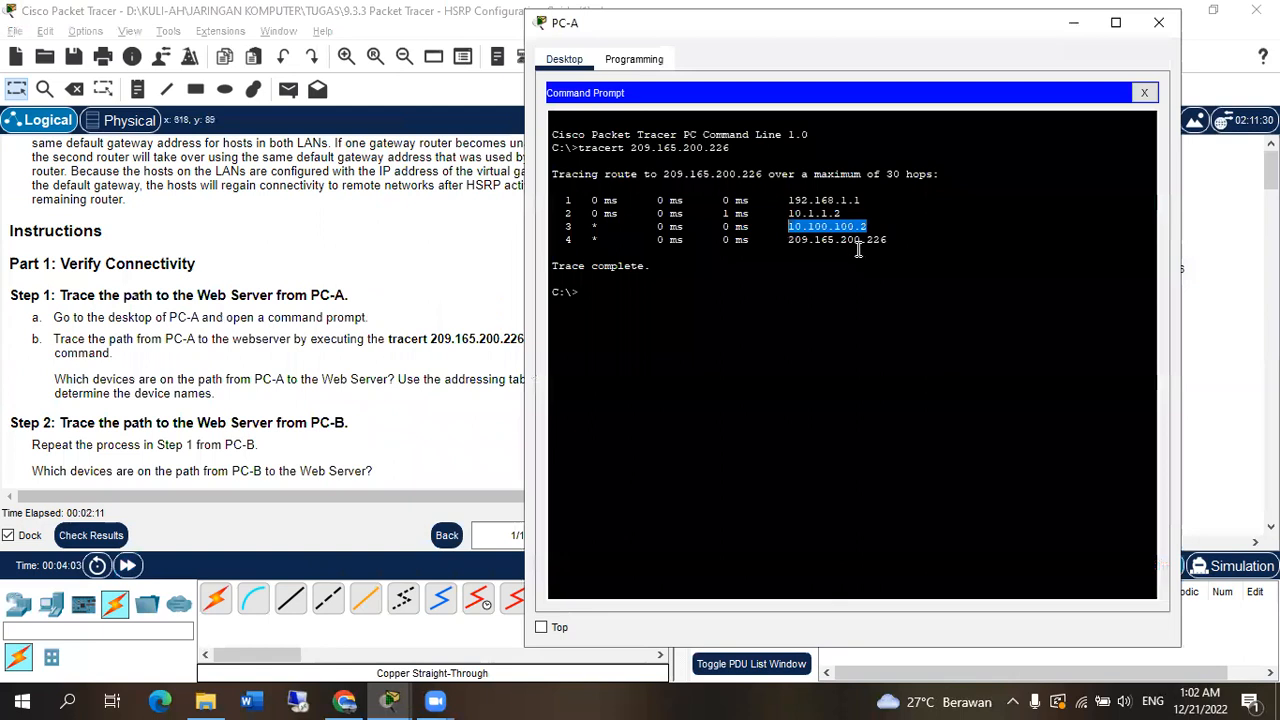
{"action": "left_click_drag", "start_coordinate": [789, 240], "coordinate": [887, 240]}
{"action": "key", "text": "alt+Tab"}
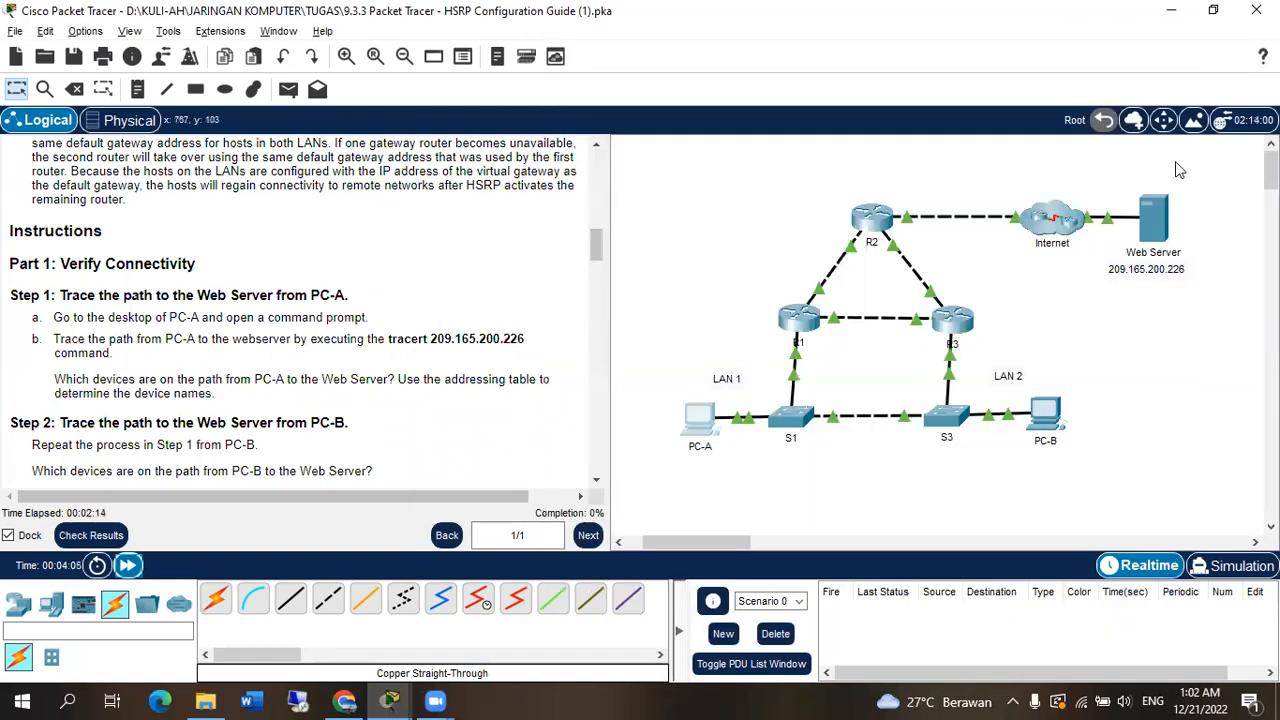
{"action": "key", "text": "alt+Tab"}
{"action": "key", "text": "alt+Tab"}
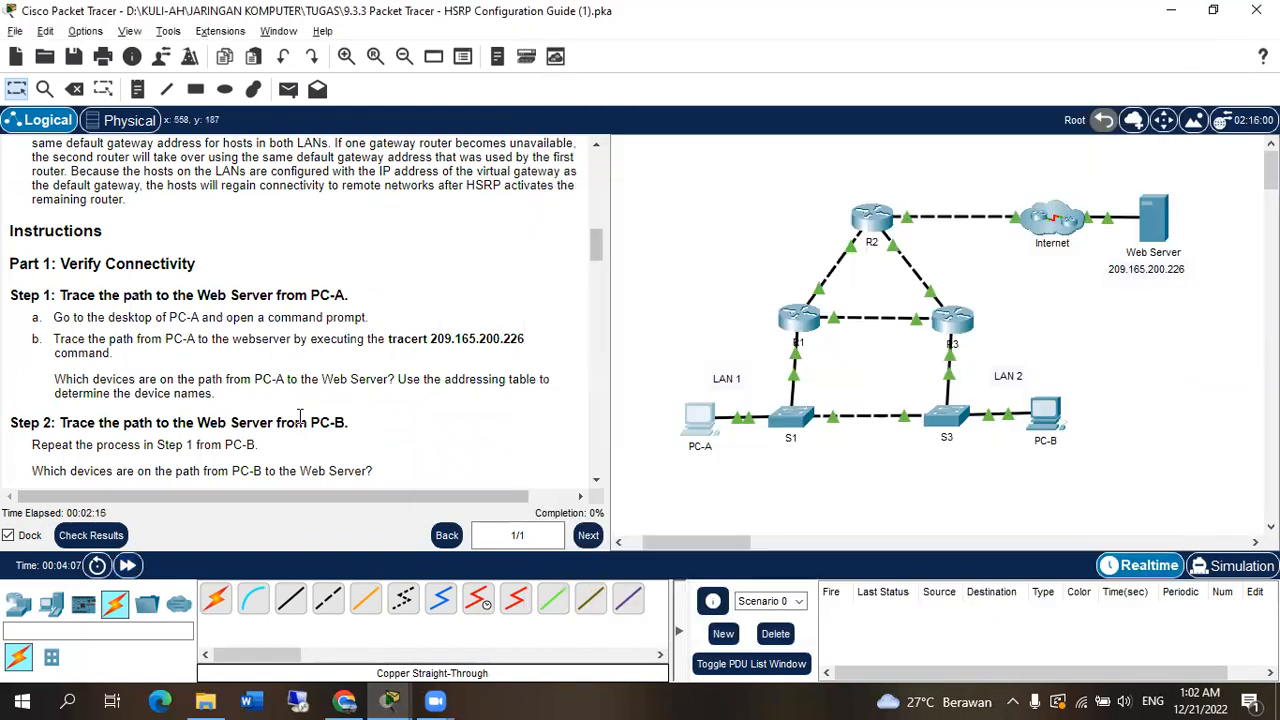
Read the Step 2 instructions and trace the path from PC-B to the Web Server with tracert 209.165.200.226
{"action": "scroll", "coordinate": [299, 416], "scroll_direction": "down", "scroll_amount": 3}
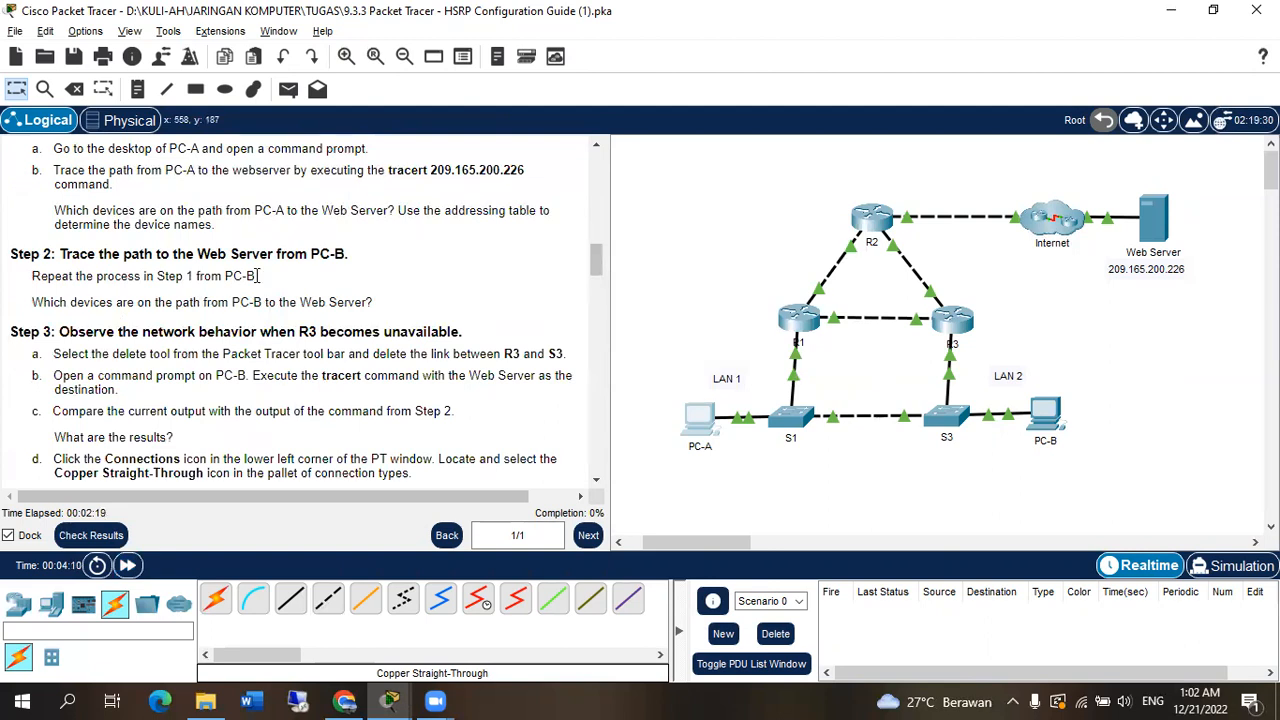
{"action": "scroll", "coordinate": [258, 276], "scroll_direction": "up", "scroll_amount": 1}
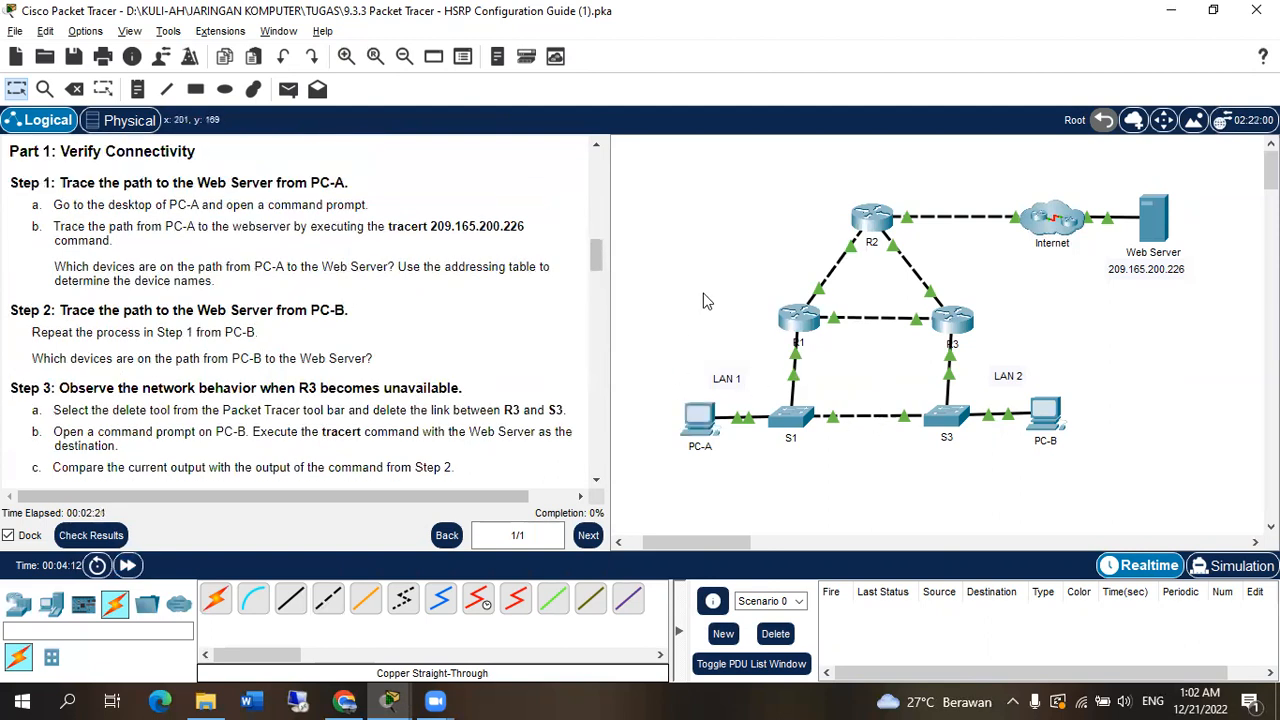
{"action": "left_click", "coordinate": [390, 700]}
{"action": "left_click", "coordinate": [1045, 413]}
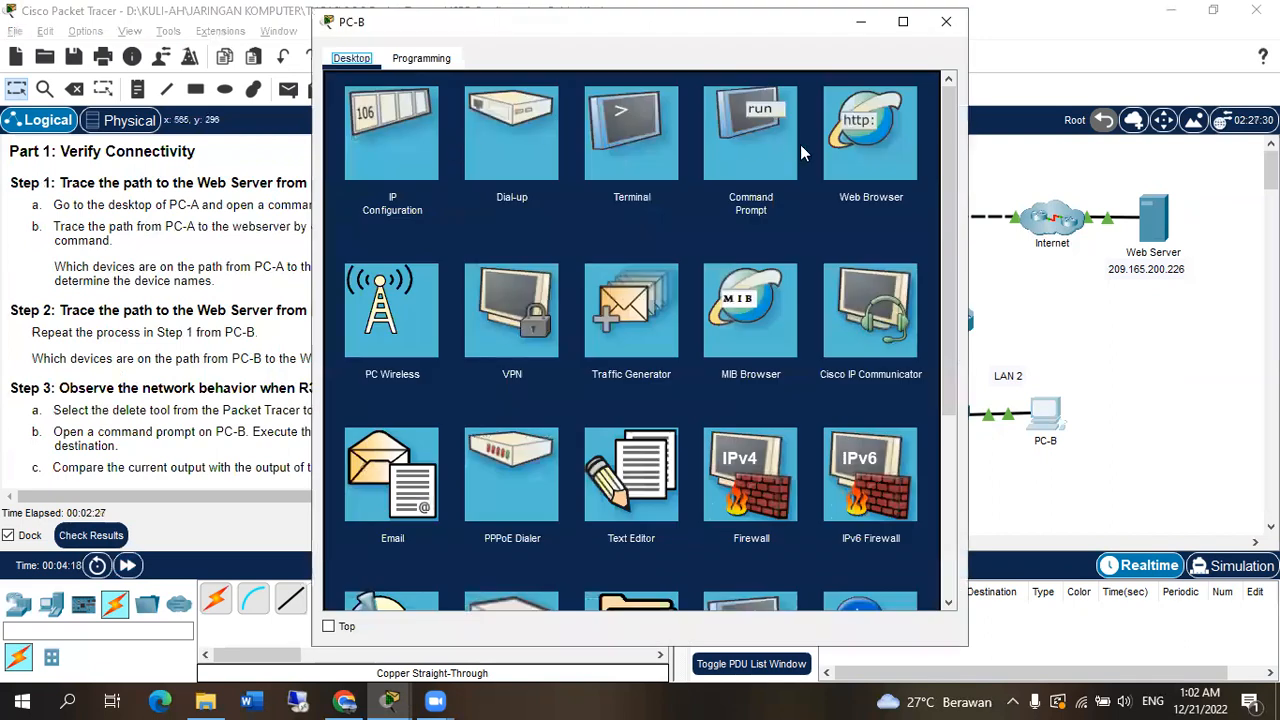
{"action": "left_click", "coordinate": [795, 150]}
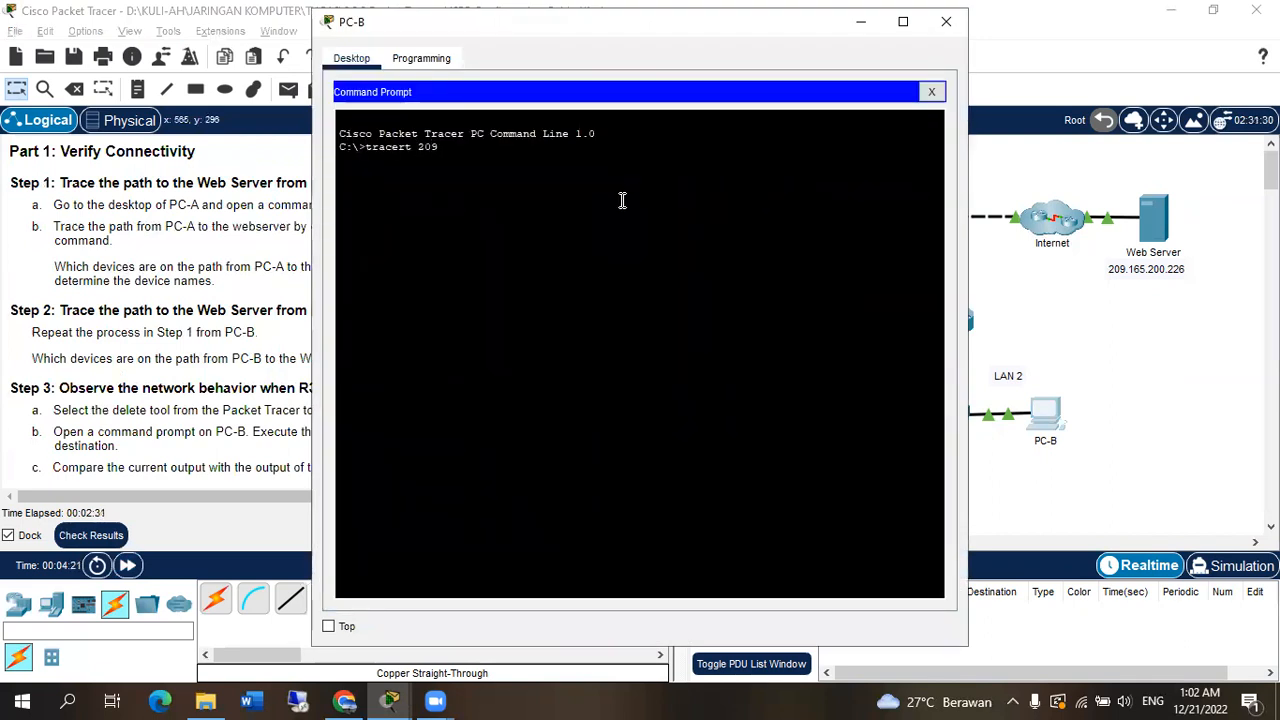
{"action": "type", "text": "tracert 209.165.200.226"}
{"action": "key", "text": "Return"}
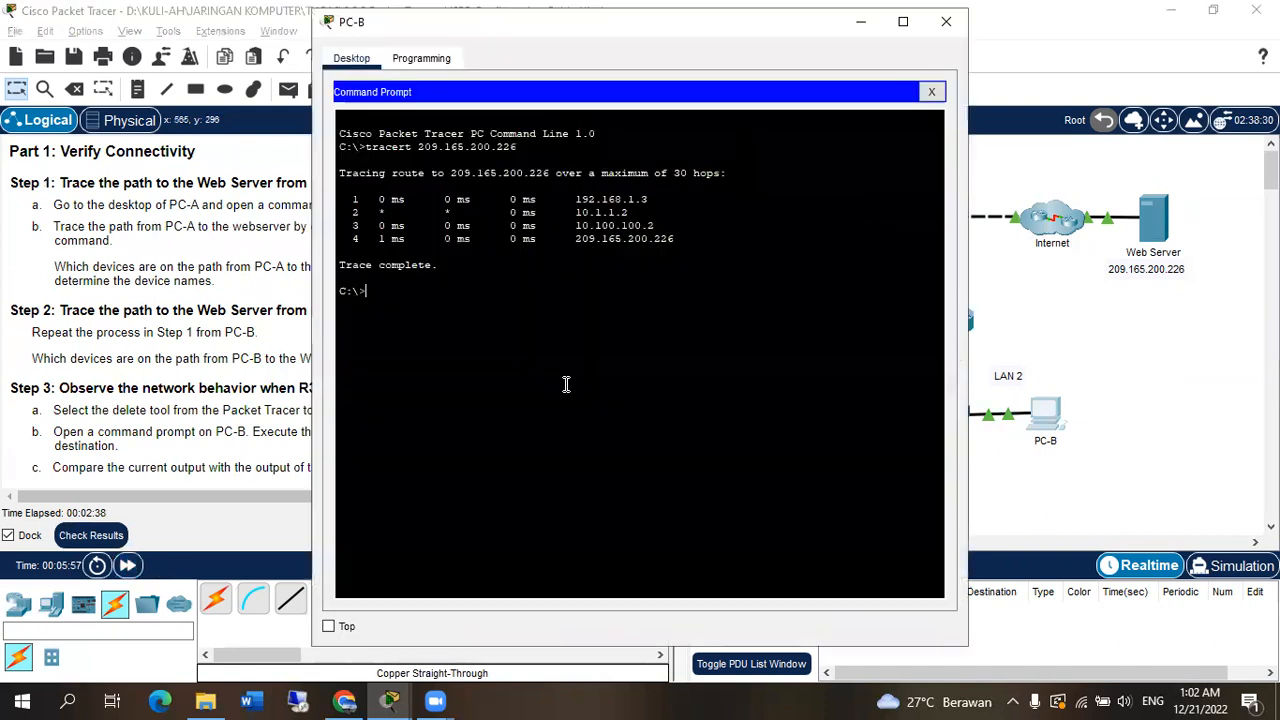
Compare each hop address in PC-B's trace with the interface addresses of R3 and R2 in the topology
{"action": "left_click", "coordinate": [946, 22]}
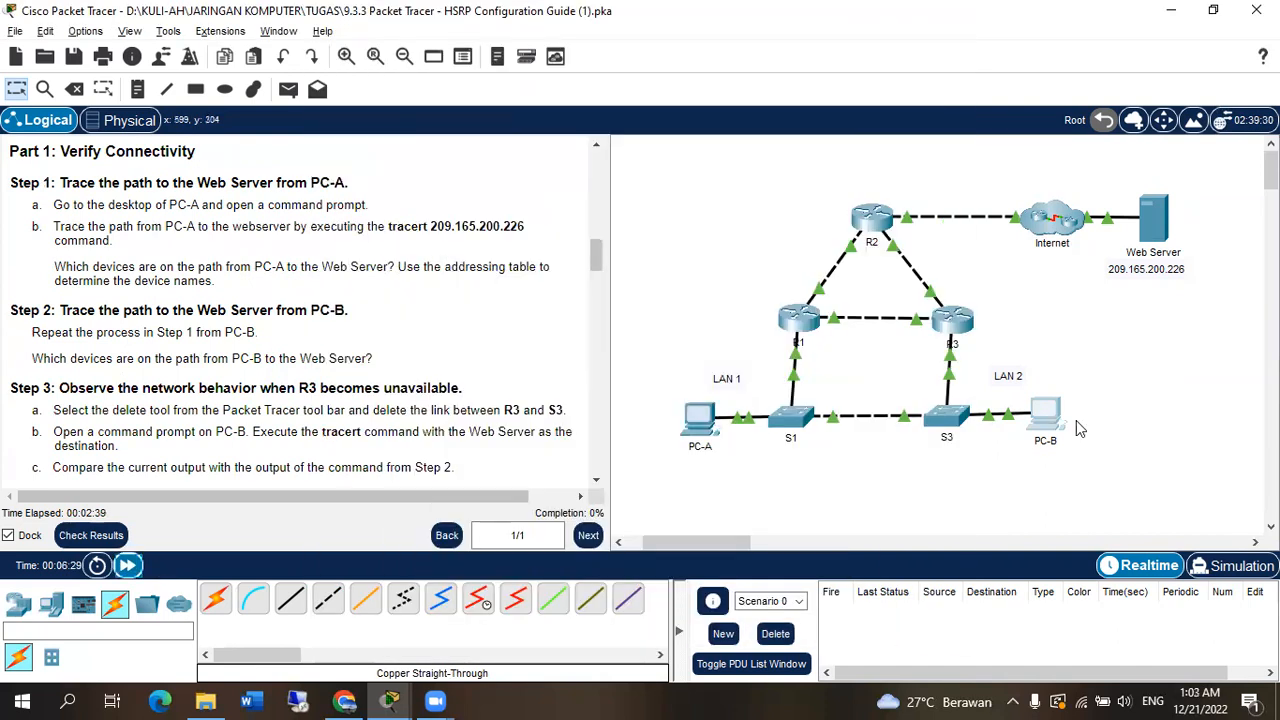
{"action": "key", "text": "alt+Tab"}
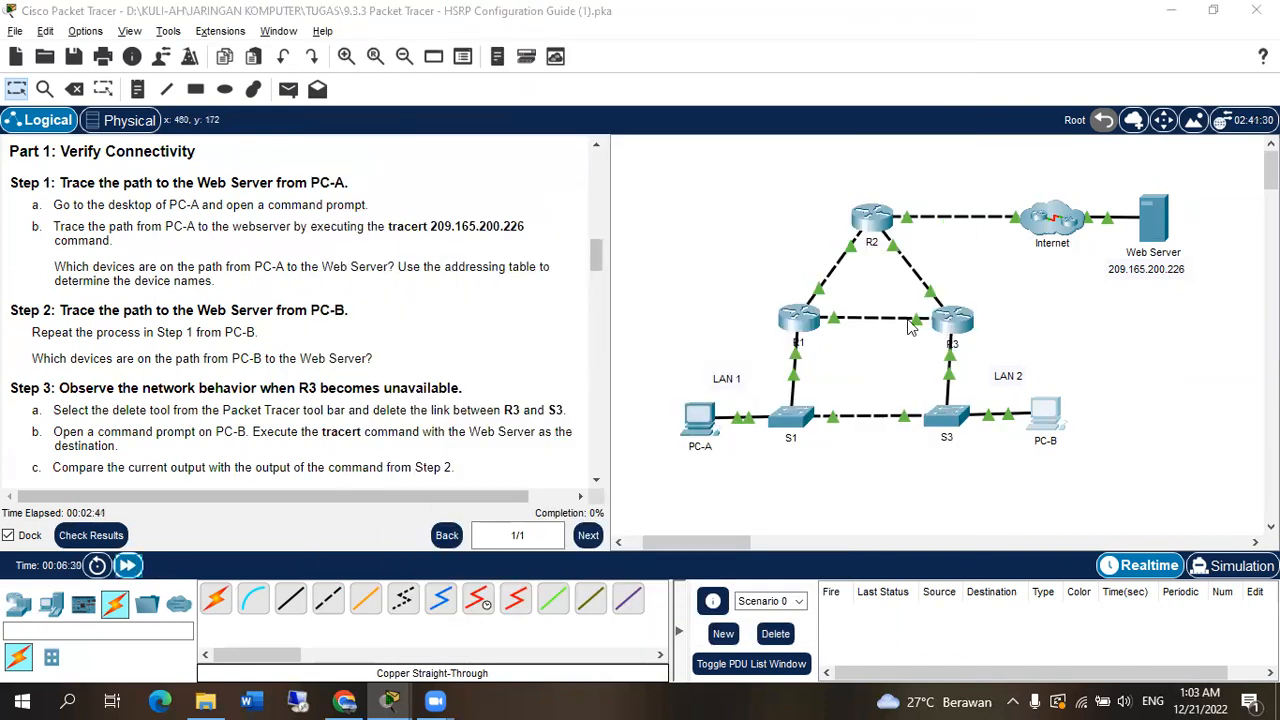
{"action": "key", "text": "alt+Tab"}
{"action": "key", "text": "alt+Tab"}
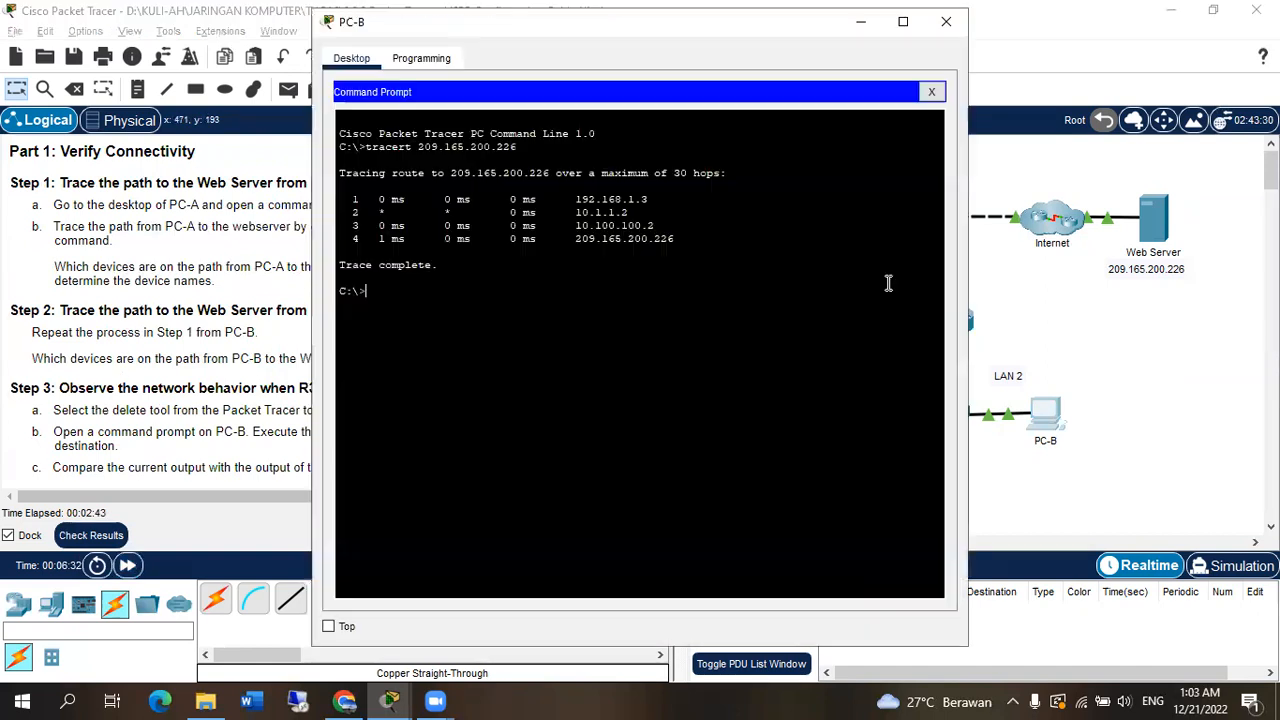
{"action": "key", "text": "alt+Tab"}
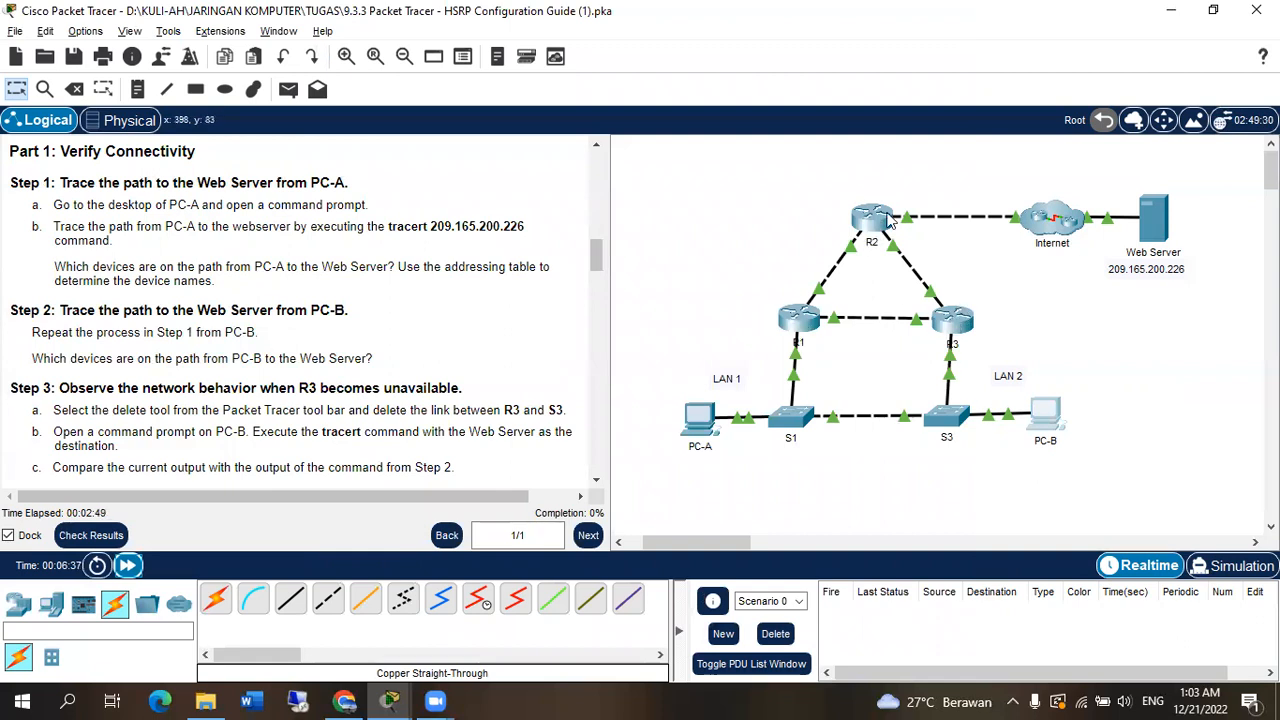
{"action": "key", "text": "alt+Tab"}
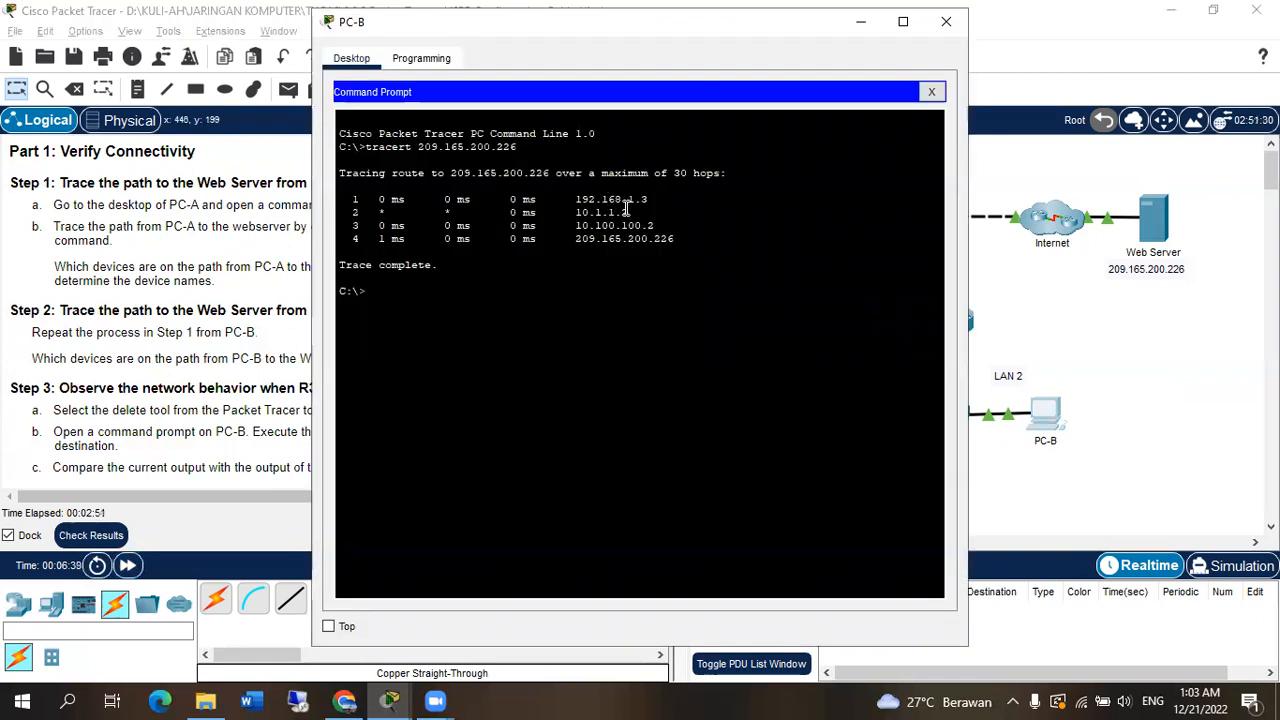
{"action": "left_click_drag", "start_coordinate": [576, 212], "coordinate": [631, 214]}
{"action": "key", "text": "alt+Tab"}
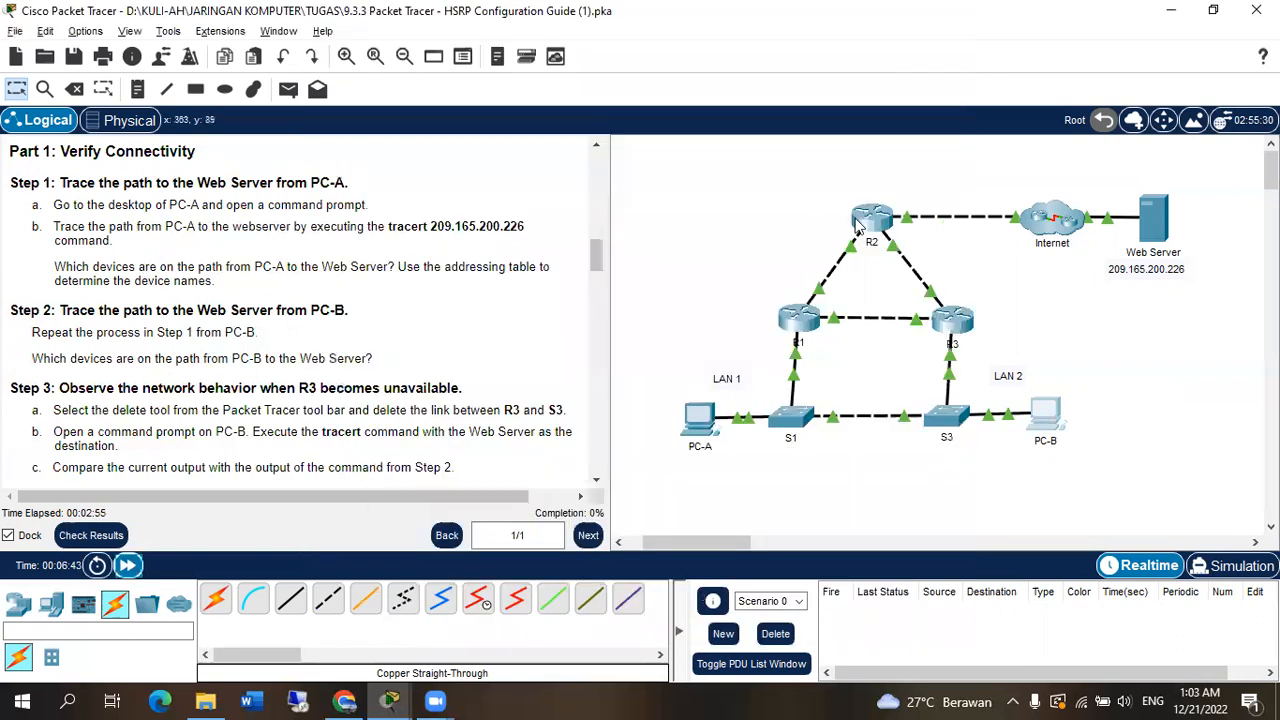
{"action": "mouse_move", "coordinate": [857, 226]}
{"action": "mouse_move", "coordinate": [852, 249]}
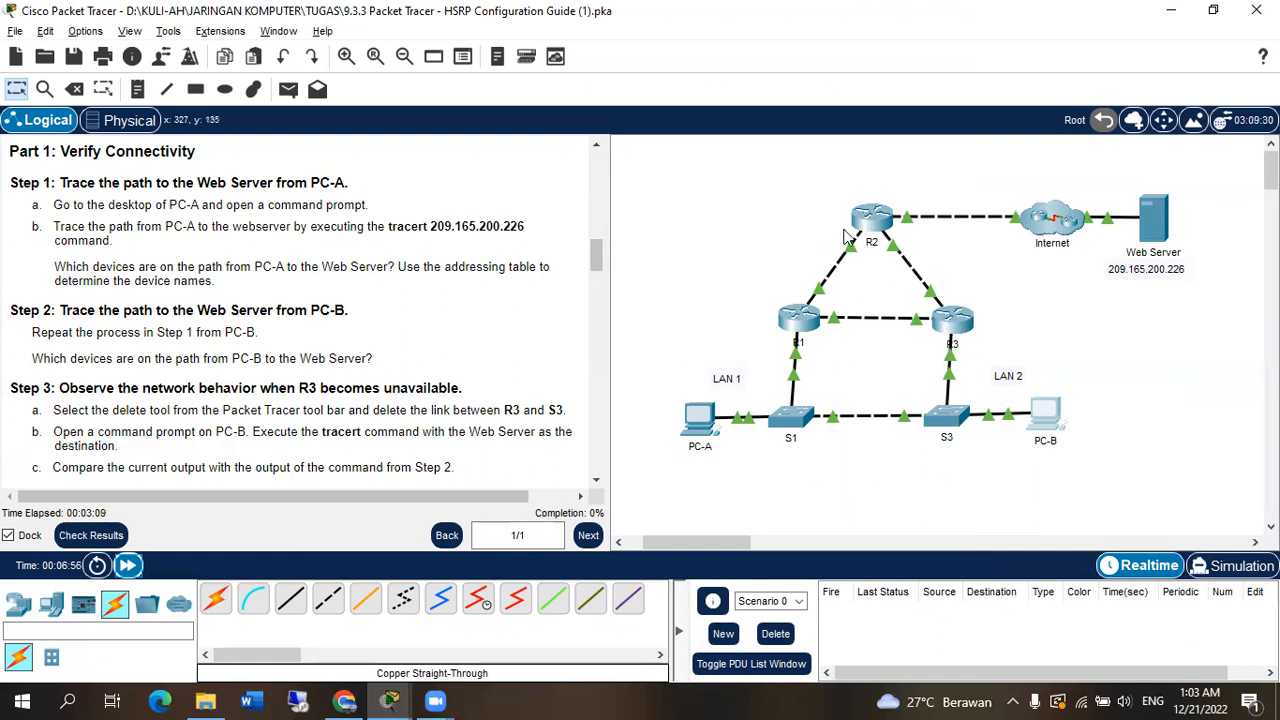
{"action": "key", "text": "alt+Tab"}
Read the Step 3 instructions and delete the link between R3 and S3, returning to the selection tool
{"action": "left_click", "coordinate": [227, 371]}
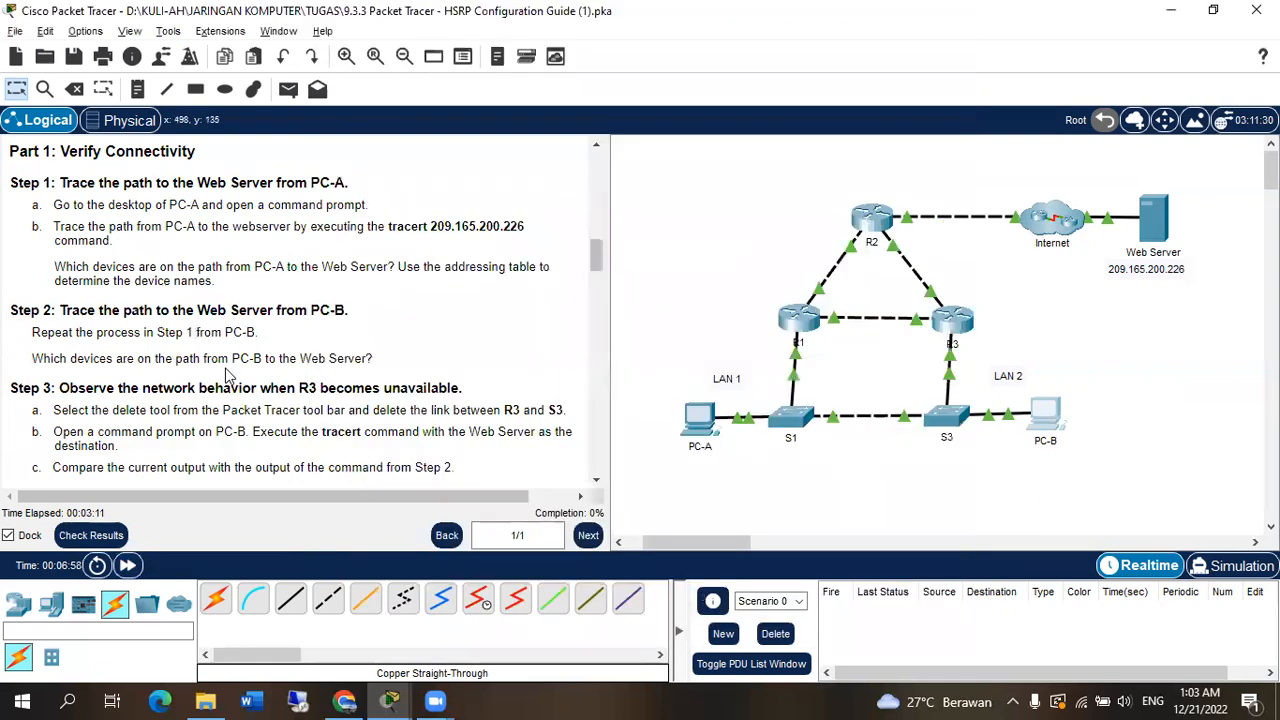
{"action": "scroll", "coordinate": [227, 374], "scroll_direction": "down", "scroll_amount": 1}
{"action": "key", "text": "alt+Tab"}
{"action": "left_click", "coordinate": [1090, 336]}
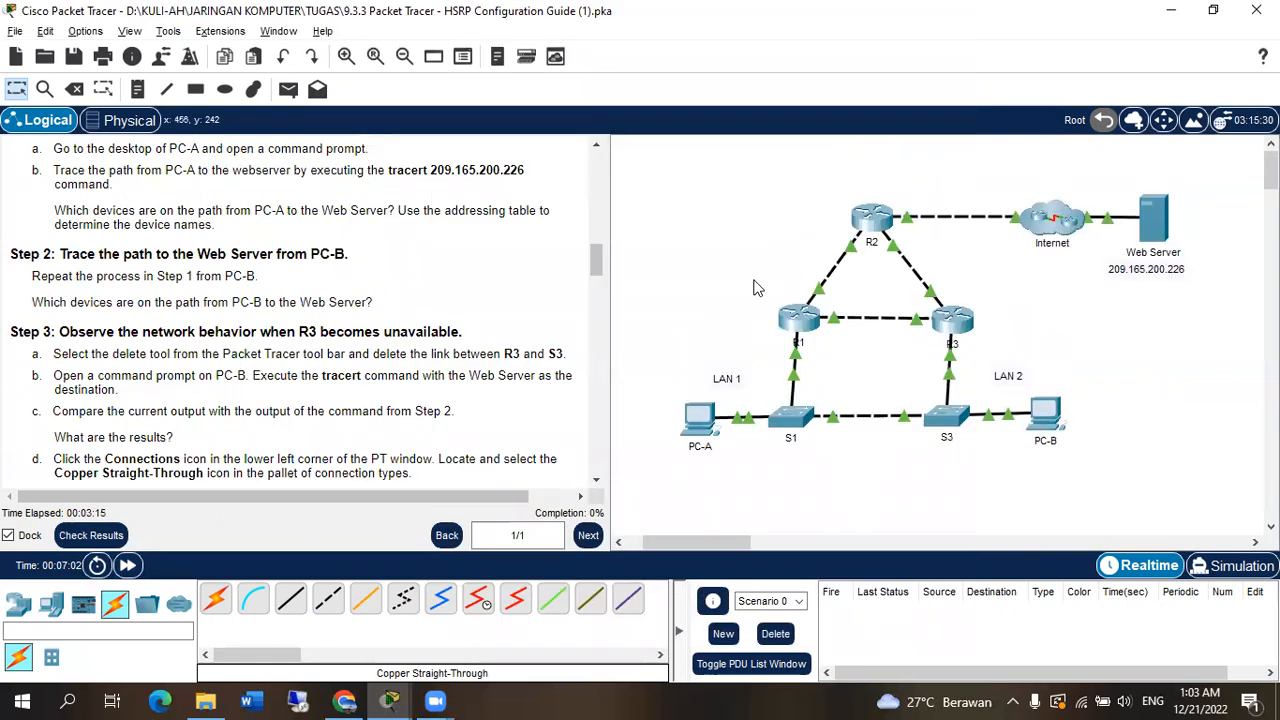
{"action": "left_click", "coordinate": [75, 89]}
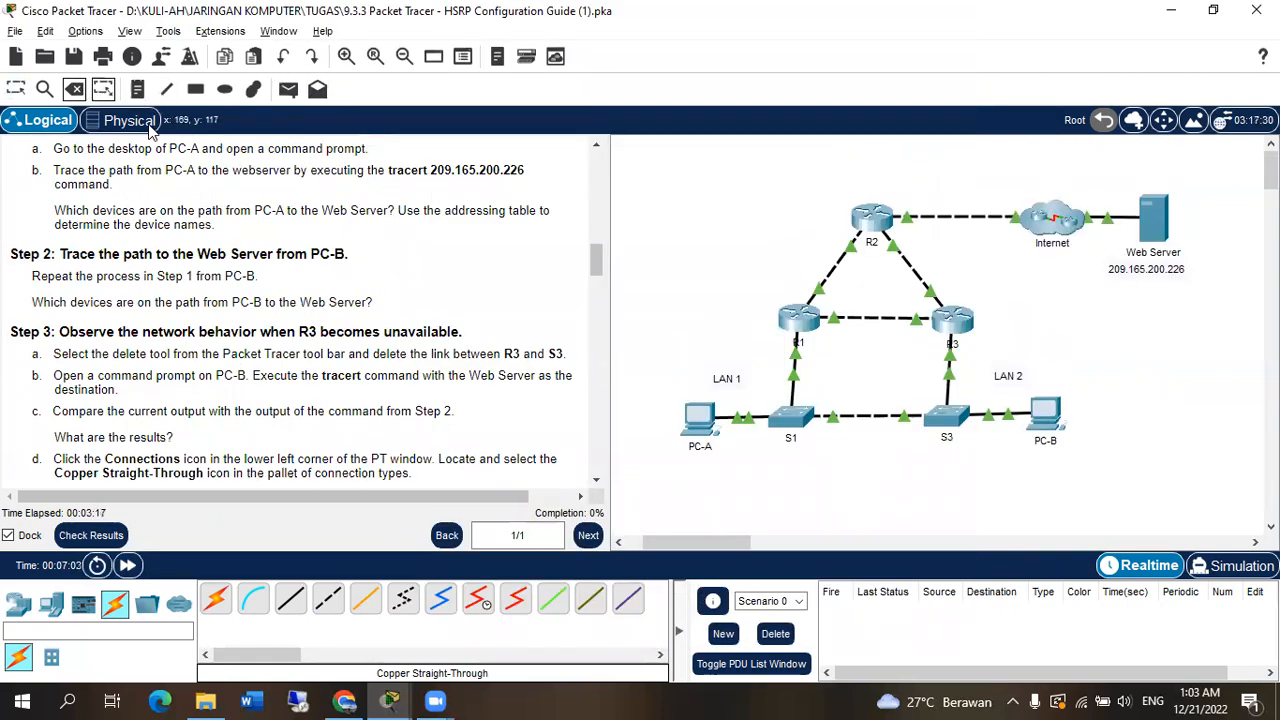
{"action": "left_click", "coordinate": [948, 365]}
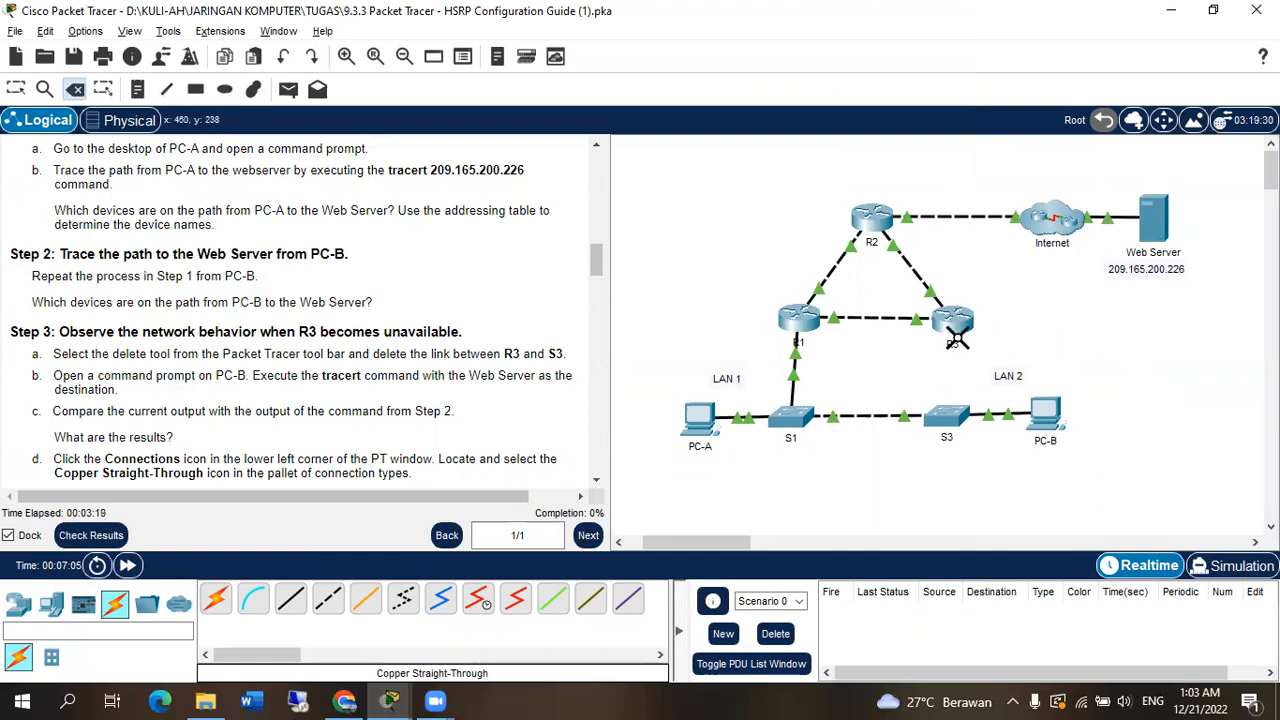
{"action": "left_click", "coordinate": [18, 88]}
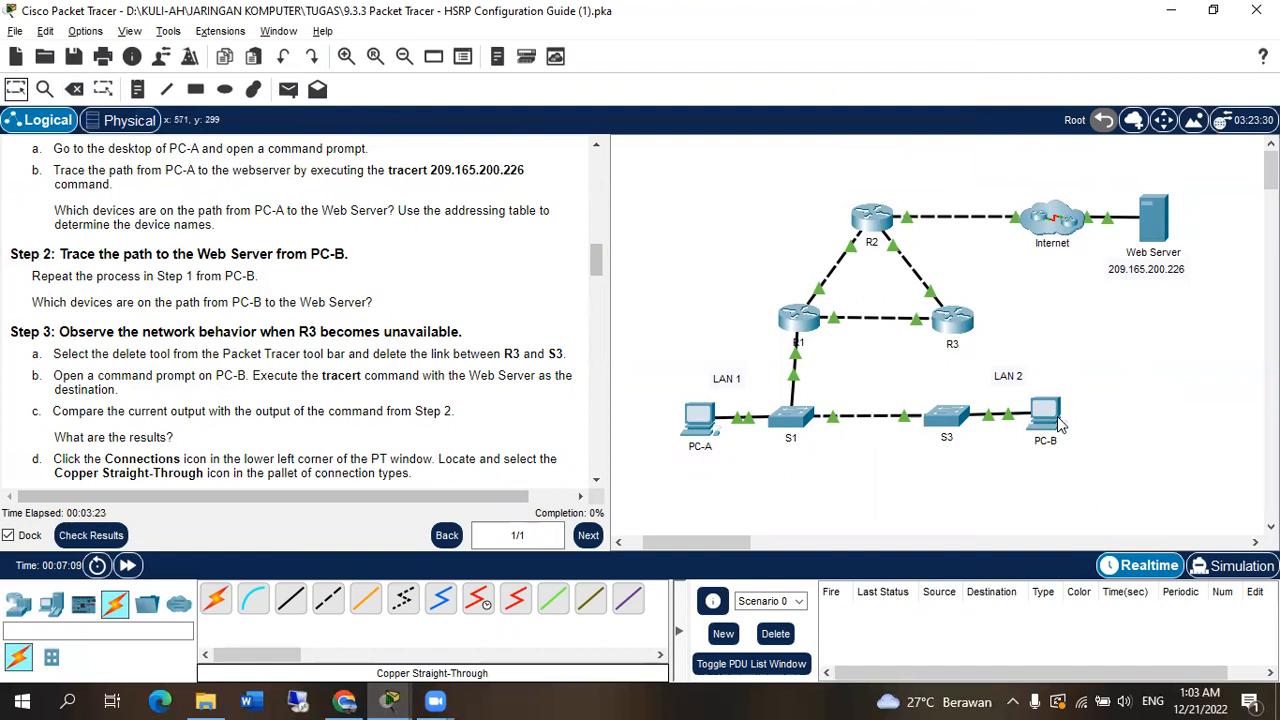
Repeat tracert 209.165.200.226 from PC-B with the R3–S3 link removed, fast-forwarding the network time
{"action": "left_click", "coordinate": [1050, 408]}
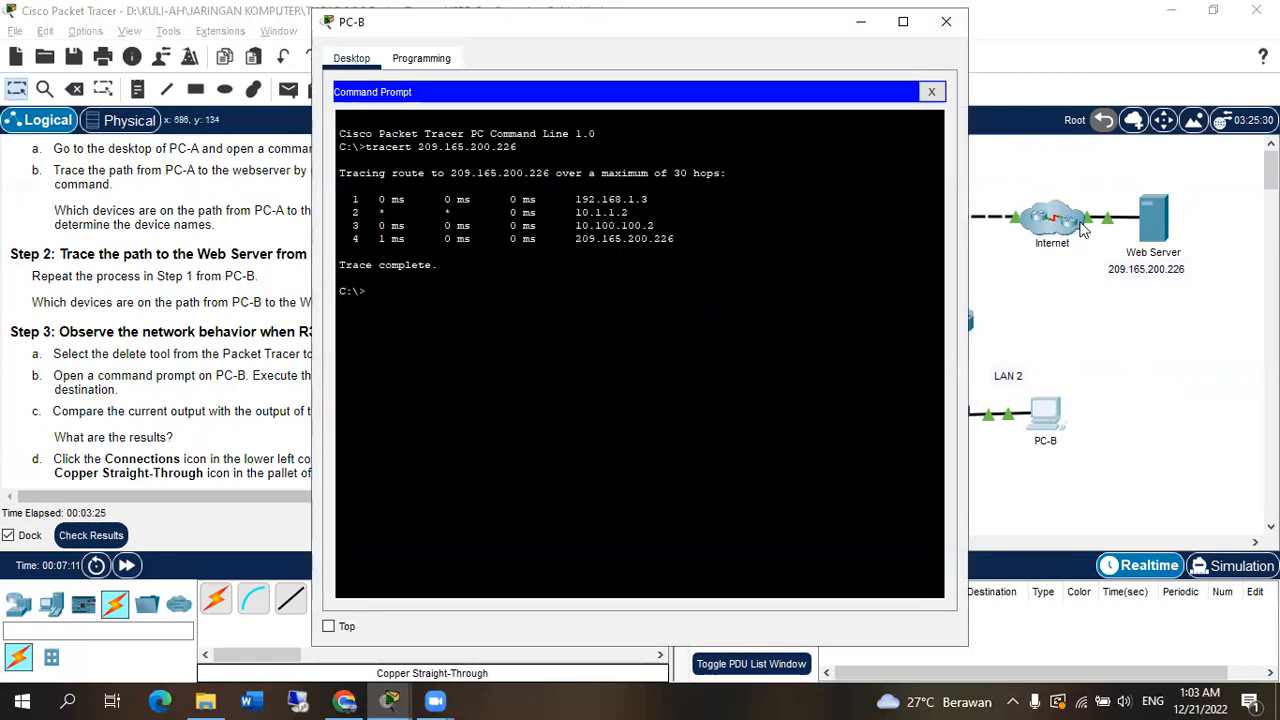
{"action": "key", "text": "Up"}
{"action": "key", "text": "Return"}
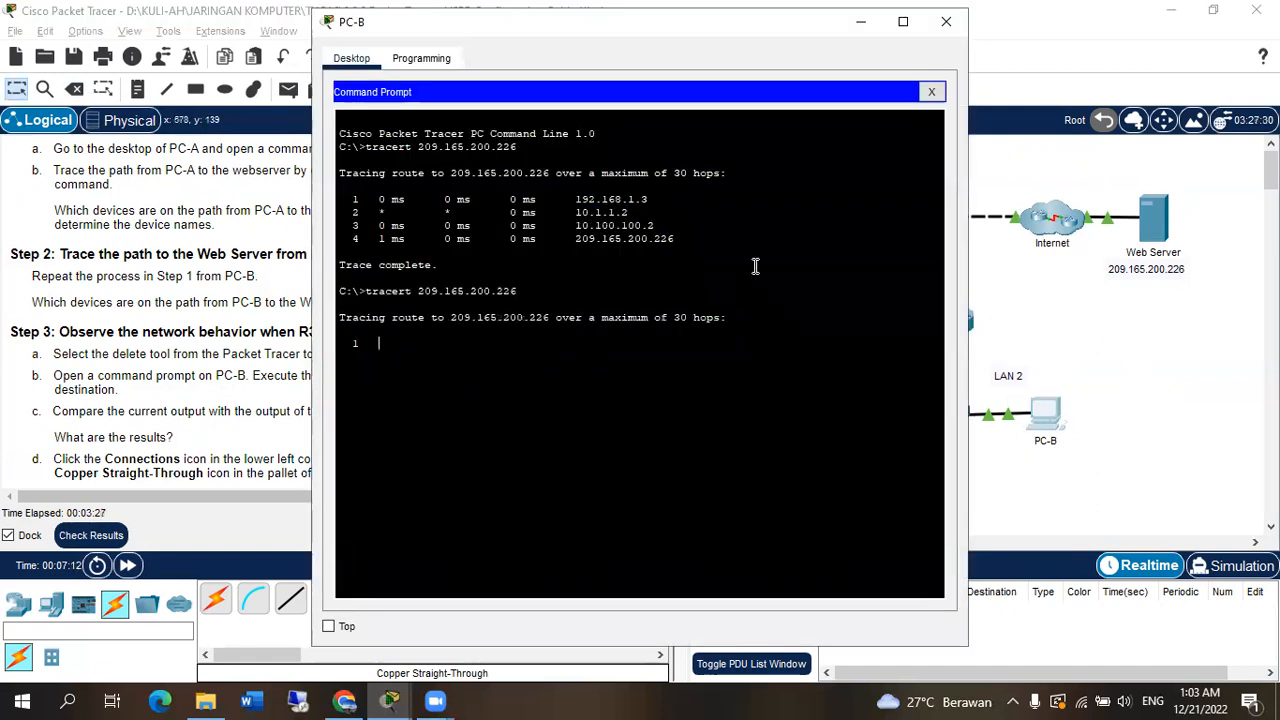
{"action": "left_click", "coordinate": [129, 566]}
{"action": "left_click", "coordinate": [129, 566]}
{"action": "left_click", "coordinate": [129, 566]}
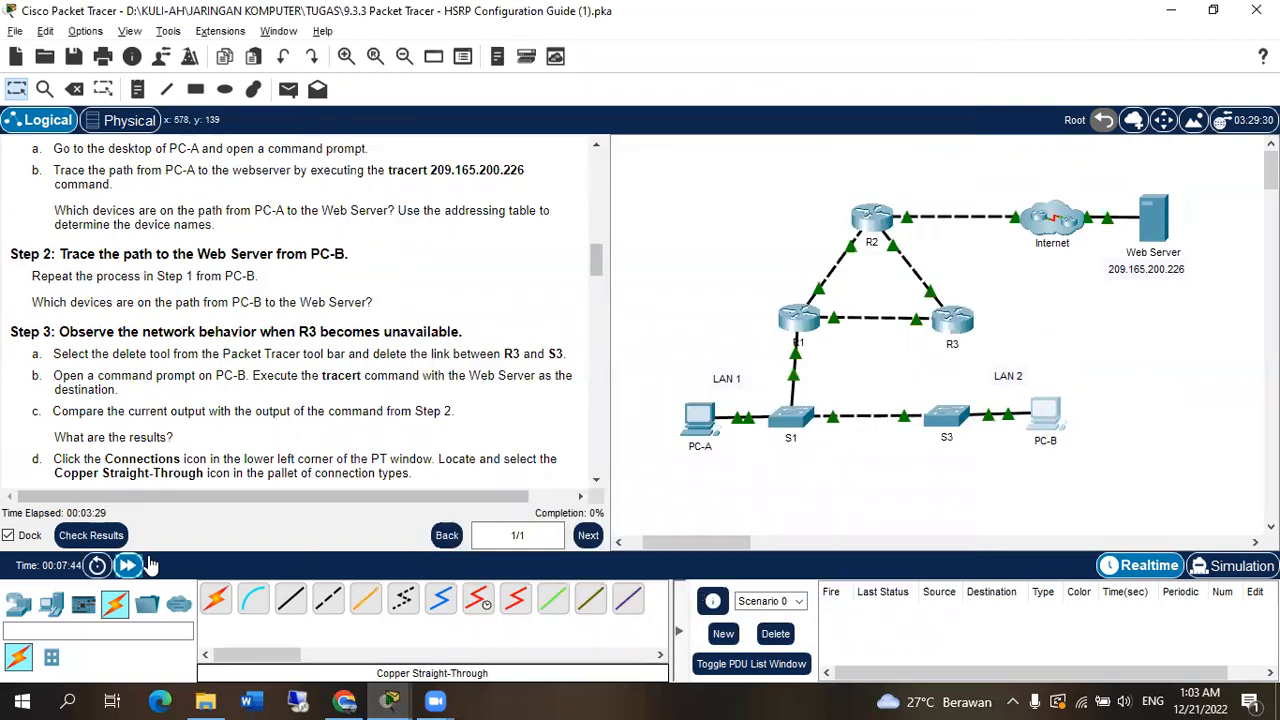
{"action": "key", "text": "alt+Tab"}
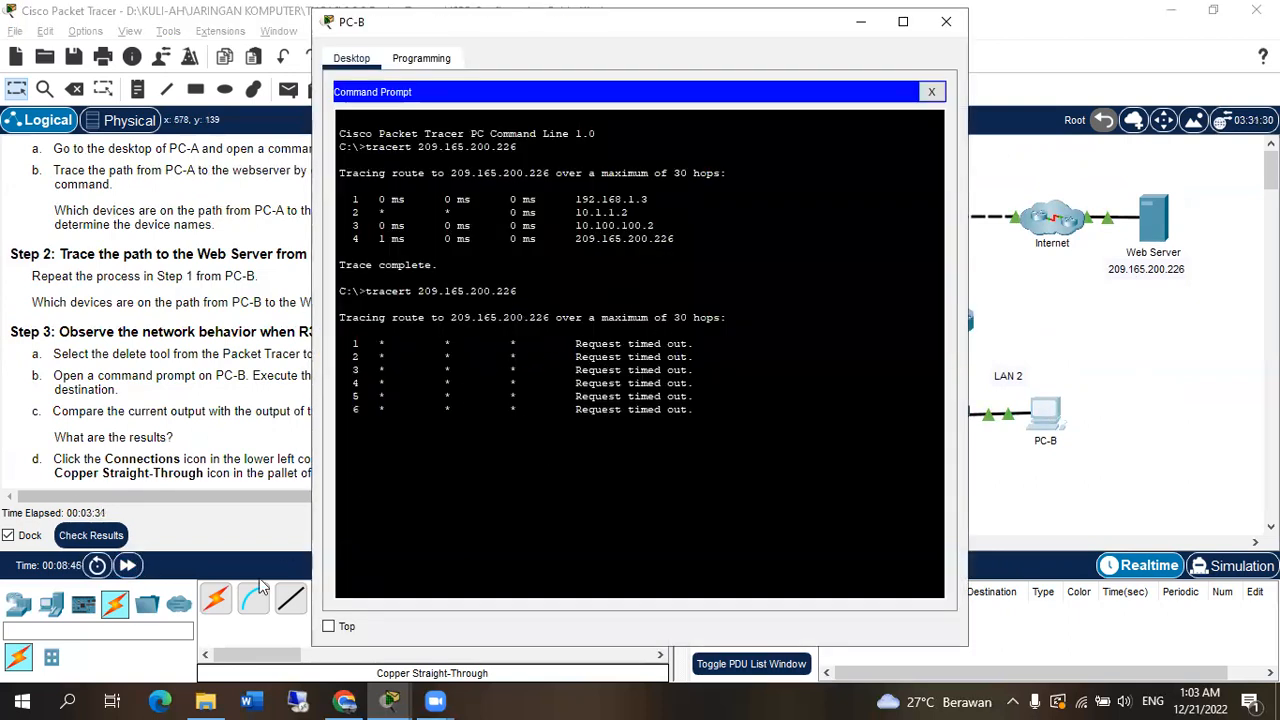
Examine the topology between PC-B and the Web Server and abort the running trace on PC-B
{"action": "key", "text": "alt+Tab"}
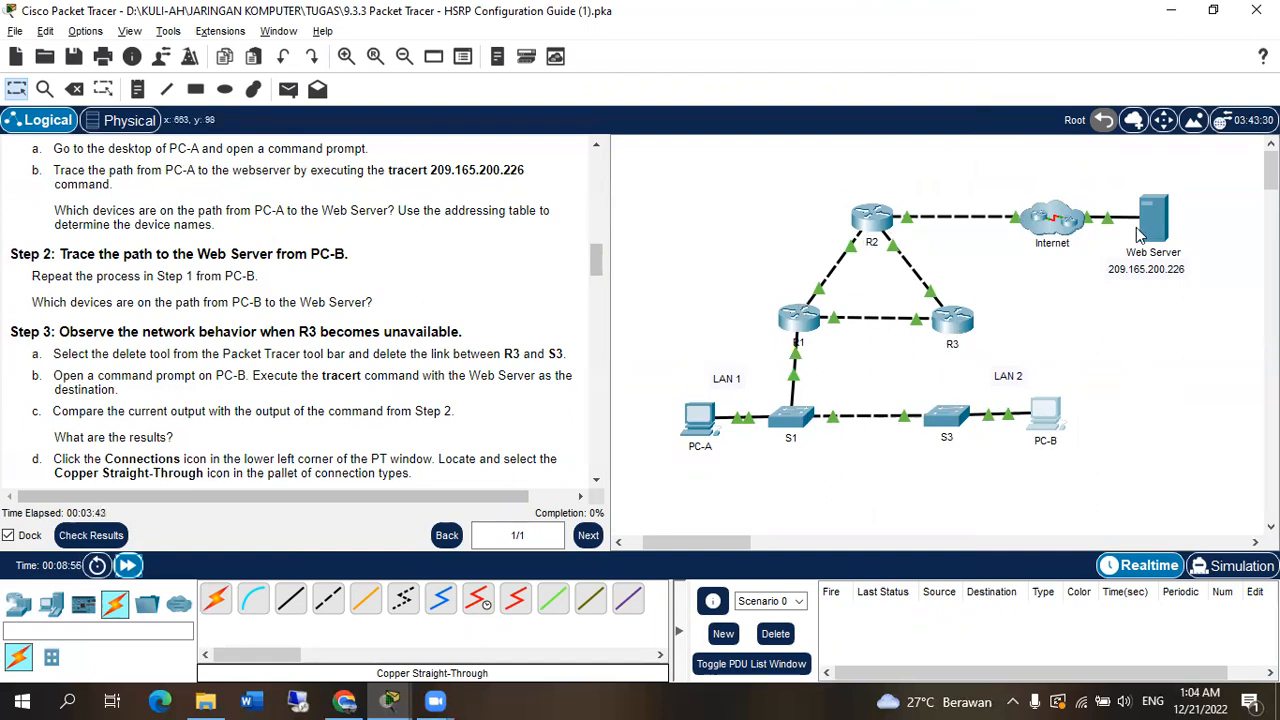
{"action": "key", "text": "alt+Tab"}
{"action": "key", "text": "ctrl+c"}
{"action": "key", "text": "alt+Tab"}
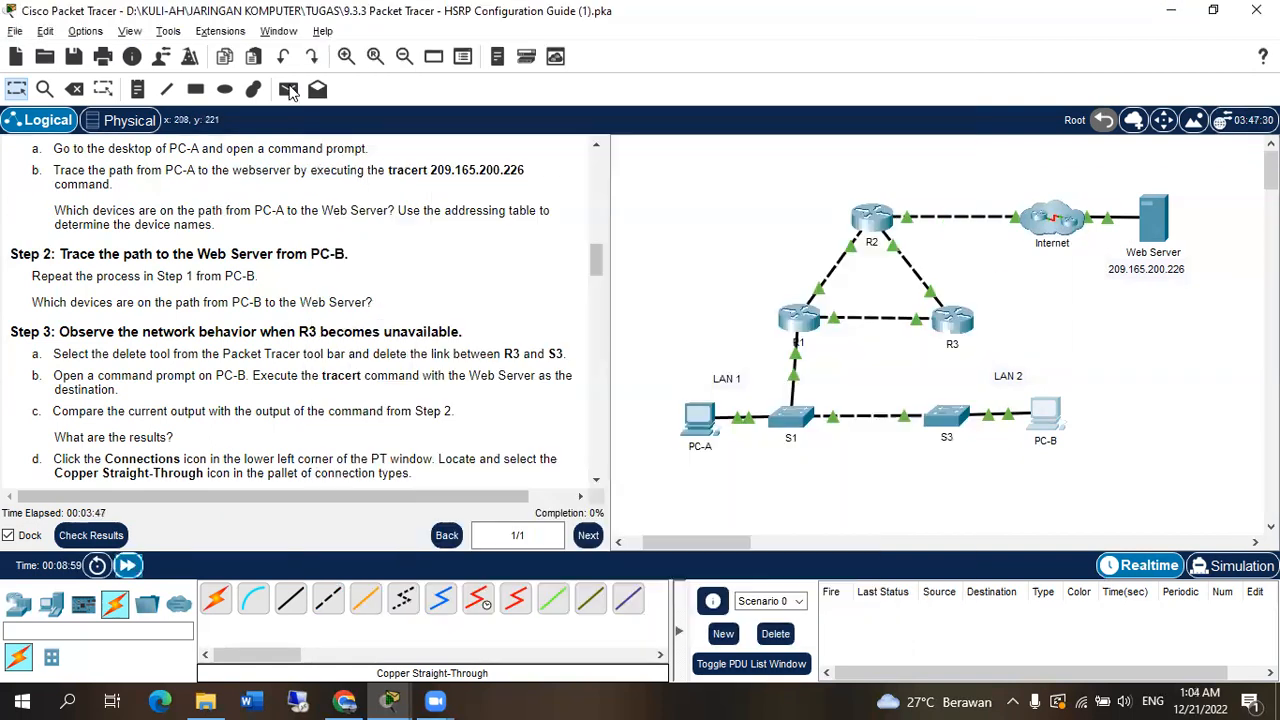
Reconnect R3 to S3 with a Copper Straight-Through cable
{"action": "left_click", "coordinate": [291, 604]}
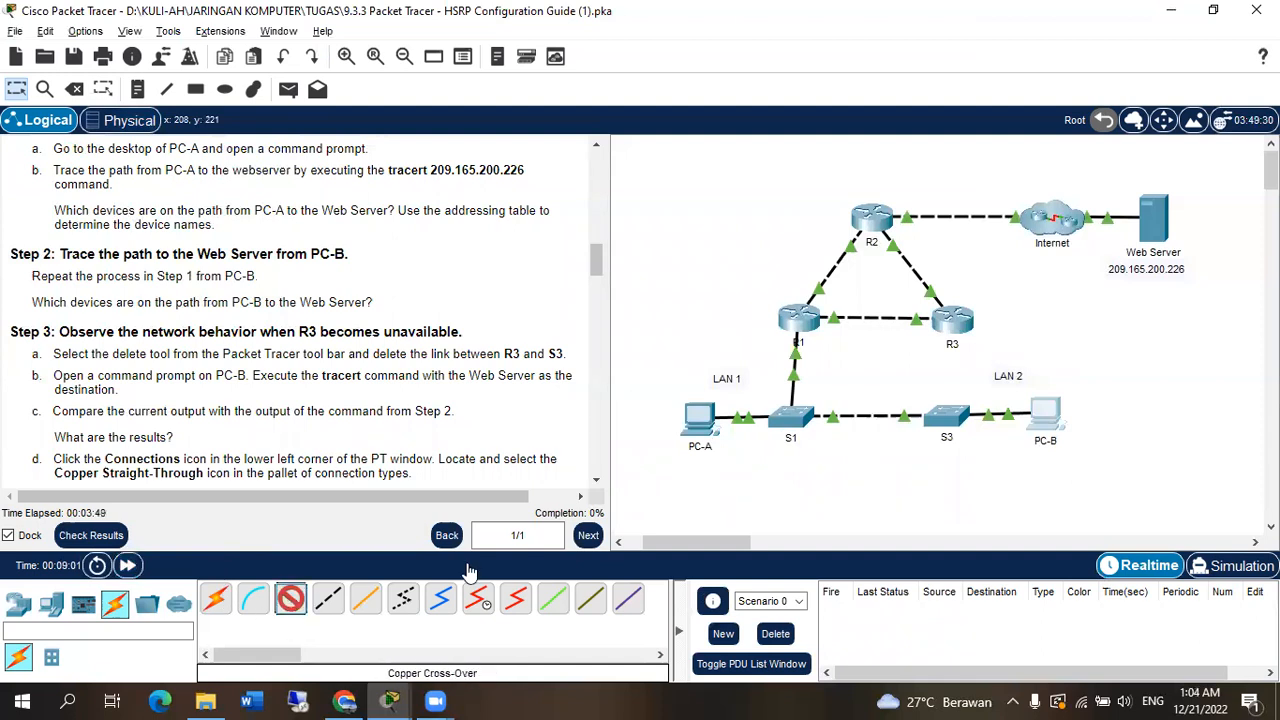
{"action": "left_click", "coordinate": [953, 320]}
{"action": "left_click", "coordinate": [1000, 371]}
{"action": "left_click", "coordinate": [952, 413]}
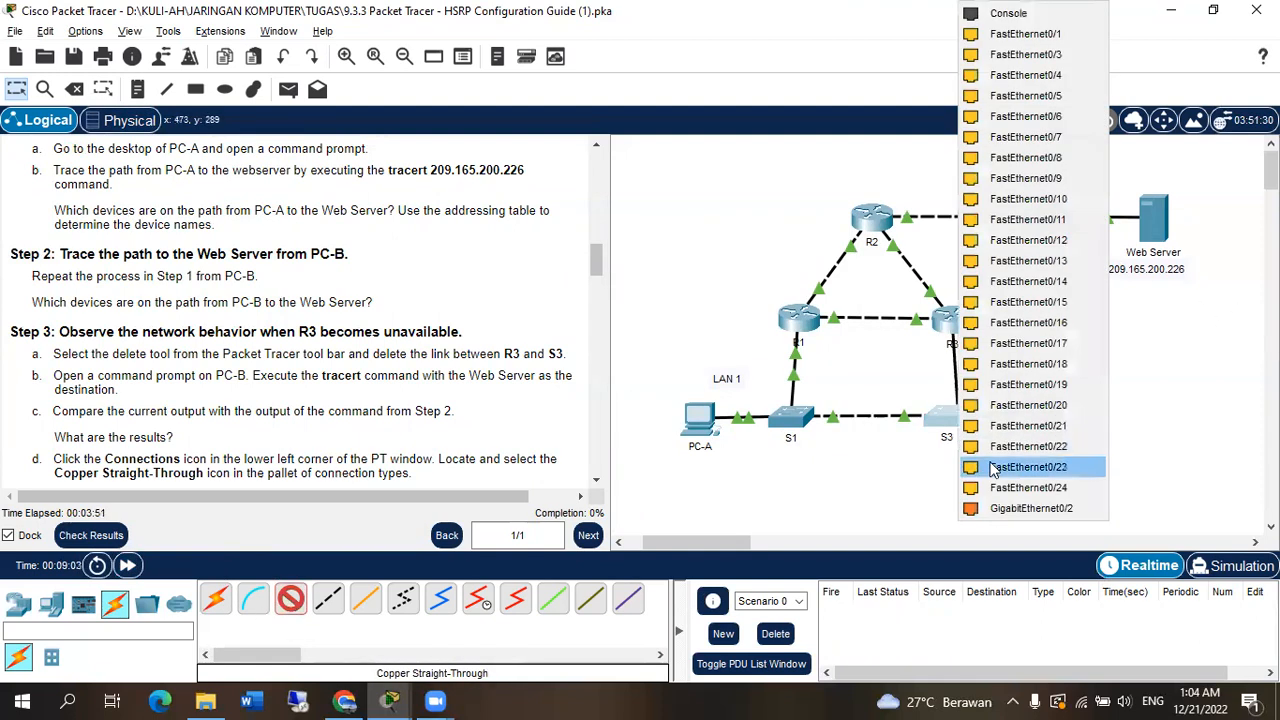
{"action": "left_click", "coordinate": [993, 467]}
Read the rest of Part 1 and the Part 2 HSRP instructions for R1, fast-forwarding the network time to bring up the R3–S3 link
{"action": "scroll", "coordinate": [310, 388], "scroll_direction": "down", "scroll_amount": 3}
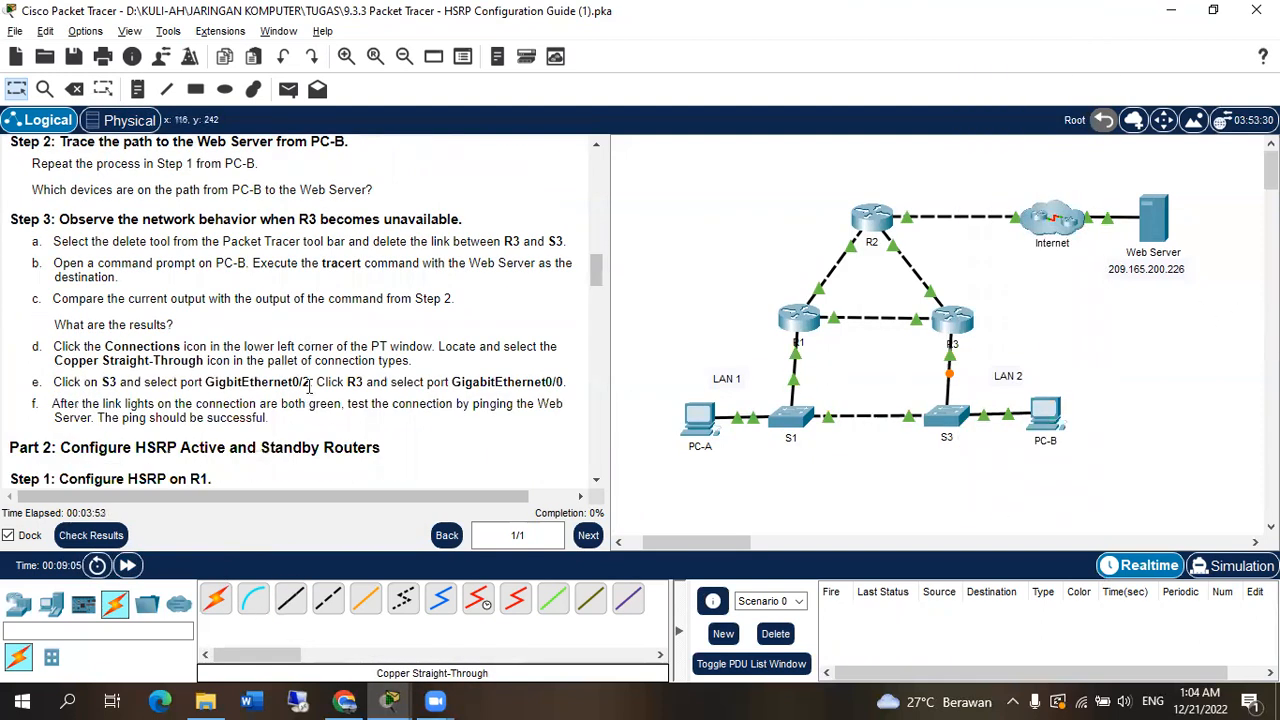
{"action": "scroll", "coordinate": [230, 392], "scroll_direction": "down", "scroll_amount": 3}
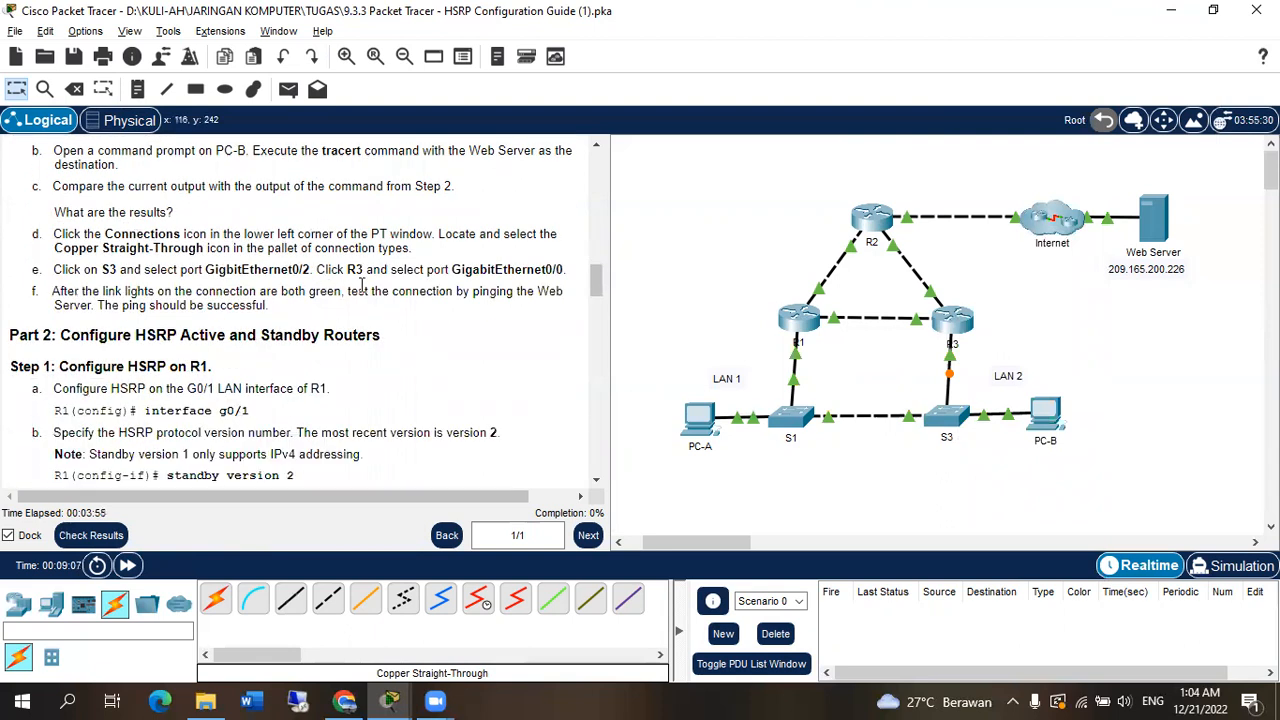
{"action": "scroll", "coordinate": [363, 285], "scroll_direction": "down", "scroll_amount": 2}
{"action": "scroll", "coordinate": [230, 253], "scroll_direction": "down", "scroll_amount": 2}
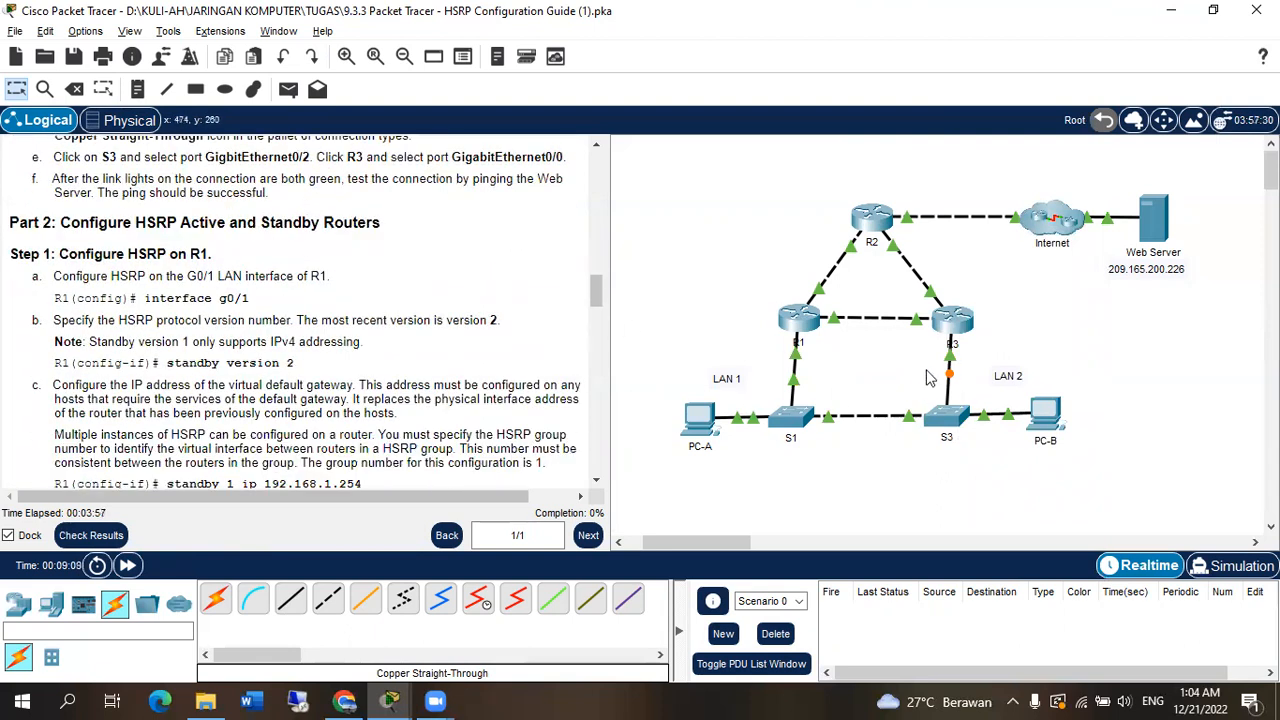
{"action": "double_click", "coordinate": [127, 568]}
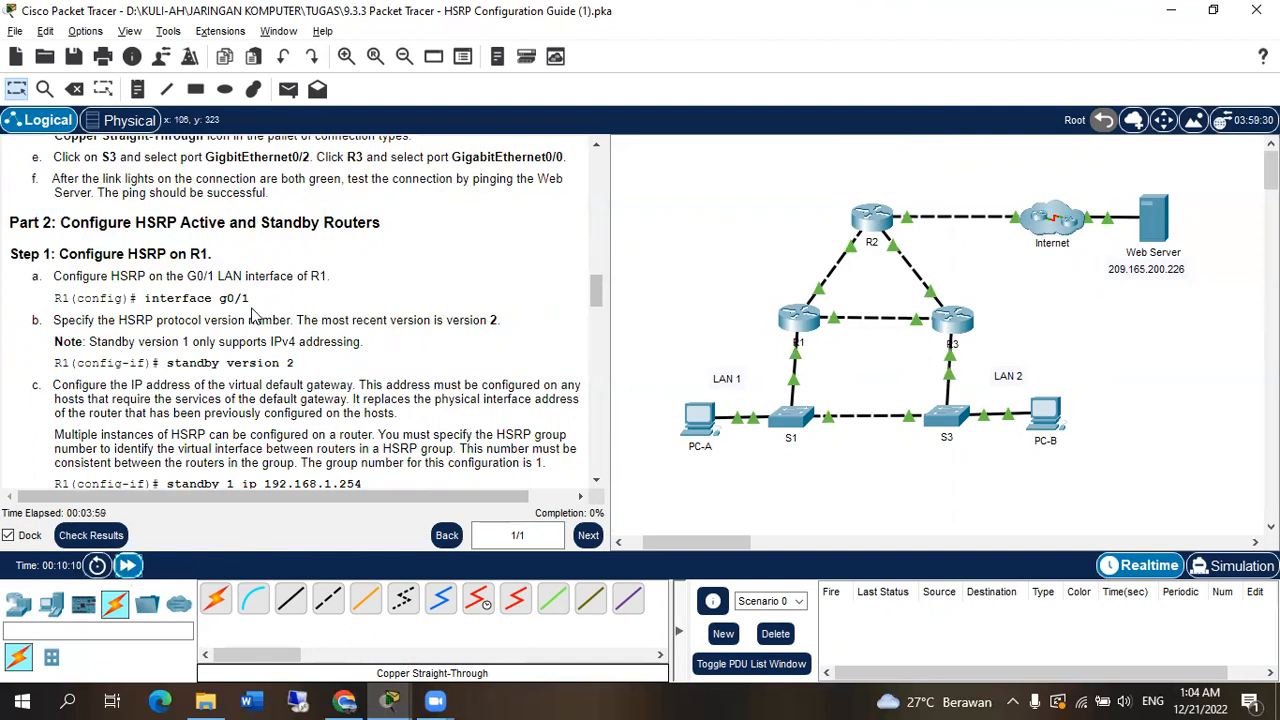
{"action": "scroll", "coordinate": [262, 280], "scroll_direction": "down", "scroll_amount": 2}
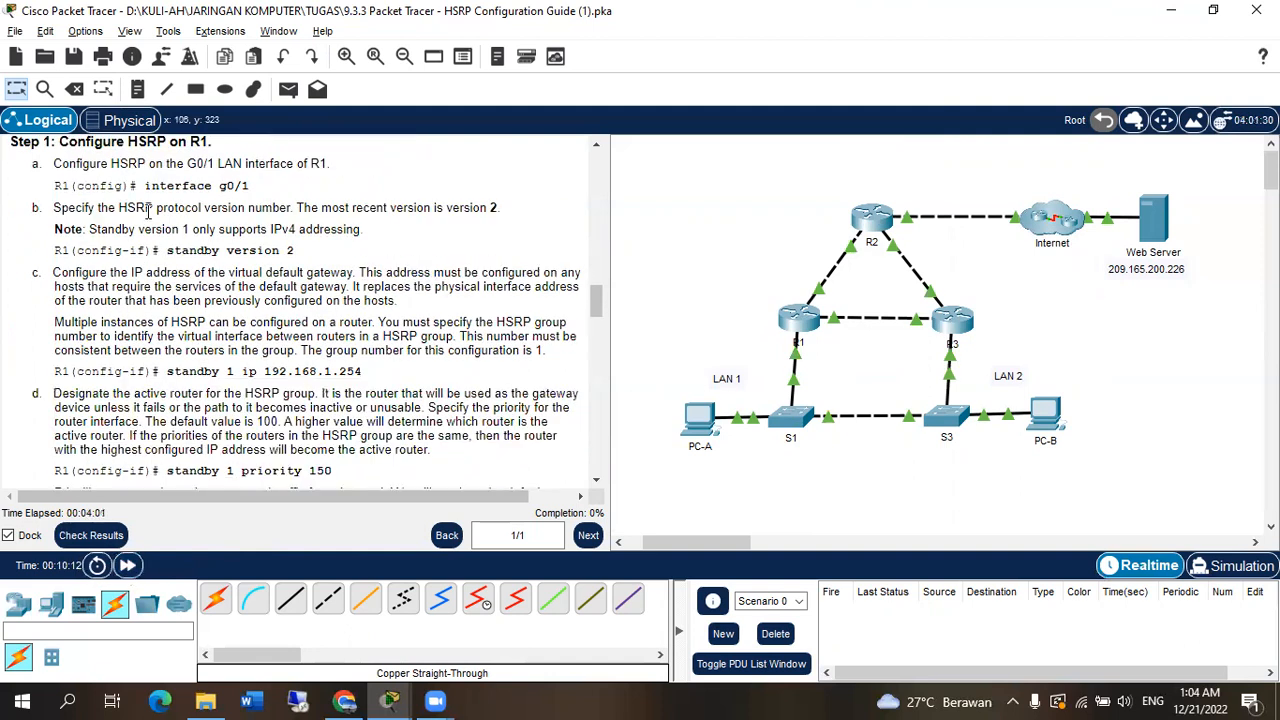
{"action": "scroll", "coordinate": [148, 210], "scroll_direction": "up", "scroll_amount": 2}
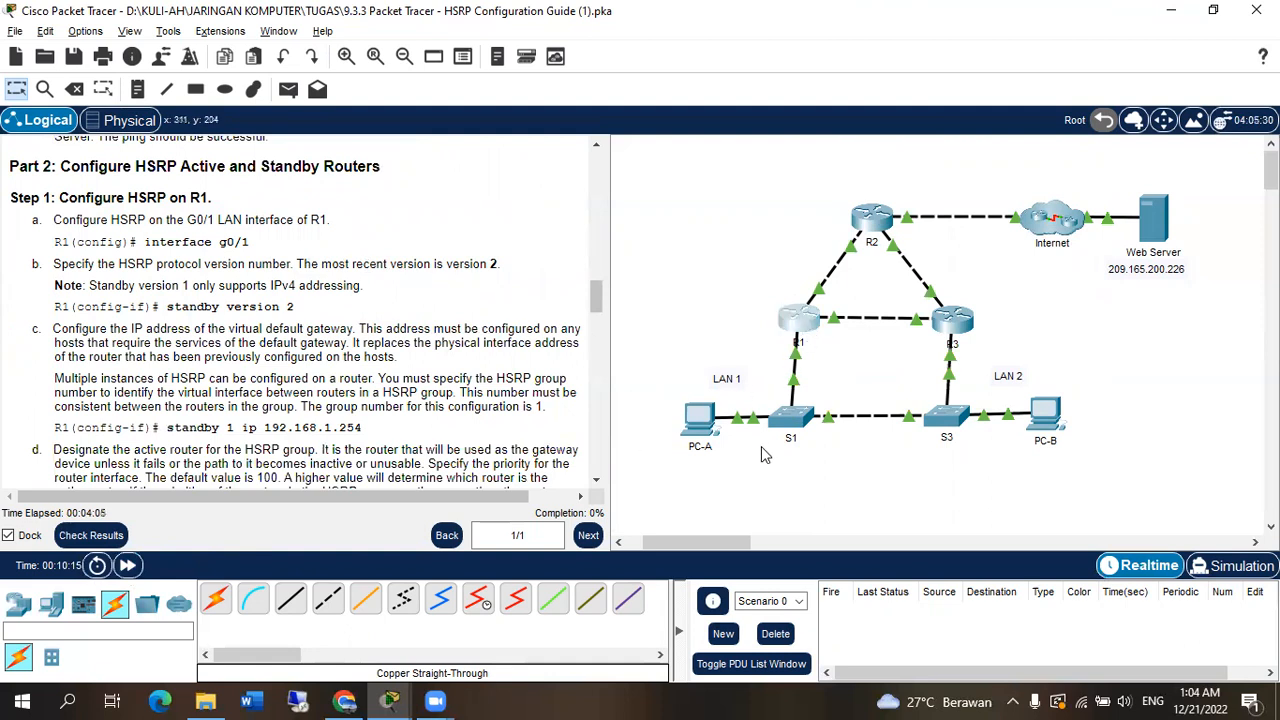
Open R1's command line and enter global configuration mode
{"action": "left_click", "coordinate": [230, 240]}
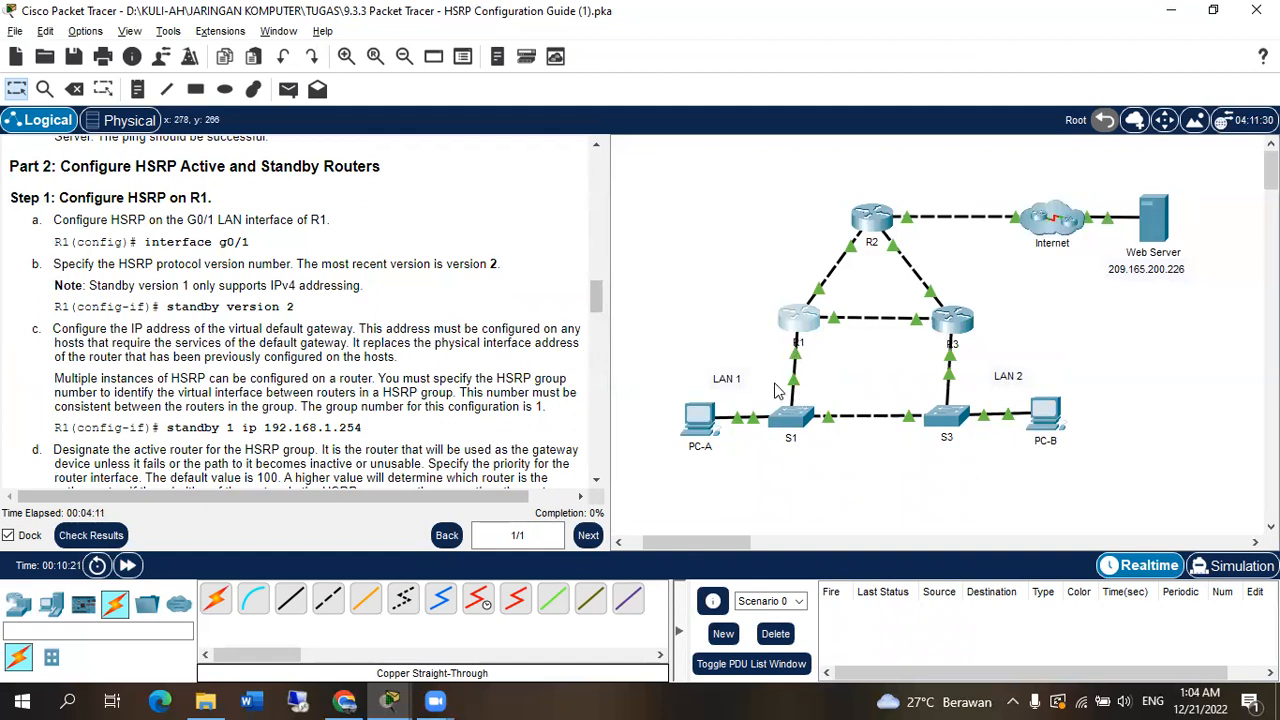
{"action": "key", "text": "alt+Tab"}
{"action": "key", "text": "Return"}
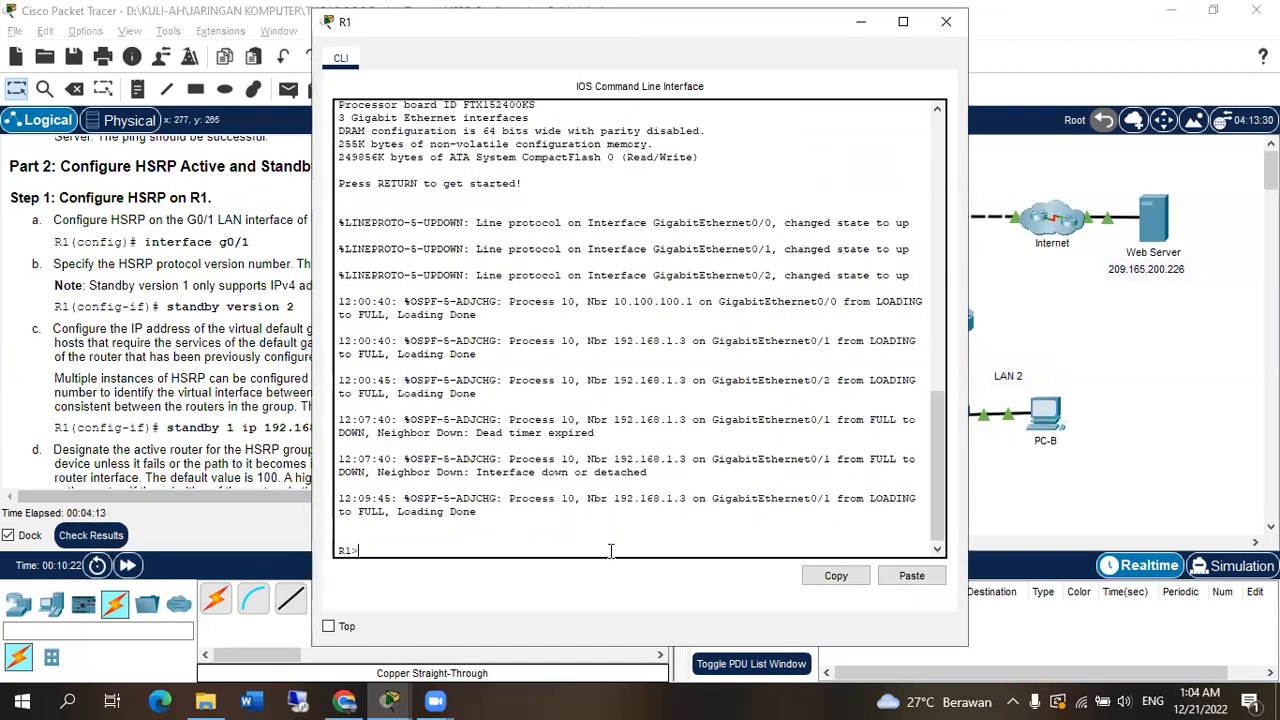
{"action": "type", "text": "en"}
{"action": "key", "text": "Return"}
{"action": "type", "text": "conf t"}
{"action": "key", "text": "Return"}
Enter interface configuration mode for GigabitEthernet 0/1 on R1
{"action": "type", "text": "inter"}
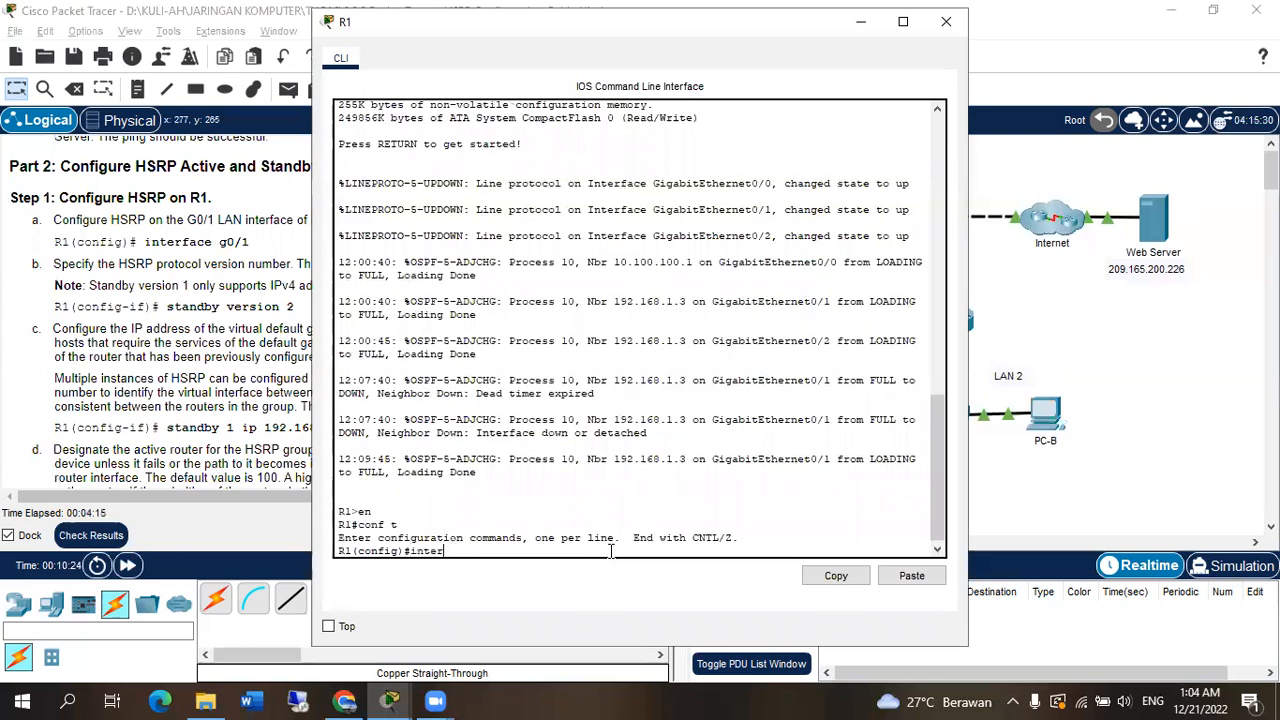
{"action": "key", "text": "Tab"}
{"action": "type", "text": "g"}
{"action": "key", "text": "Tab"}
{"action": "type", "text": "0/1"}
{"action": "key", "text": "Return"}
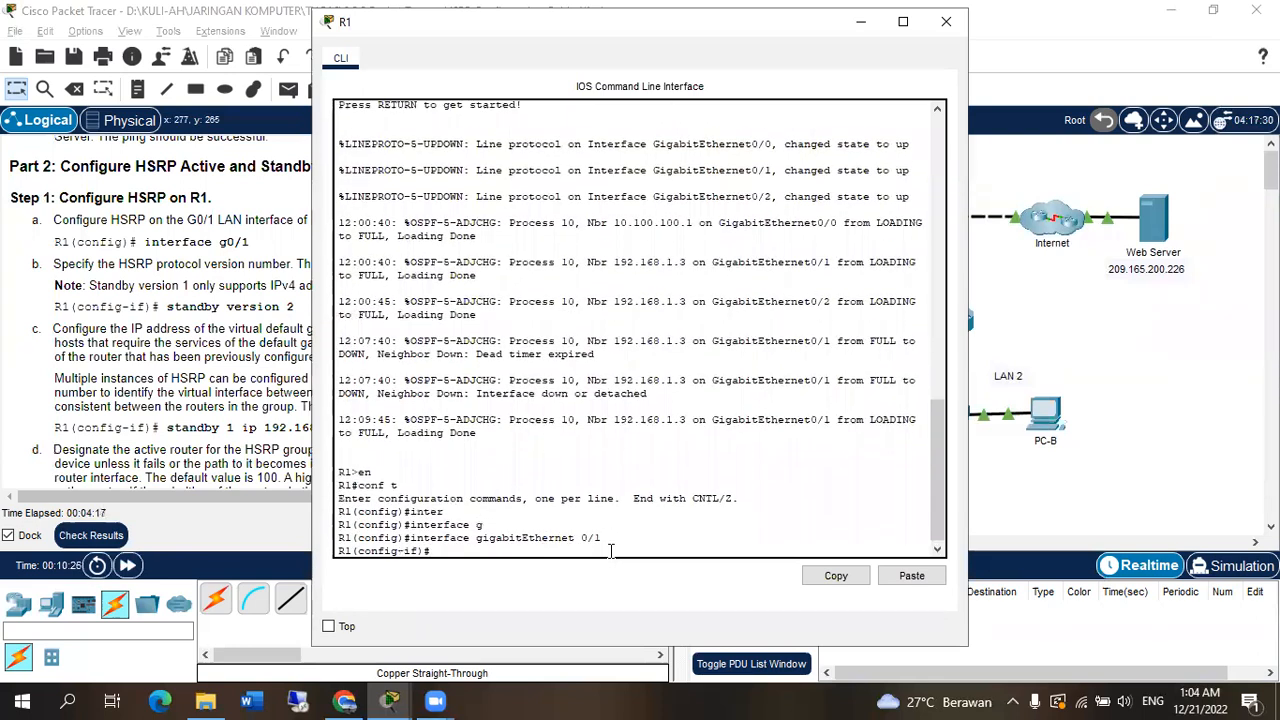
Set the HSRP protocol on R1's G0/1 interface to version 2 with standby version 2
{"action": "key", "text": "alt+Tab"}
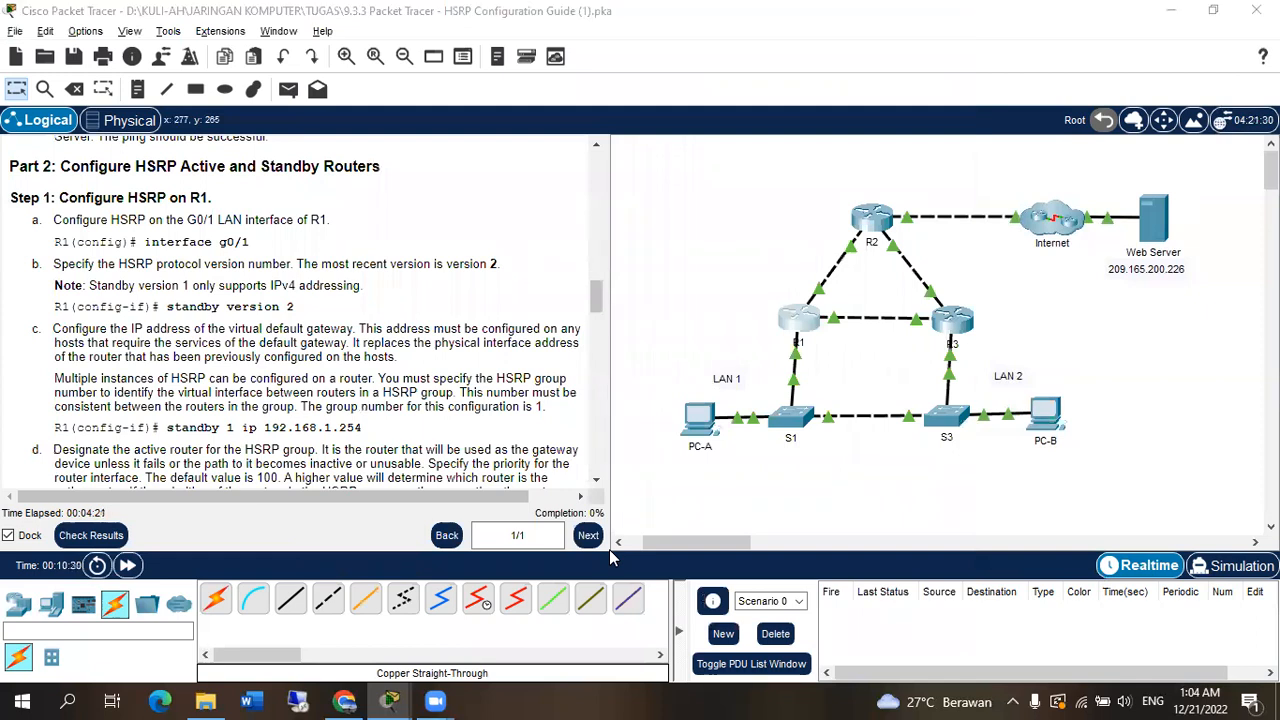
{"action": "key", "text": "alt+Tab"}
{"action": "type", "text": "stan"}
{"action": "key", "text": "alt+Tab"}
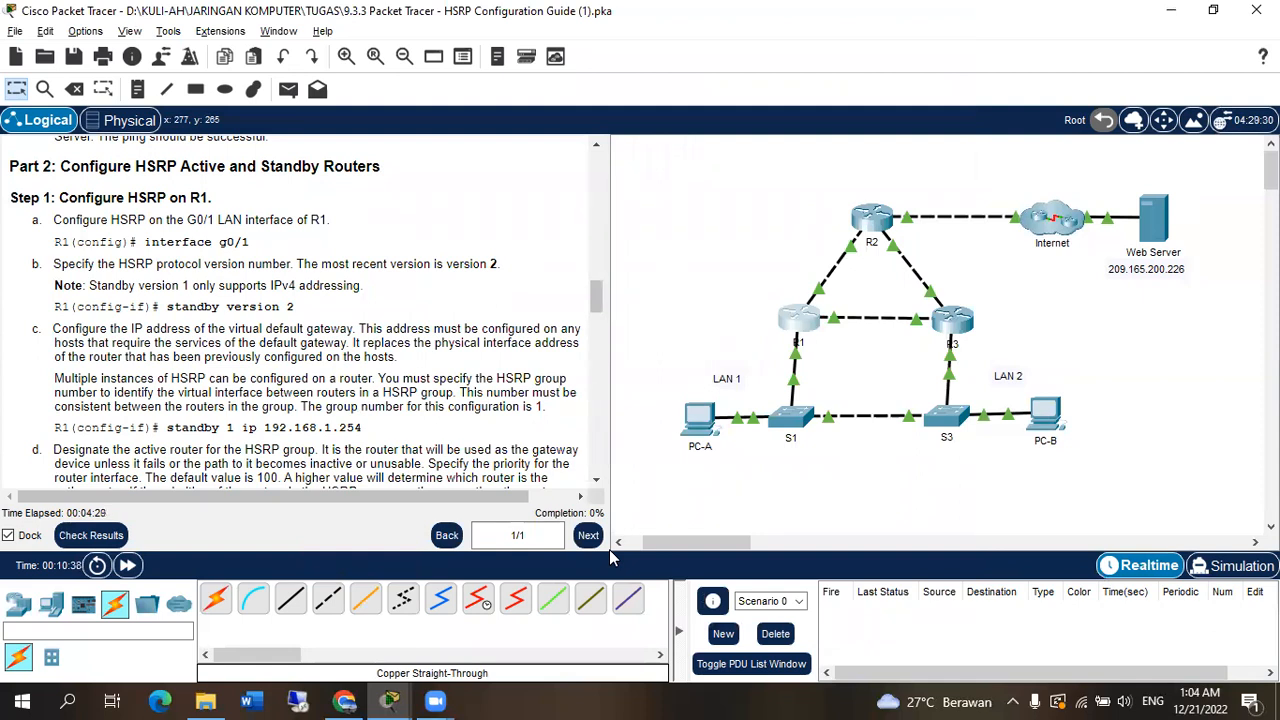
{"action": "key", "text": "alt+Tab"}
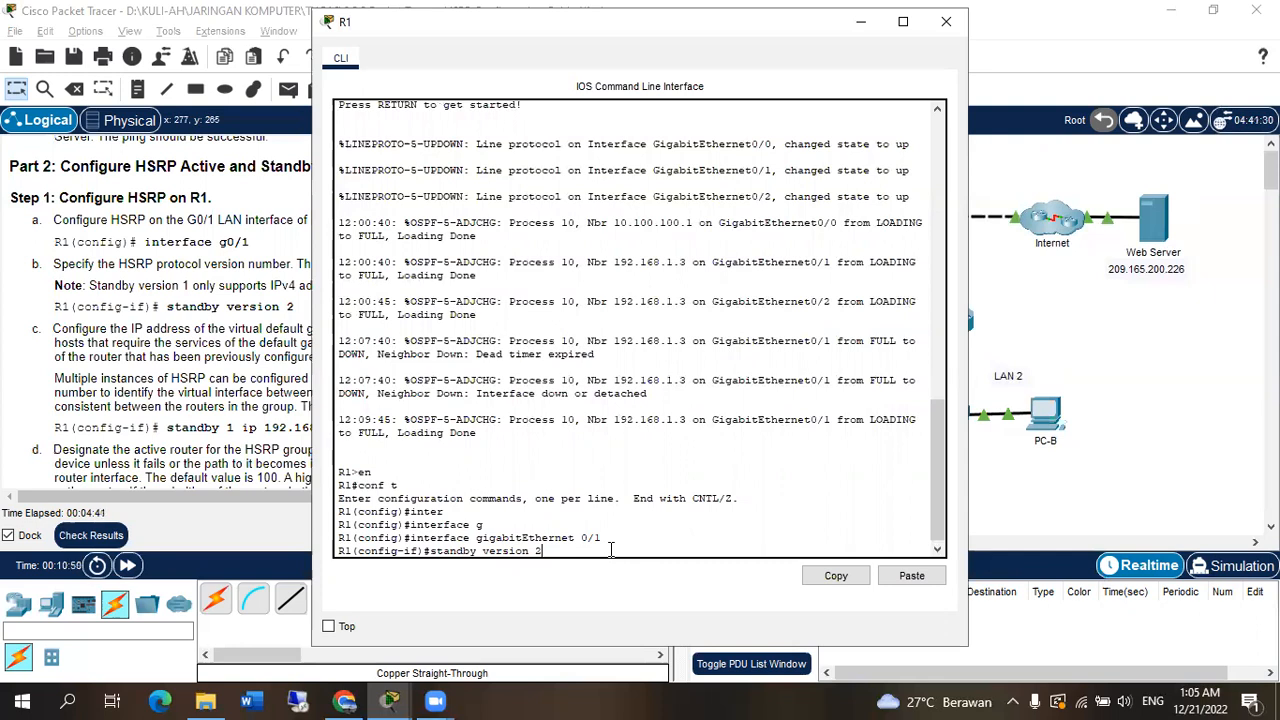
{"action": "key", "text": "Return"}
Configure the virtual default gateway for HSRP group 1 on R1 with standby 1 ip 192.168.1.254
{"action": "left_click", "coordinate": [255, 260]}
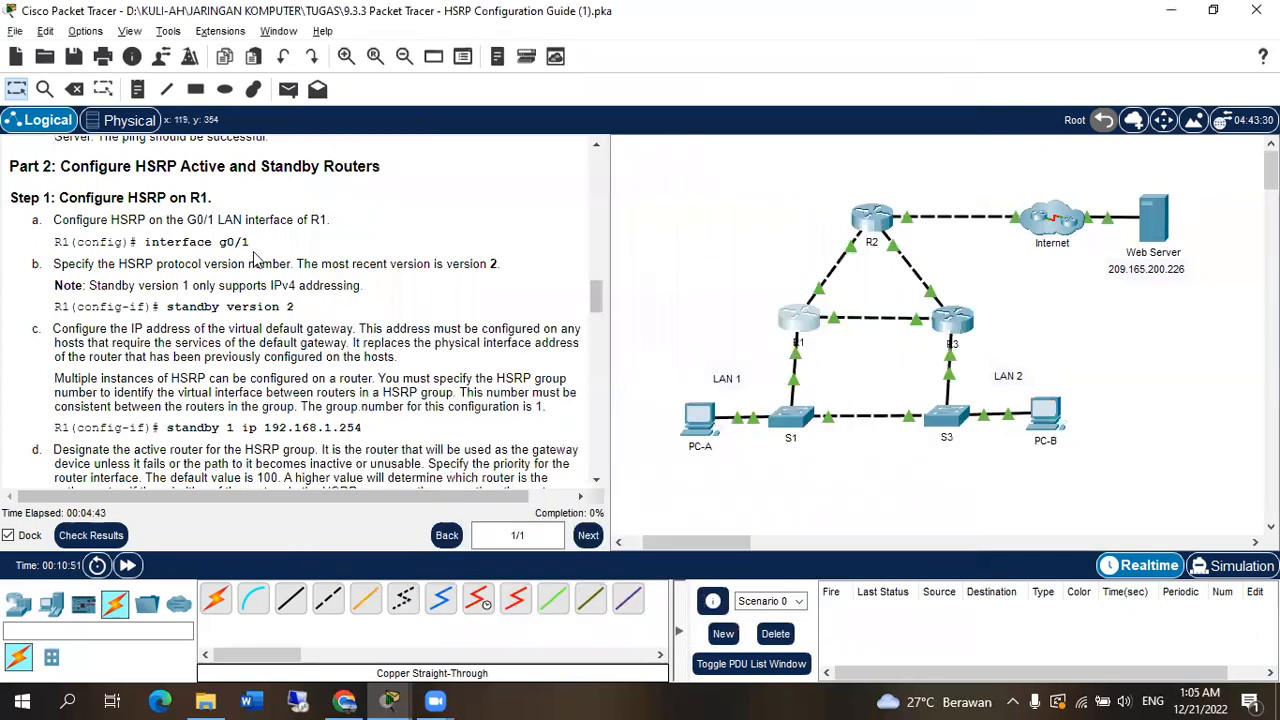
{"action": "scroll", "coordinate": [255, 260], "scroll_direction": "down", "scroll_amount": 1}
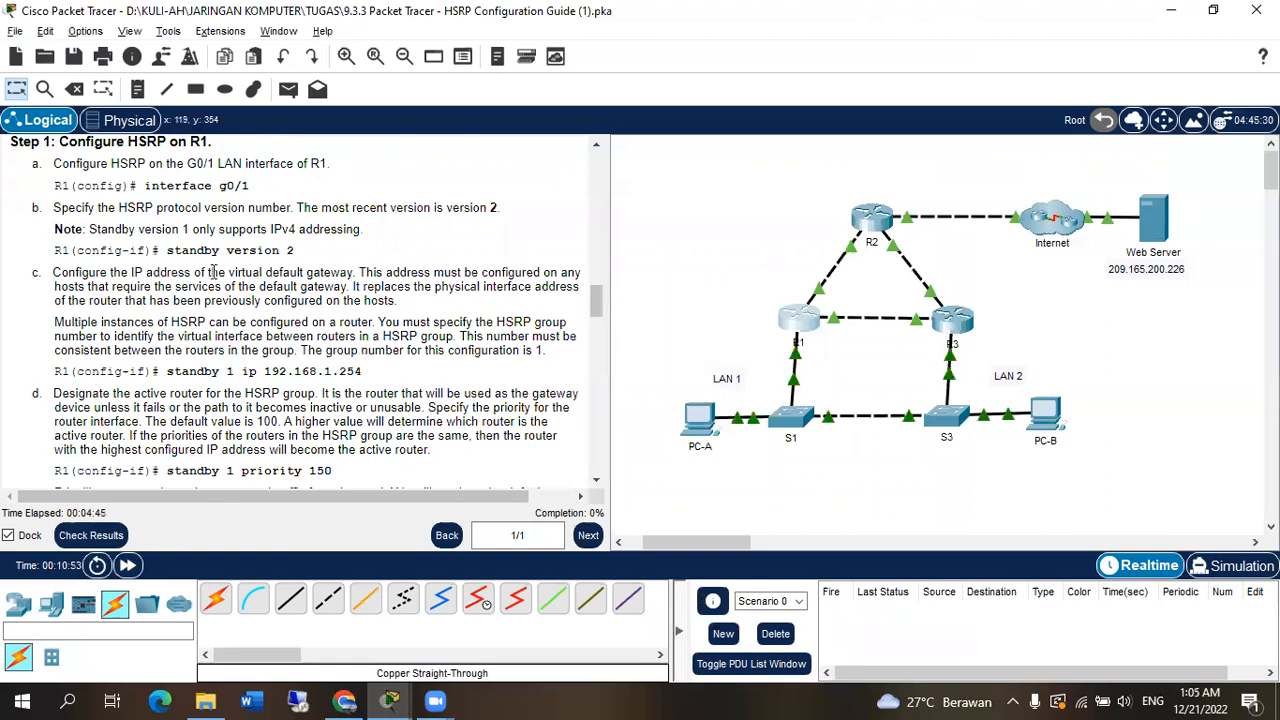
{"action": "key", "text": "alt+Tab"}
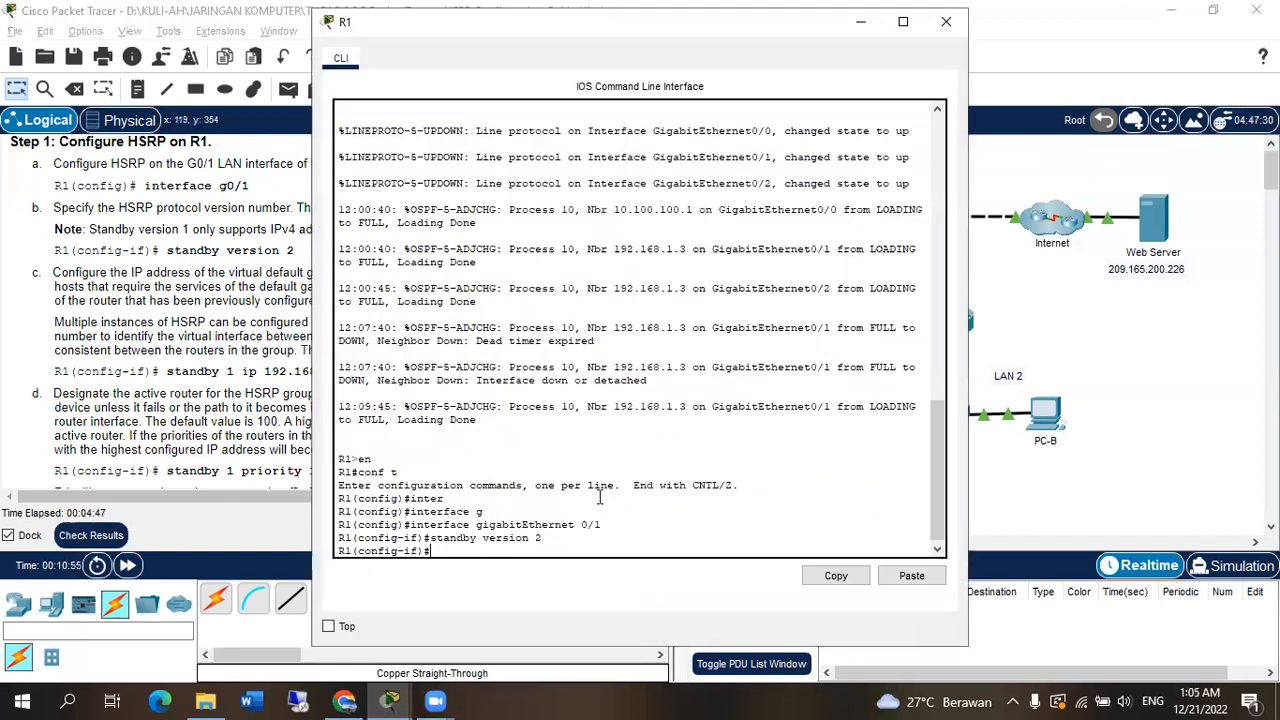
{"action": "key", "text": "alt+Tab"}
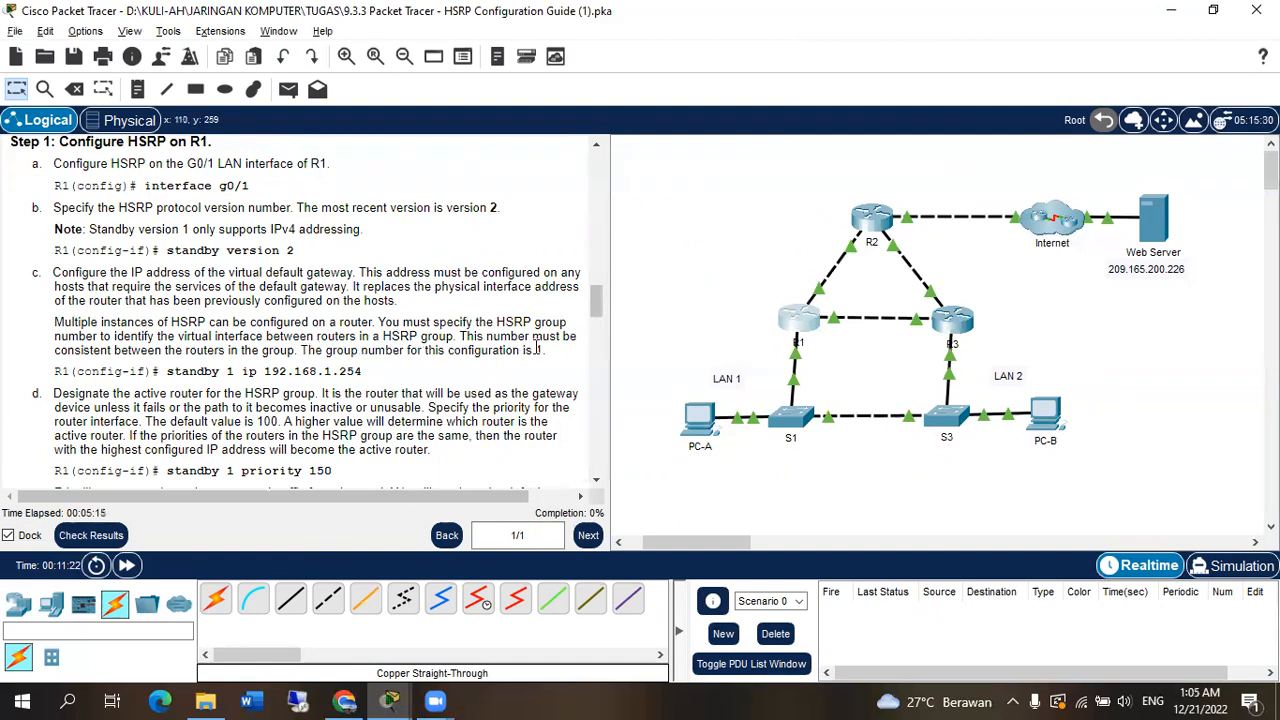
{"action": "left_click", "coordinate": [801, 332]}
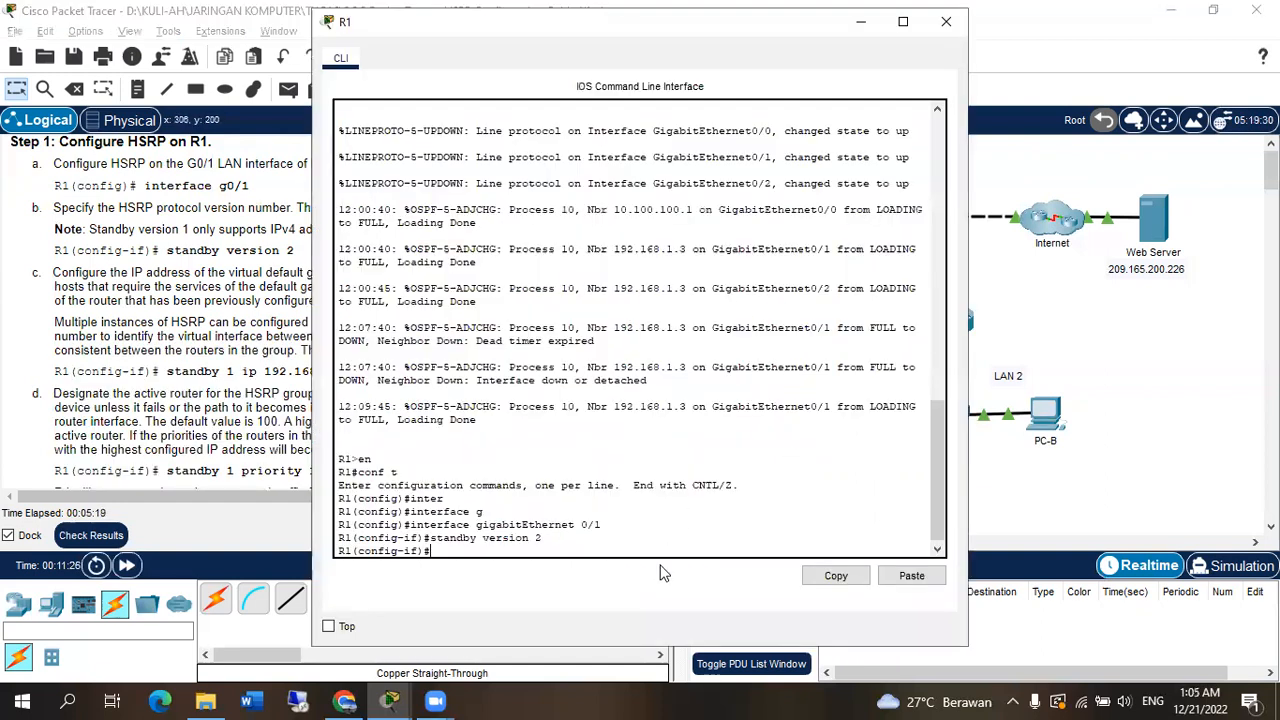
{"action": "type", "text": "stand"}
{"action": "key", "text": "Tab"}
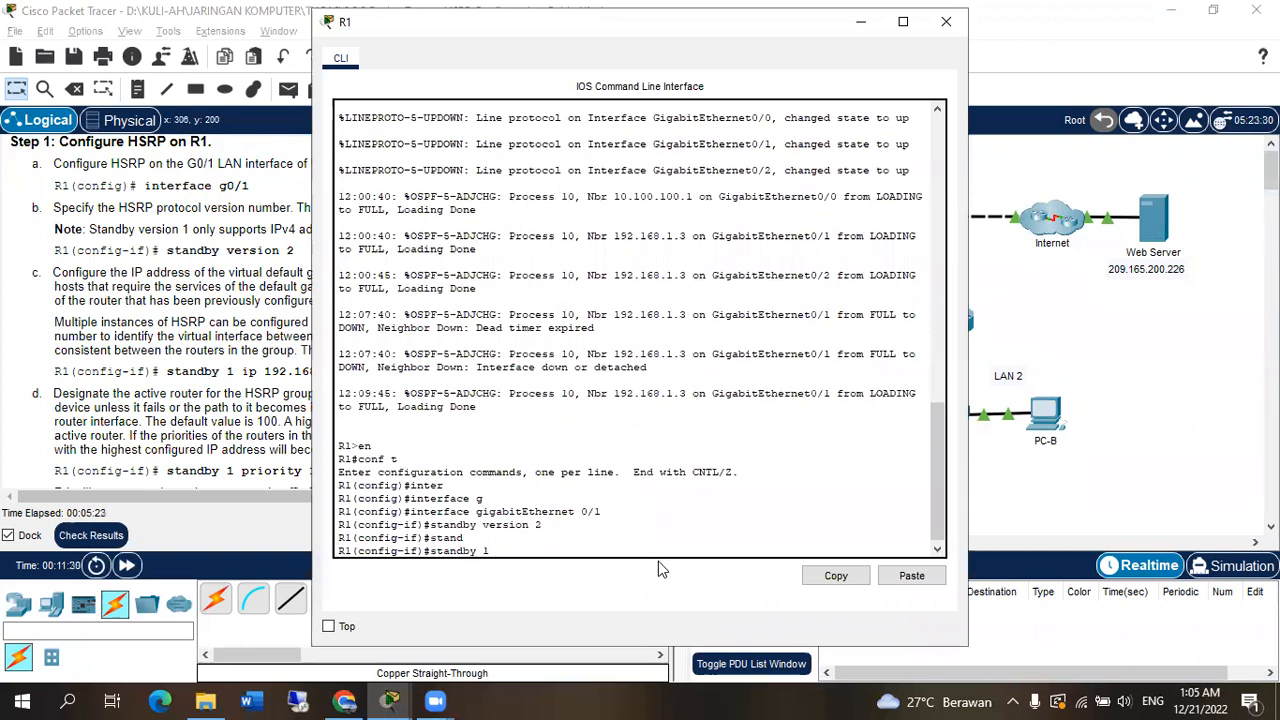
{"action": "type", "text": "1 ip 192.168.1.254"}
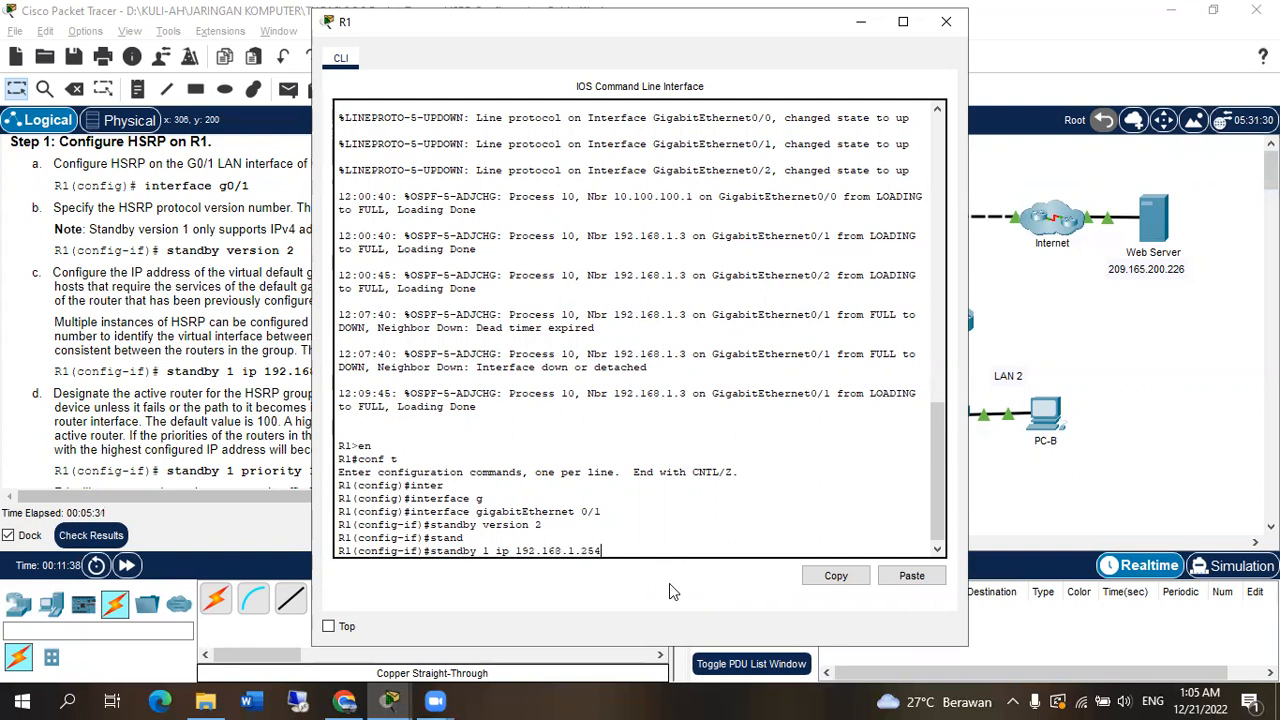
{"action": "key", "text": "Return"}
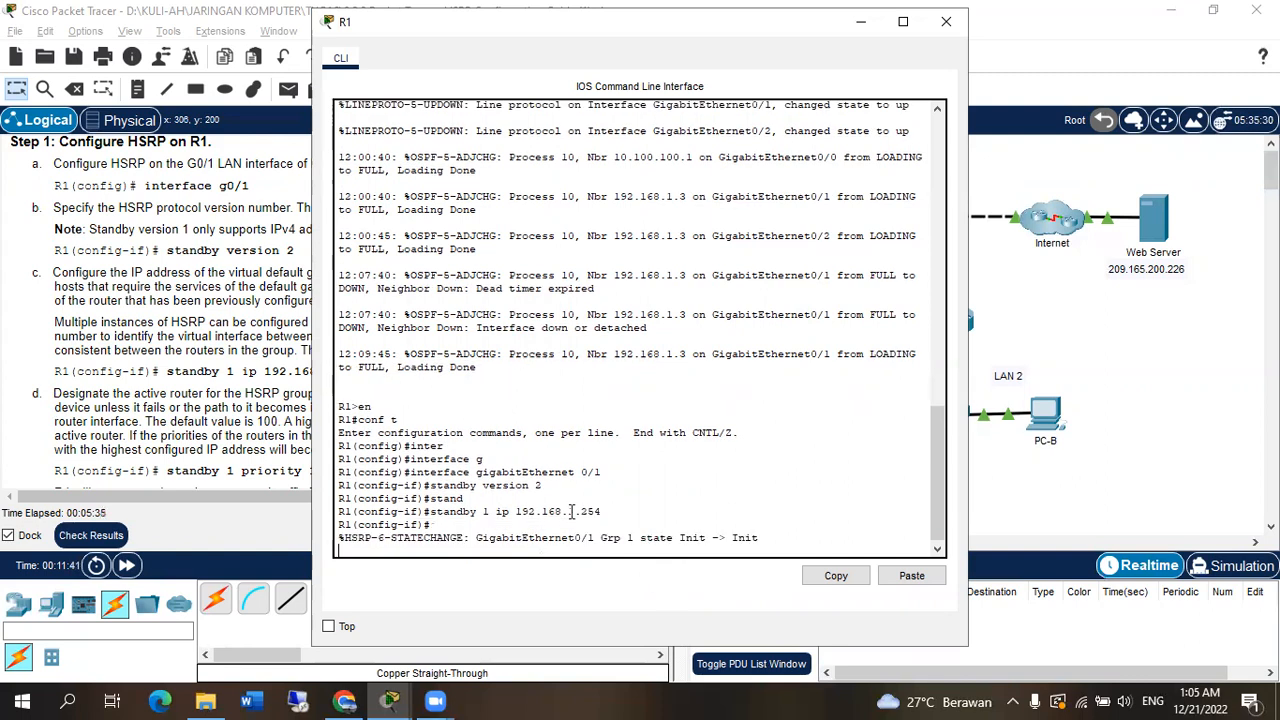
Examine the HSRP state-change messages on R1 and read the guide's instructions on designating the active router
{"action": "left_click_drag", "start_coordinate": [478, 537], "coordinate": [634, 538]}
{"action": "left_click", "coordinate": [861, 21]}
{"action": "left_click", "coordinate": [796, 316]}
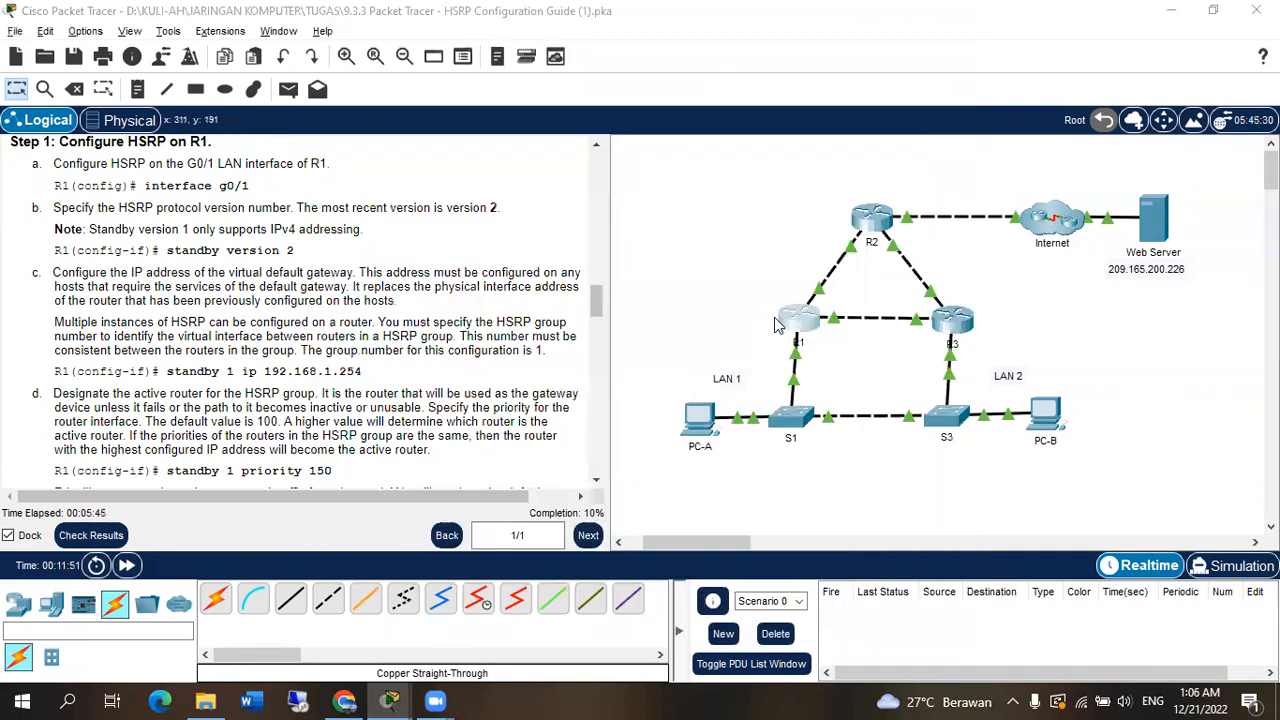
{"action": "left_click", "coordinate": [592, 551]}
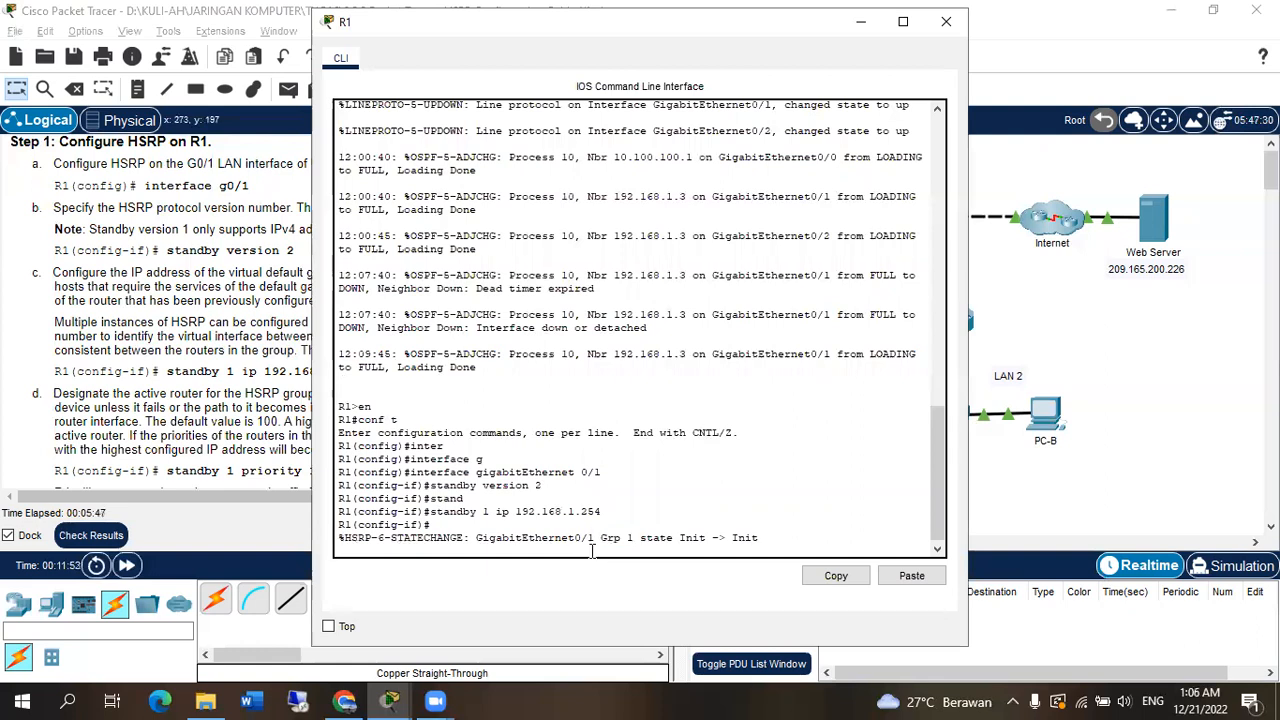
{"action": "key", "text": "Return"}
{"action": "left_click", "coordinate": [284, 463]}
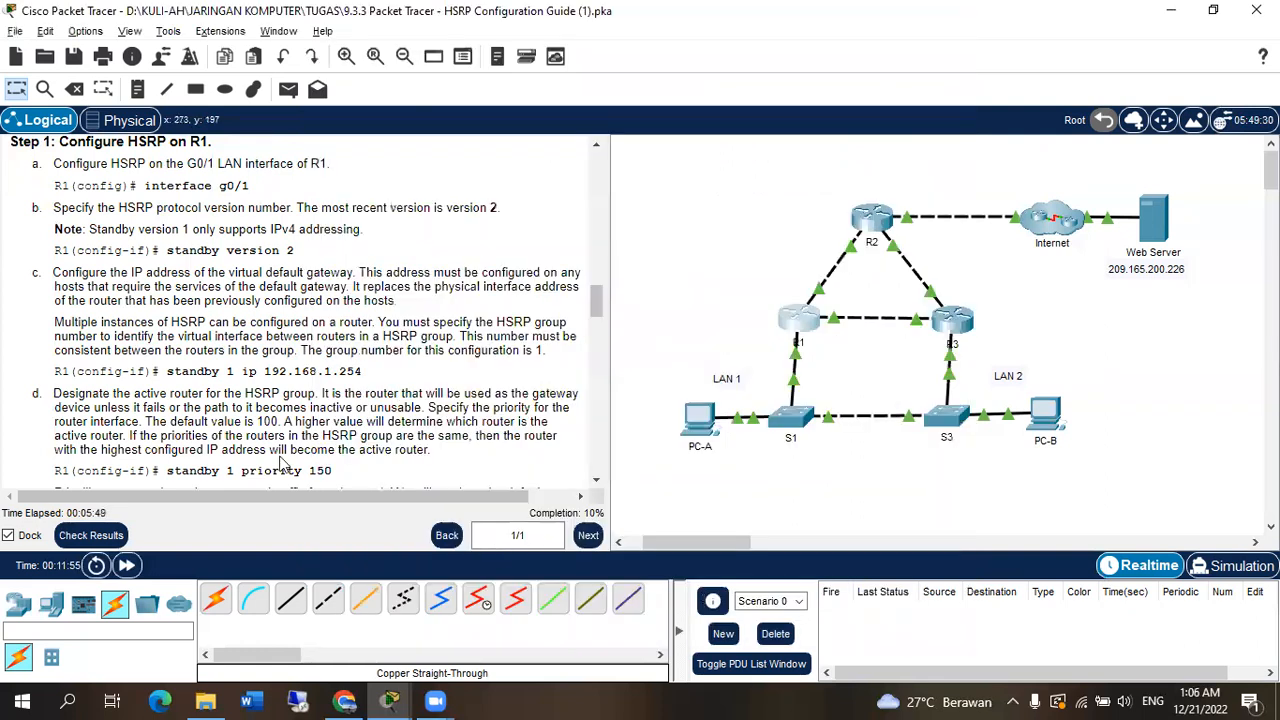
{"action": "scroll", "coordinate": [284, 463], "scroll_direction": "down", "scroll_amount": 1}
{"action": "key", "text": "alt+Tab"}
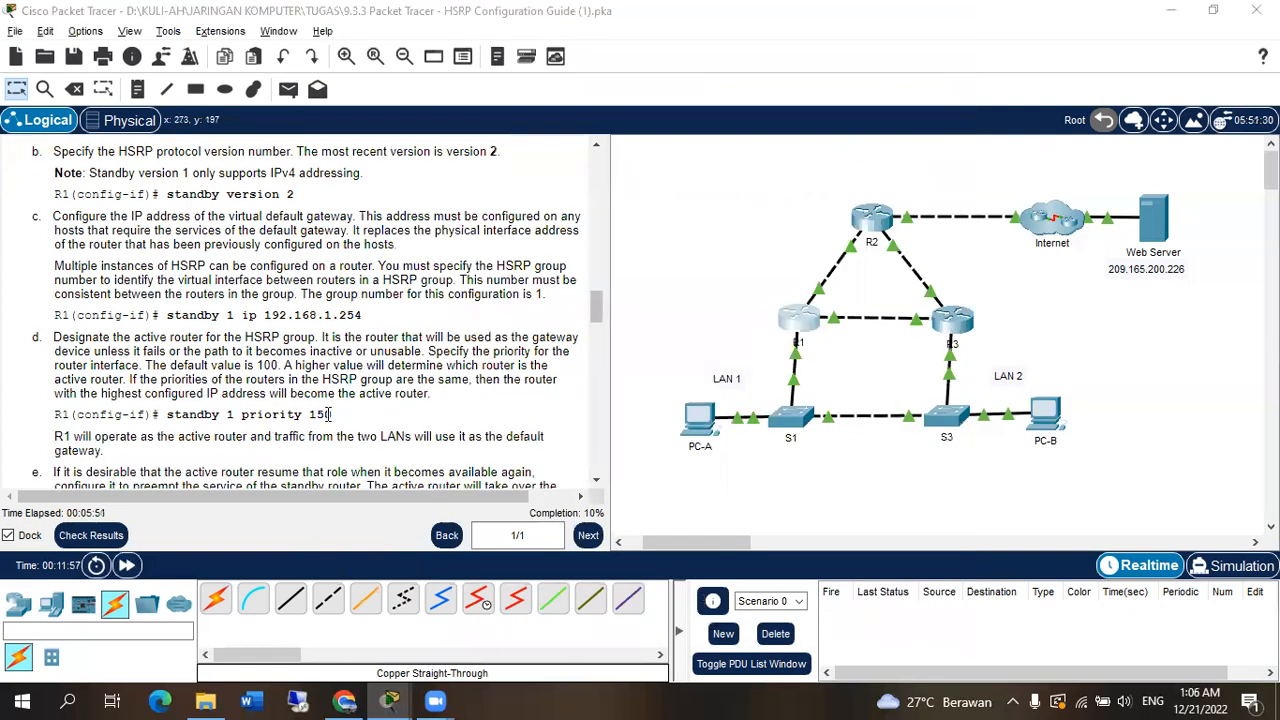
{"action": "key", "text": "alt+Tab"}
{"action": "key", "text": "alt+Tab"}
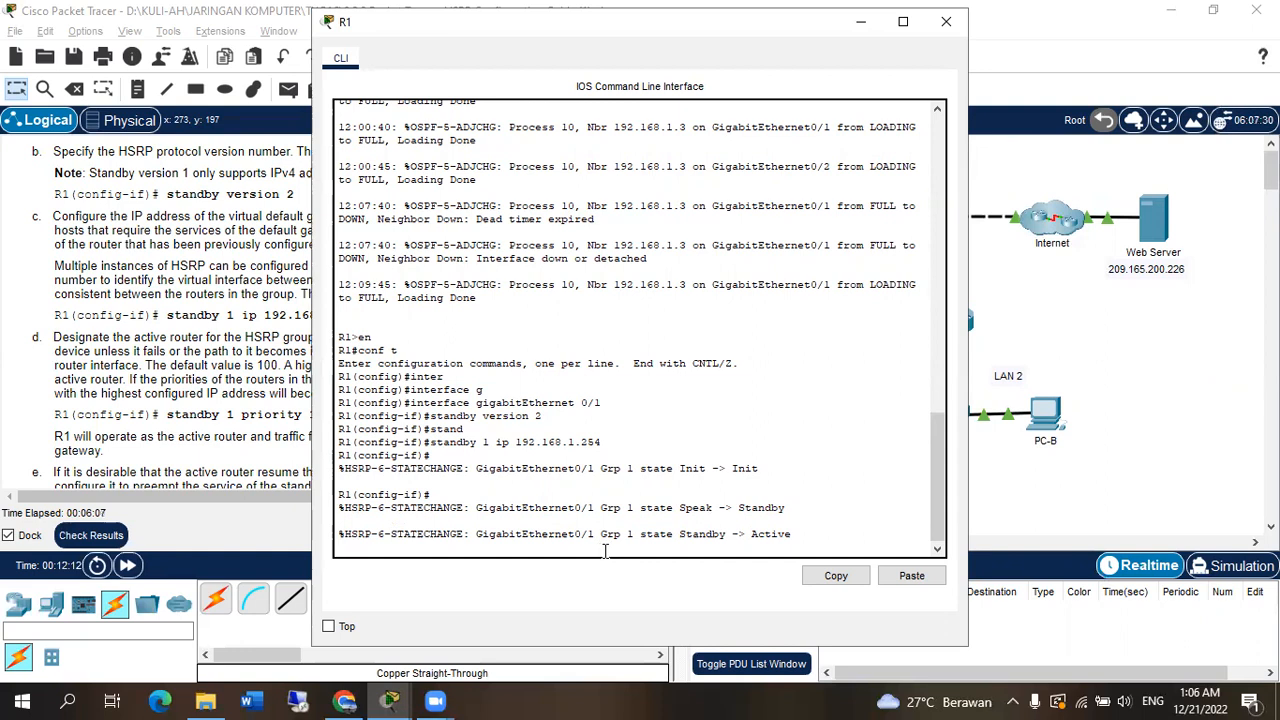
{"action": "key", "text": "Return"}
Set R1's priority for HSRP group 1 to 150 with standby 1 priority 150
{"action": "left_click", "coordinate": [195, 416]}
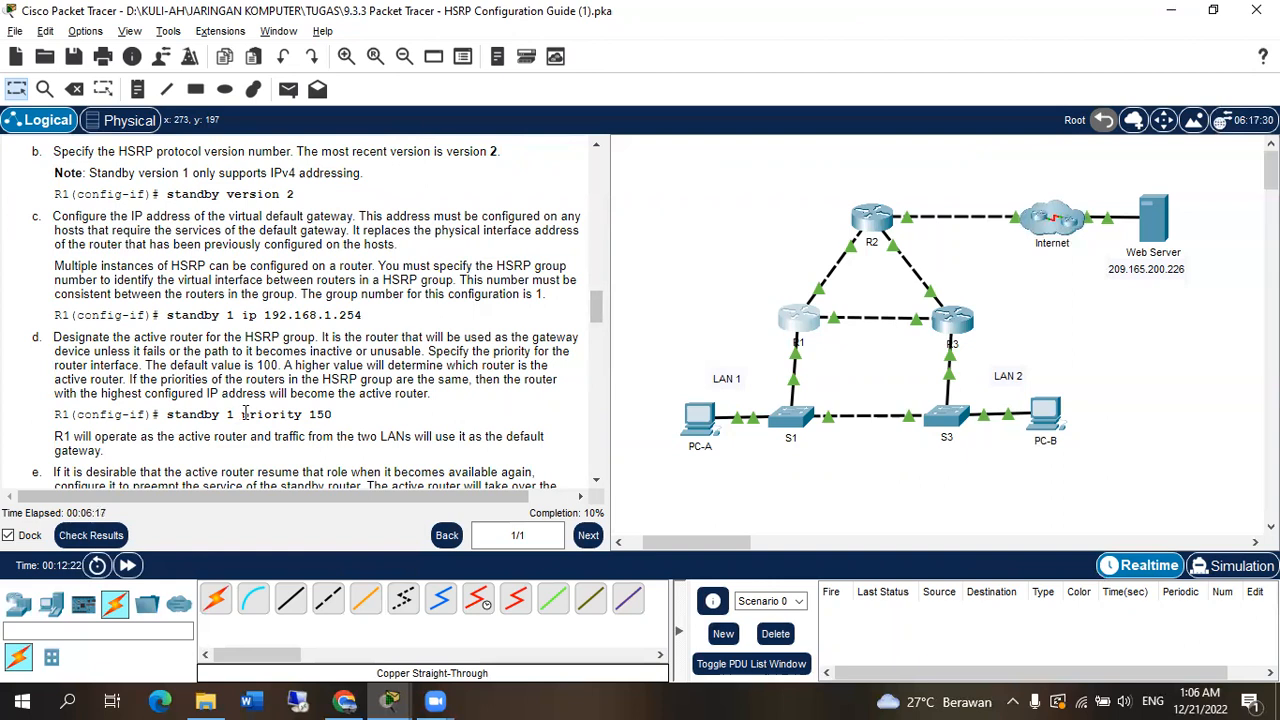
{"action": "left_click_drag", "start_coordinate": [241, 414], "coordinate": [334, 414]}
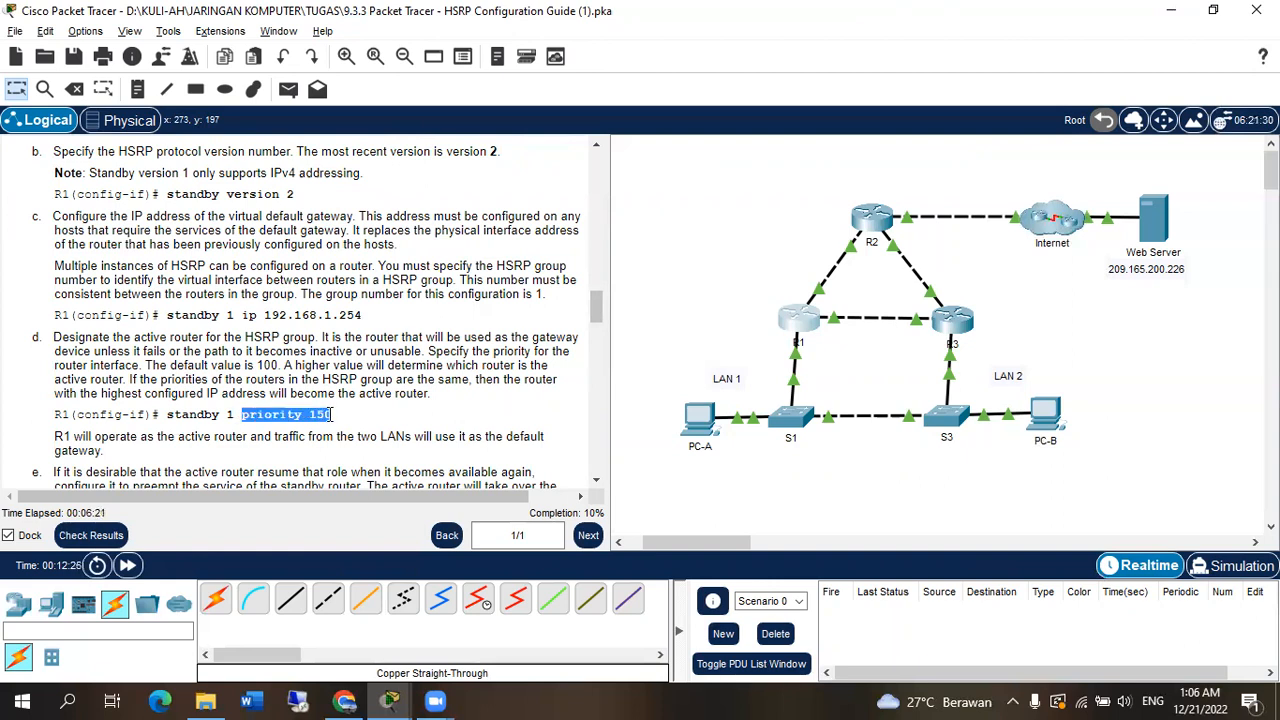
{"action": "left_click_drag", "start_coordinate": [331, 414], "coordinate": [328, 414]}
{"action": "key", "text": "alt+Tab"}
{"action": "type", "text": "standby 1 pri"}
{"action": "key", "text": "Tab"}
{"action": "type", "text": "15"}
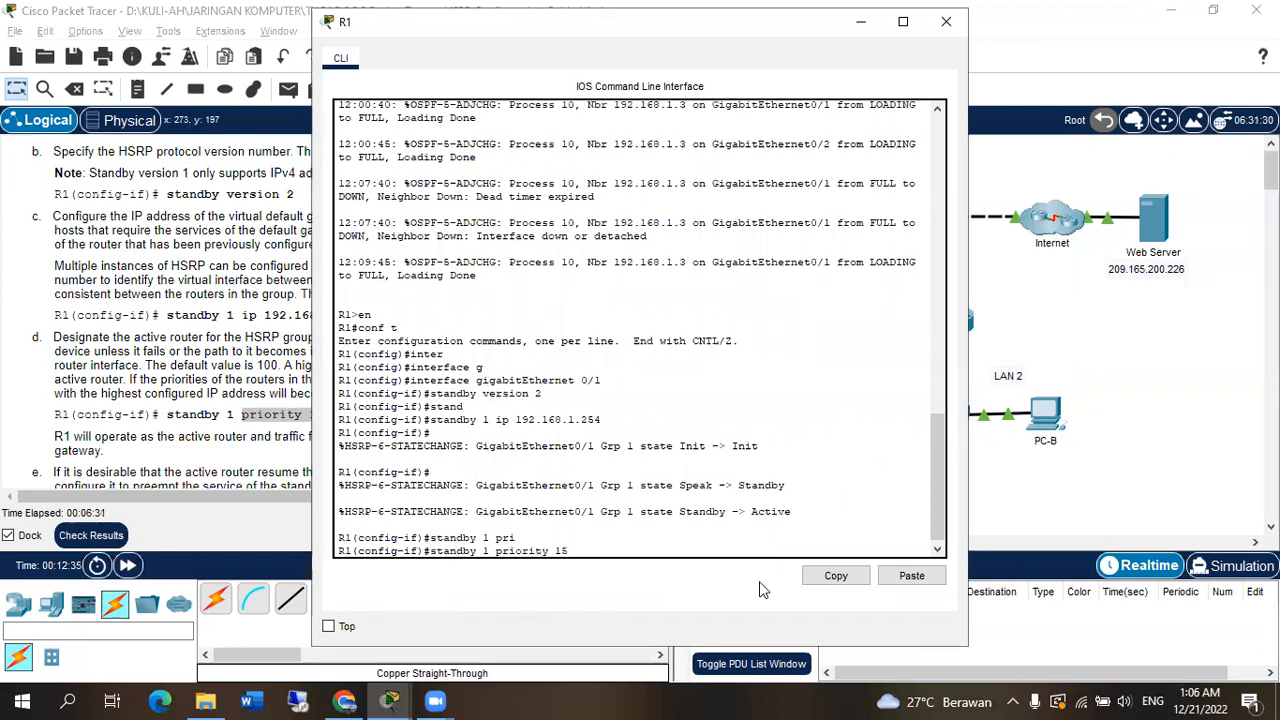
{"action": "type", "text": "0"}
{"action": "key", "text": "Return"}
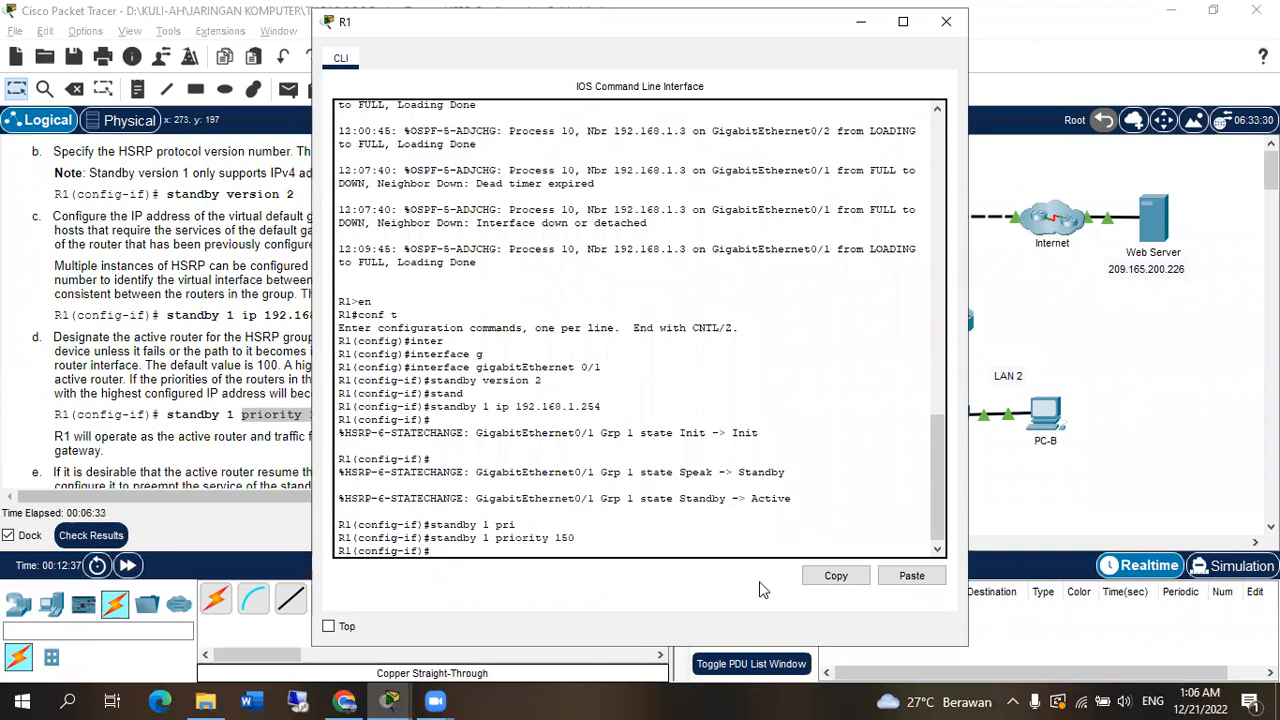
Read step 1e of the guide on preempting the standby router and compare it with R1's command line
{"action": "key", "text": "alt+Tab"}
{"action": "scroll", "coordinate": [302, 396], "scroll_direction": "down", "scroll_amount": 3}
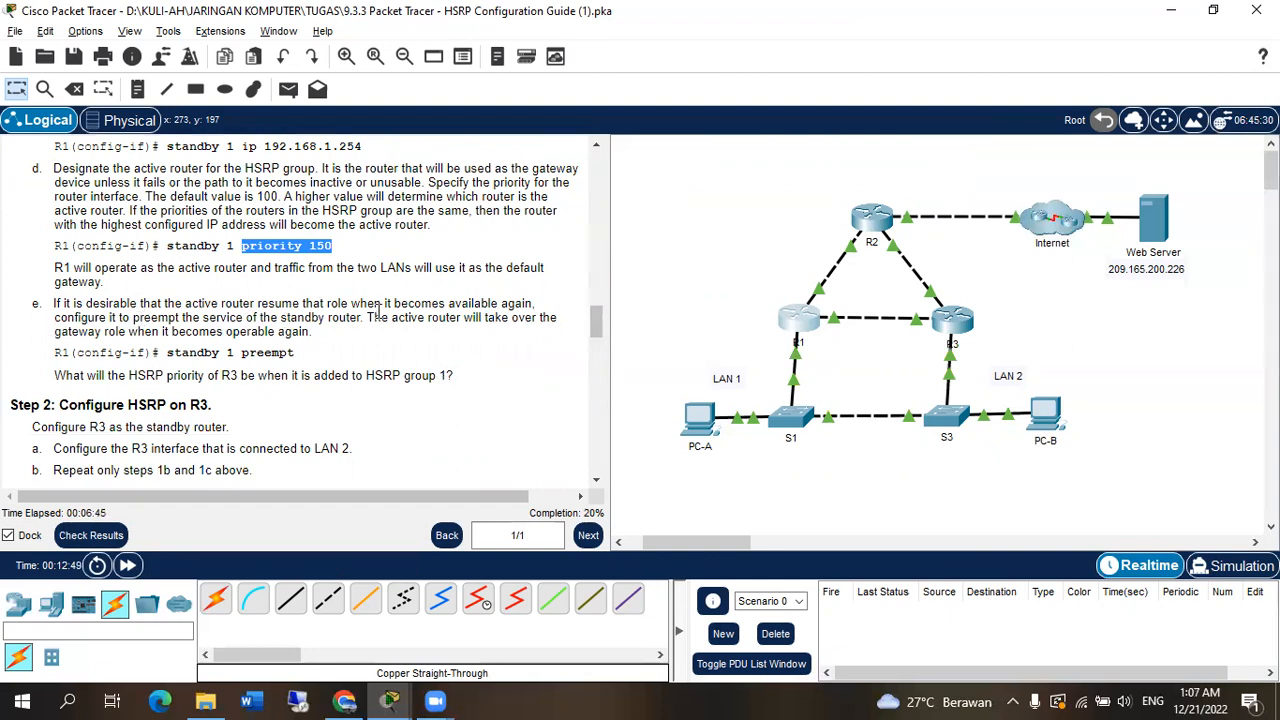
{"action": "key", "text": "alt+Tab"}
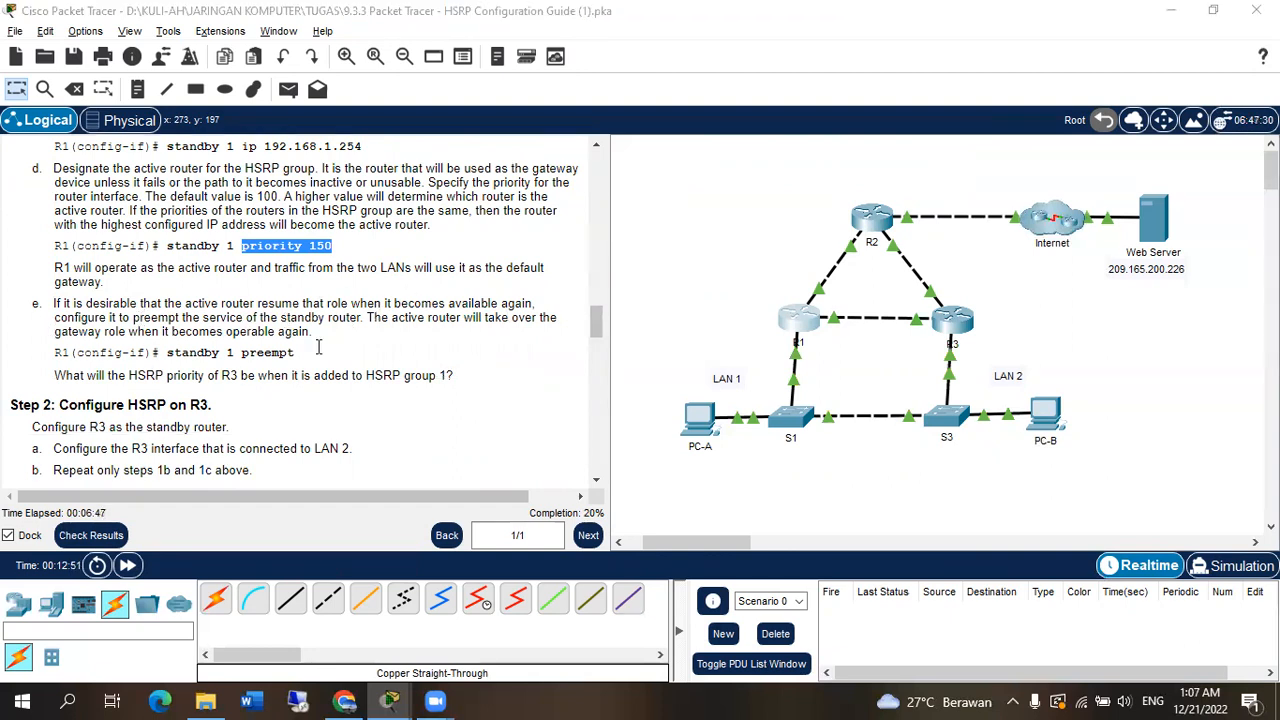
{"action": "key", "text": "alt+Tab"}
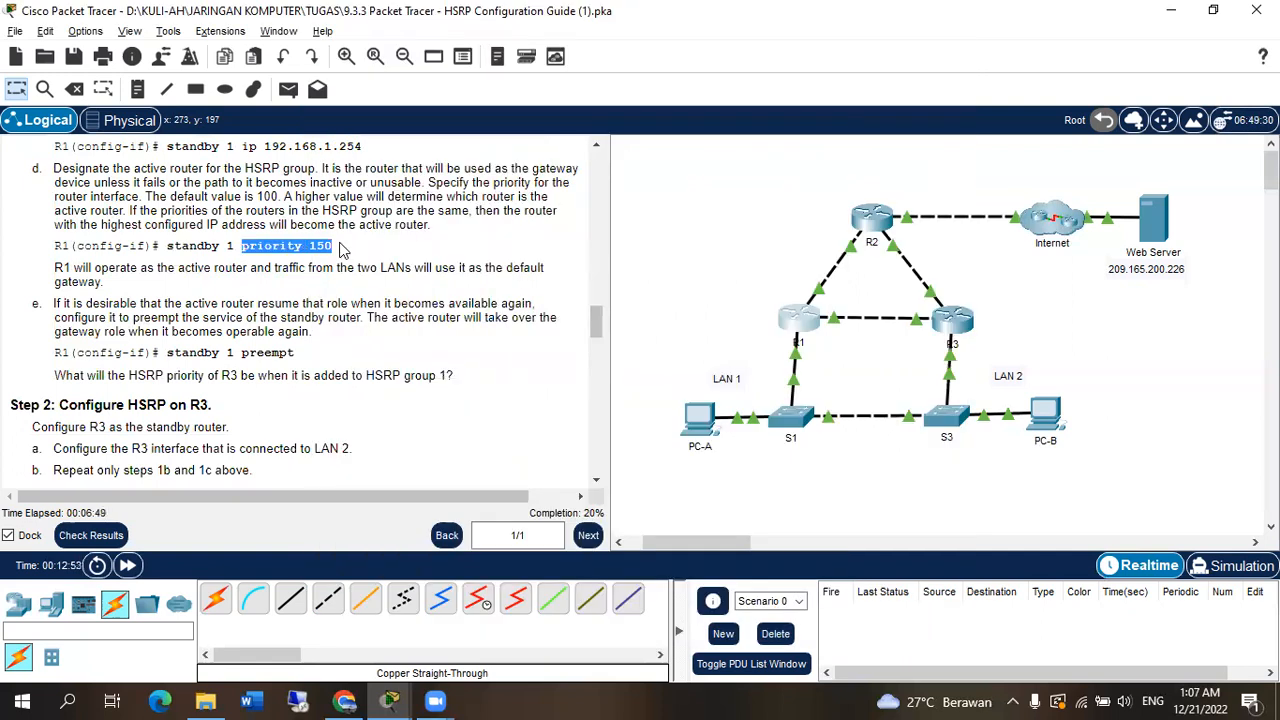
{"action": "left_click", "coordinate": [344, 252]}
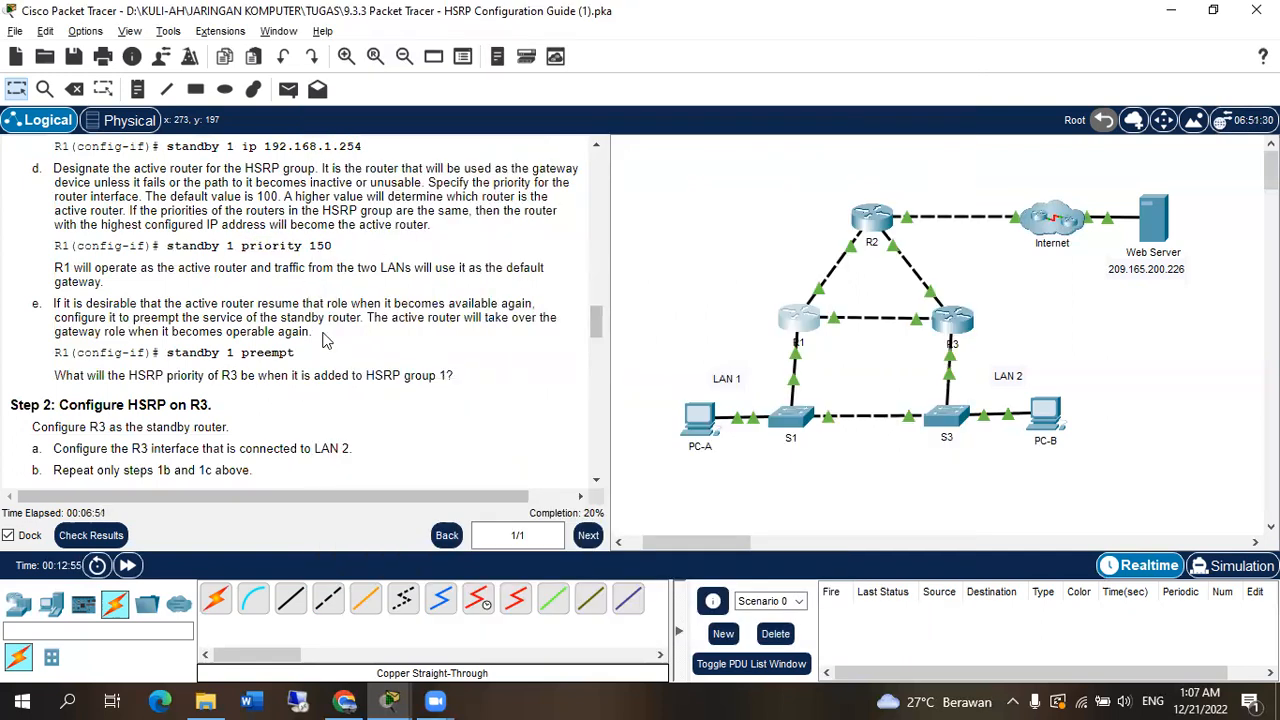
{"action": "double_click", "coordinate": [280, 355]}
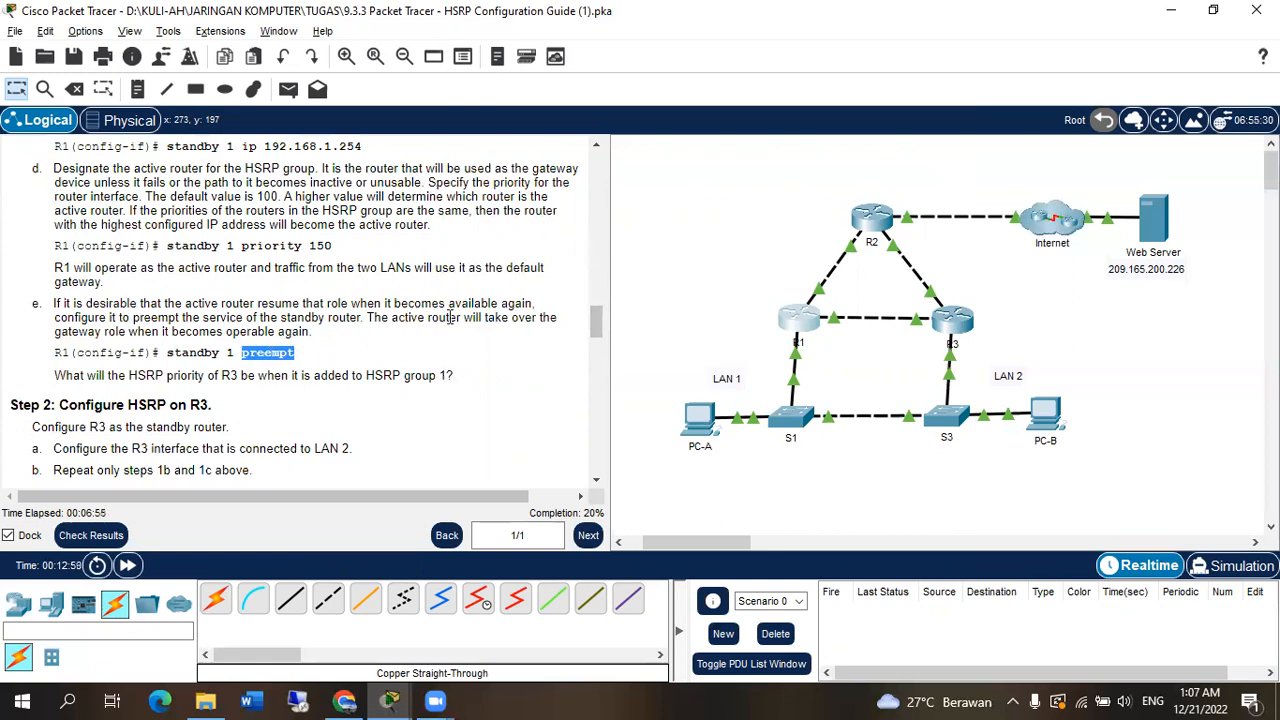
{"action": "key", "text": "alt+Tab"}
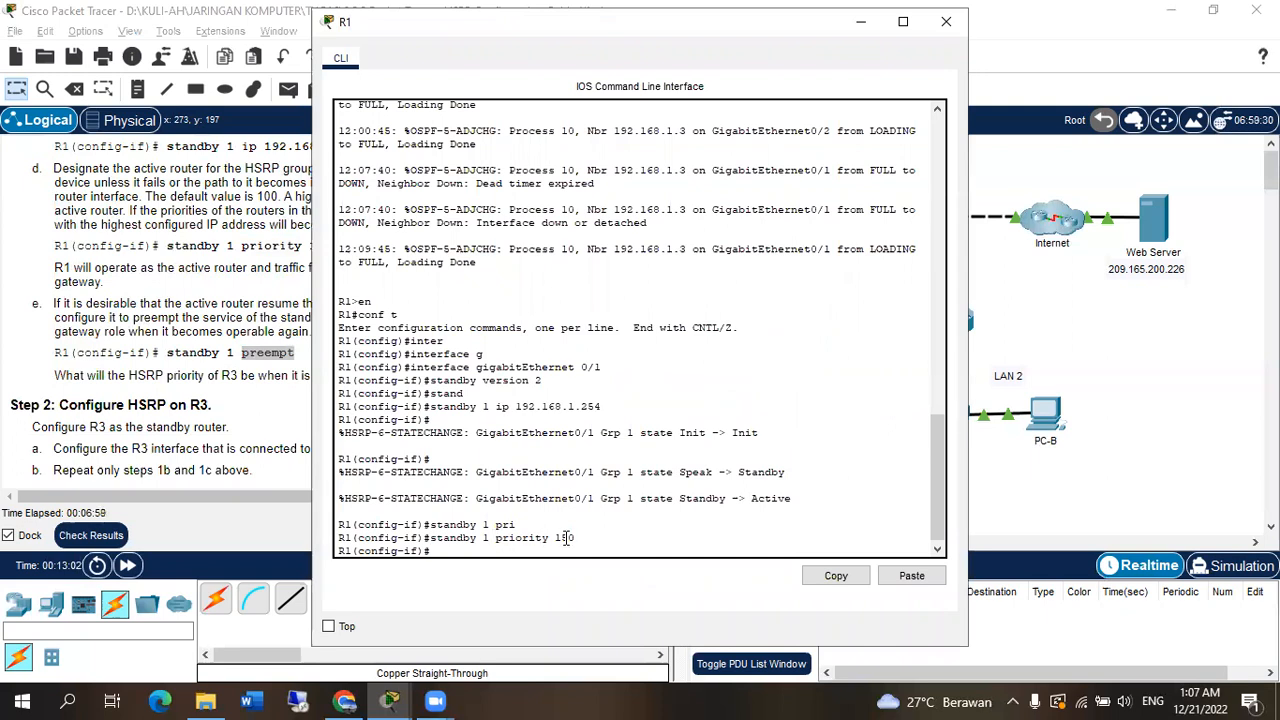
{"action": "key", "text": "alt+Tab"}
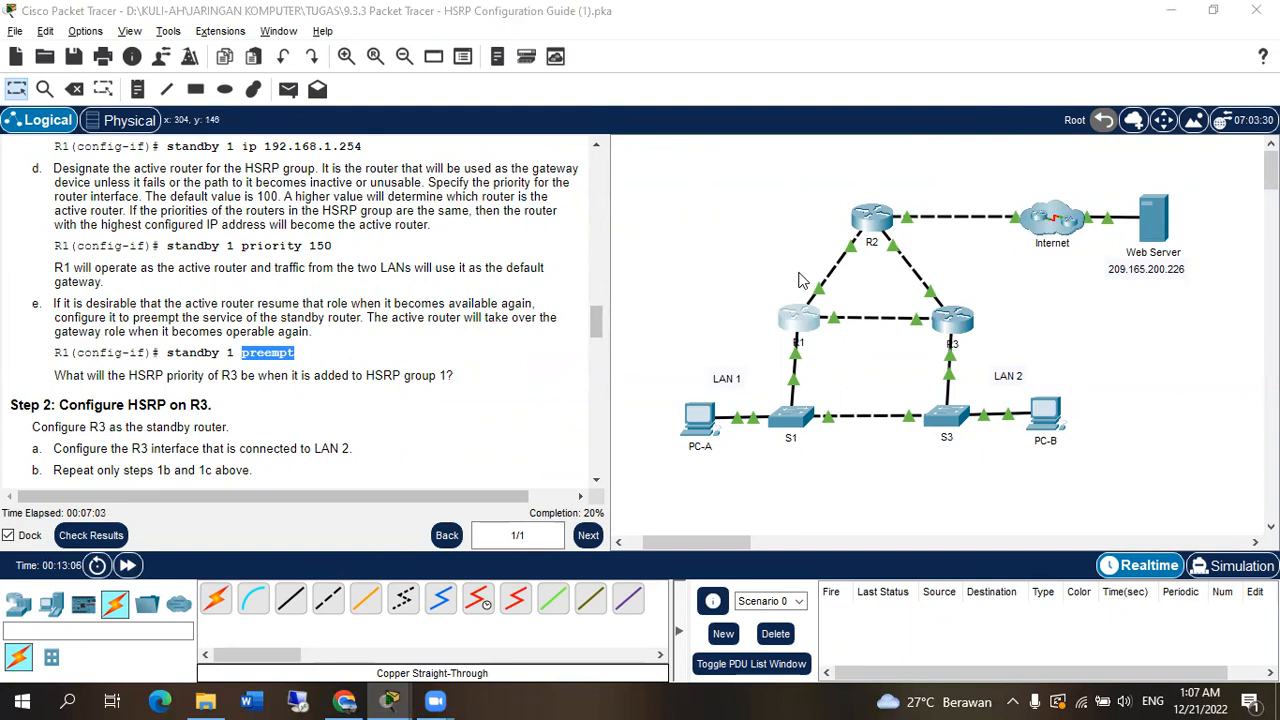
{"action": "key", "text": "alt+Tab"}
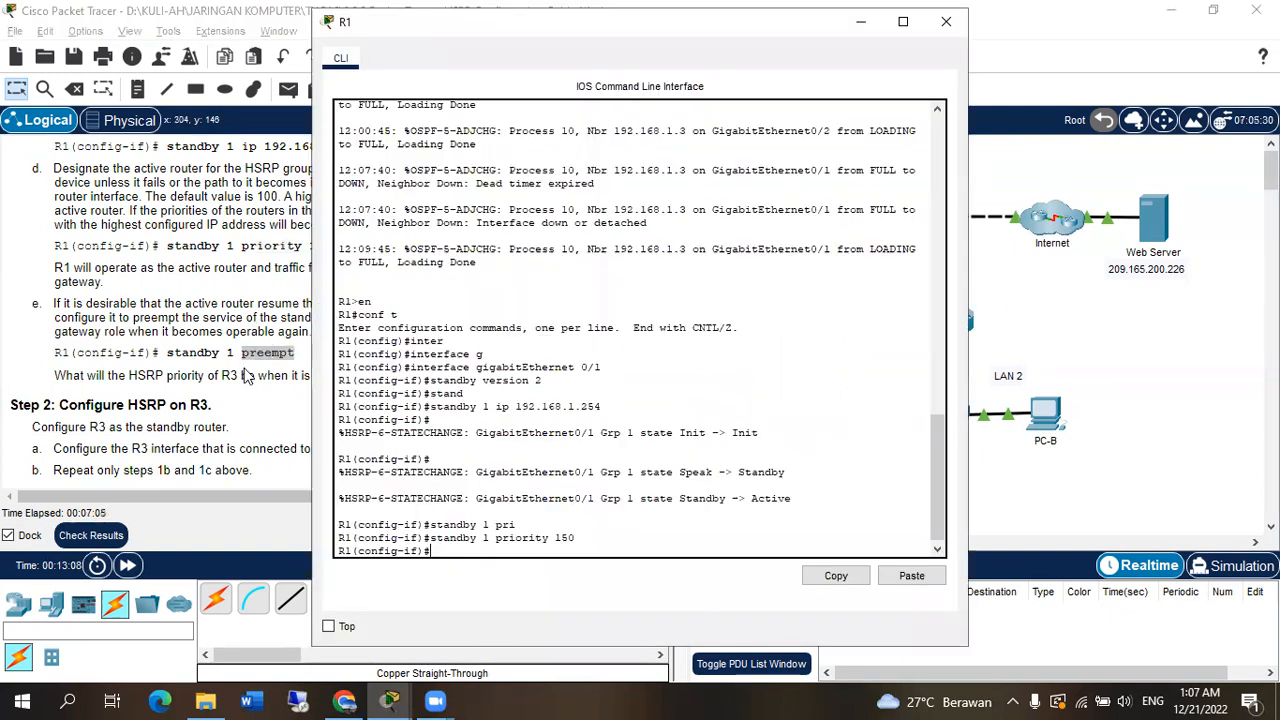
{"action": "key", "text": "alt+Tab"}
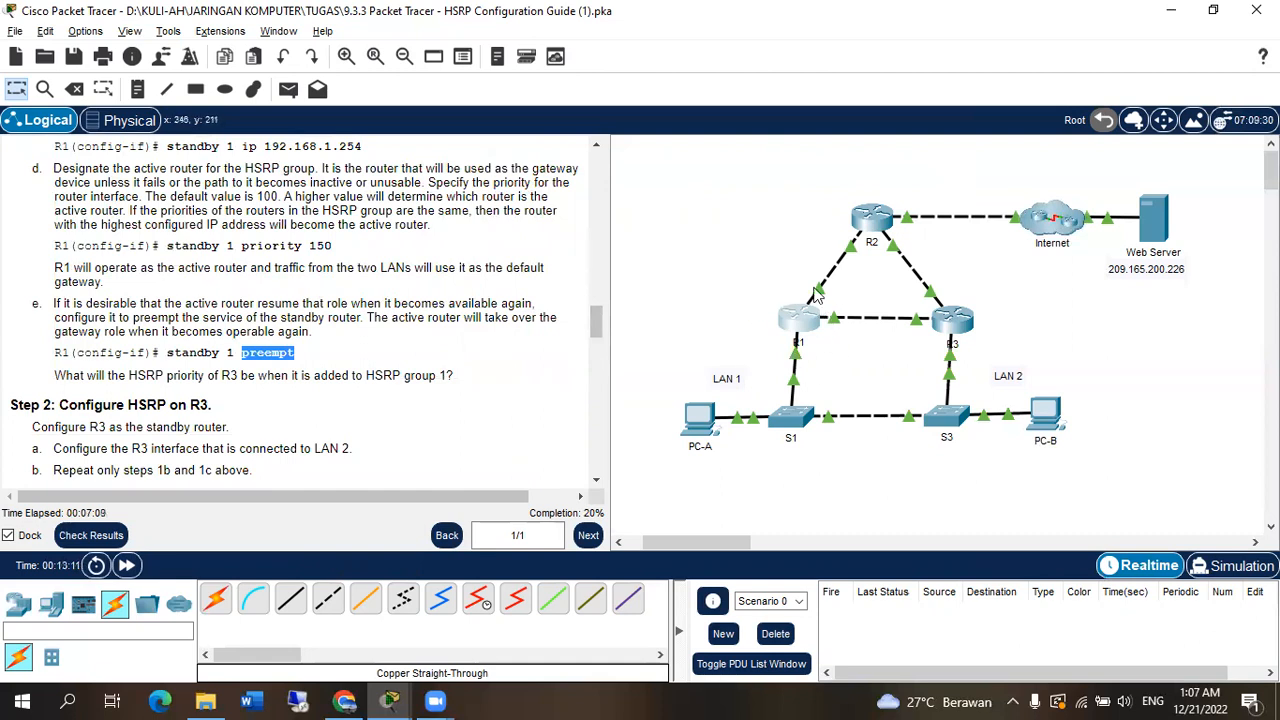
Enable preemption for HSRP group 1 on R1 with standby 1 preempt
{"action": "left_click", "coordinate": [800, 319]}
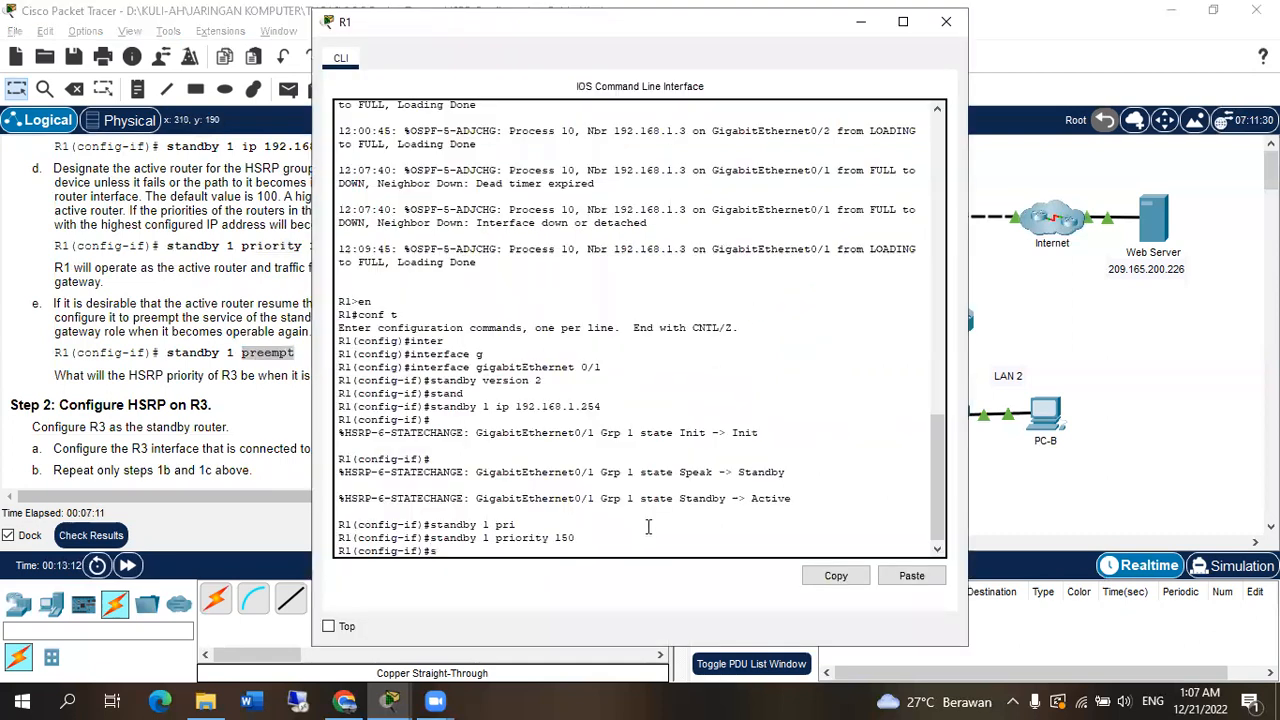
{"action": "type", "text": "tand"}
{"action": "key", "text": "Tab"}
{"action": "type", "text": "1 p"}
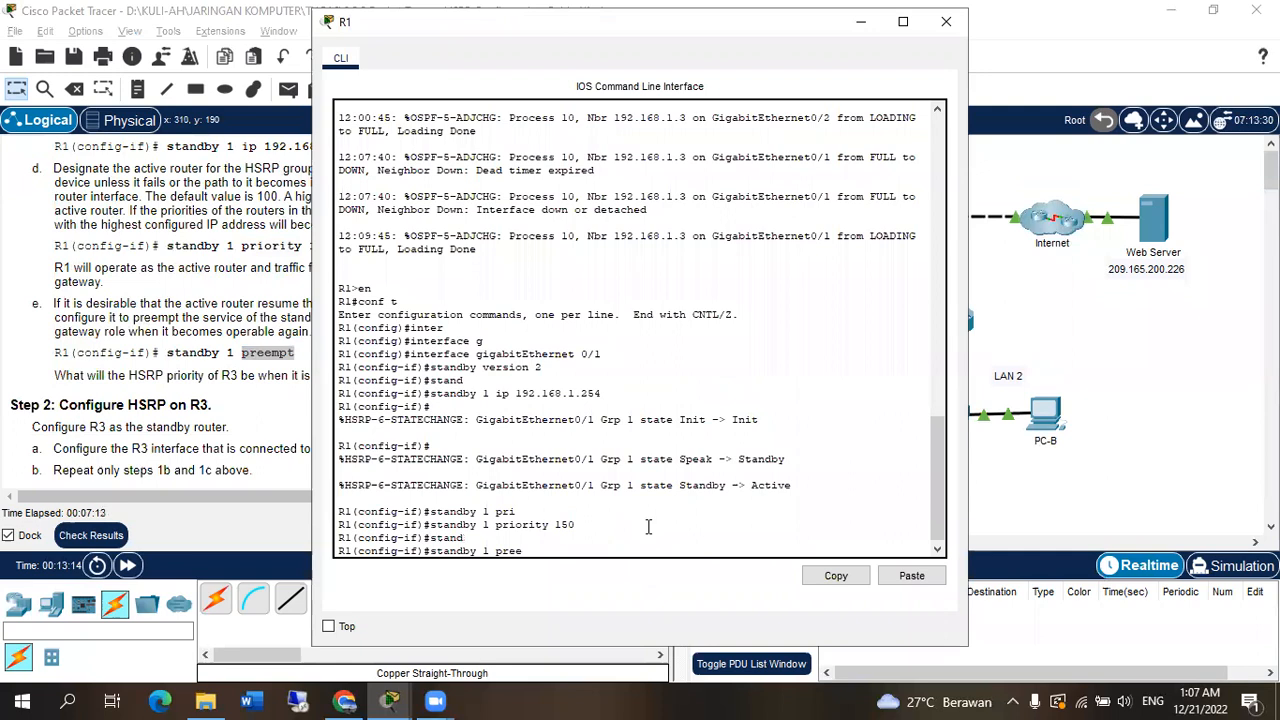
{"action": "type", "text": "ree"}
{"action": "key", "text": "Tab"}
{"action": "key", "text": "Return"}
Read the guide's question about R3's HSRP priority, the default priority in step 1d and the Step 2 instructions for R3
{"action": "key", "text": "alt+Tab"}
{"action": "scroll", "coordinate": [694, 404], "scroll_direction": "down", "scroll_amount": 1}
{"action": "scroll", "coordinate": [340, 393], "scroll_direction": "up", "scroll_amount": 1}
{"action": "scroll", "coordinate": [295, 392], "scroll_direction": "down", "scroll_amount": 1}
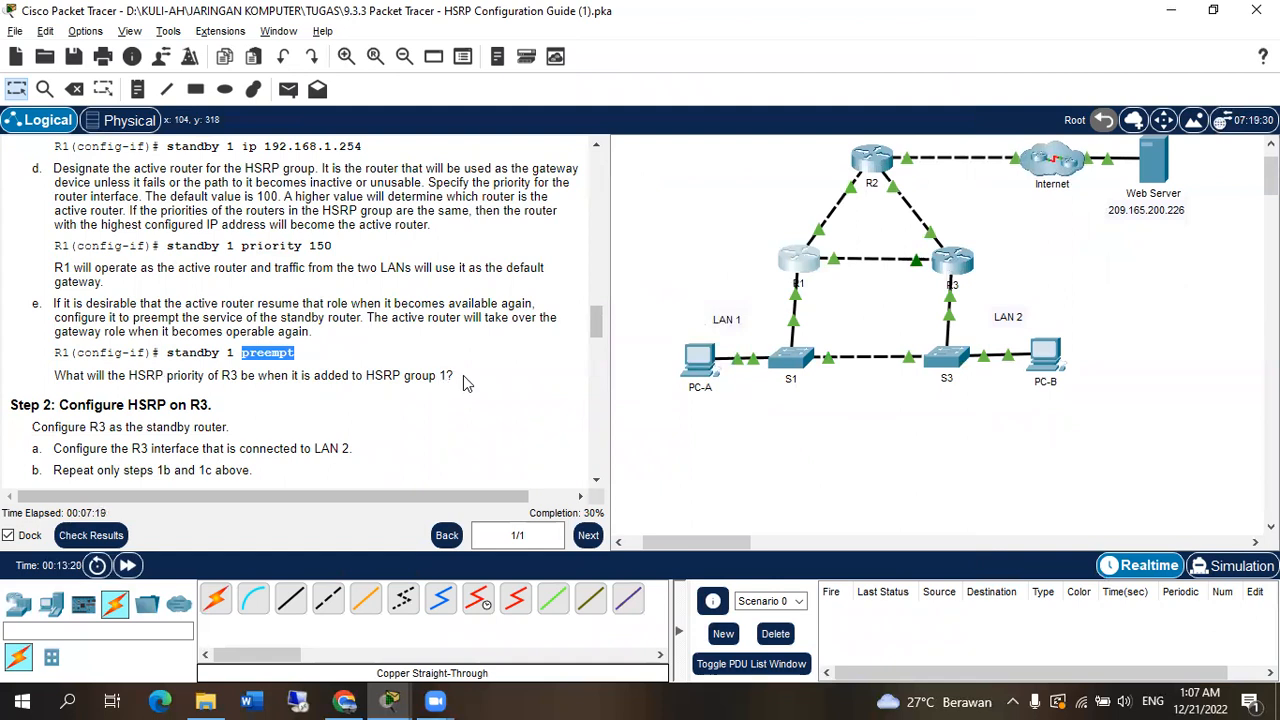
{"action": "scroll", "coordinate": [226, 375], "scroll_direction": "down", "scroll_amount": 1}
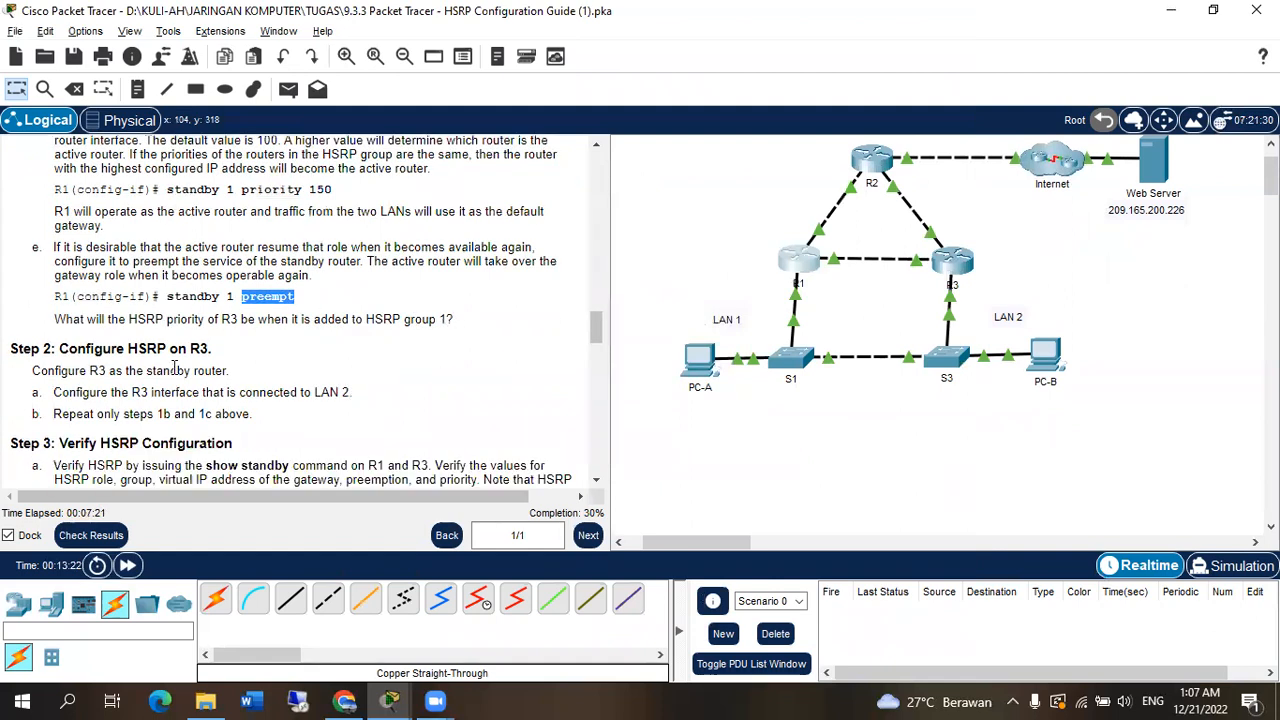
{"action": "scroll", "coordinate": [89, 341], "scroll_direction": "down", "scroll_amount": 1}
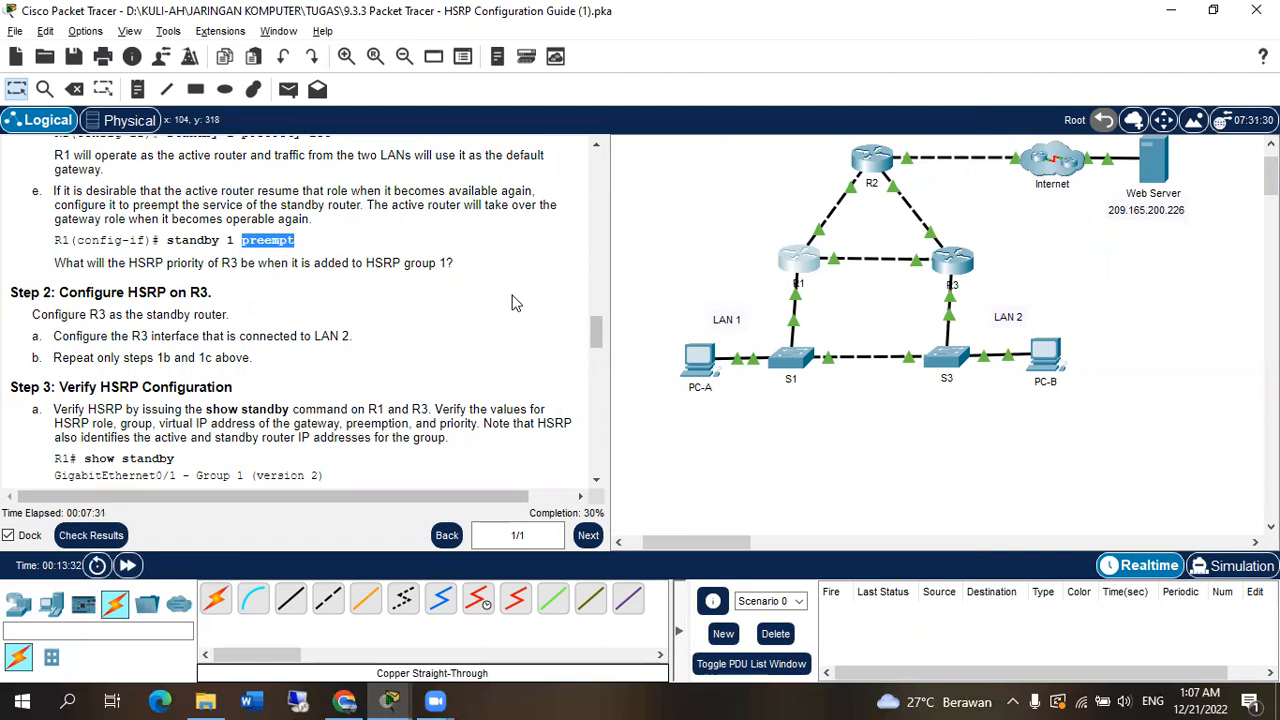
{"action": "scroll", "coordinate": [523, 317], "scroll_direction": "up", "scroll_amount": 3}
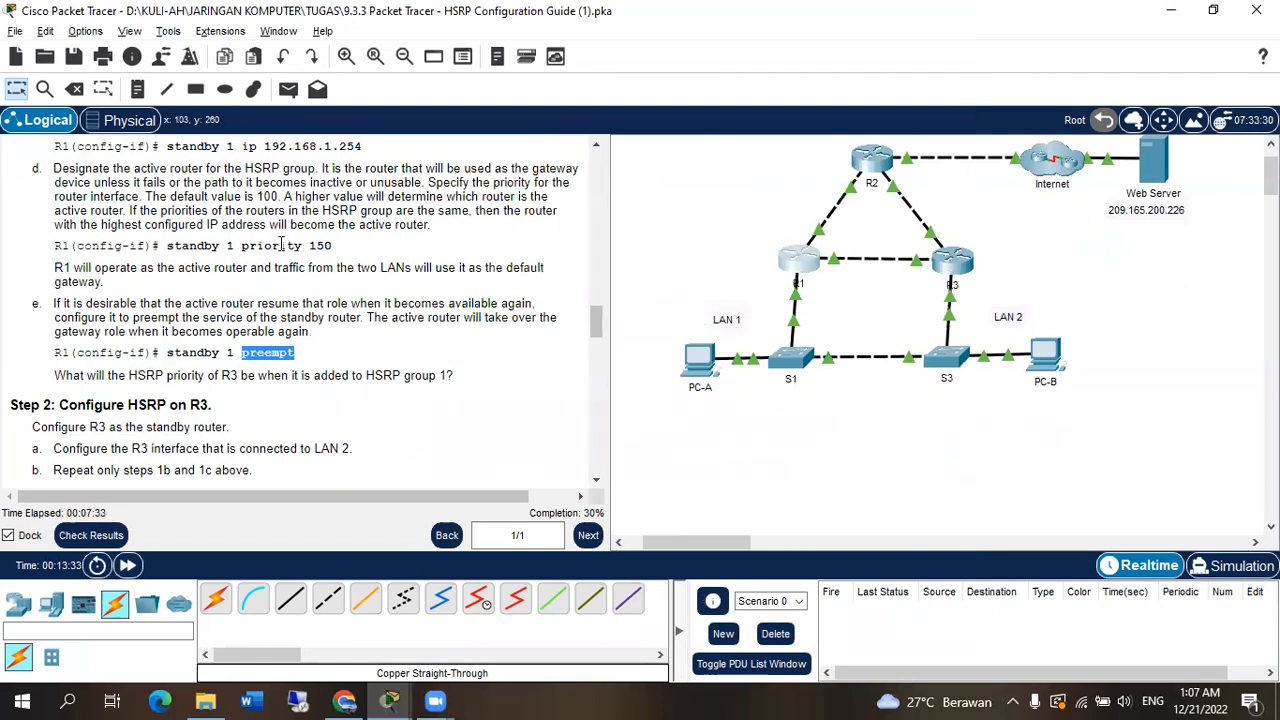
{"action": "scroll", "coordinate": [300, 244], "scroll_direction": "up", "scroll_amount": 2}
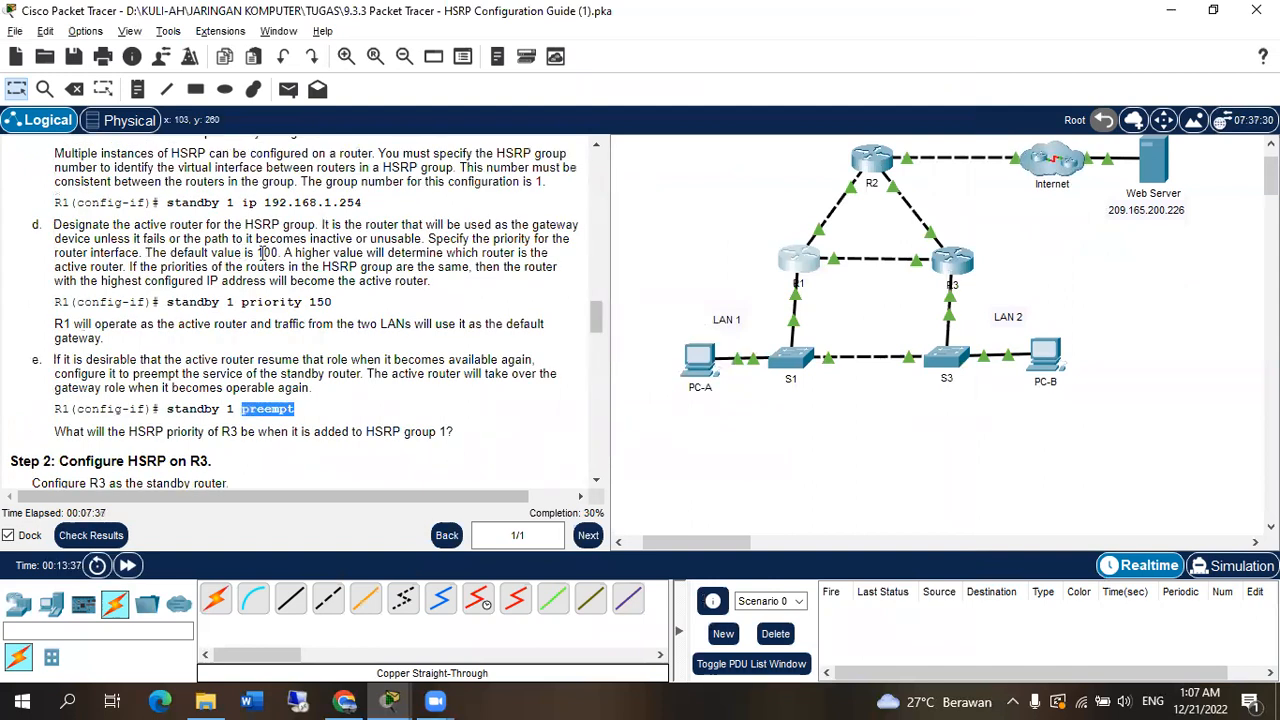
{"action": "scroll", "coordinate": [90, 338], "scroll_direction": "down", "scroll_amount": 2}
{"action": "left_click_drag", "start_coordinate": [57, 375], "coordinate": [480, 378]}
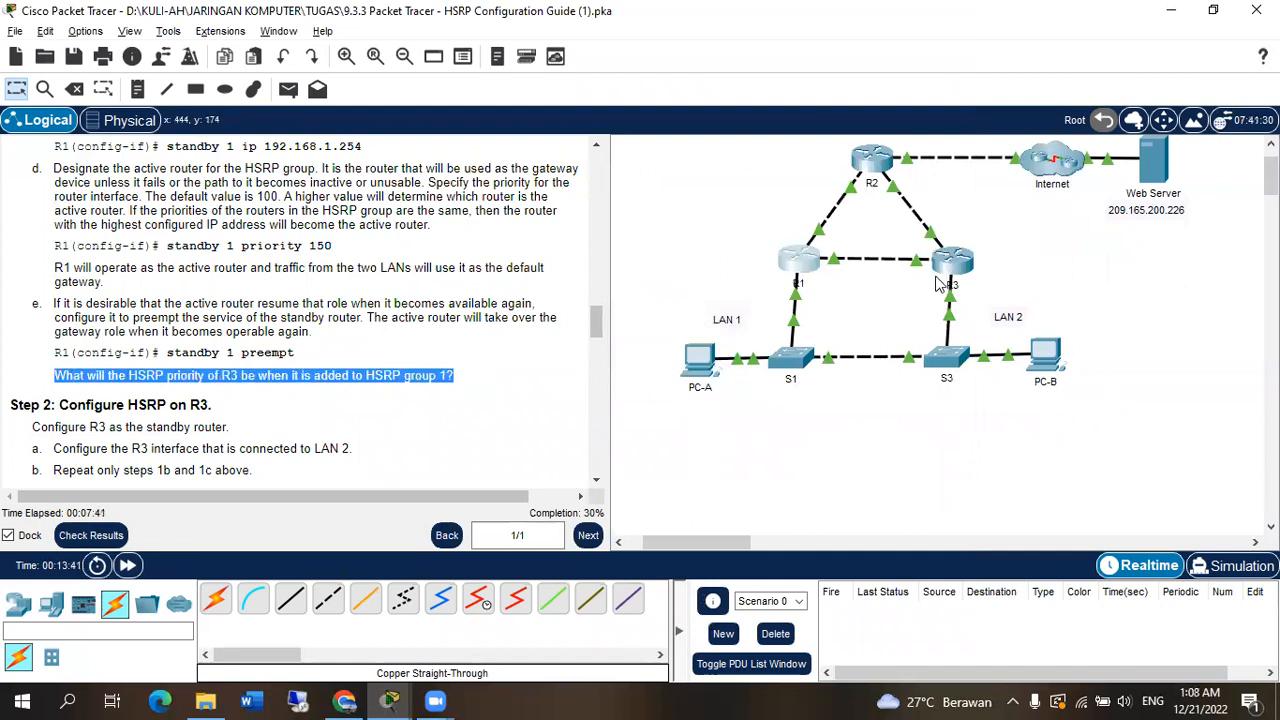
{"action": "scroll", "coordinate": [253, 372], "scroll_direction": "down", "scroll_amount": 2}
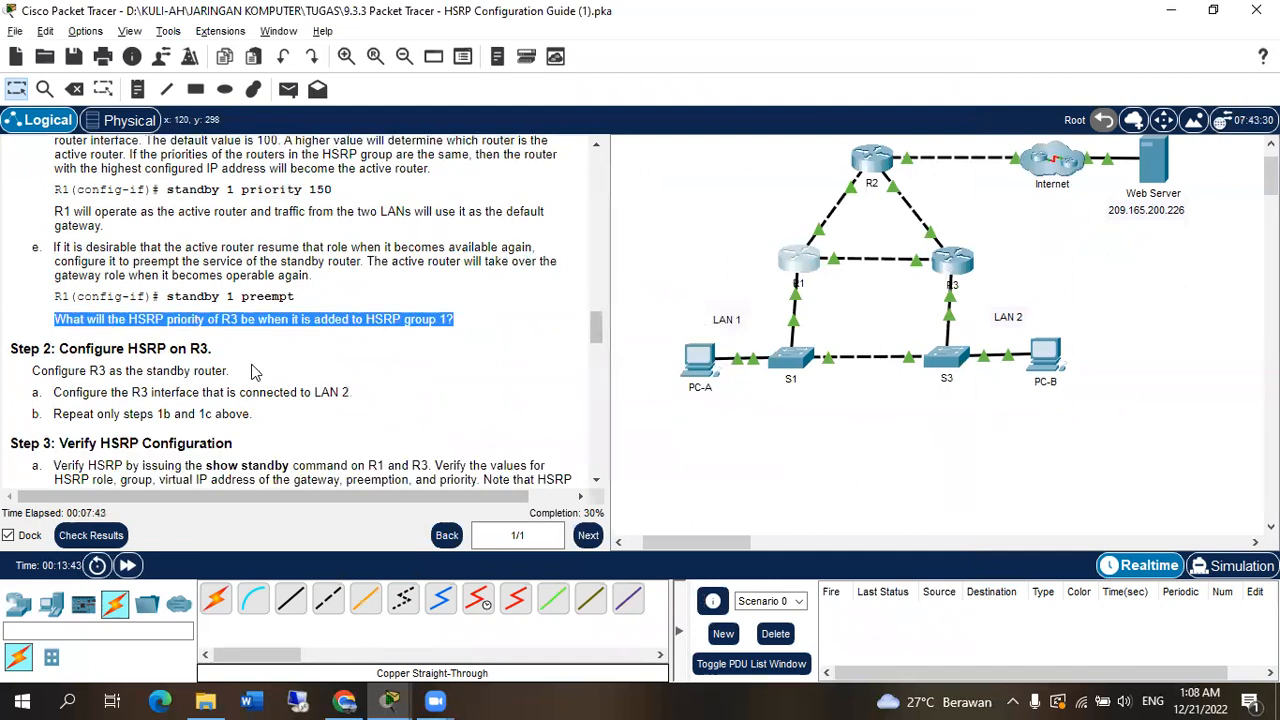
{"action": "scroll", "coordinate": [253, 372], "scroll_direction": "down", "scroll_amount": 2}
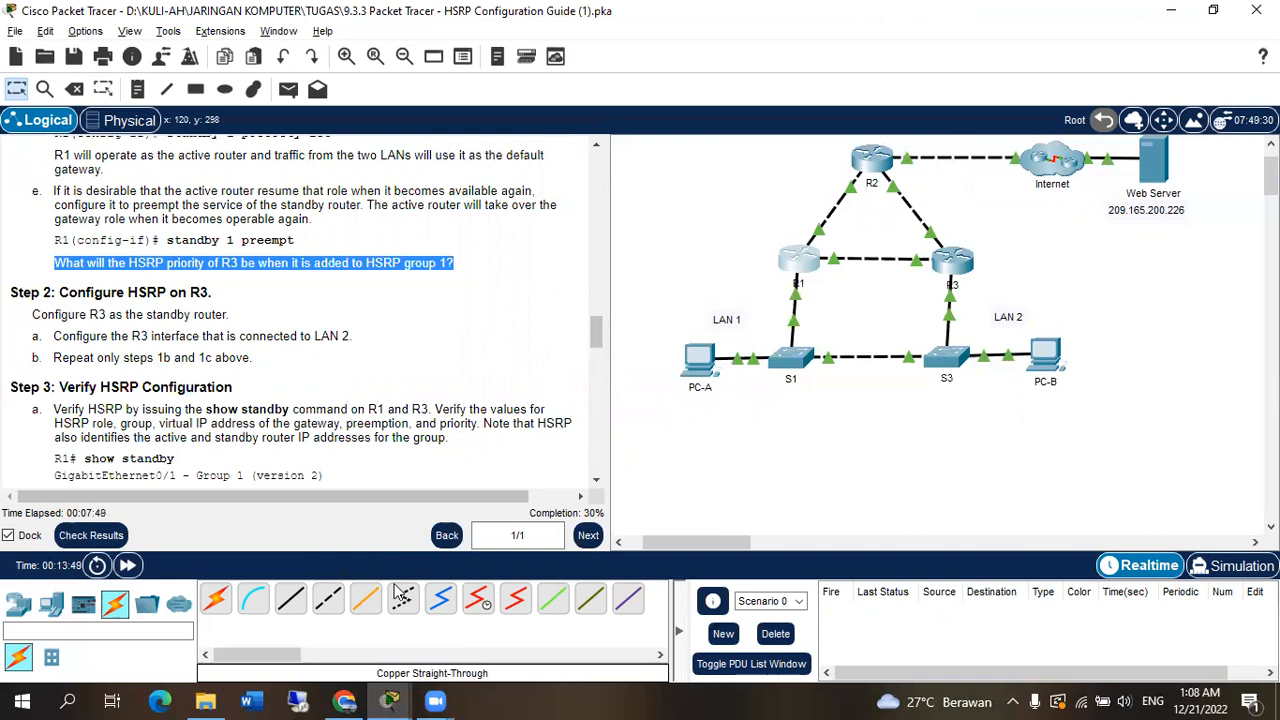
Open R3's command line and enter global configuration mode with en and conf t
{"action": "left_click", "coordinate": [408, 700]}
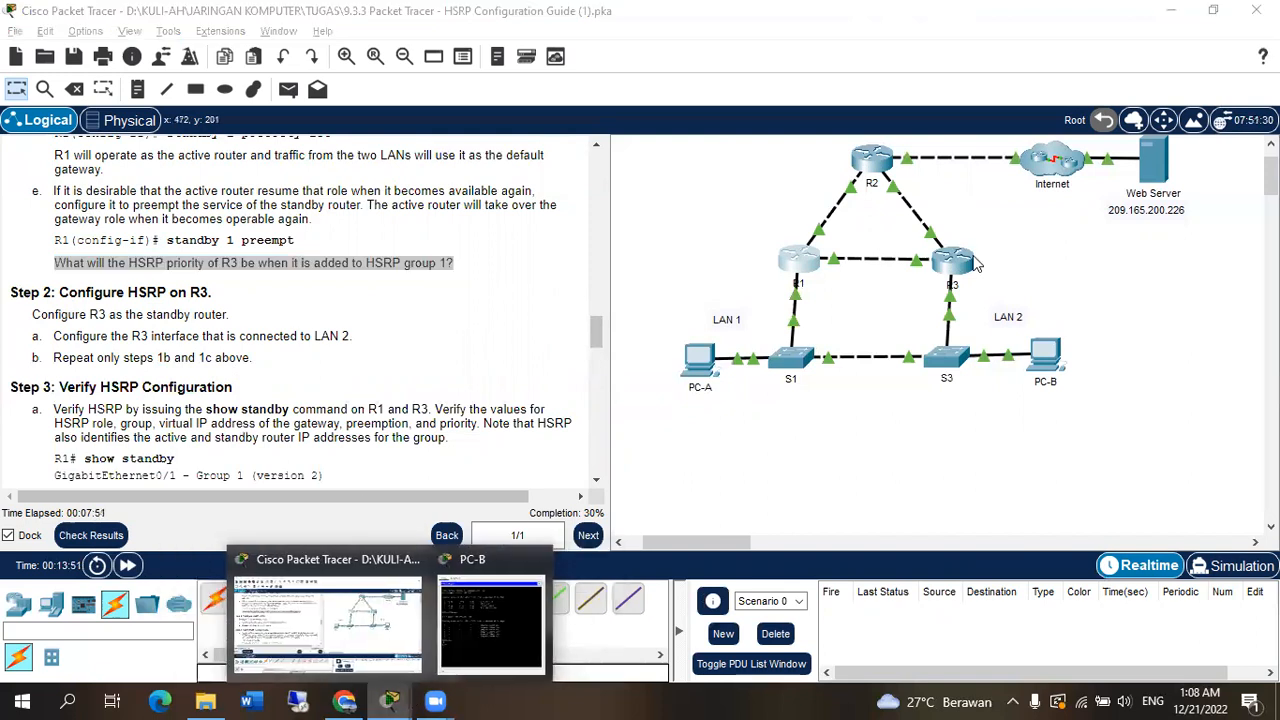
{"action": "mouse_move", "coordinate": [390, 700]}
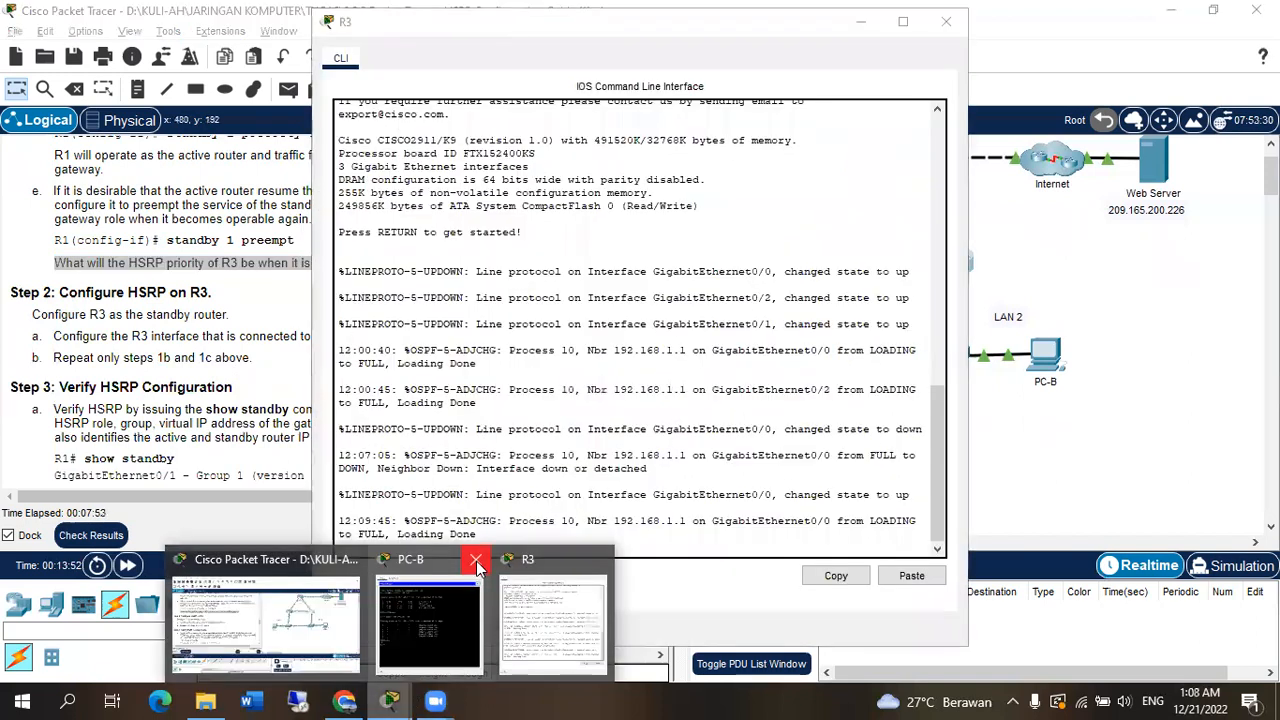
{"action": "left_click", "coordinate": [447, 638]}
{"action": "key", "text": "Return"}
{"action": "type", "text": "en"}
{"action": "key", "text": "Return"}
{"action": "type", "text": "conf t"}
{"action": "key", "text": "Return"}
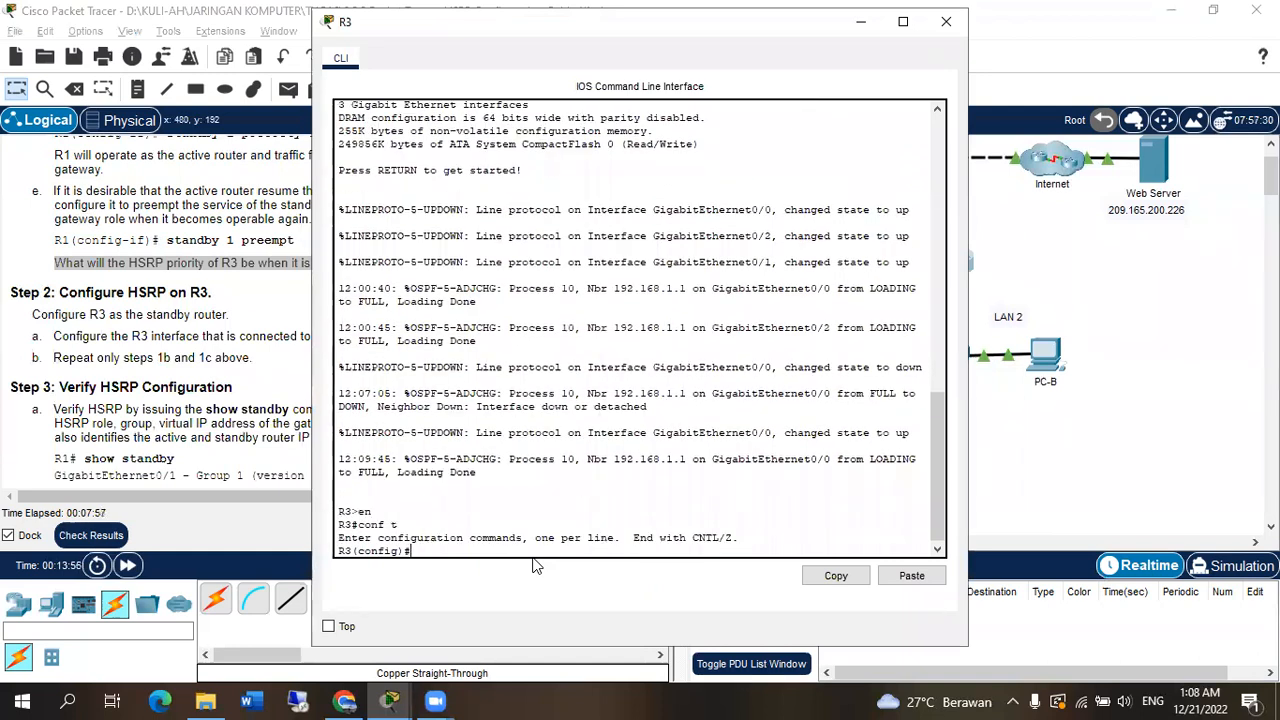
Check which R3 interface connects to LAN 2 and enter its configuration with interface gigabitEthernet 0/0
{"action": "key", "text": "alt+Tab"}
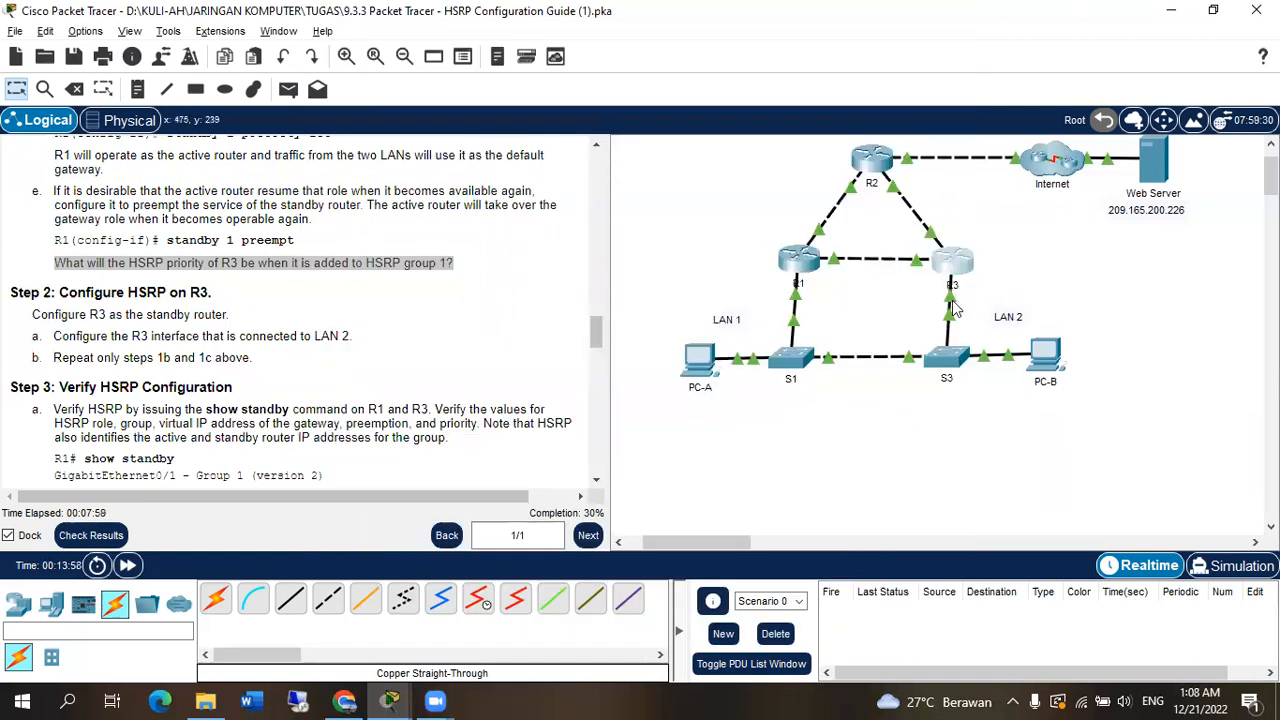
{"action": "mouse_move", "coordinate": [951, 309]}
{"action": "key", "text": "alt+Tab"}
{"action": "type", "text": "inter"}
{"action": "key", "text": "Tab"}
{"action": "type", "text": "g"}
{"action": "key", "text": "Tab"}
{"action": "type", "text": "0"}
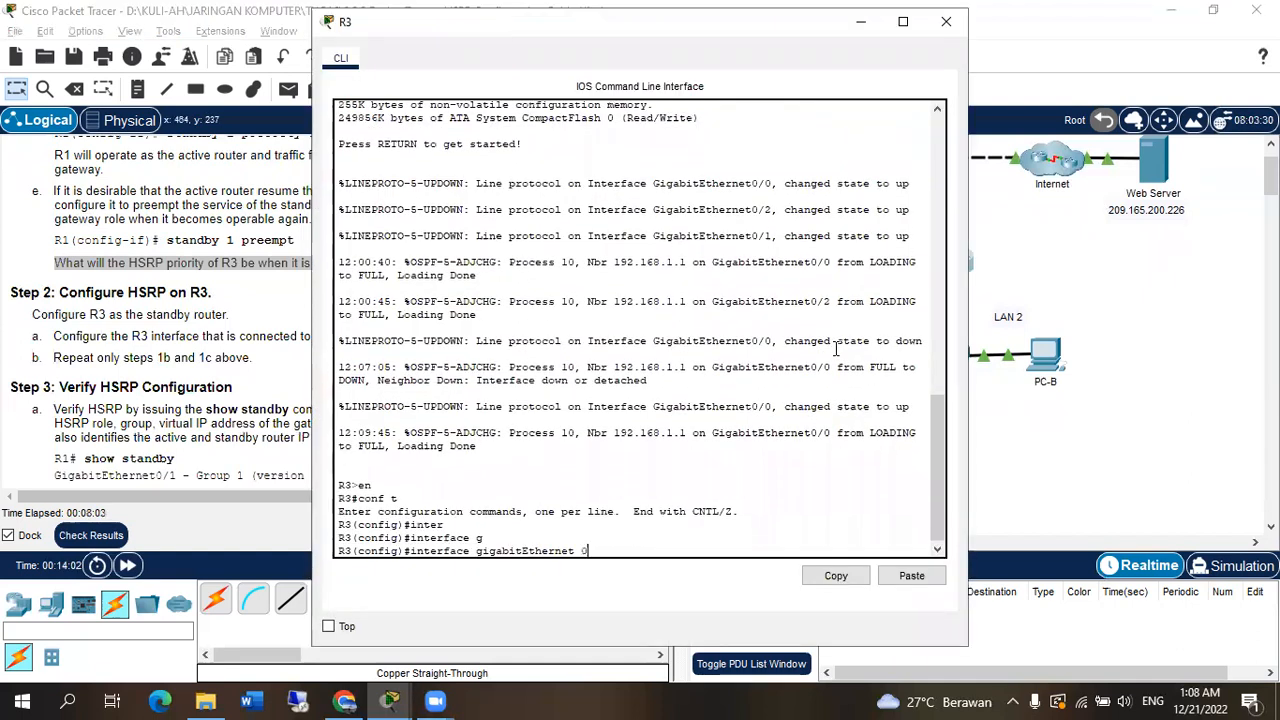
{"action": "type", "text": "/0"}
{"action": "key", "text": "Return"}
Consult step 1b of the guide and set the HSRP version on R3's G0/0 interface with standby version 2
{"action": "key", "text": "alt+Tab"}
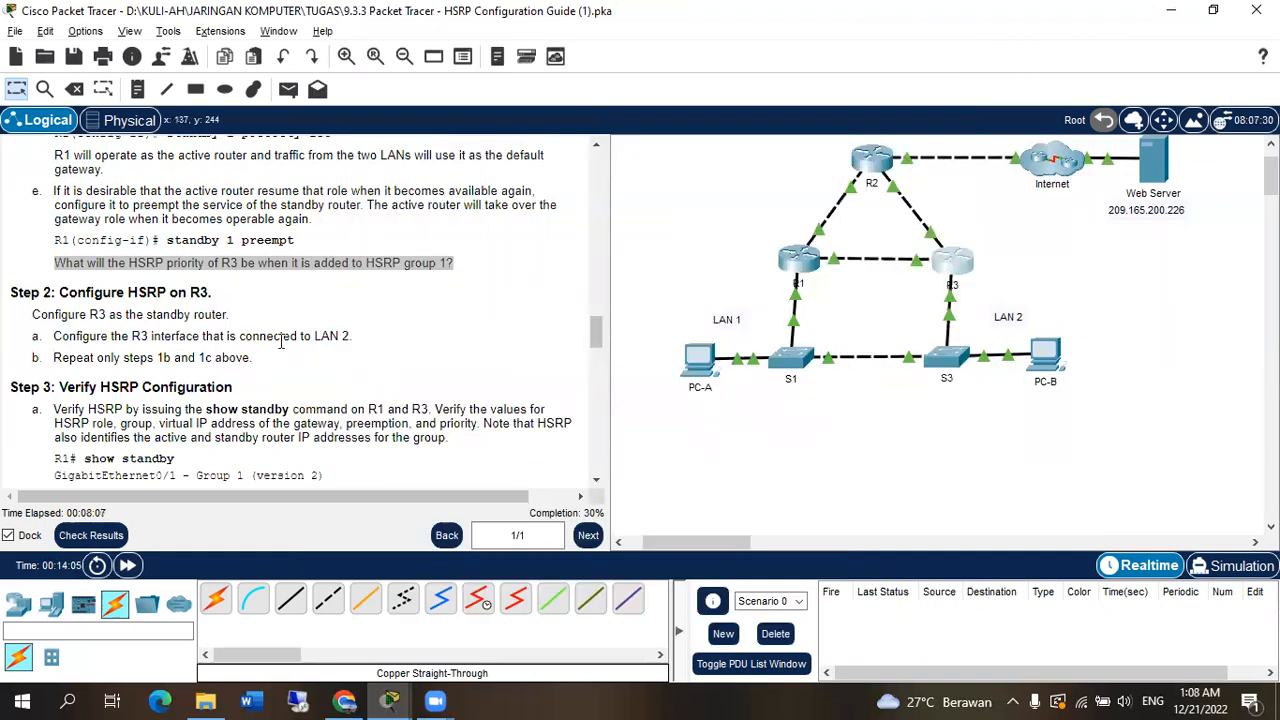
{"action": "scroll", "coordinate": [281, 342], "scroll_direction": "up", "scroll_amount": 2}
{"action": "scroll", "coordinate": [281, 342], "scroll_direction": "up", "scroll_amount": 4}
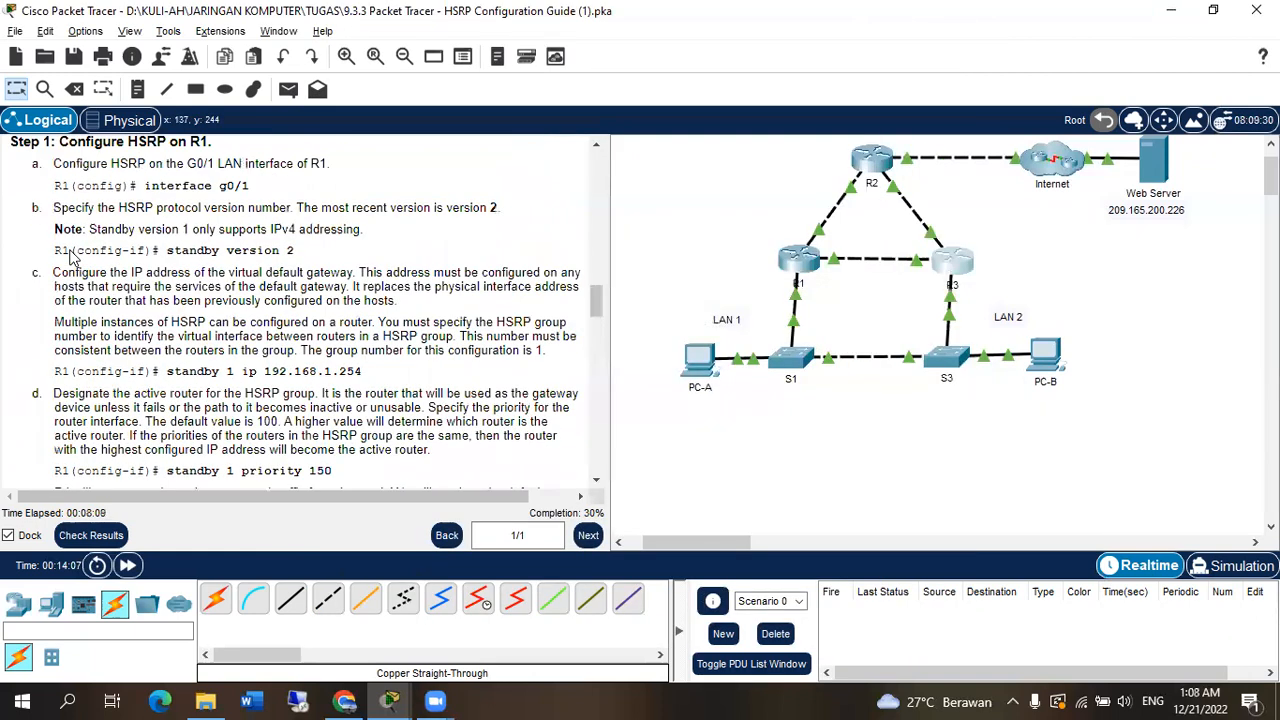
{"action": "key", "text": "alt+Tab"}
{"action": "type", "text": "stand"}
{"action": "key", "text": "Tab"}
{"action": "type", "text": "ver"}
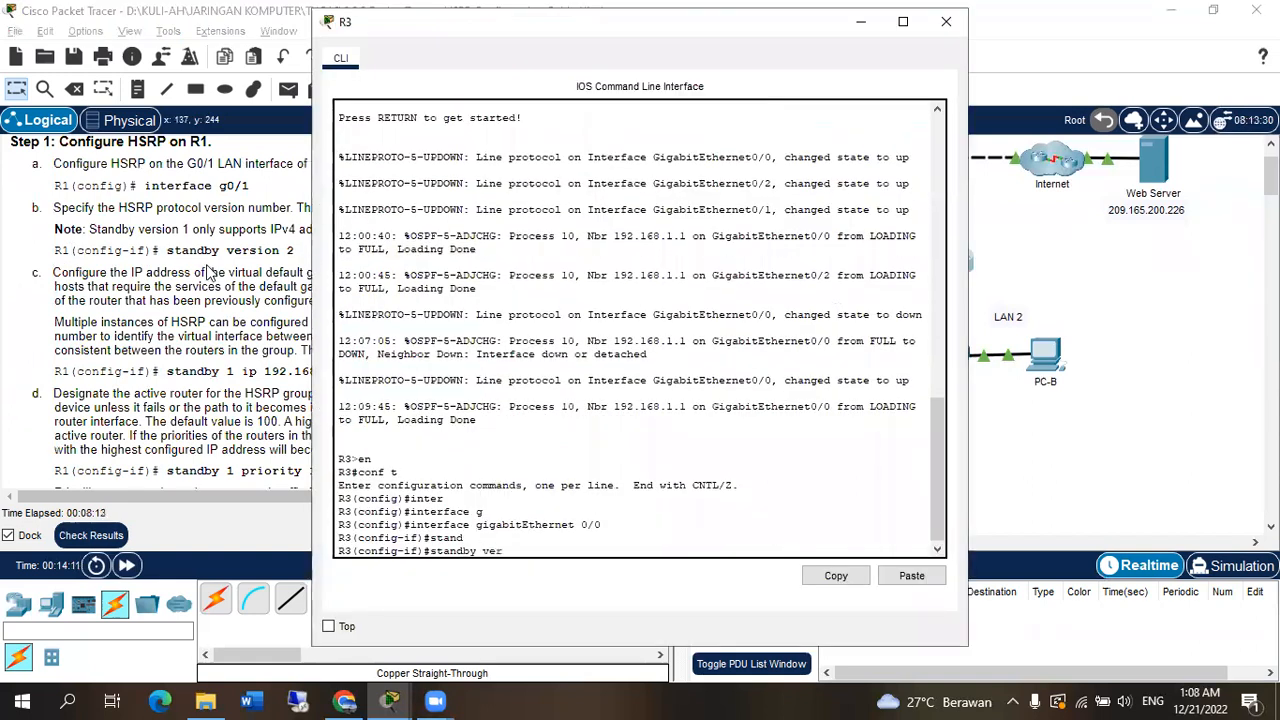
{"action": "type", "text": "s"}
{"action": "key", "text": "Tab"}
{"action": "key", "text": "Return"}
{"action": "key", "text": "Up"}
{"action": "type", "text": "2"}
{"action": "key", "text": "Return"}
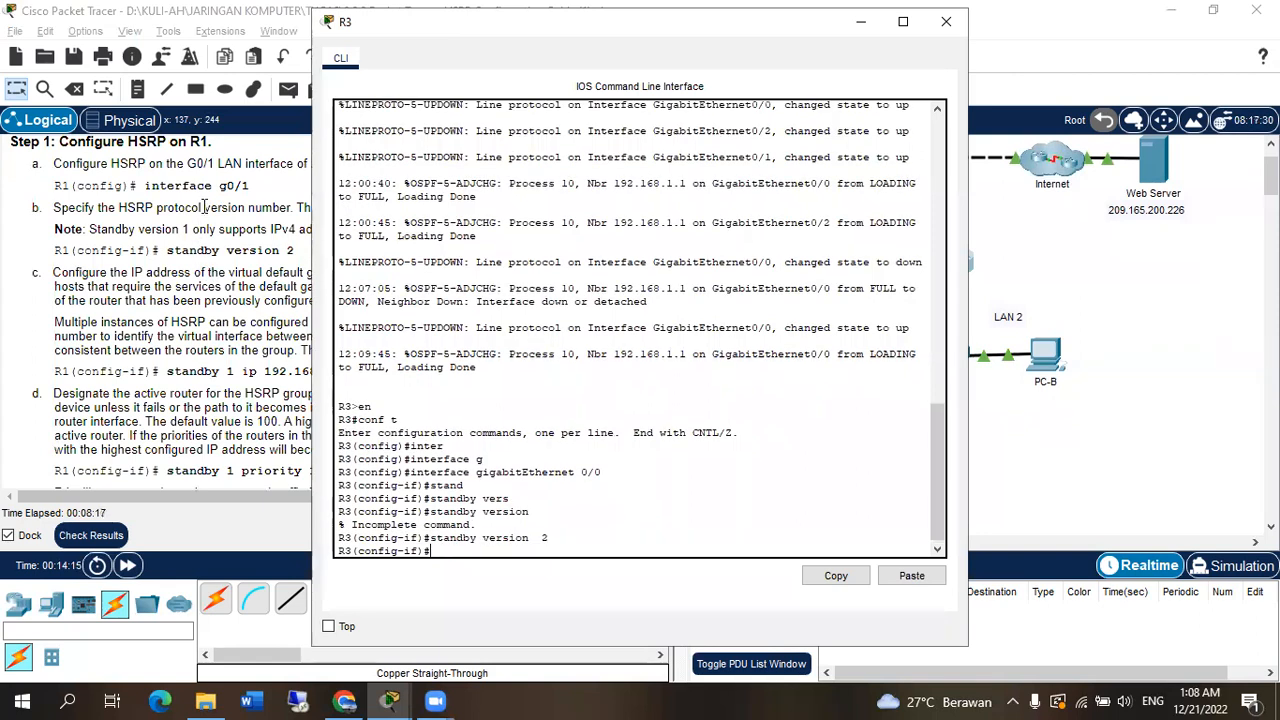
{"action": "key", "text": "Up"}
{"action": "key", "text": "BackSpace"}
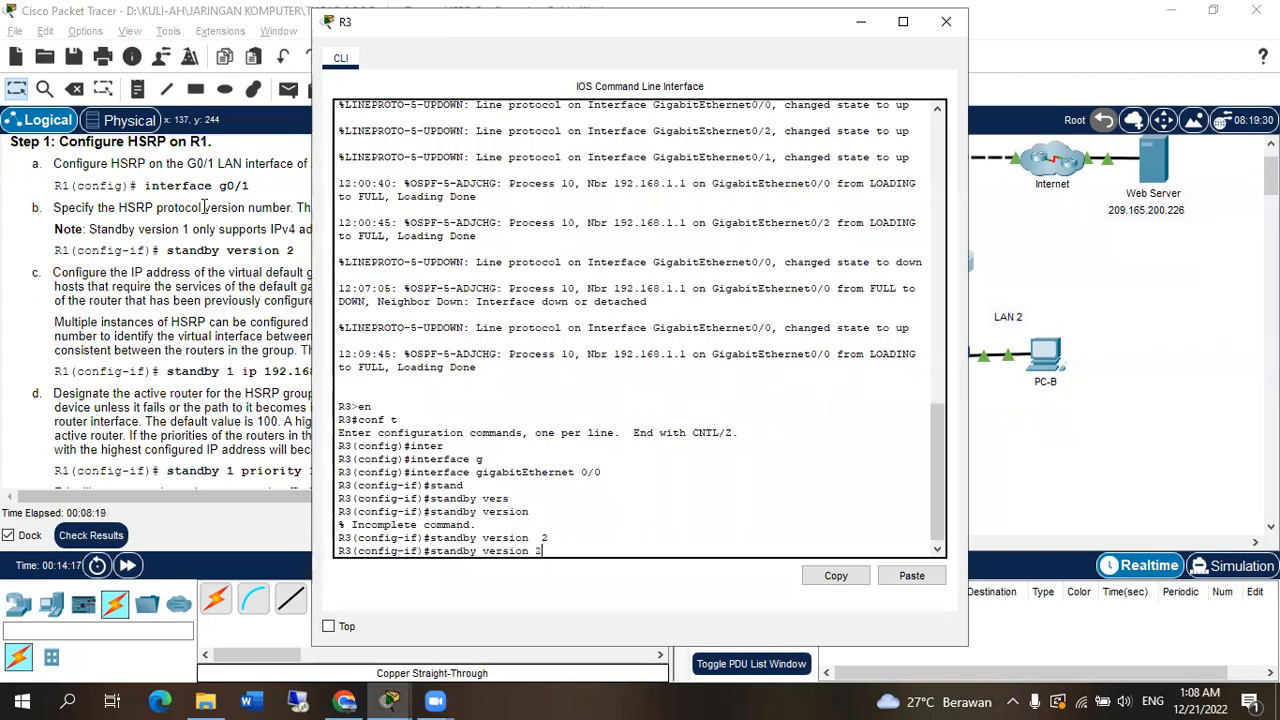
{"action": "type", "text": "2"}
{"action": "key", "text": "Return"}
Configure the virtual default gateway for HSRP group 1 on R3 with standby 1 ip 192.168.1.254
{"action": "type", "text": "1"}
{"action": "key", "text": "alt+Tab"}
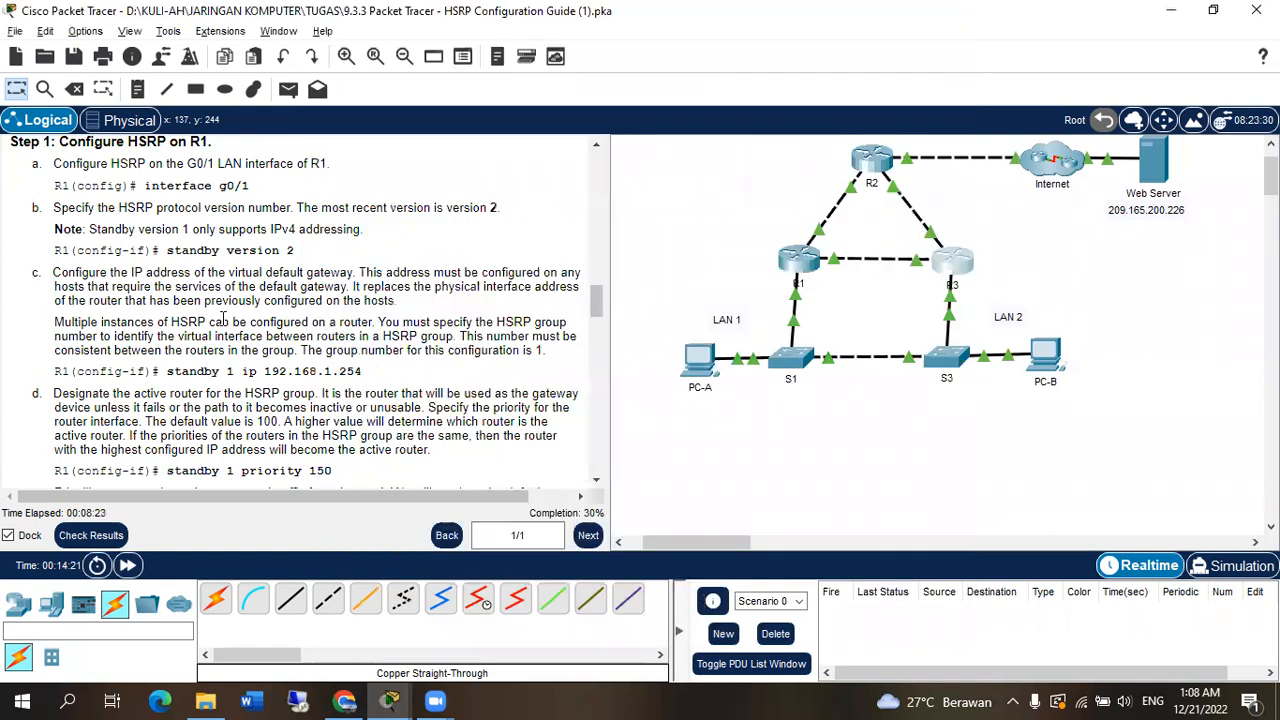
{"action": "key", "text": "alt+Tab"}
{"action": "type", "text": "ip 192.168.1.254"}
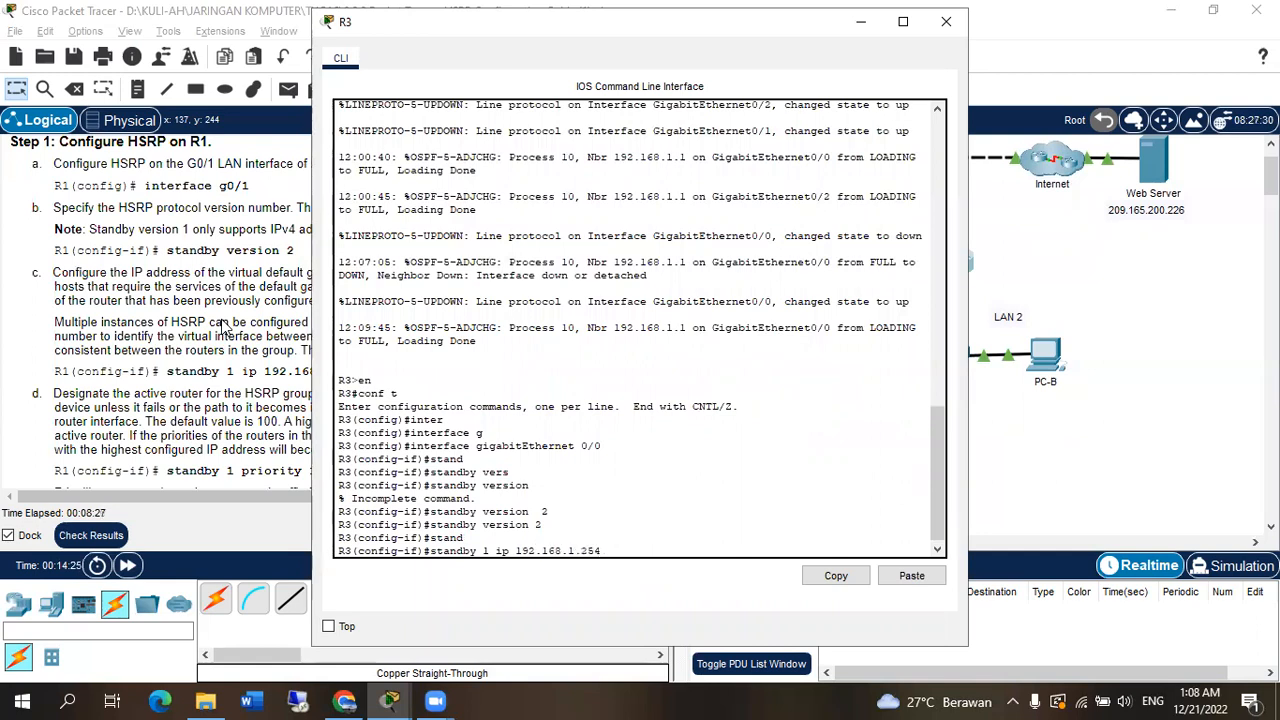
{"action": "key", "text": "Return"}
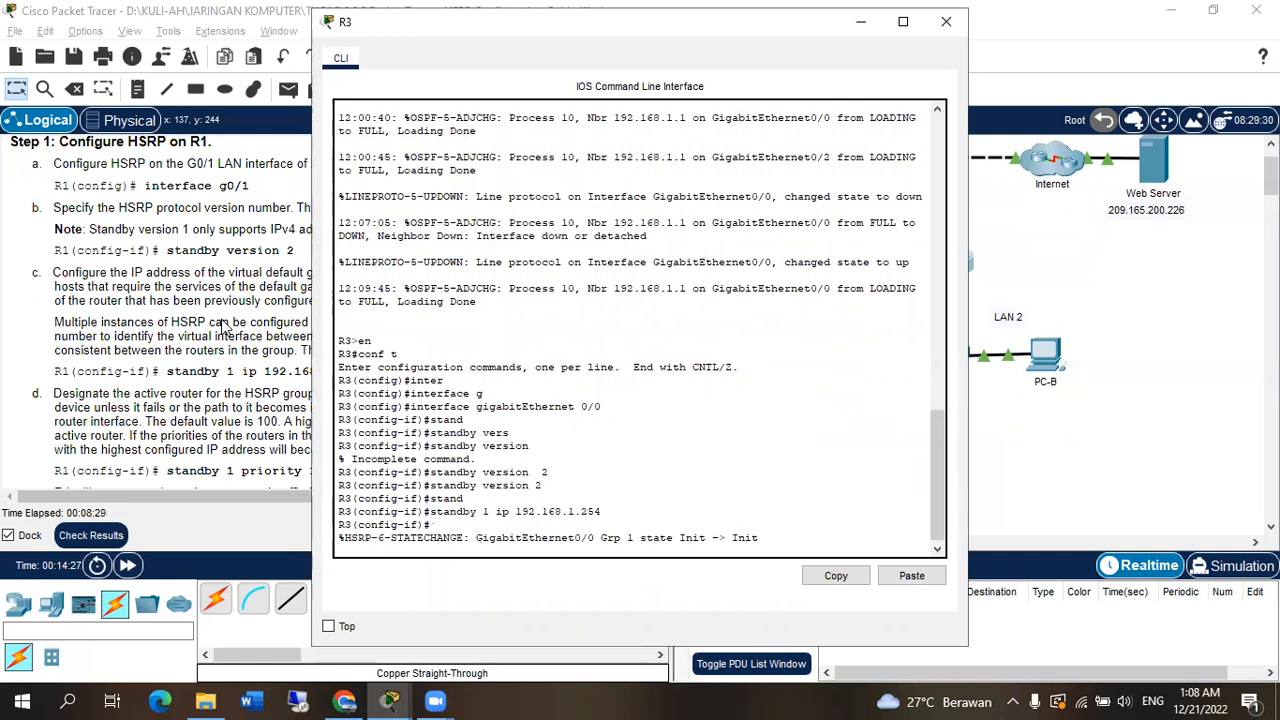
Go to Step 3 of the guide and display R1's HSRP status with do show standby
{"action": "left_click", "coordinate": [288, 416]}
{"action": "scroll", "coordinate": [288, 416], "scroll_direction": "down", "scroll_amount": 8}
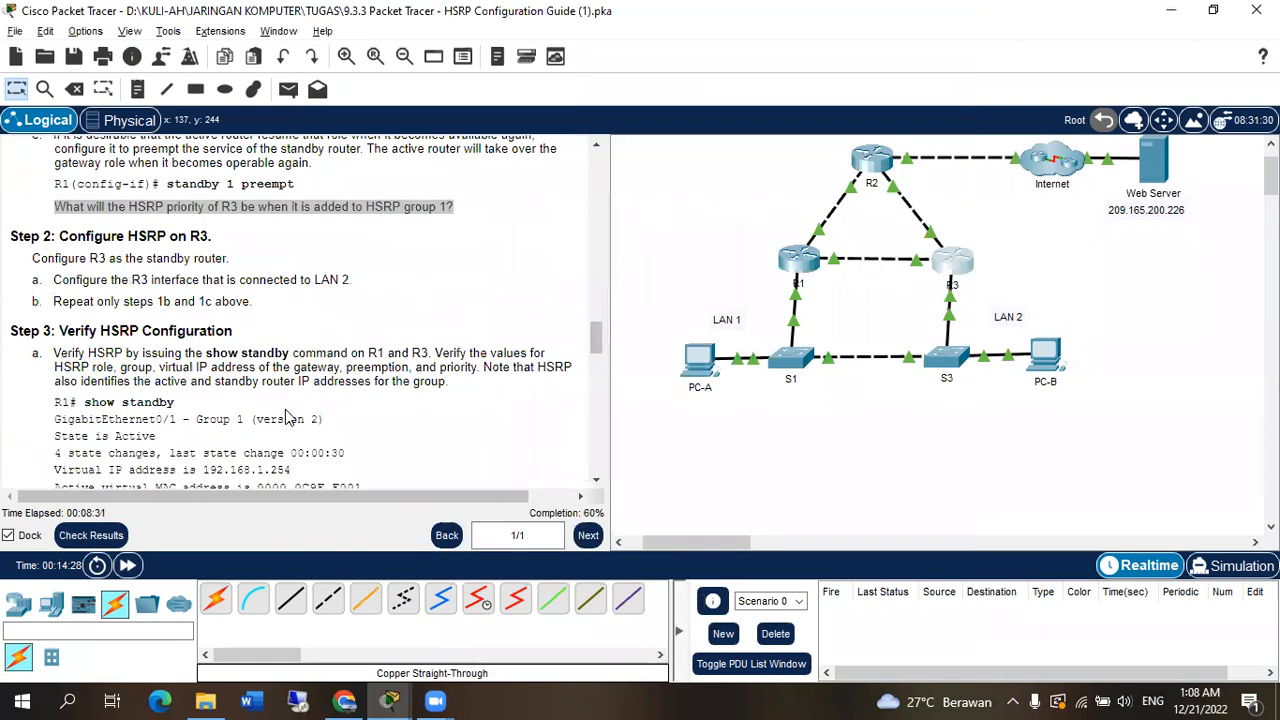
{"action": "scroll", "coordinate": [288, 416], "scroll_direction": "down", "scroll_amount": 3}
{"action": "left_click", "coordinate": [800, 275]}
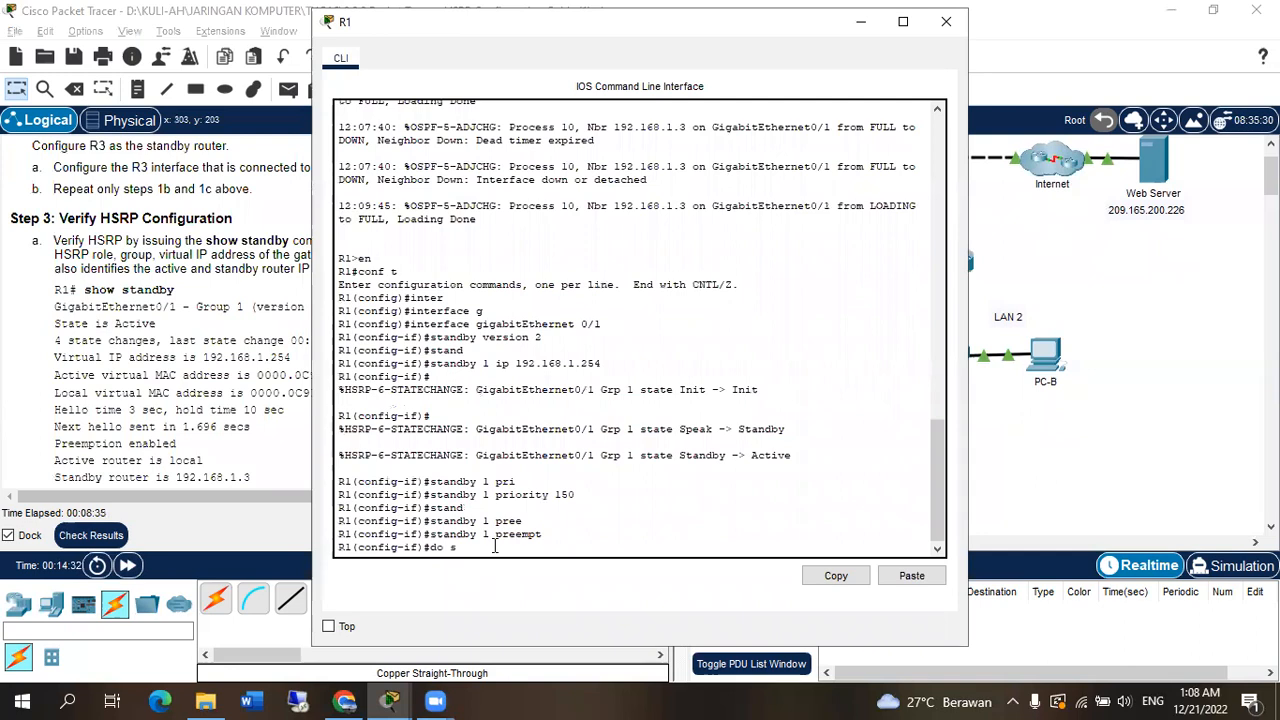
{"action": "type", "text": "d"}
{"action": "key", "text": "Tab"}
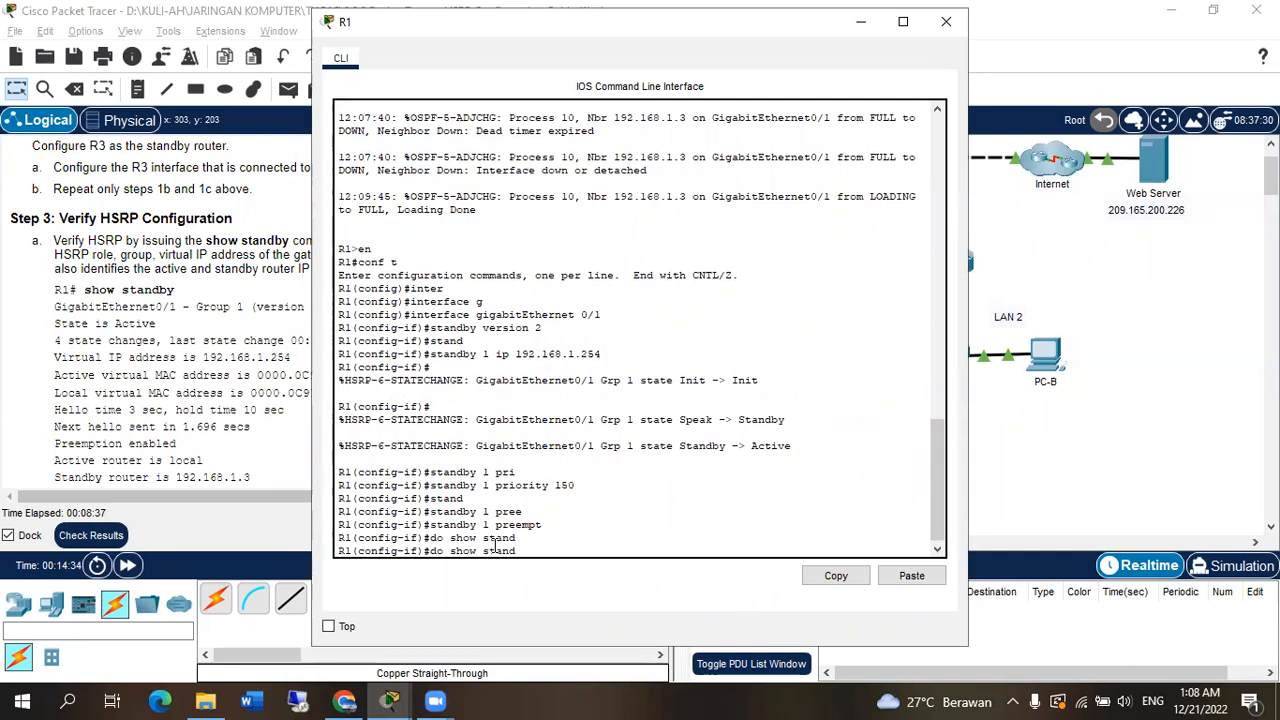
{"action": "key", "text": "Return"}
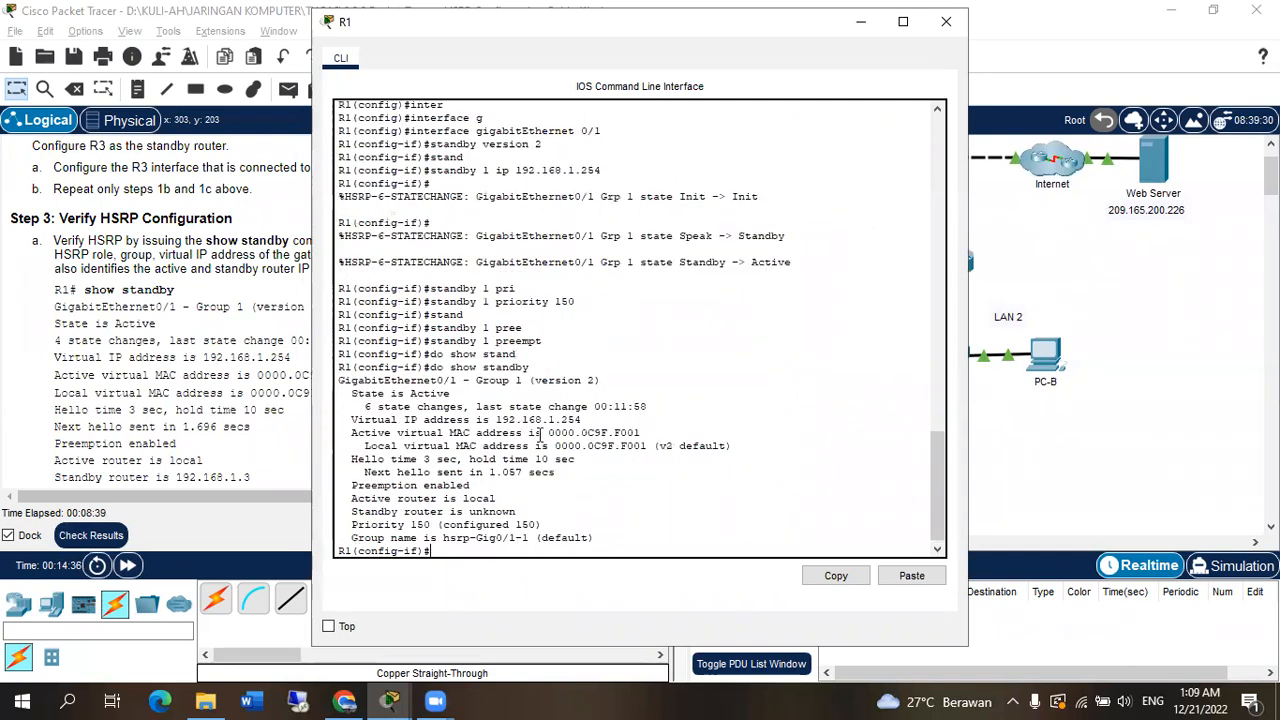
Display R3's HSRP status with do show standby
{"action": "left_click", "coordinate": [972, 261]}
{"action": "type", "text": "s"}
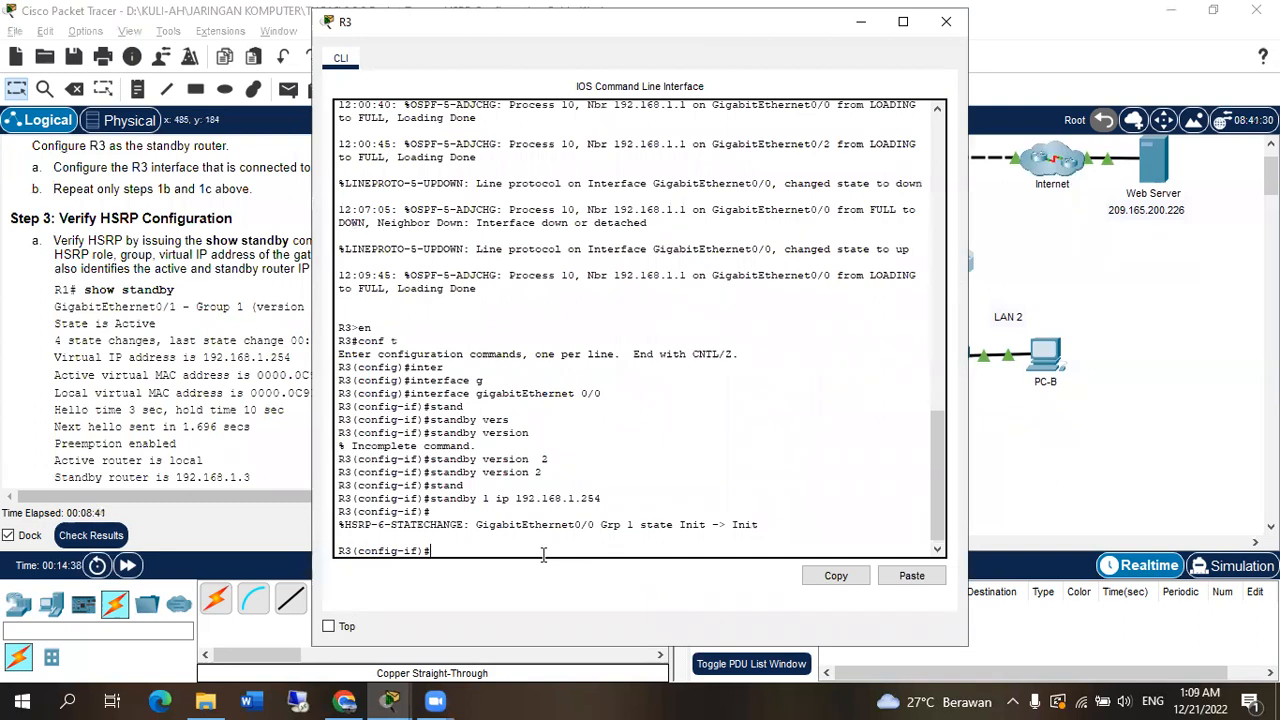
{"action": "type", "text": "o show standby"}
{"action": "key", "text": "Return"}
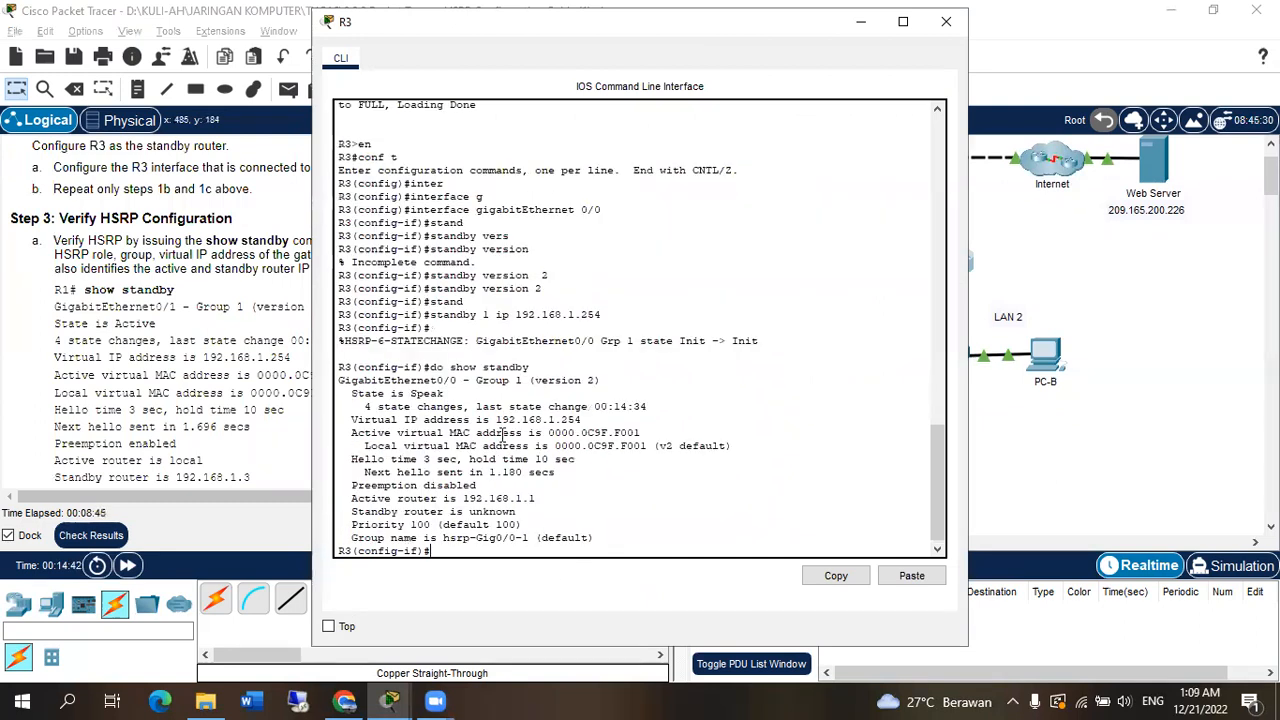
Reopen R3's command line and run do show standby again to refresh its HSRP status
{"action": "left_click", "coordinate": [969, 345]}
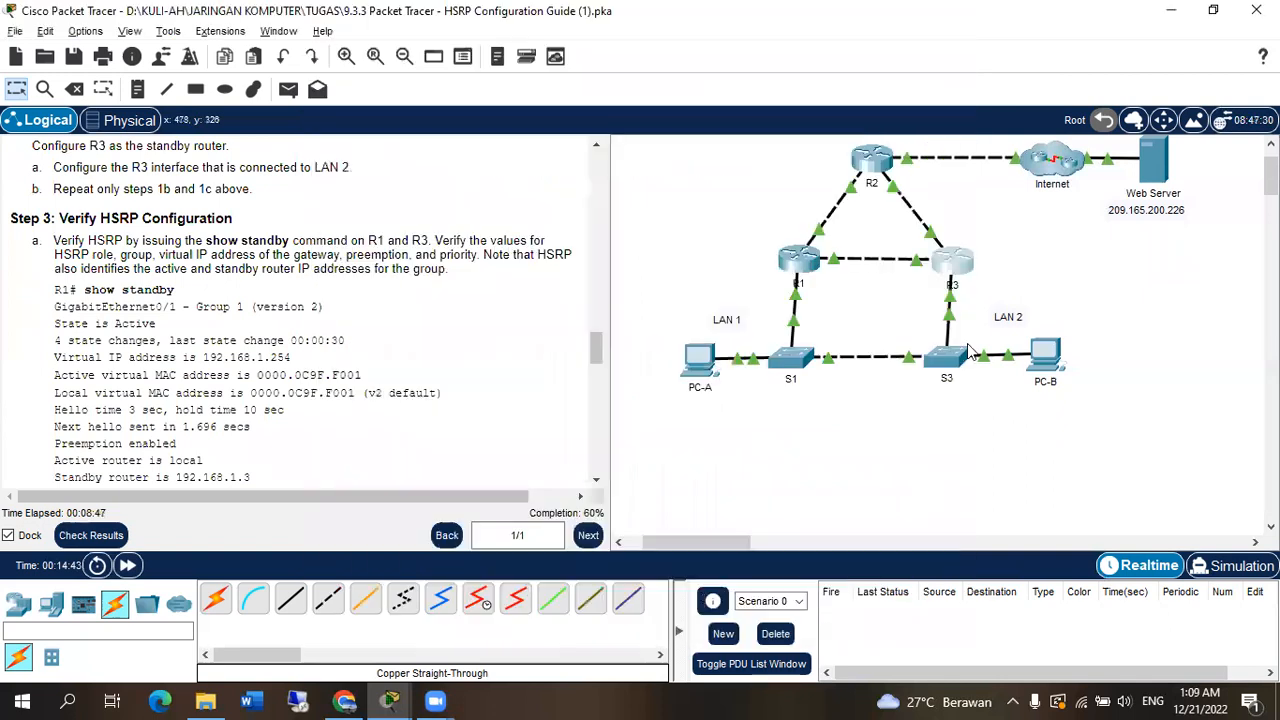
{"action": "left_click", "coordinate": [955, 265]}
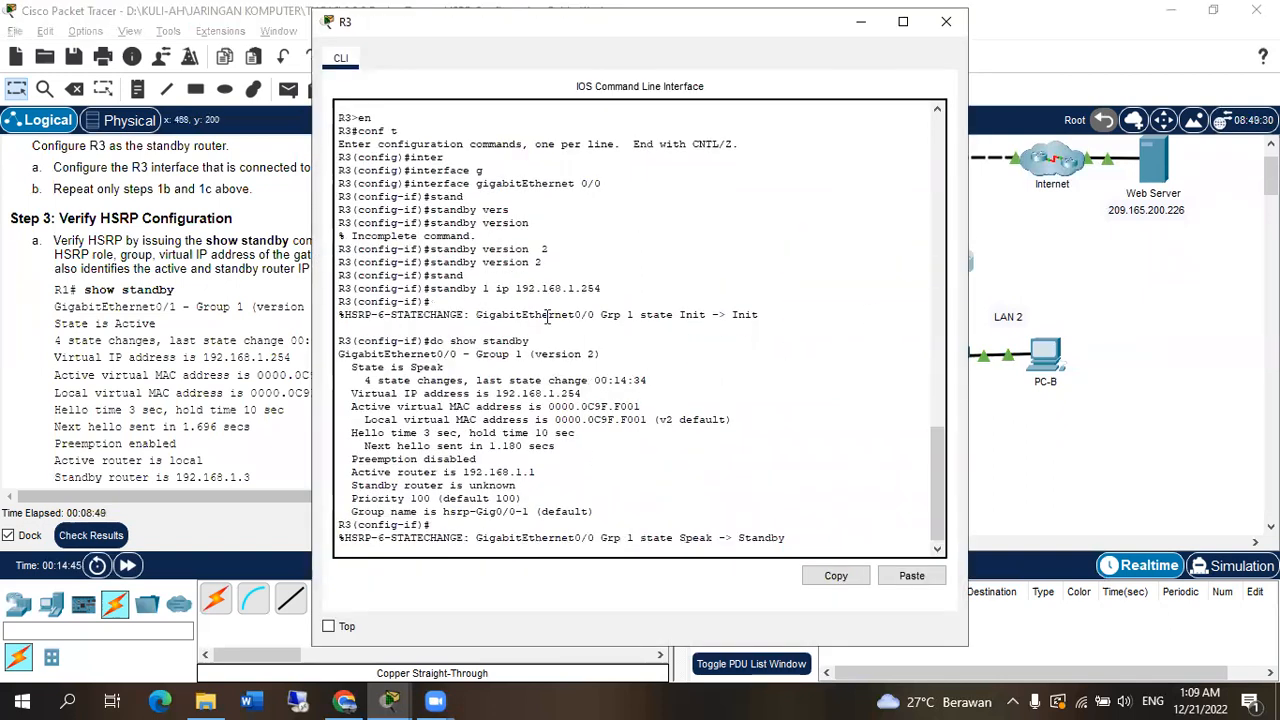
{"action": "key", "text": "Return"}
{"action": "key", "text": "Up"}
{"action": "key", "text": "Return"}
Read the Step 3a questions about the active and standby routers and compare them with the show standby output on R3 and R1
{"action": "key", "text": "alt+Tab"}
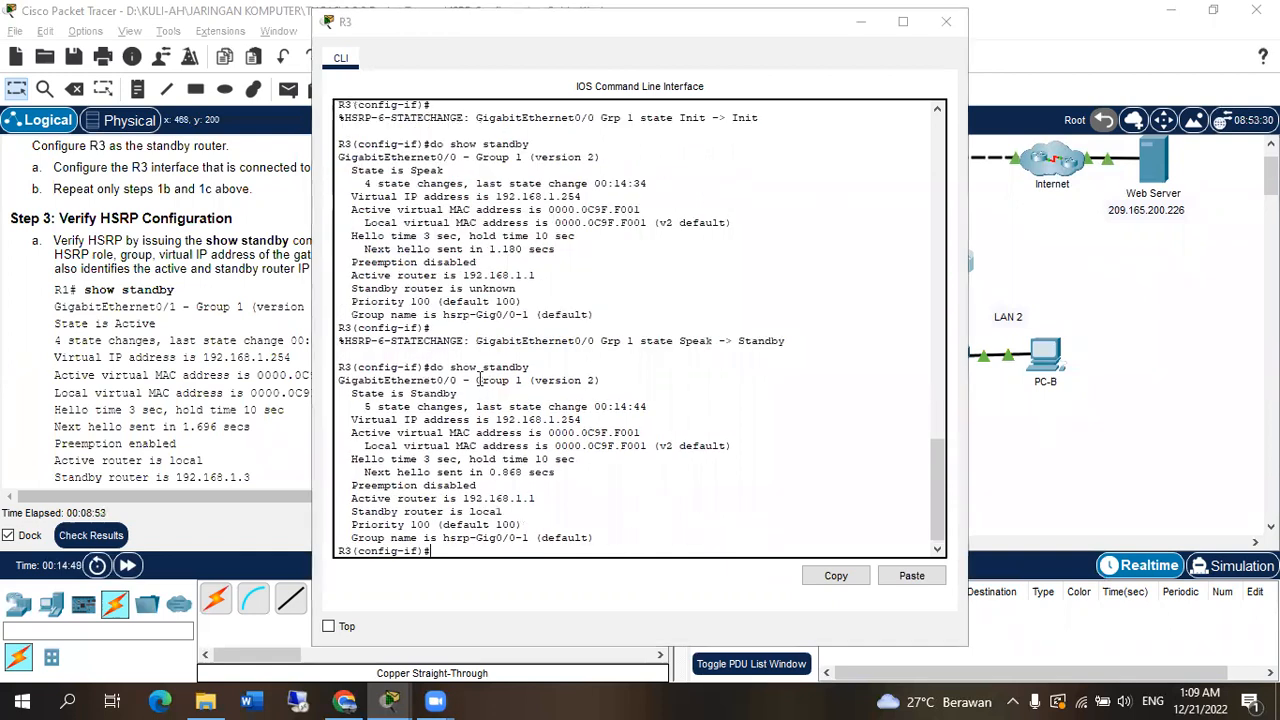
{"action": "scroll", "coordinate": [145, 323], "scroll_direction": "down", "scroll_amount": 10}
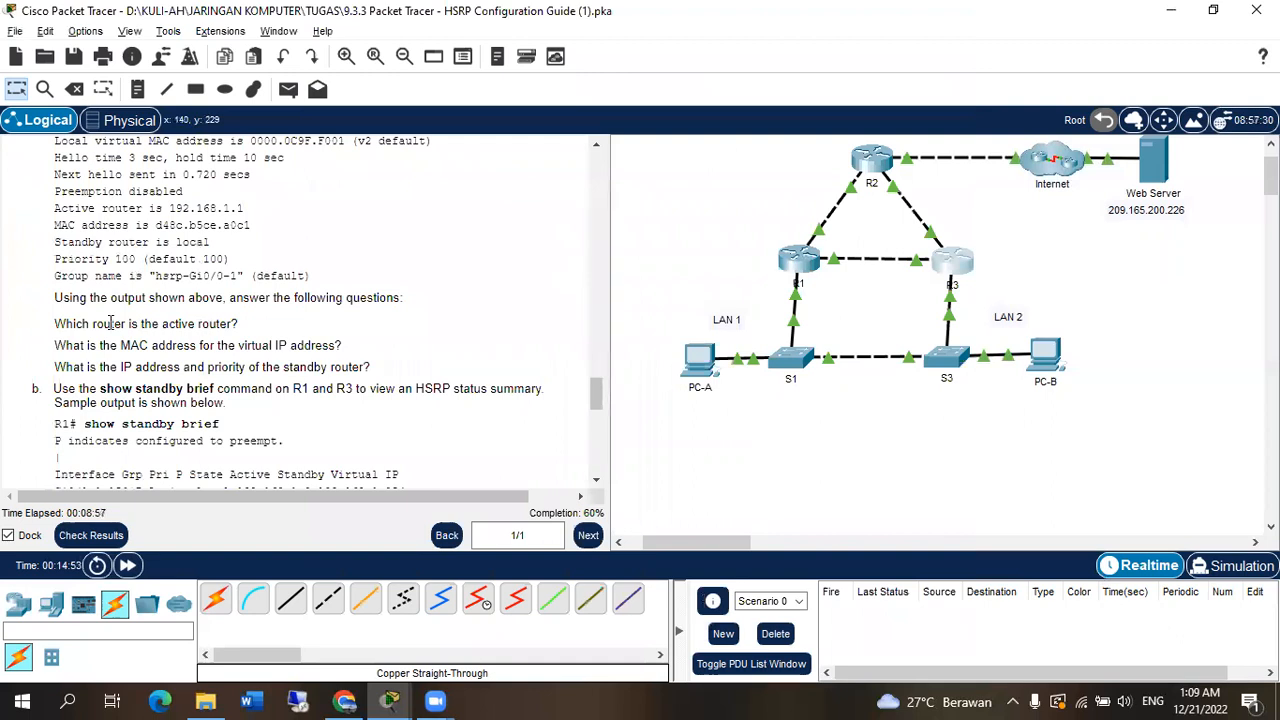
{"action": "key", "text": "alt+Tab"}
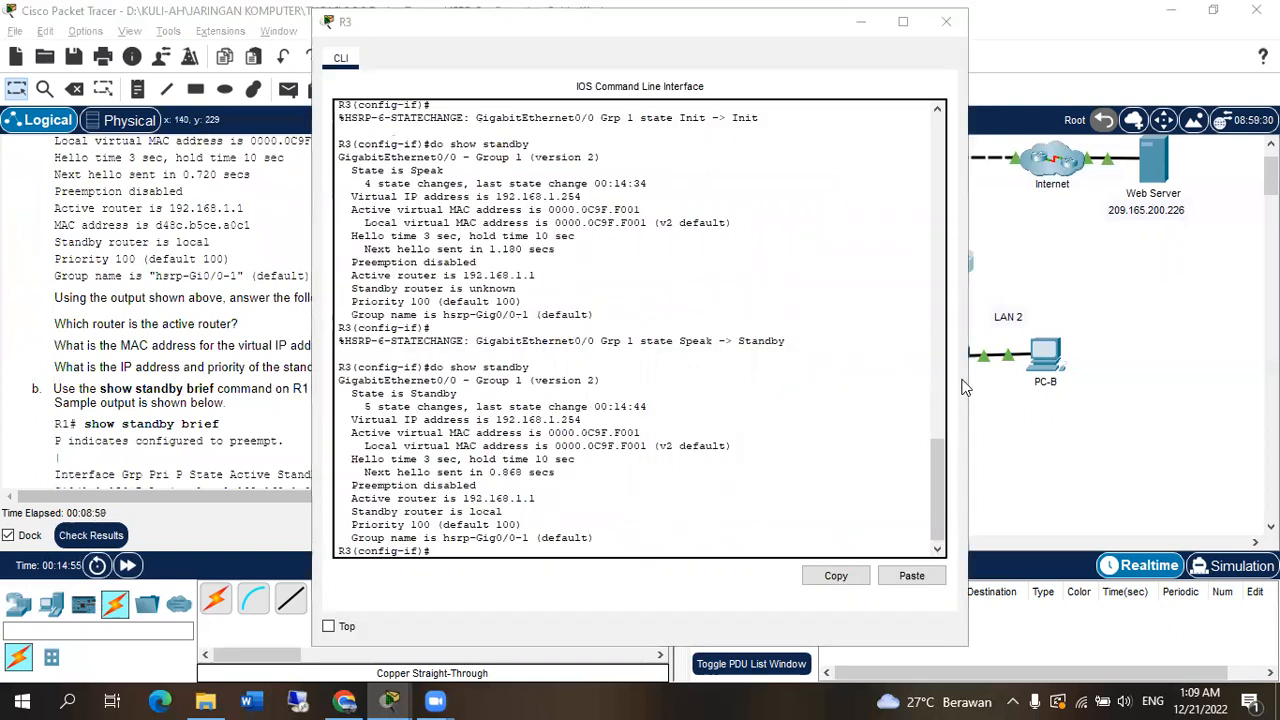
{"action": "key", "text": "alt+Tab"}
{"action": "left_click", "coordinate": [800, 262]}
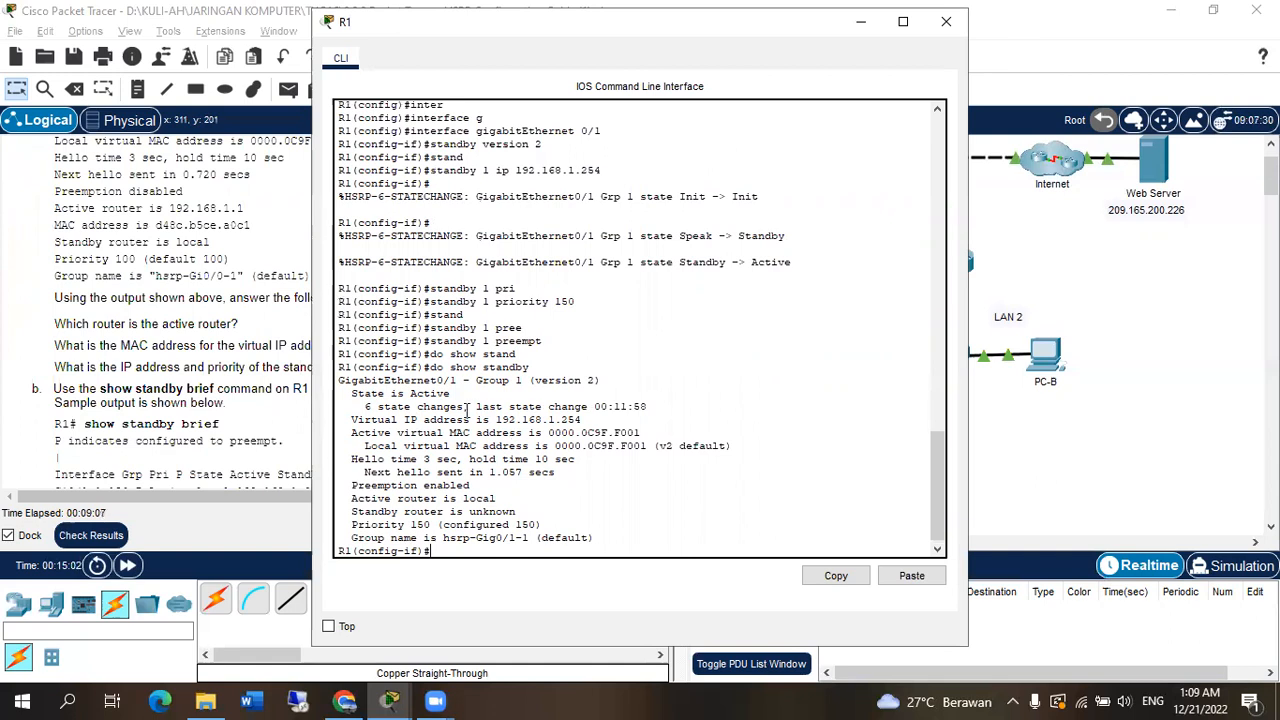
Place the R1 and R3 command-line windows side by side and compare their show standby outputs
{"action": "left_click", "coordinate": [946, 21]}
{"action": "left_click", "coordinate": [962, 268]}
{"action": "left_click", "coordinate": [946, 21]}
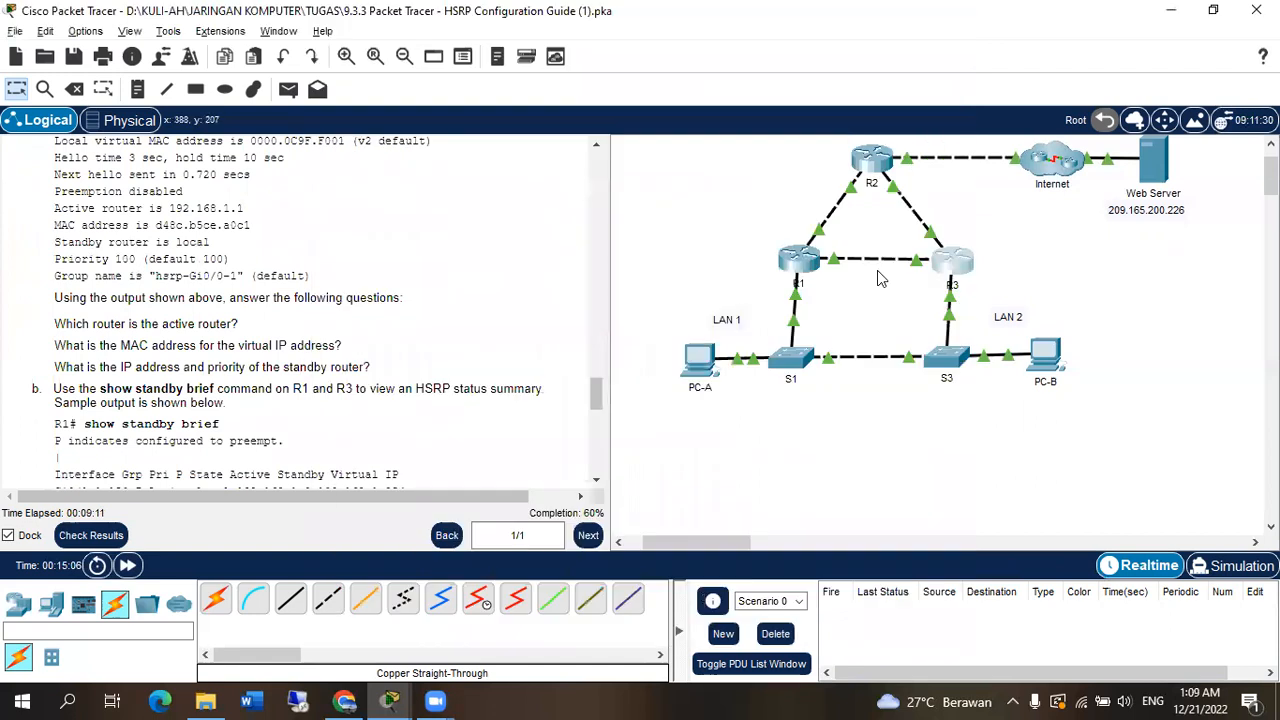
{"action": "left_click", "coordinate": [815, 262]}
{"action": "left_click", "coordinate": [946, 21]}
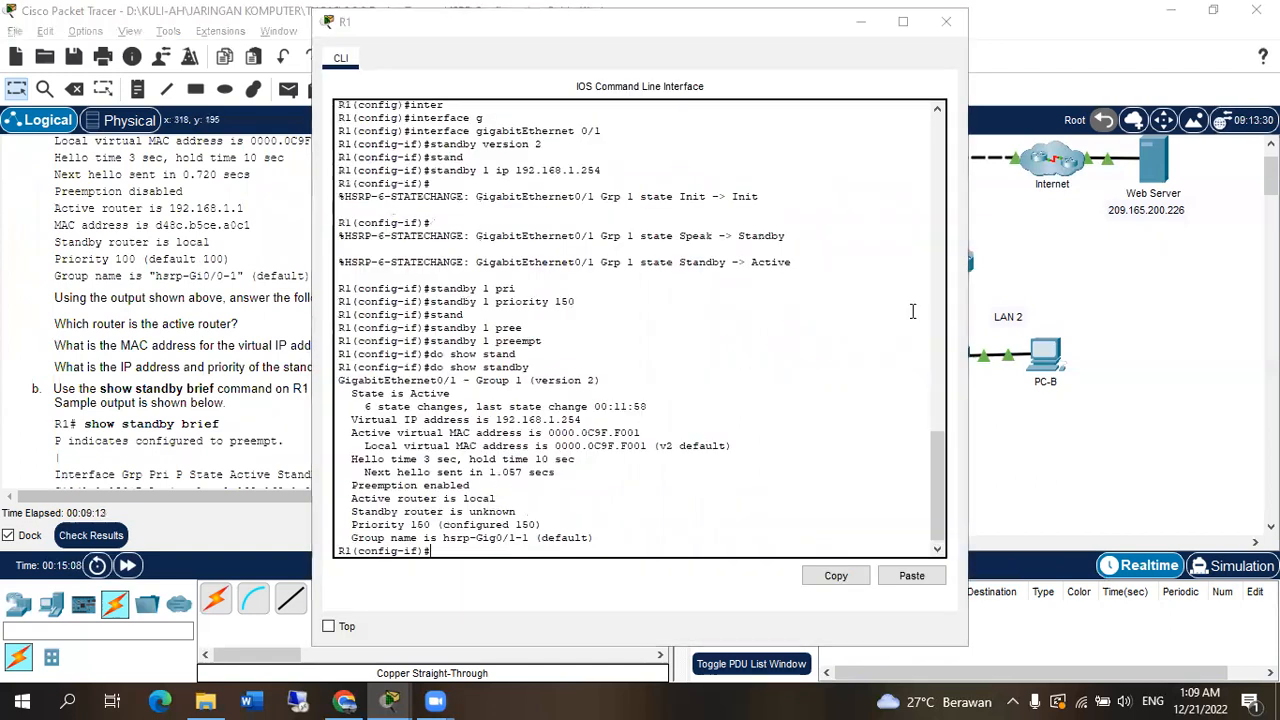
{"action": "left_click", "coordinate": [964, 268]}
{"action": "left_click_drag", "start_coordinate": [526, 30], "coordinate": [826, 29]}
{"action": "left_click", "coordinate": [390, 700]}
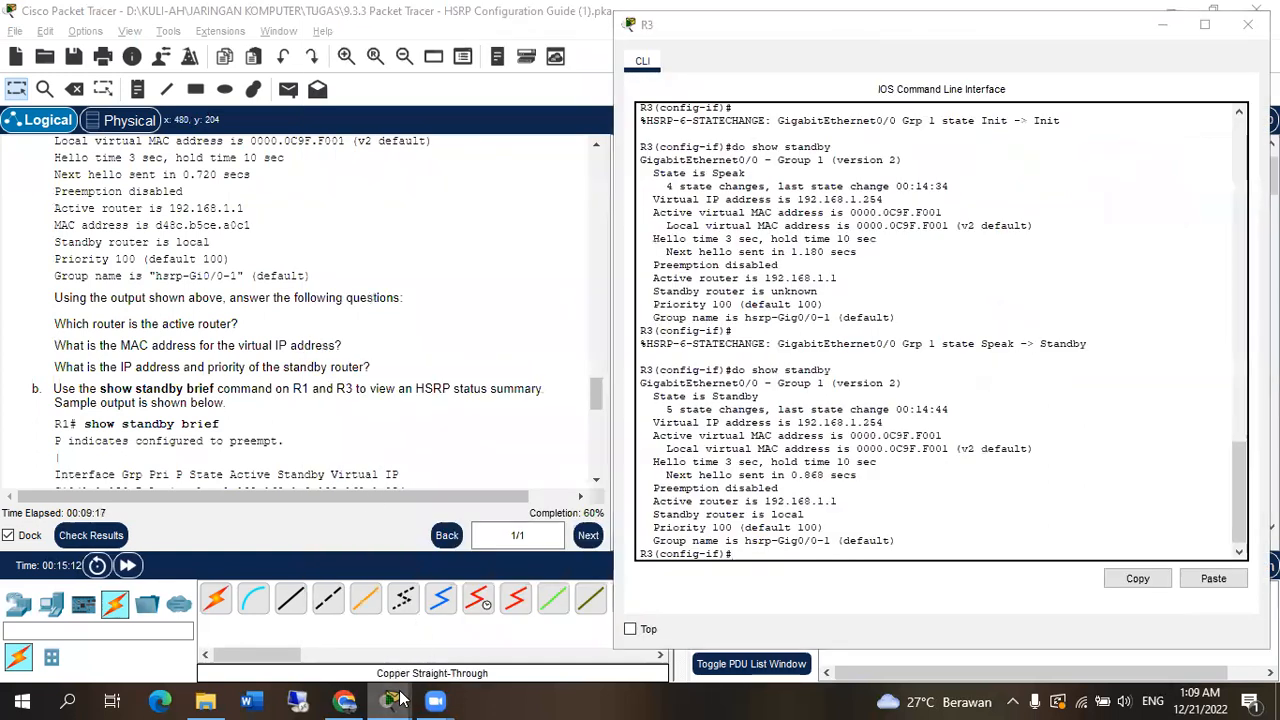
{"action": "left_click", "coordinate": [517, 621]}
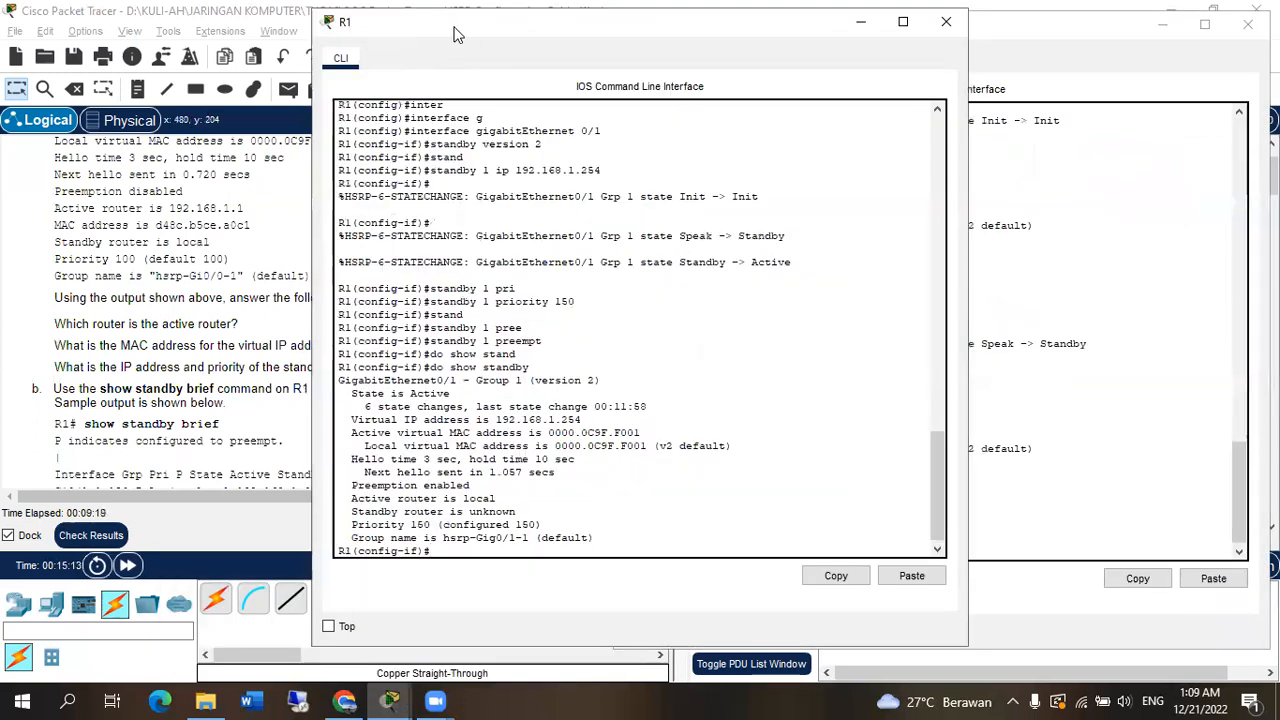
{"action": "left_click_drag", "start_coordinate": [455, 35], "coordinate": [2, 35]}
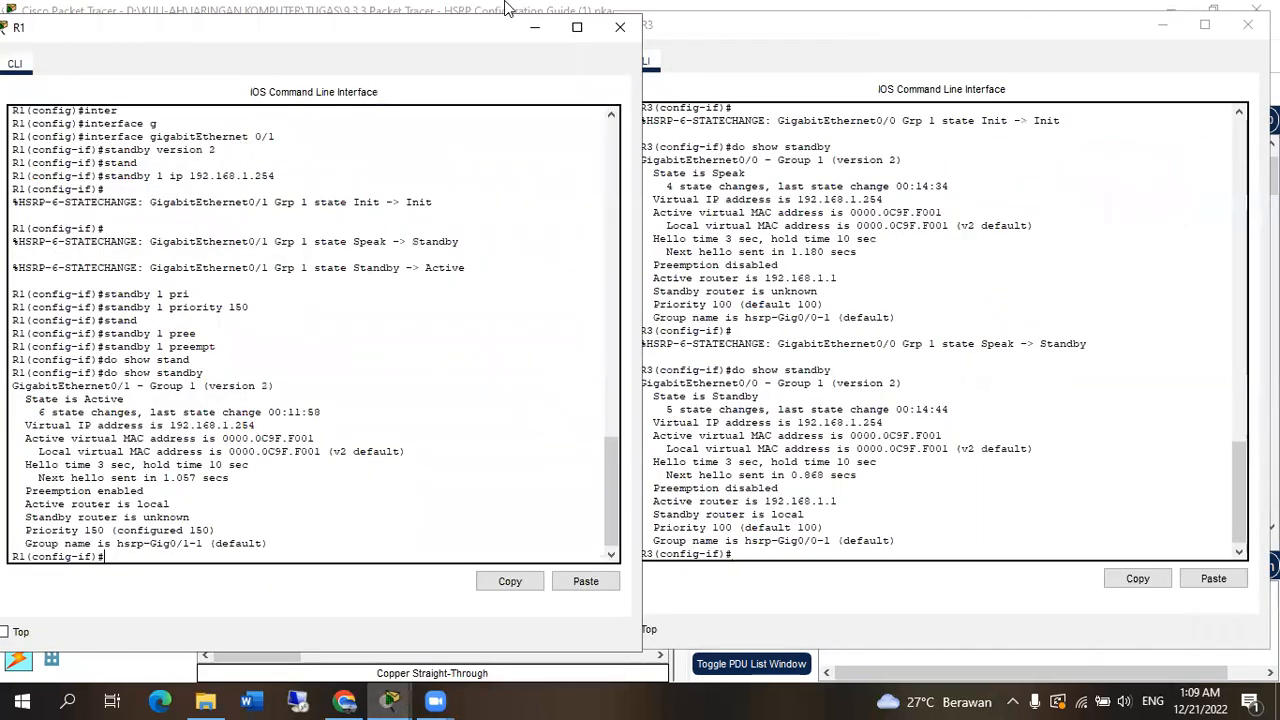
{"action": "left_click", "coordinate": [699, 26]}
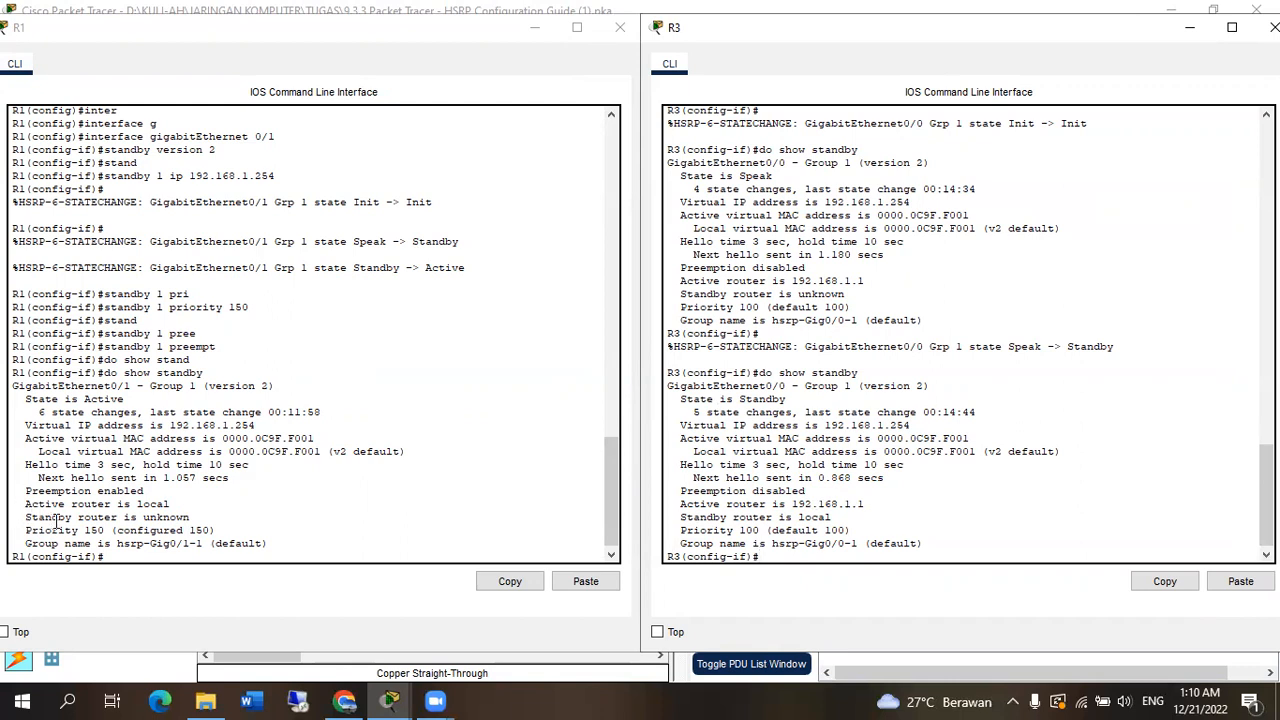
Run do show standby again on R1 to refresh its HSRP status, then minimize both router windows
{"action": "left_click", "coordinate": [288, 504]}
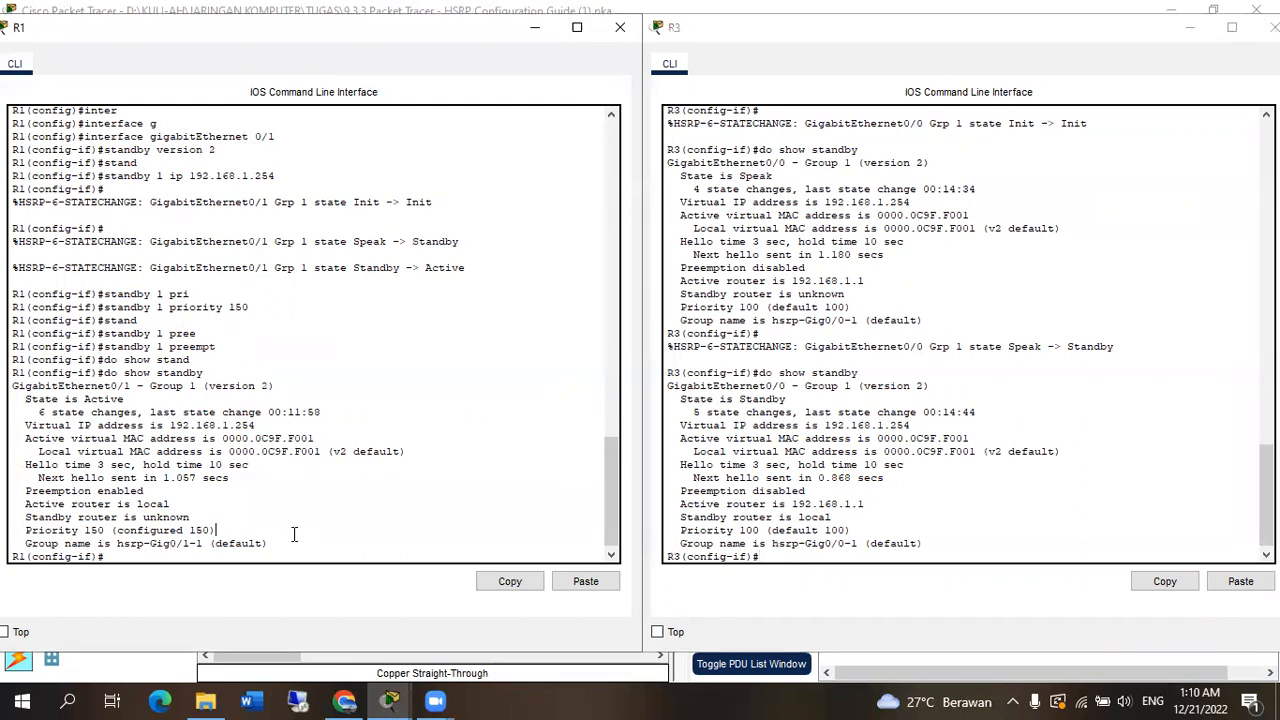
{"action": "key", "text": "Up"}
{"action": "key", "text": "Return"}
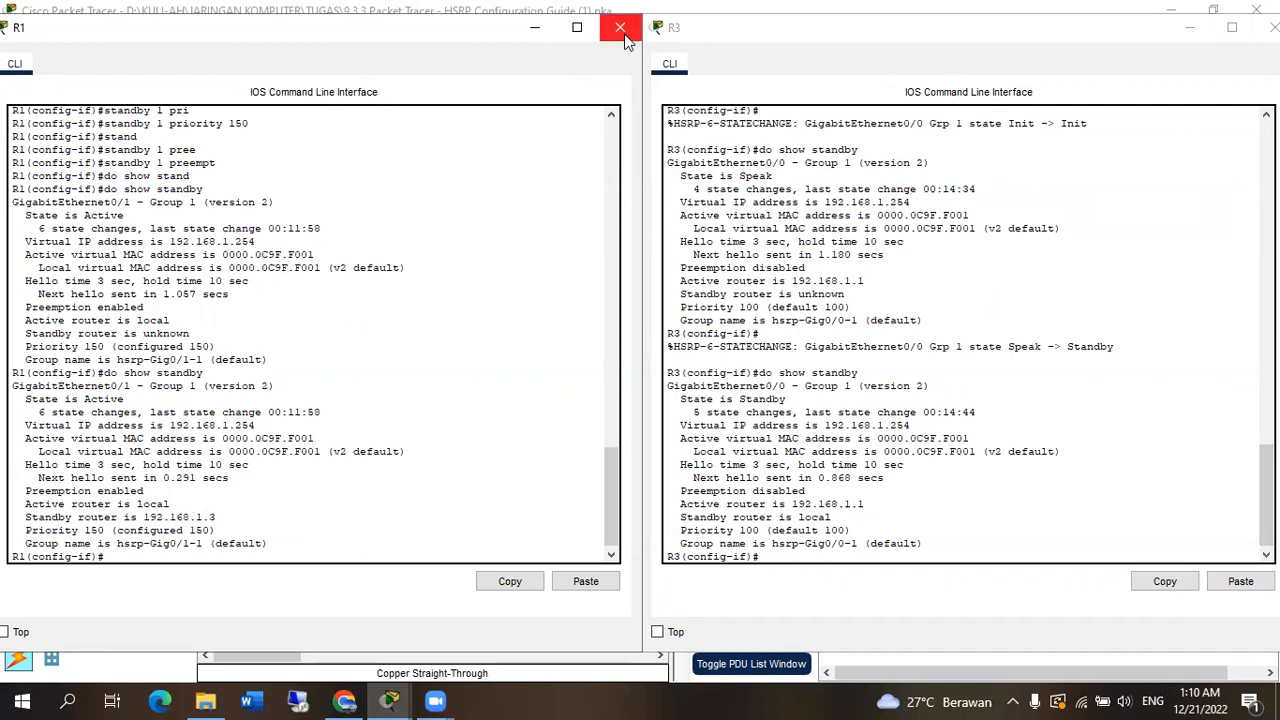
{"action": "left_click", "coordinate": [1190, 28]}
{"action": "left_click", "coordinate": [535, 28]}
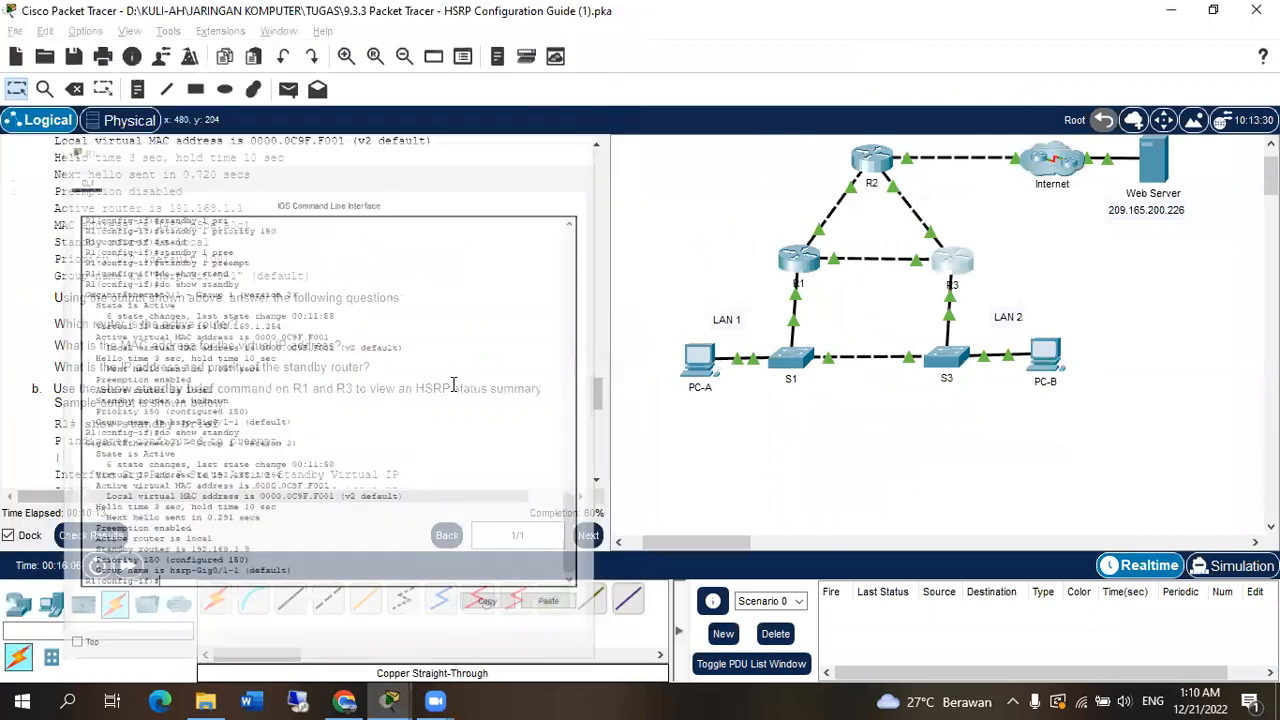
Go to Step 3c of the guide and set PC-A's IPv4 default gateway to 192.168.1.254
{"action": "scroll", "coordinate": [318, 428], "scroll_direction": "down", "scroll_amount": 3}
{"action": "scroll", "coordinate": [318, 428], "scroll_direction": "down", "scroll_amount": 3}
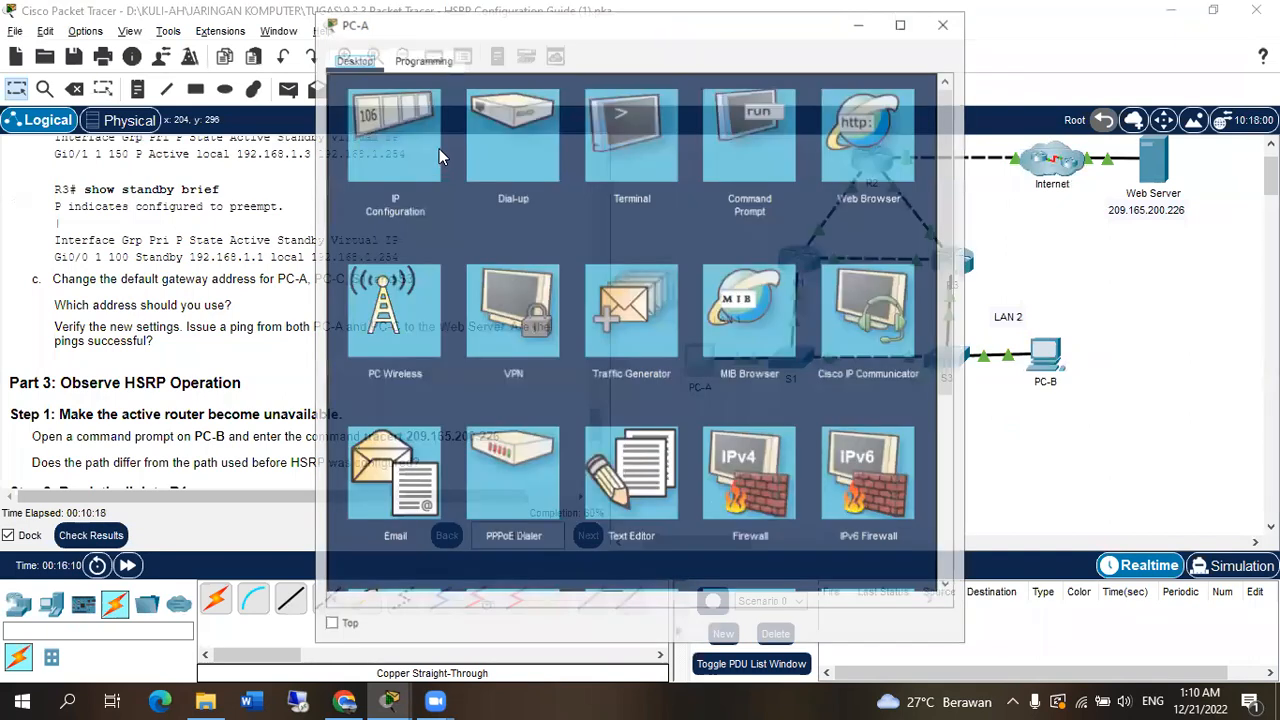
{"action": "left_click", "coordinate": [426, 124]}
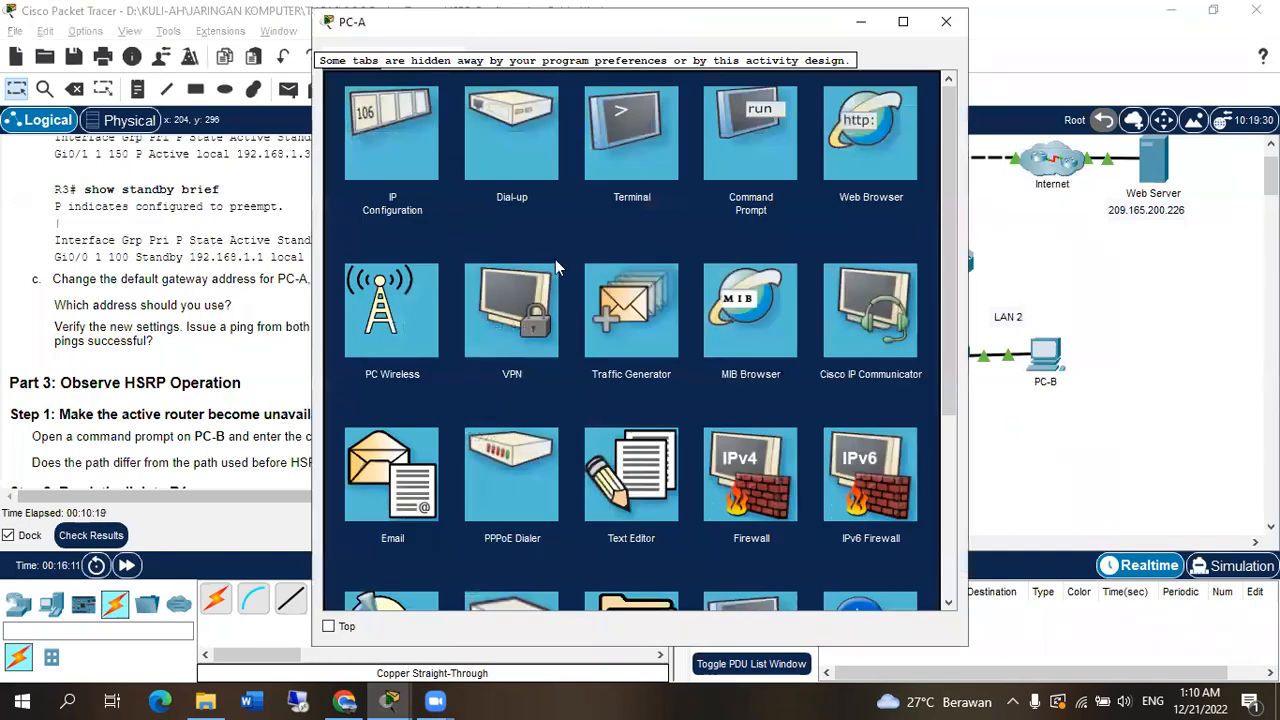
{"action": "left_click_drag", "start_coordinate": [600, 238], "coordinate": [584, 238]}
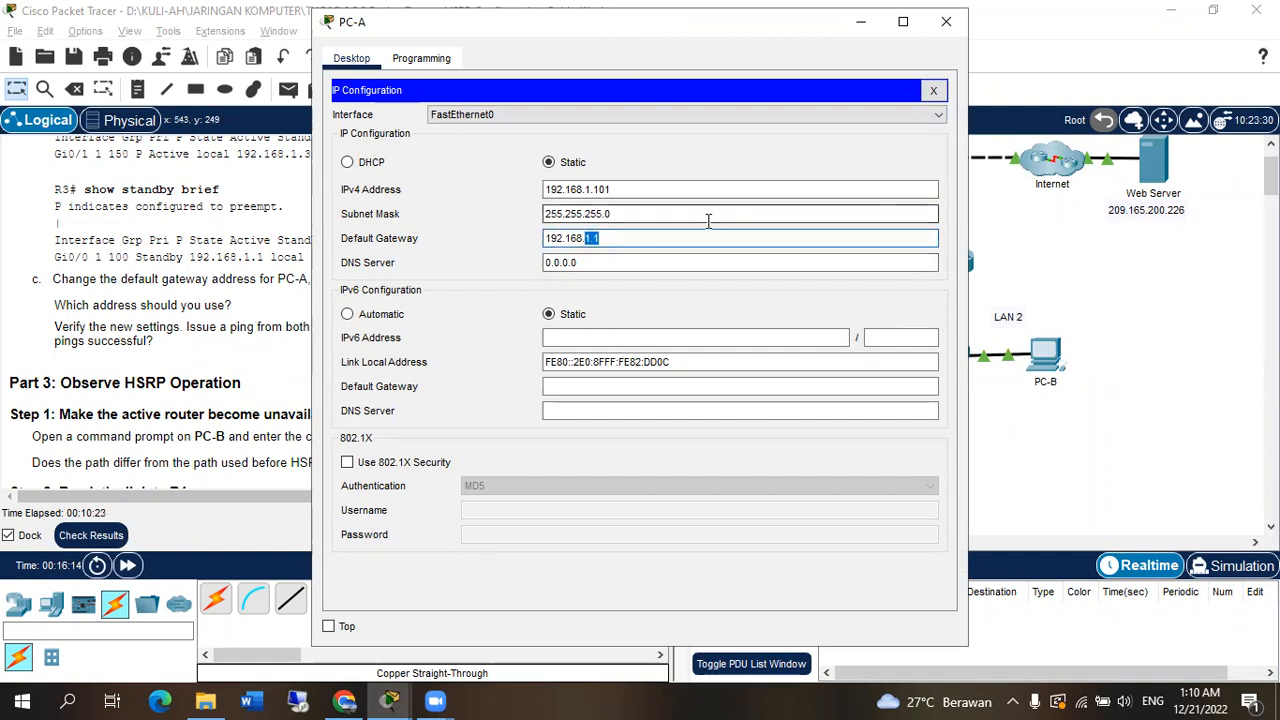
{"action": "type", "text": "1"}
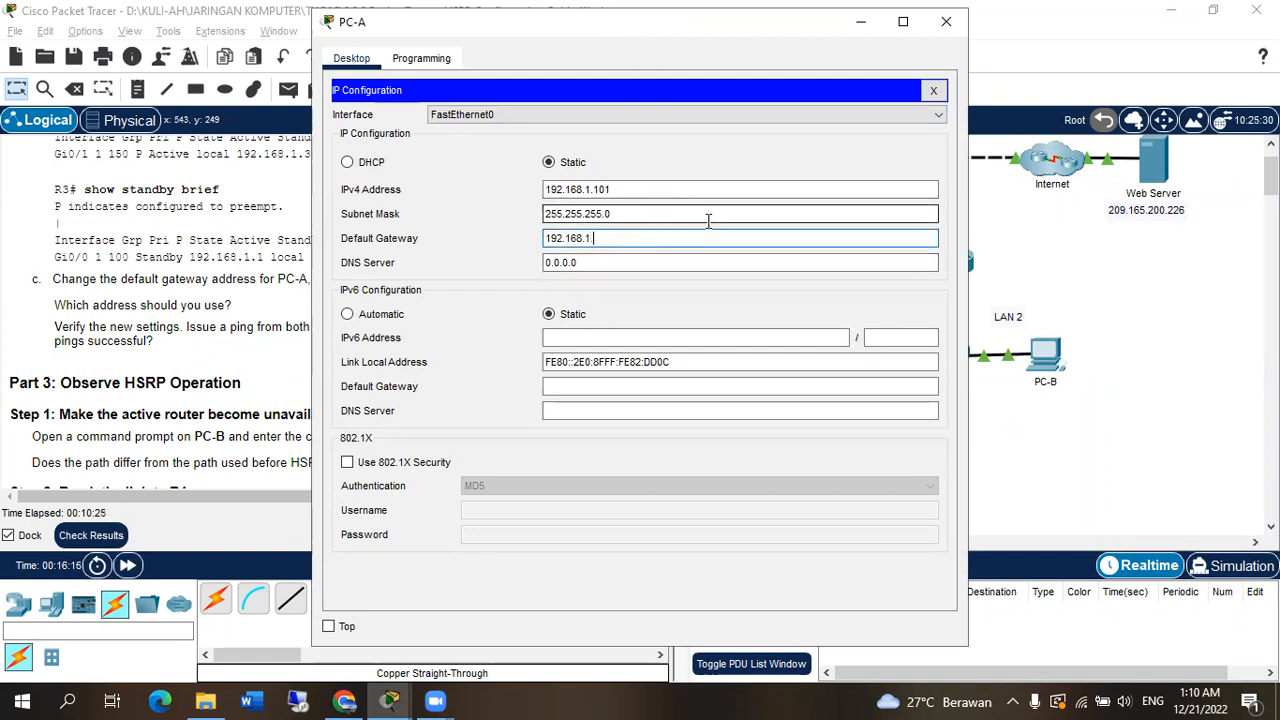
{"action": "type", "text": ".254"}
{"action": "left_click", "coordinate": [946, 30]}
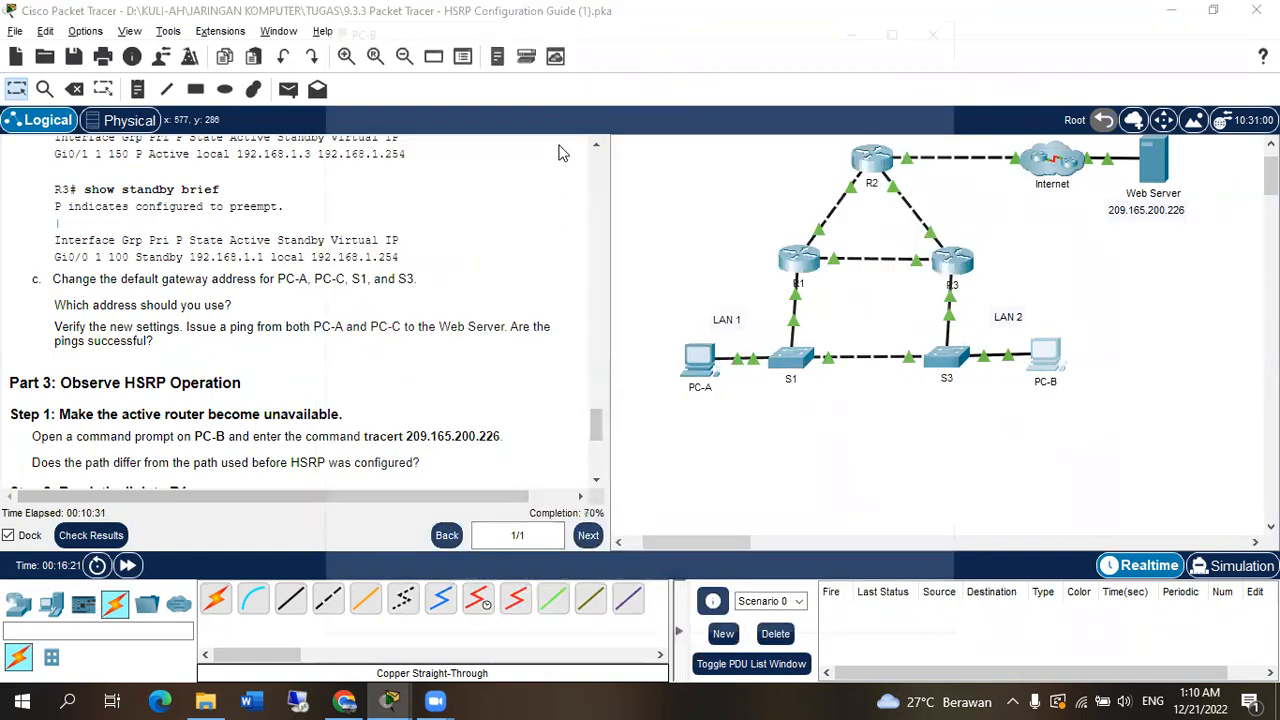
Set PC-B's IPv4 default gateway to 192.168.1.254 in its IP configuration and close the window
{"action": "left_click", "coordinate": [1045, 352]}
{"action": "left_click", "coordinate": [435, 140]}
{"action": "left_click", "coordinate": [632, 238]}
{"action": "key", "text": "BackSpace"}
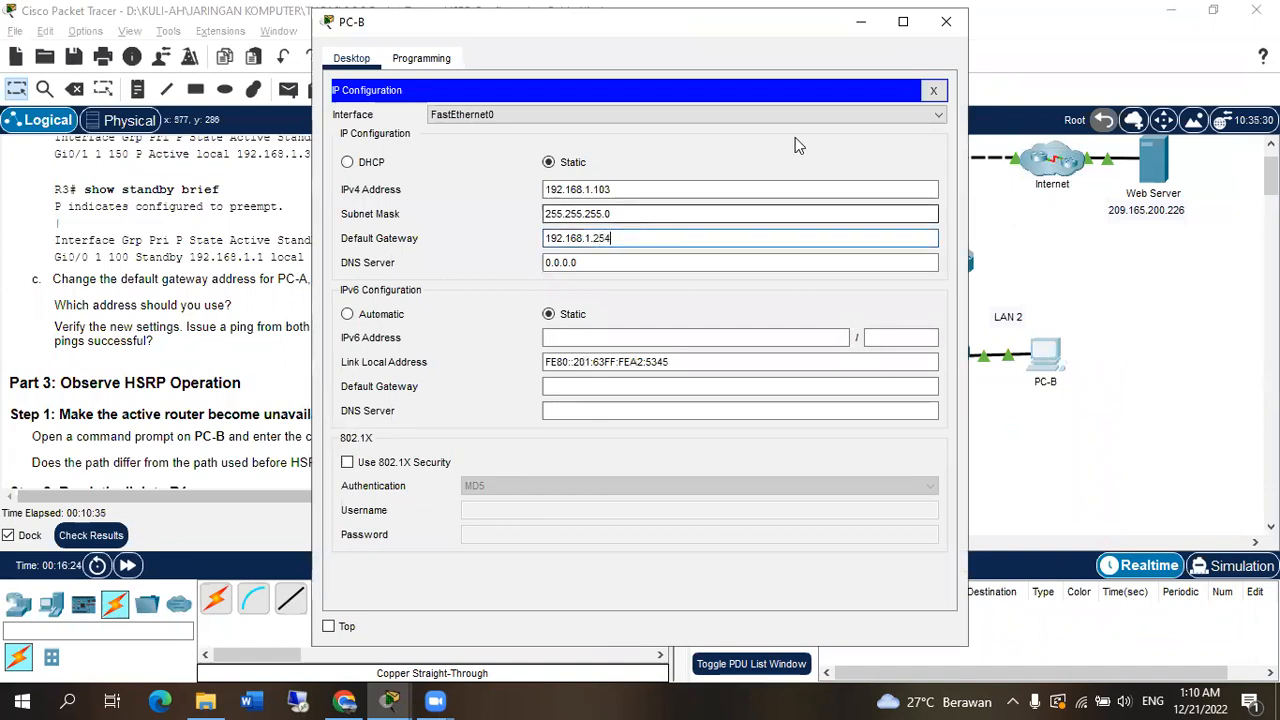
{"action": "left_click", "coordinate": [946, 21]}
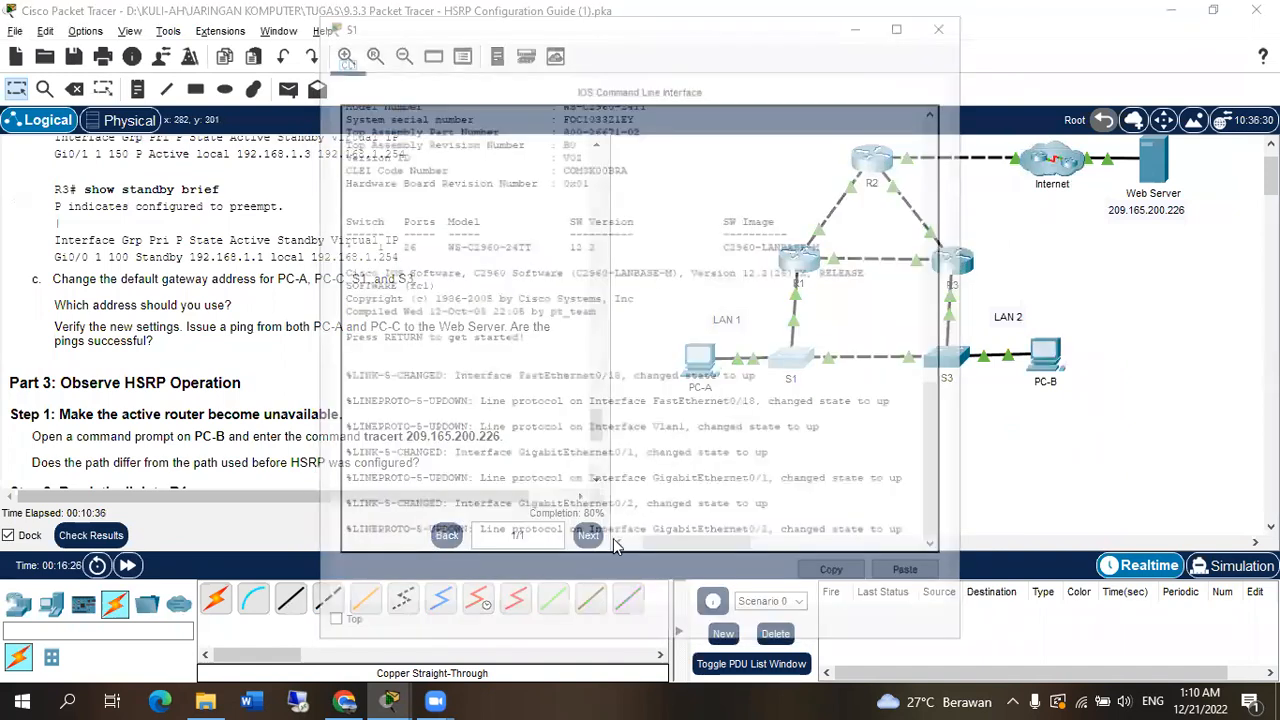
Open switch S1's command line and enter global configuration mode with en and conf t
{"action": "key", "text": "Return"}
{"action": "type", "text": "en"}
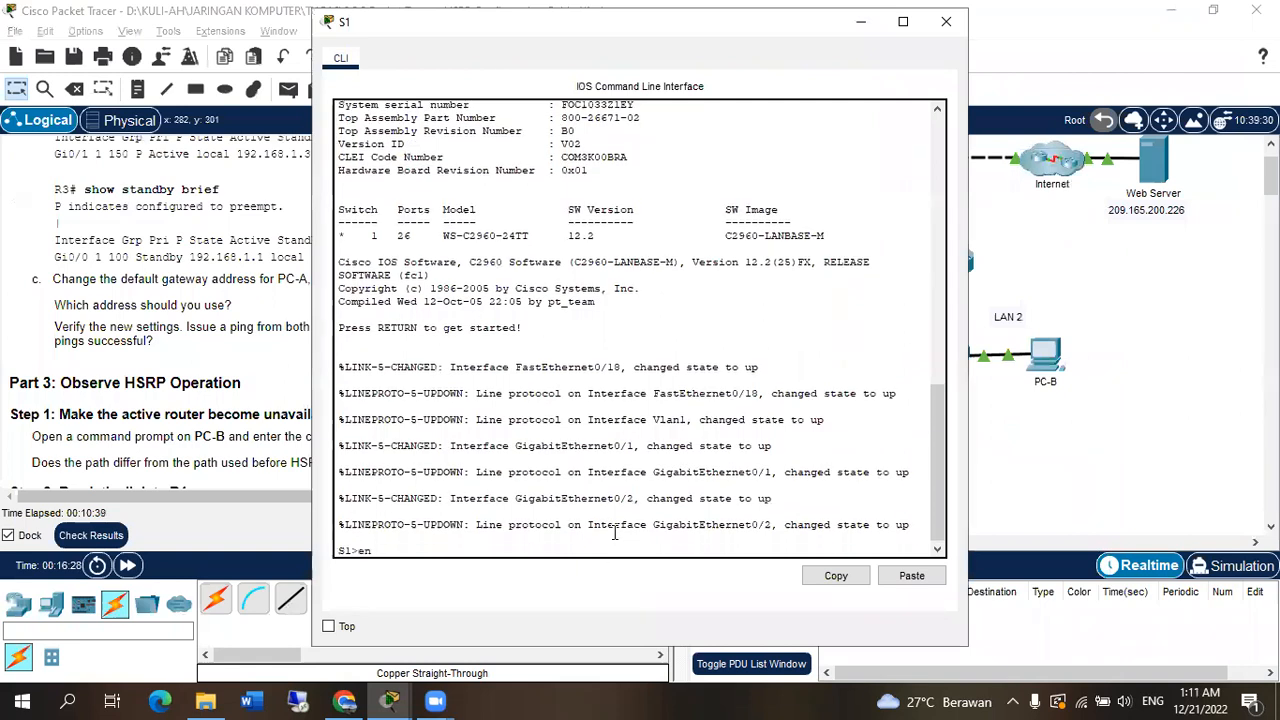
{"action": "key", "text": "Return"}
{"action": "type", "text": "conf t"}
{"action": "key", "text": "Return"}
{"action": "type", "text": "inter"}
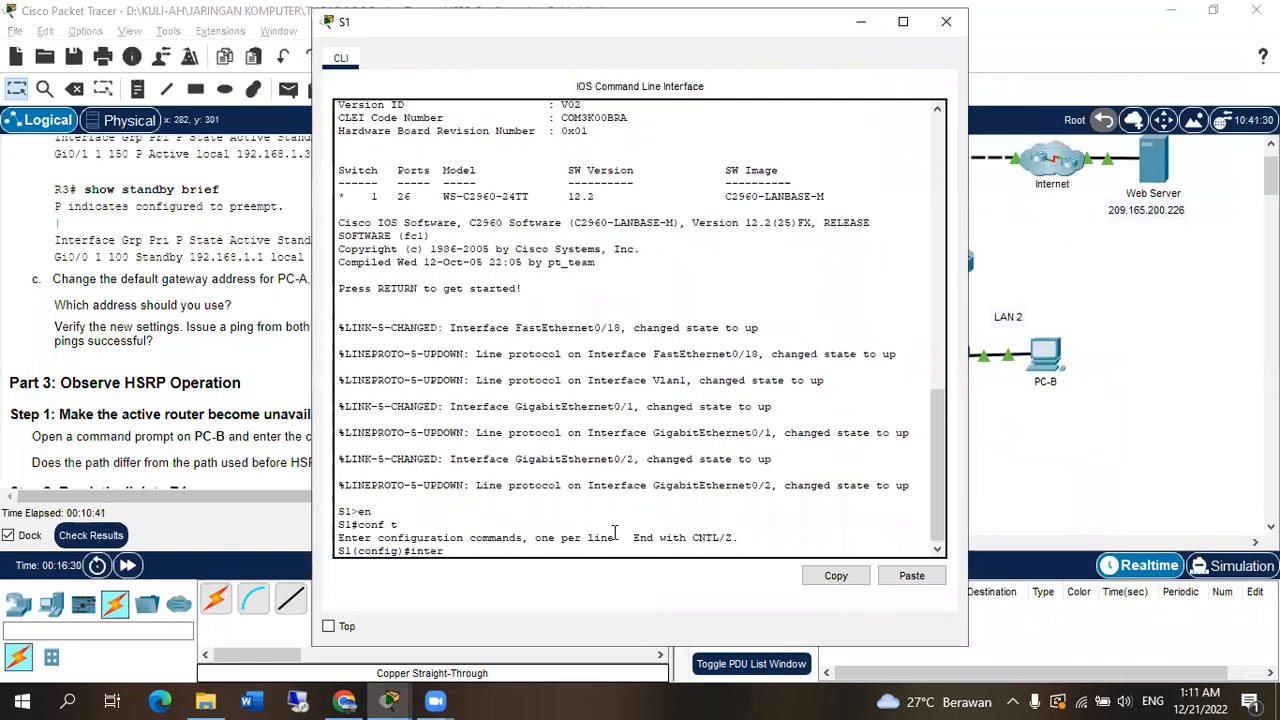
{"action": "key", "text": "Tab"}
{"action": "key", "text": "BackSpace"}
{"action": "key", "text": "BackSpace"}
{"action": "key", "text": "BackSpace"}
{"action": "key", "text": "BackSpace"}
{"action": "key", "text": "BackSpace"}
{"action": "key", "text": "BackSpace"}
{"action": "key", "text": "BackSpace"}
{"action": "key", "text": "BackSpace"}
{"action": "key", "text": "BackSpace"}
{"action": "key", "text": "BackSpace"}
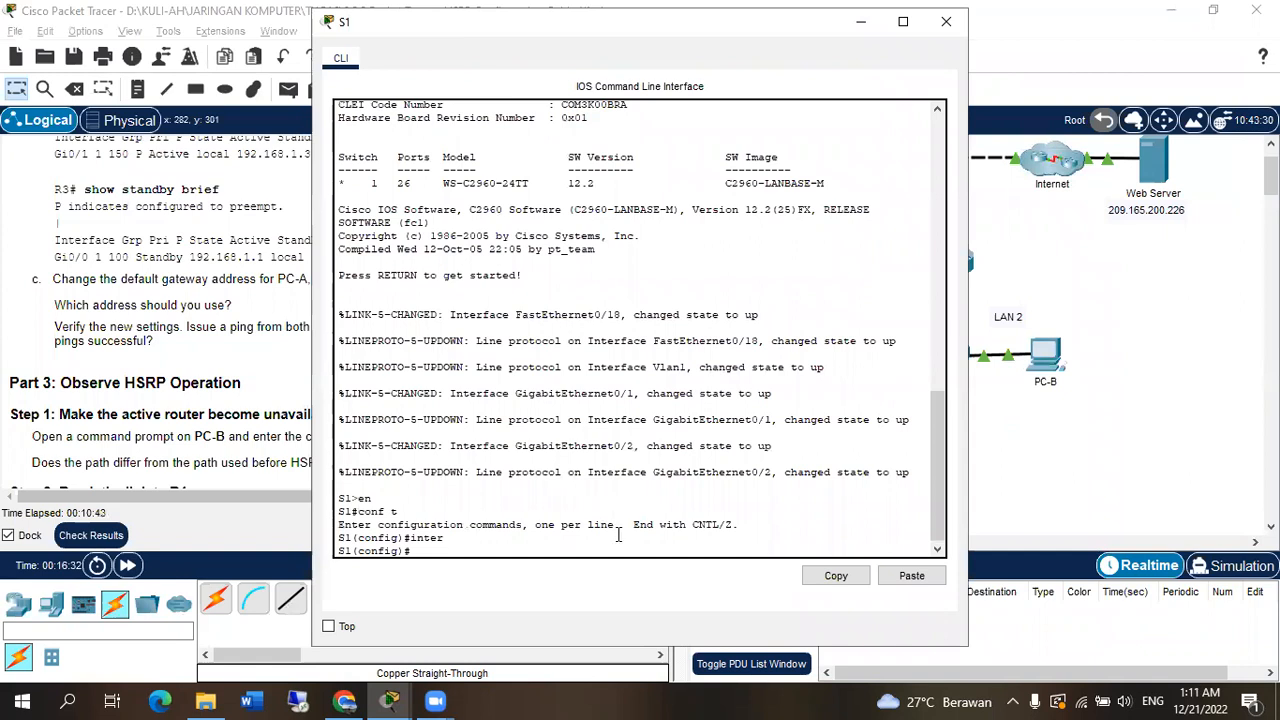
Set S1's default gateway to 192.168.1.254 with the ip default-gateway command and close its window
{"action": "type", "text": "ip def"}
{"action": "key", "text": "Tab"}
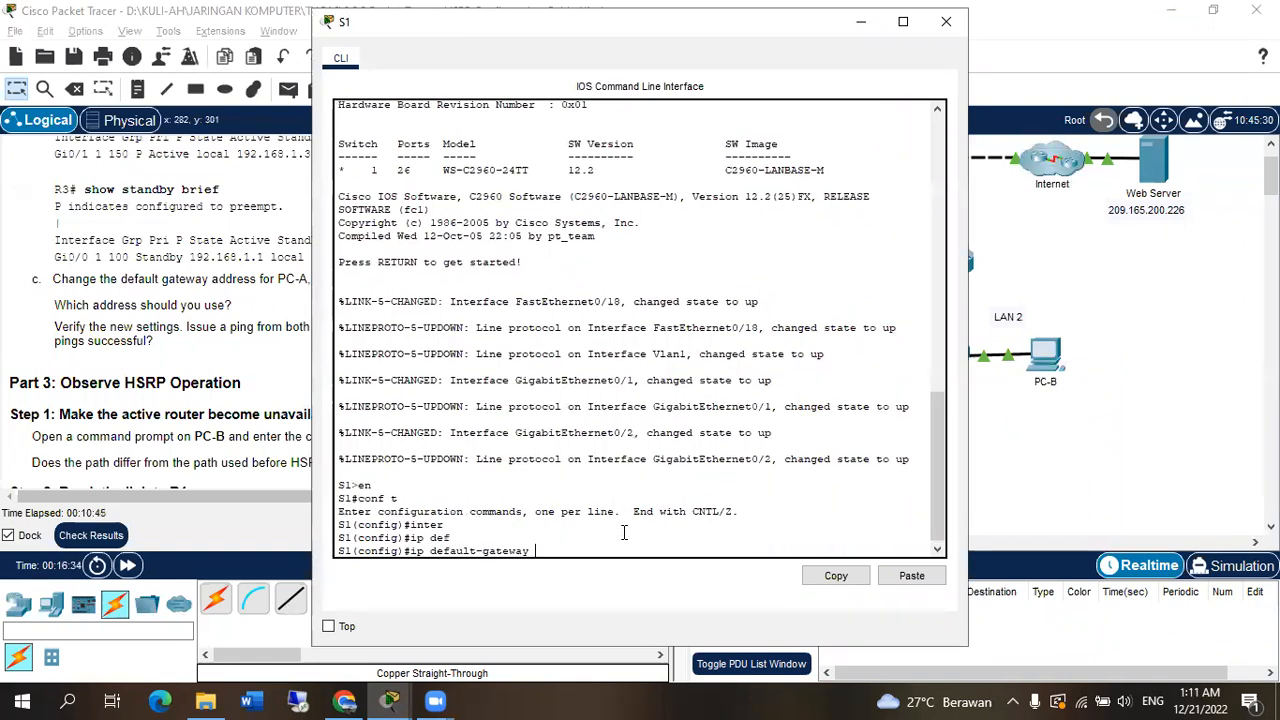
{"action": "type", "text": "192.168.1.254"}
{"action": "key", "text": "Return"}
{"action": "left_click", "coordinate": [946, 21]}
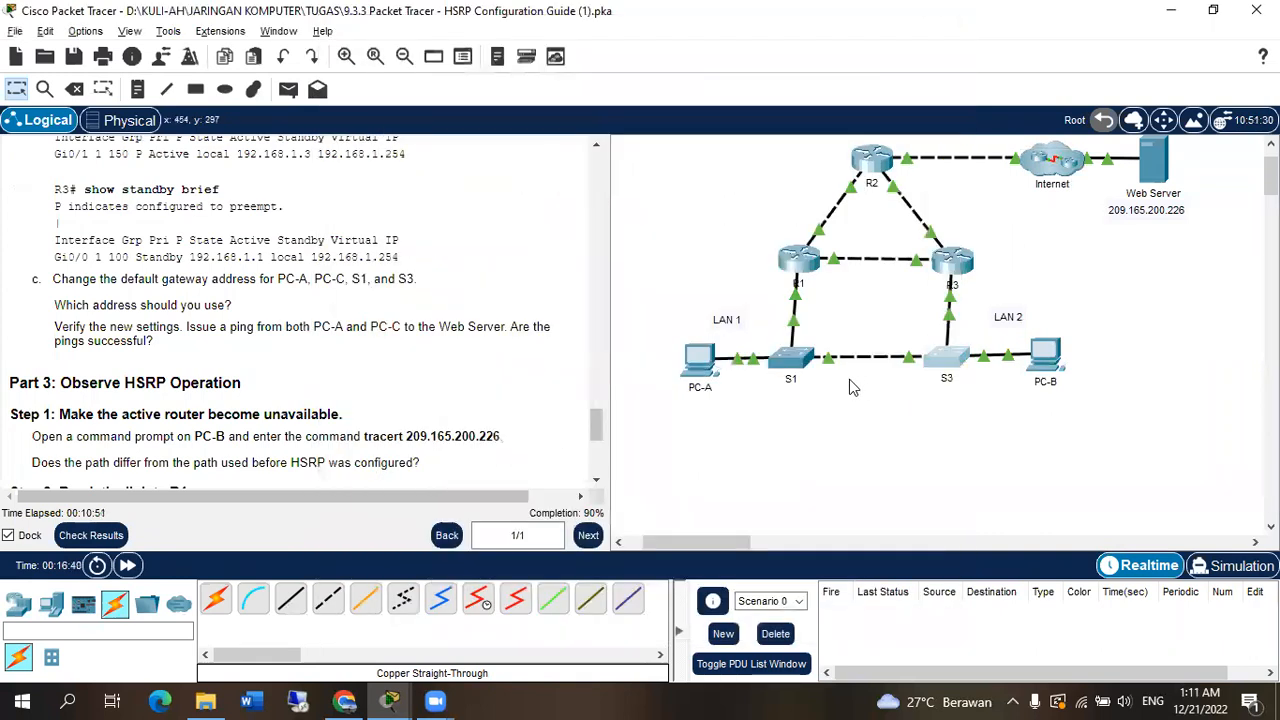
Open switch S3's command line and enter global configuration mode with en and conf t
{"action": "left_click", "coordinate": [946, 357]}
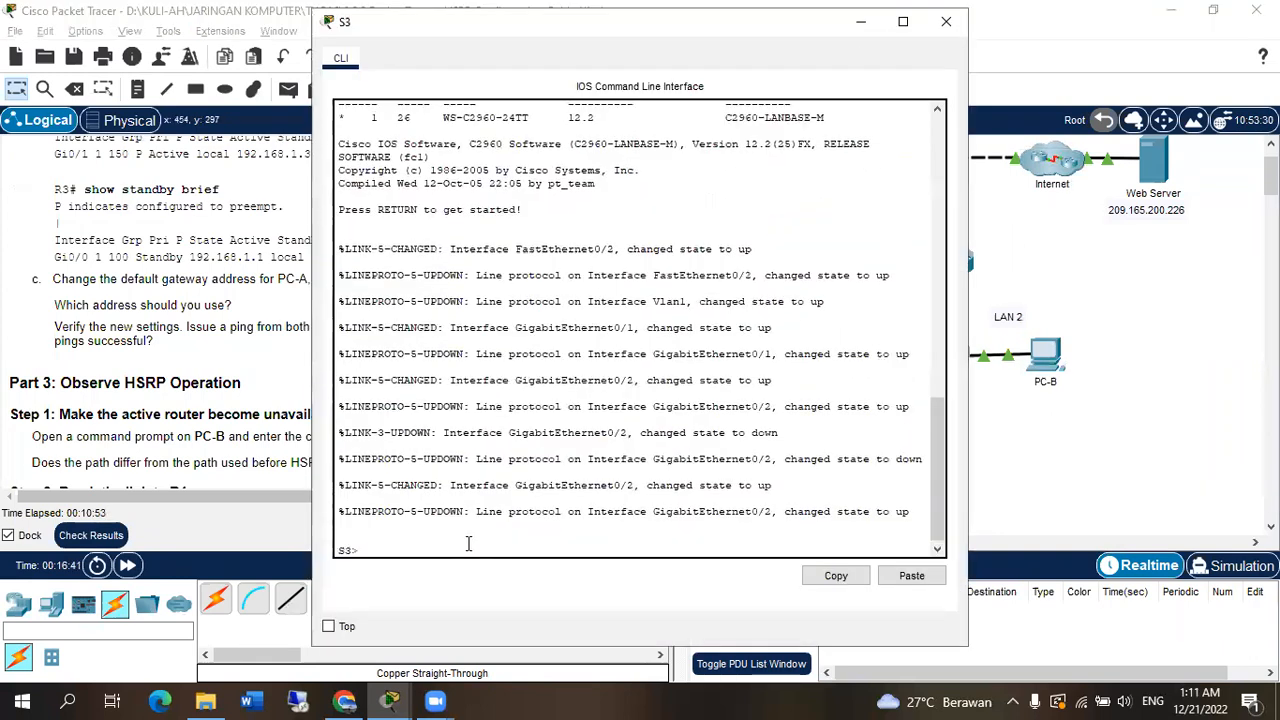
{"action": "type", "text": "en"}
{"action": "key", "text": "Return"}
{"action": "type", "text": "conf t"}
{"action": "key", "text": "Return"}
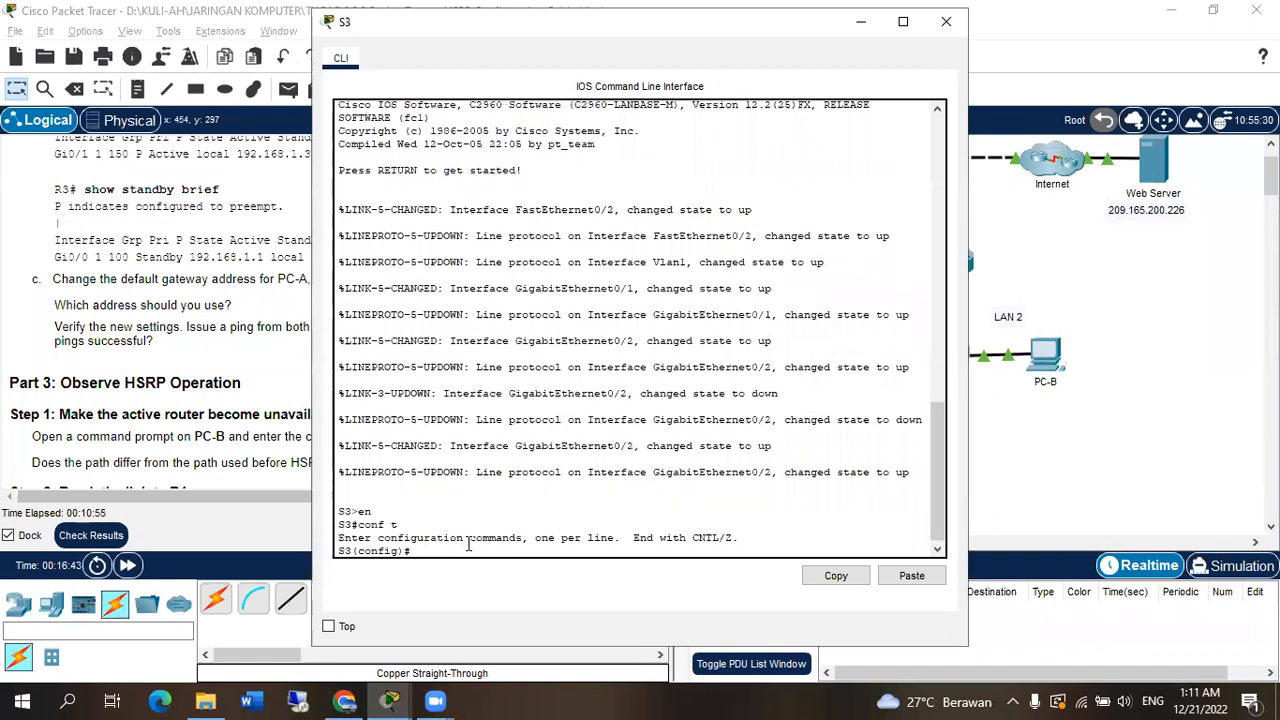
Set S3's default gateway to 192.168.1.254 with the ip default-gateway command and close its window
{"action": "key", "text": "BackSpace"}
{"action": "type", "text": "dip"}
{"action": "key", "text": "BackSpace"}
{"action": "type", "text": "ip def"}
{"action": "key", "text": "Tab"}
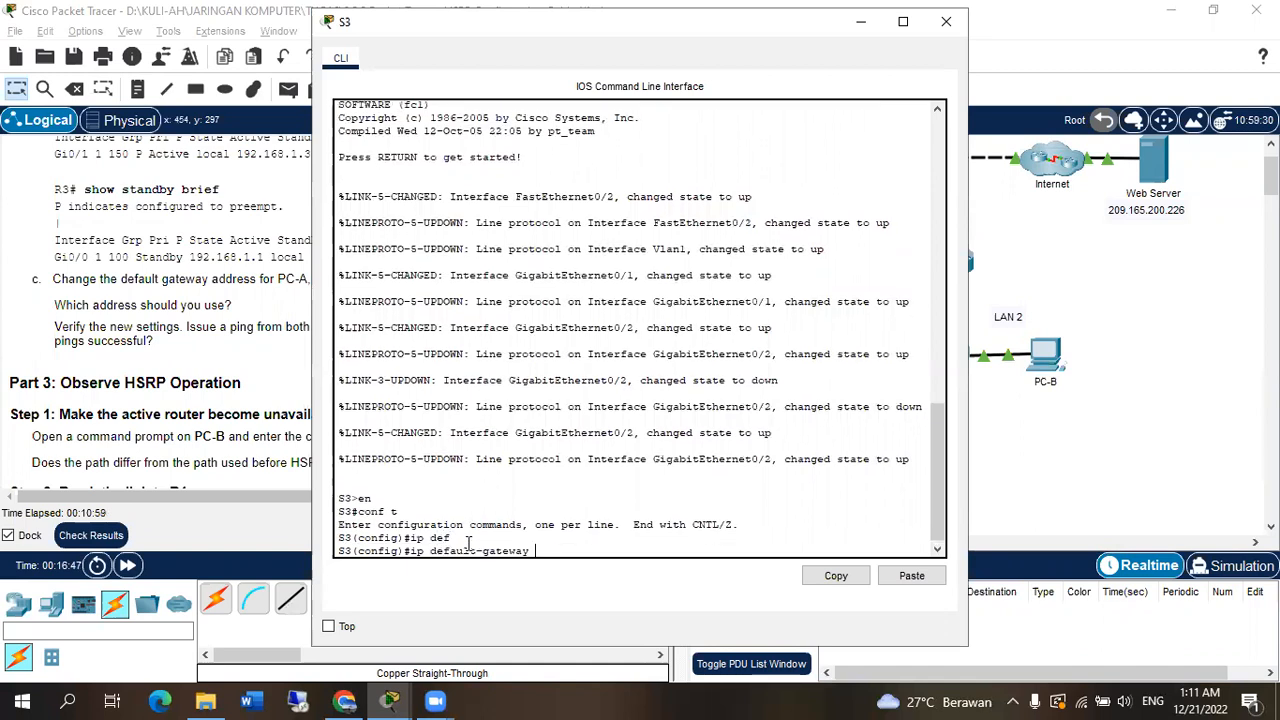
{"action": "type", "text": "192.168.1.254"}
{"action": "key", "text": "Return"}
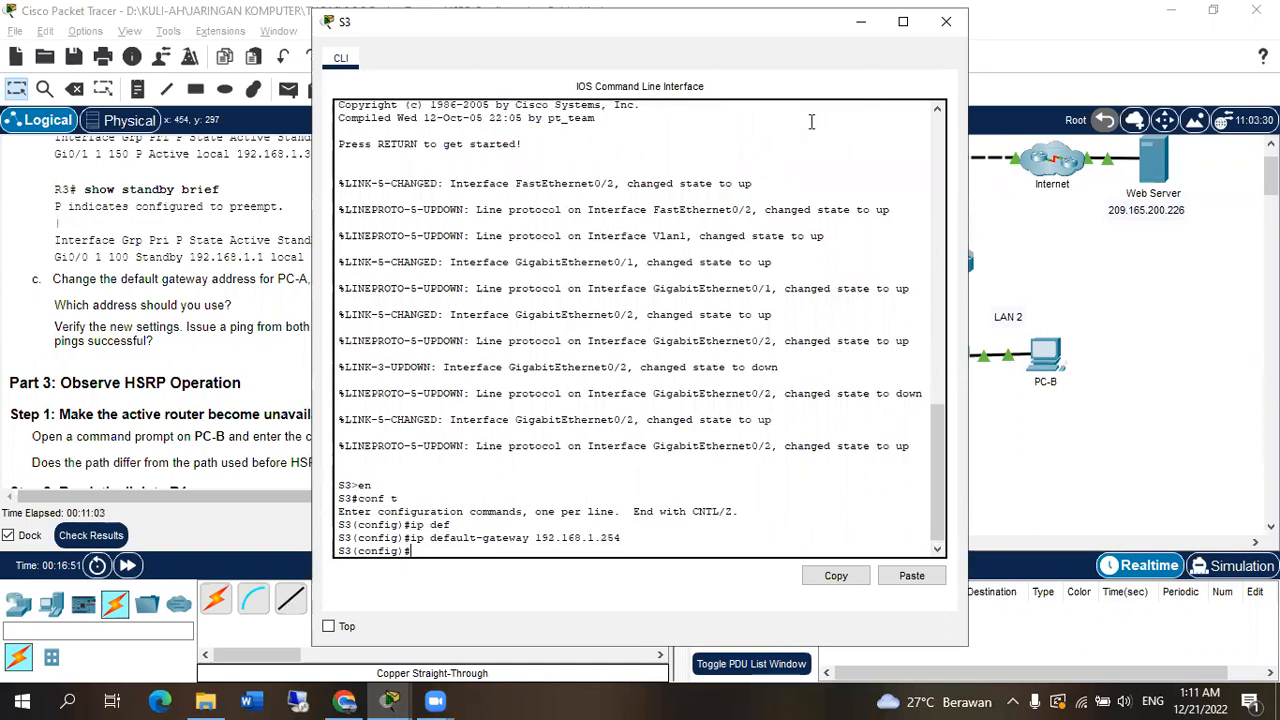
{"action": "left_click", "coordinate": [946, 21]}
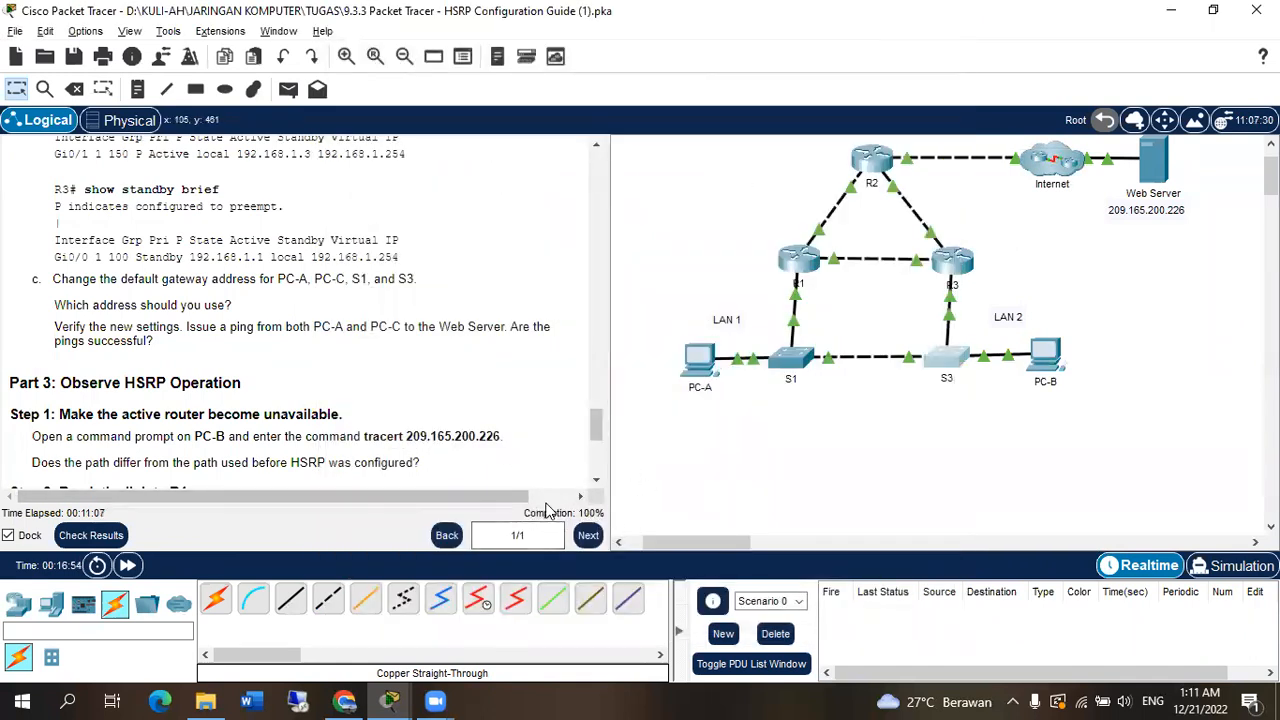
Read Part 3 of the guide on tracing the route from PC-B and breaking the link to R1
{"action": "scroll", "coordinate": [847, 270], "scroll_direction": "up", "scroll_amount": 1}
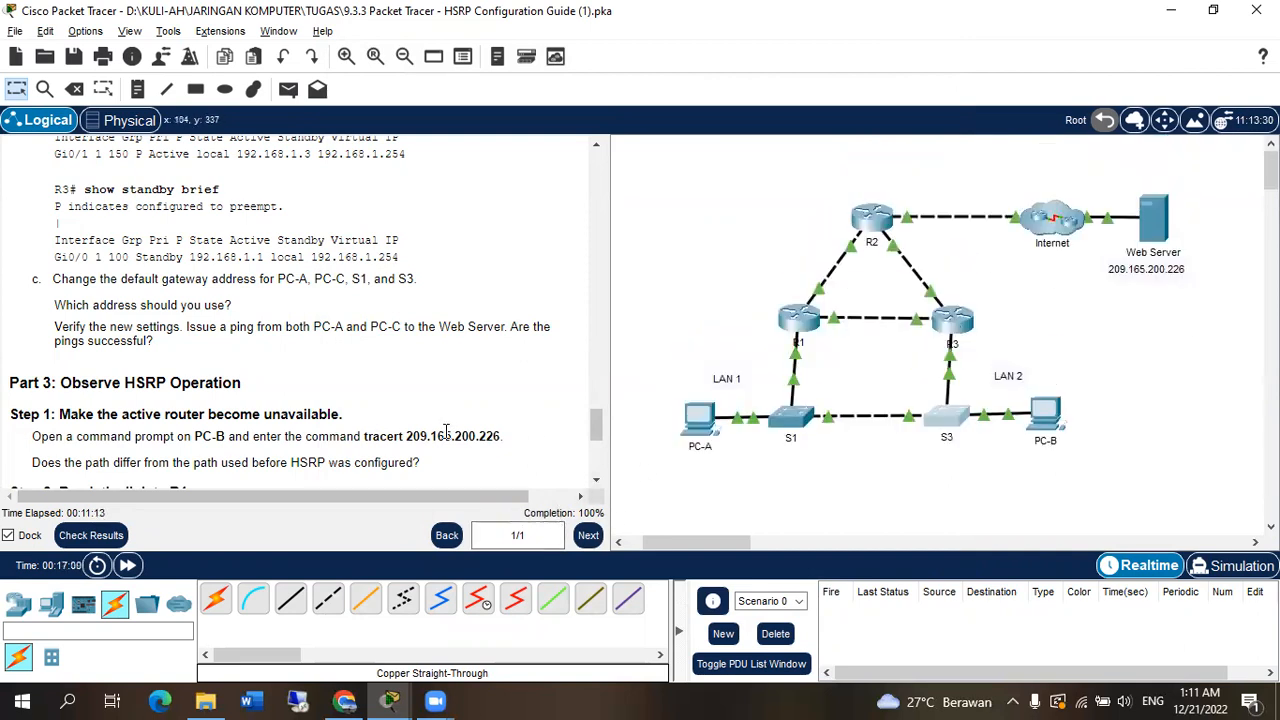
{"action": "scroll", "coordinate": [193, 402], "scroll_direction": "down", "scroll_amount": 5}
{"action": "scroll", "coordinate": [193, 402], "scroll_direction": "up", "scroll_amount": 3}
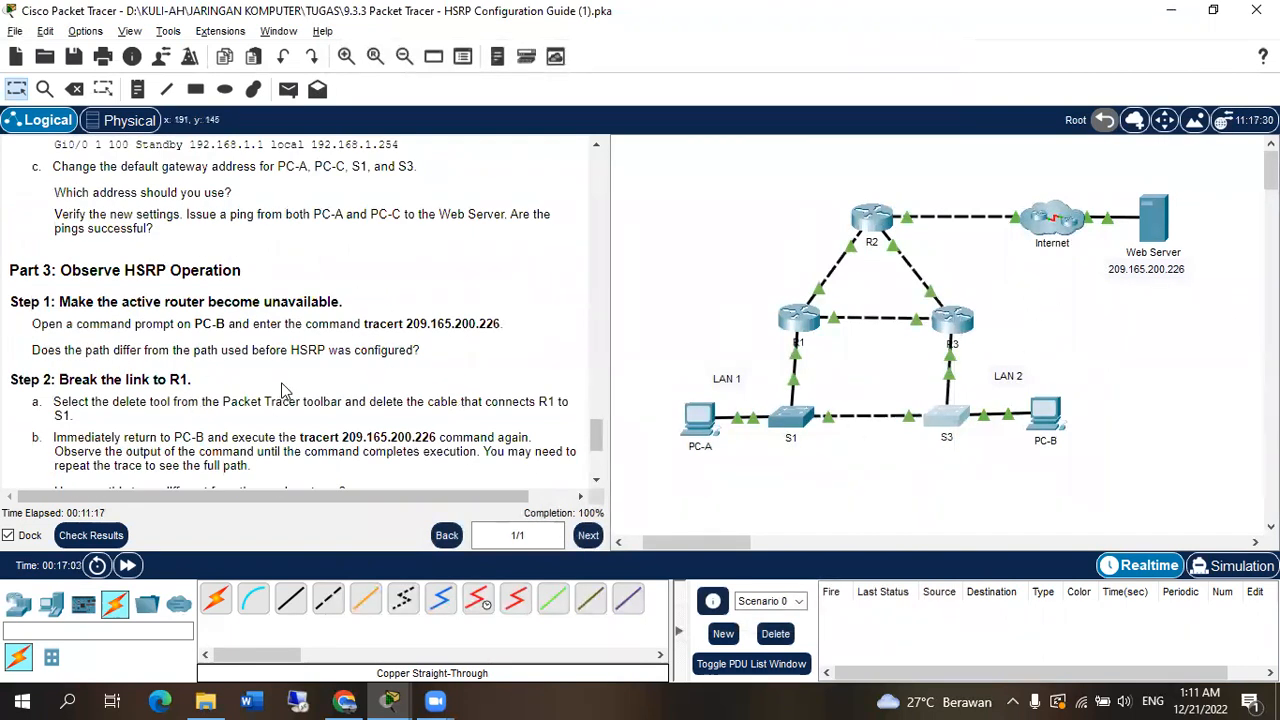
{"action": "scroll", "coordinate": [284, 370], "scroll_direction": "down", "scroll_amount": 1}
{"action": "scroll", "coordinate": [290, 335], "scroll_direction": "down", "scroll_amount": 4}
{"action": "scroll", "coordinate": [185, 280], "scroll_direction": "up", "scroll_amount": 5}
{"action": "scroll", "coordinate": [185, 278], "scroll_direction": "down", "scroll_amount": 4}
{"action": "scroll", "coordinate": [418, 334], "scroll_direction": "up", "scroll_amount": 4}
{"action": "scroll", "coordinate": [343, 312], "scroll_direction": "down", "scroll_amount": 1}
{"action": "scroll", "coordinate": [296, 311], "scroll_direction": "up", "scroll_amount": 2}
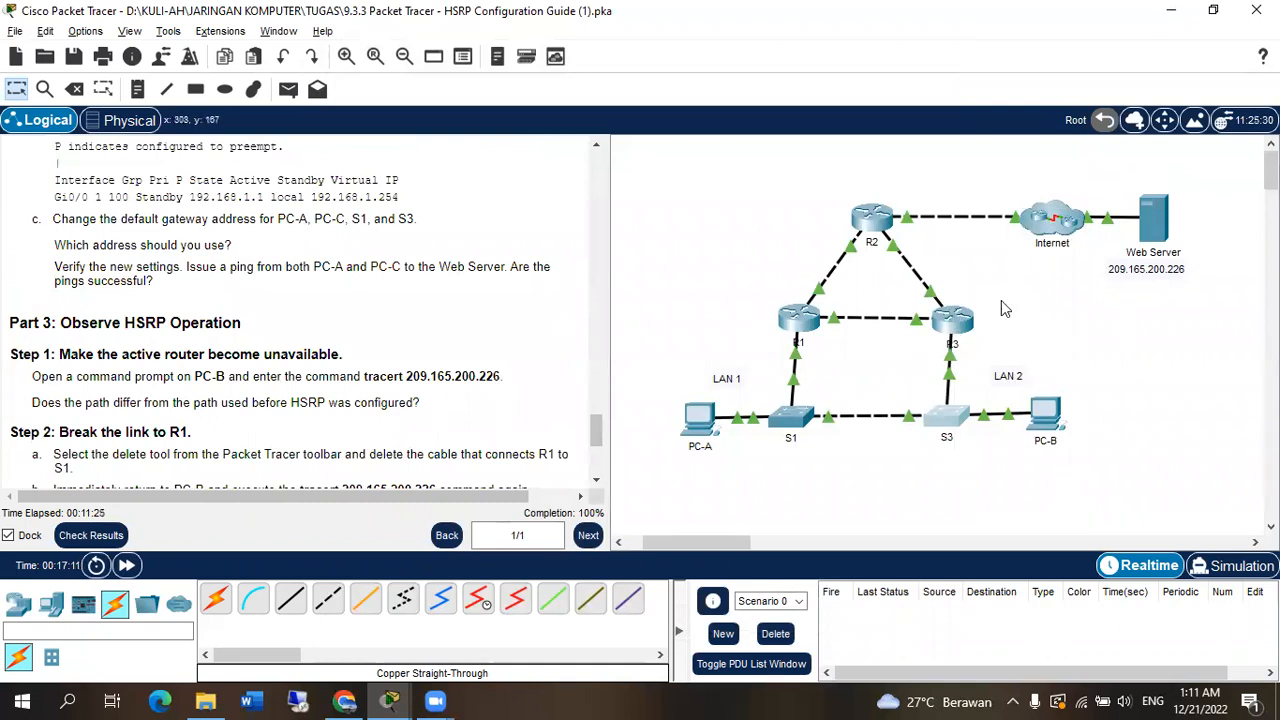
{"action": "scroll", "coordinate": [403, 445], "scroll_direction": "down", "scroll_amount": 1}
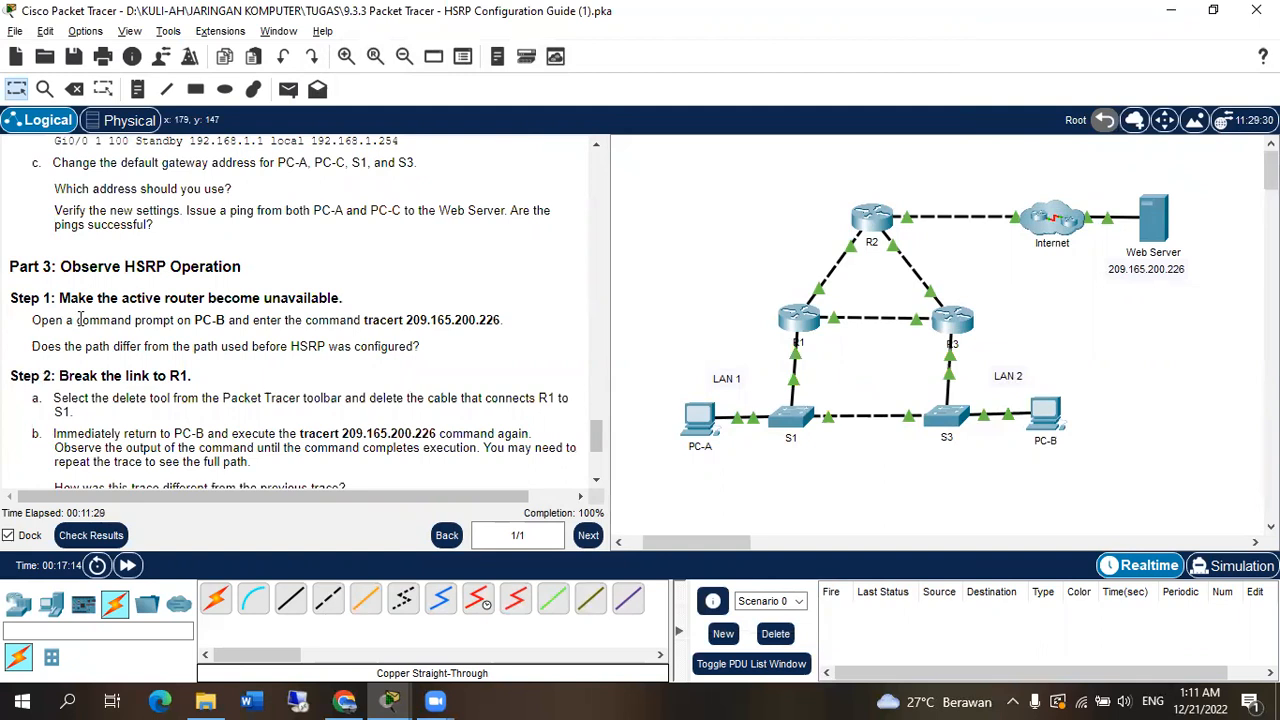
Run tracert 209.165.200.226 from PC-B's command prompt, check the first hop, and return to the topology
{"action": "left_click", "coordinate": [1047, 414]}
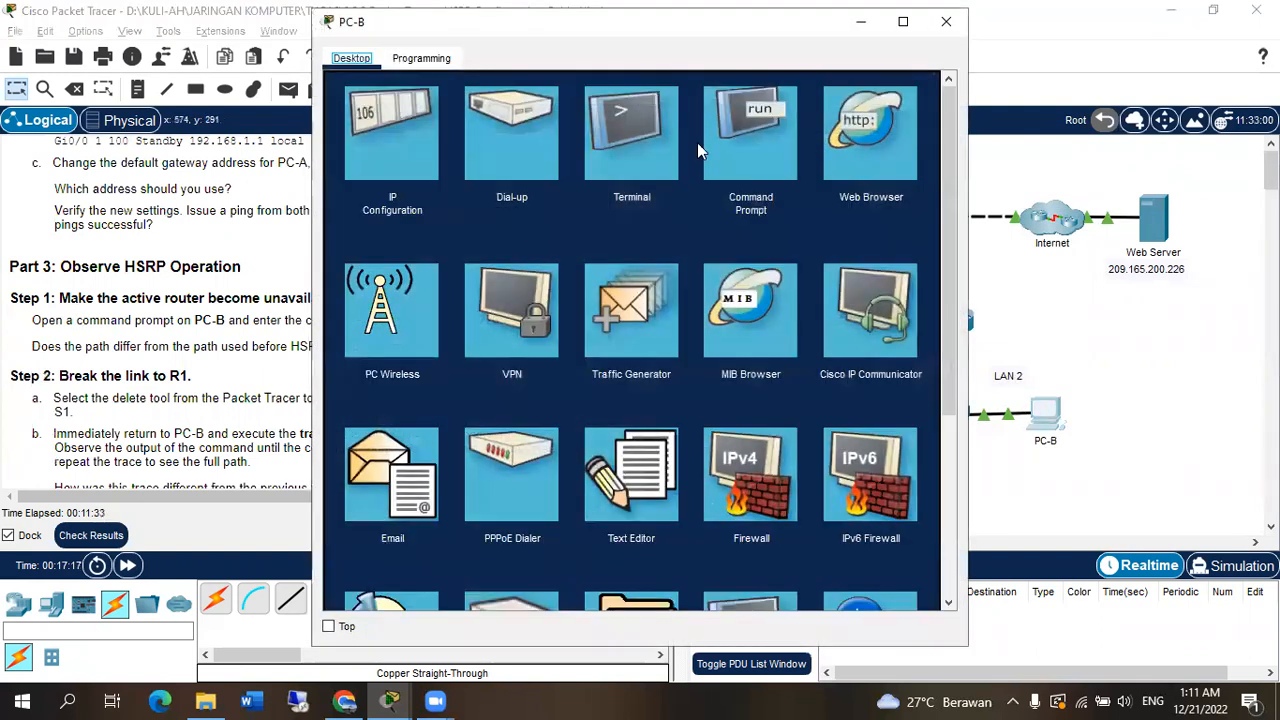
{"action": "left_click", "coordinate": [745, 135]}
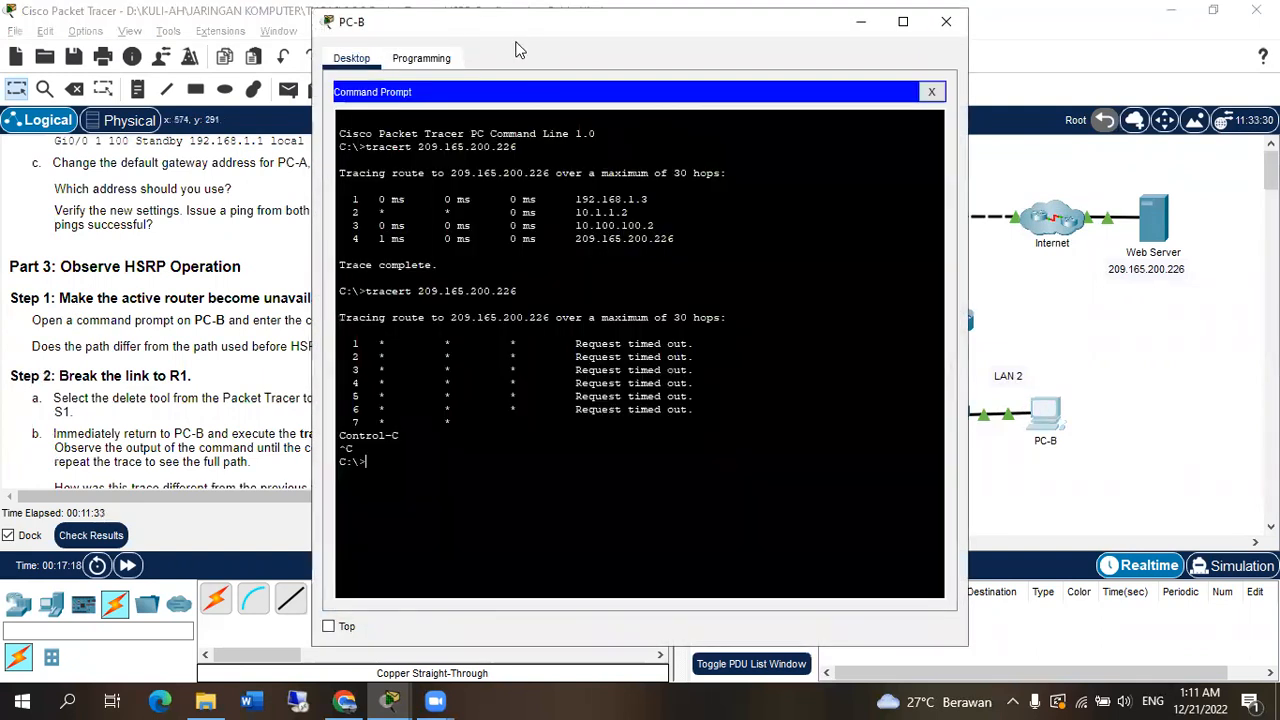
{"action": "left_click_drag", "start_coordinate": [508, 26], "coordinate": [779, 35]}
{"action": "key", "text": "Up"}
{"action": "key", "text": "Return"}
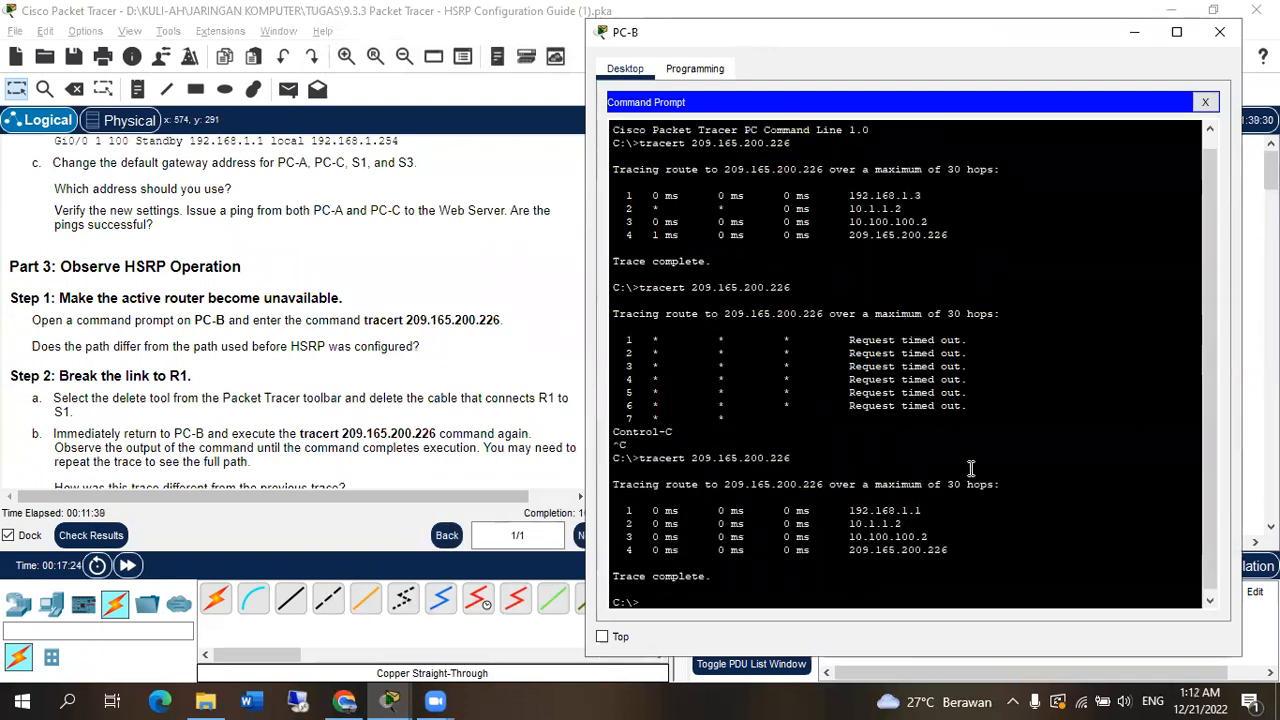
{"action": "left_click_drag", "start_coordinate": [916, 511], "coordinate": [924, 511]}
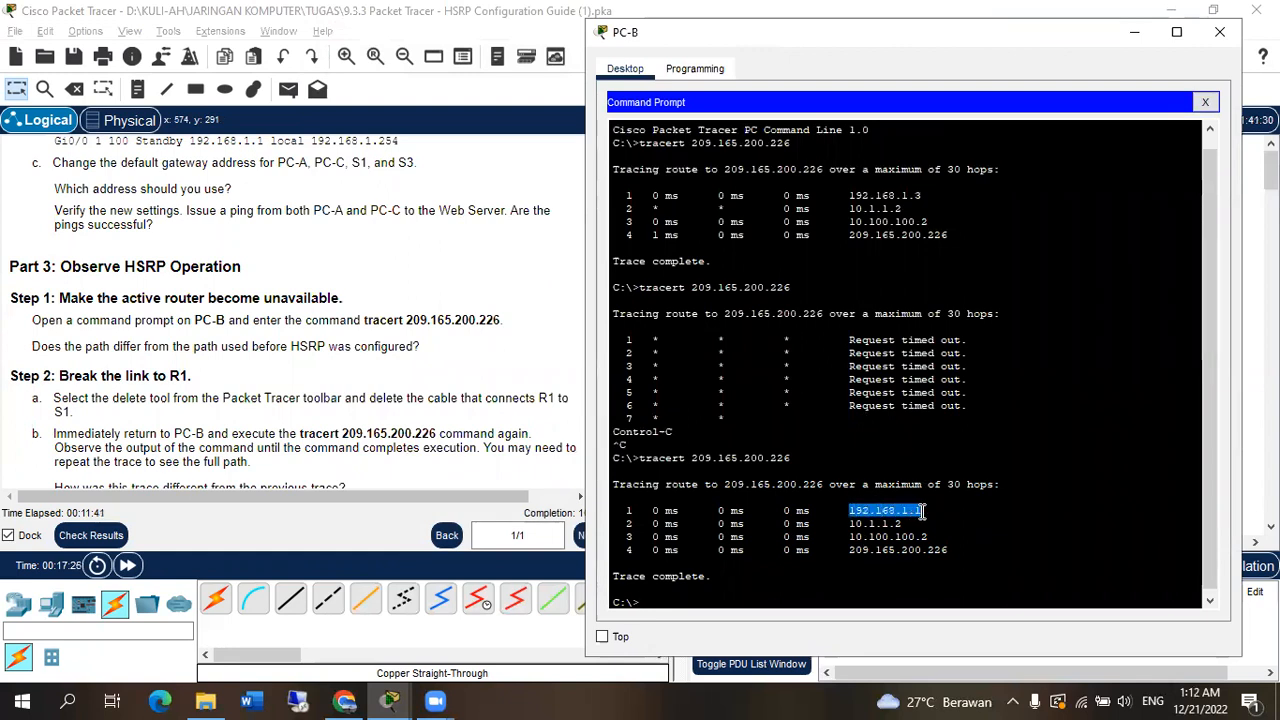
{"action": "key", "text": "alt+Tab"}
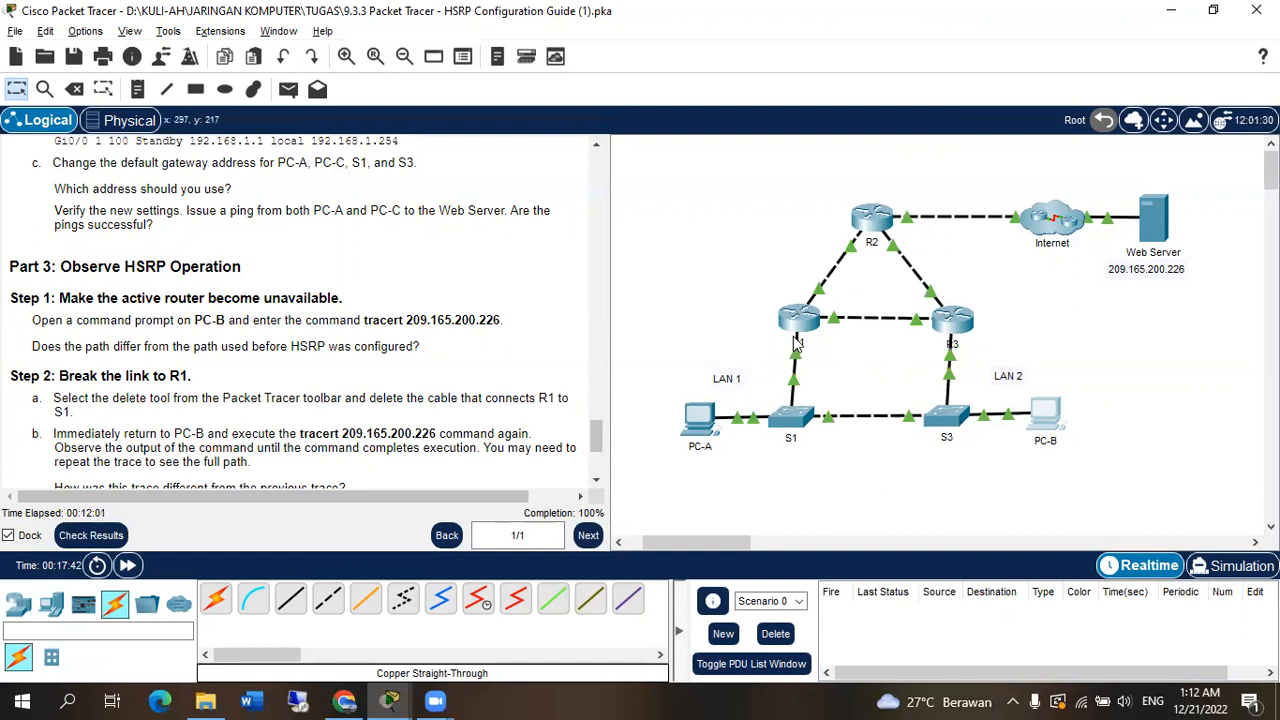
Compare the hops of PC-B's latest trace with the topology and read the guide's Step 2 on breaking the link to R1
{"action": "key", "text": "alt+Tab"}
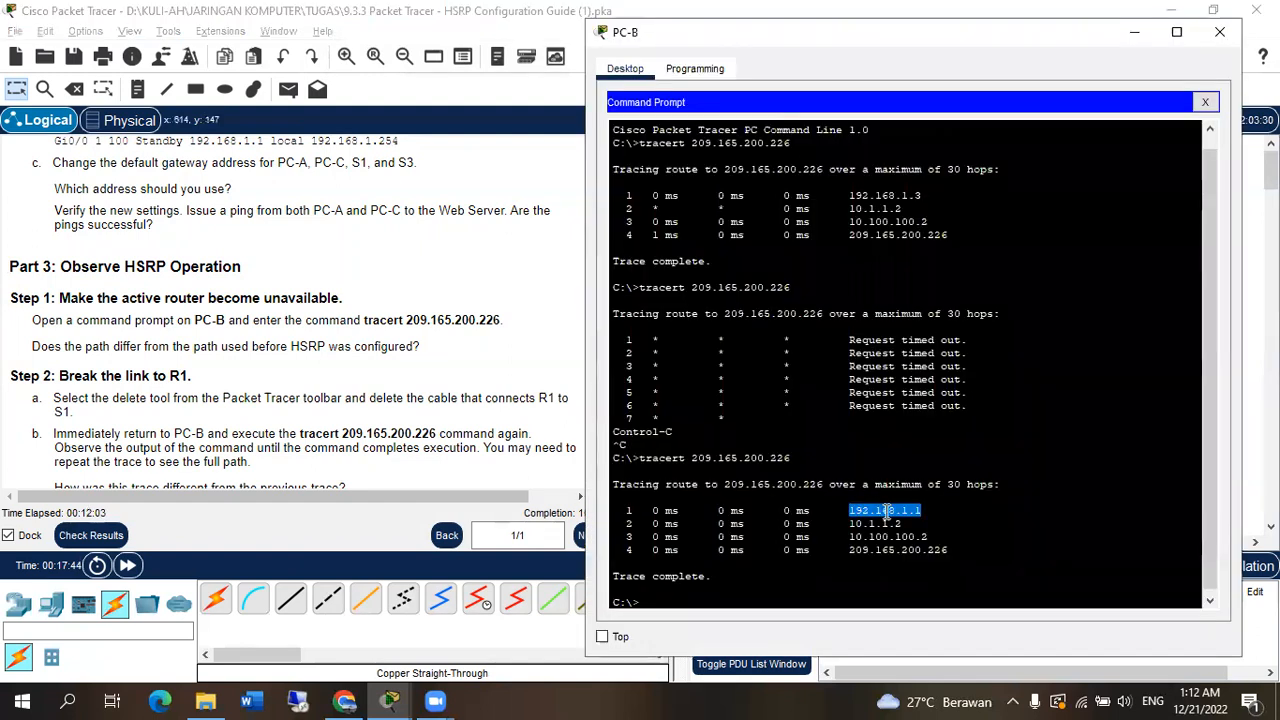
{"action": "key", "text": "alt+Tab"}
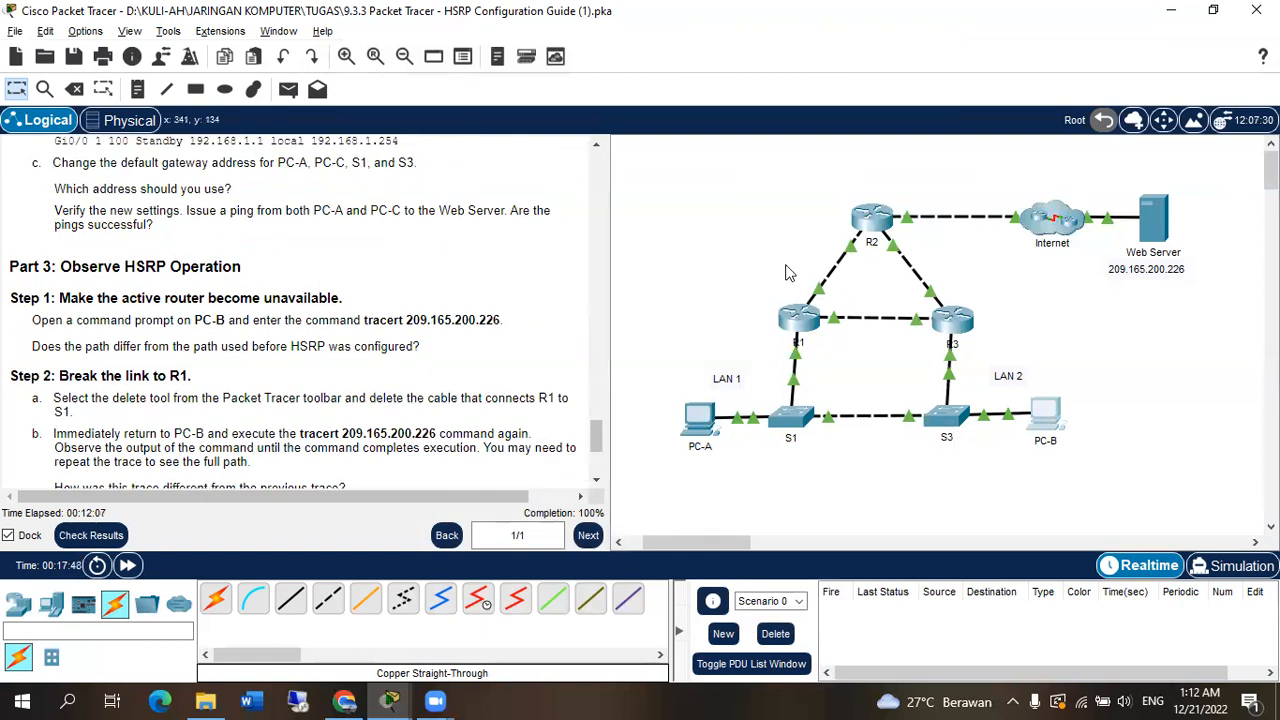
{"action": "key", "text": "alt+Tab"}
{"action": "scroll", "coordinate": [888, 521], "scroll_direction": "down", "scroll_amount": 1}
{"action": "key", "text": "alt+Tab"}
{"action": "scroll", "coordinate": [380, 437], "scroll_direction": "down", "scroll_amount": 1}
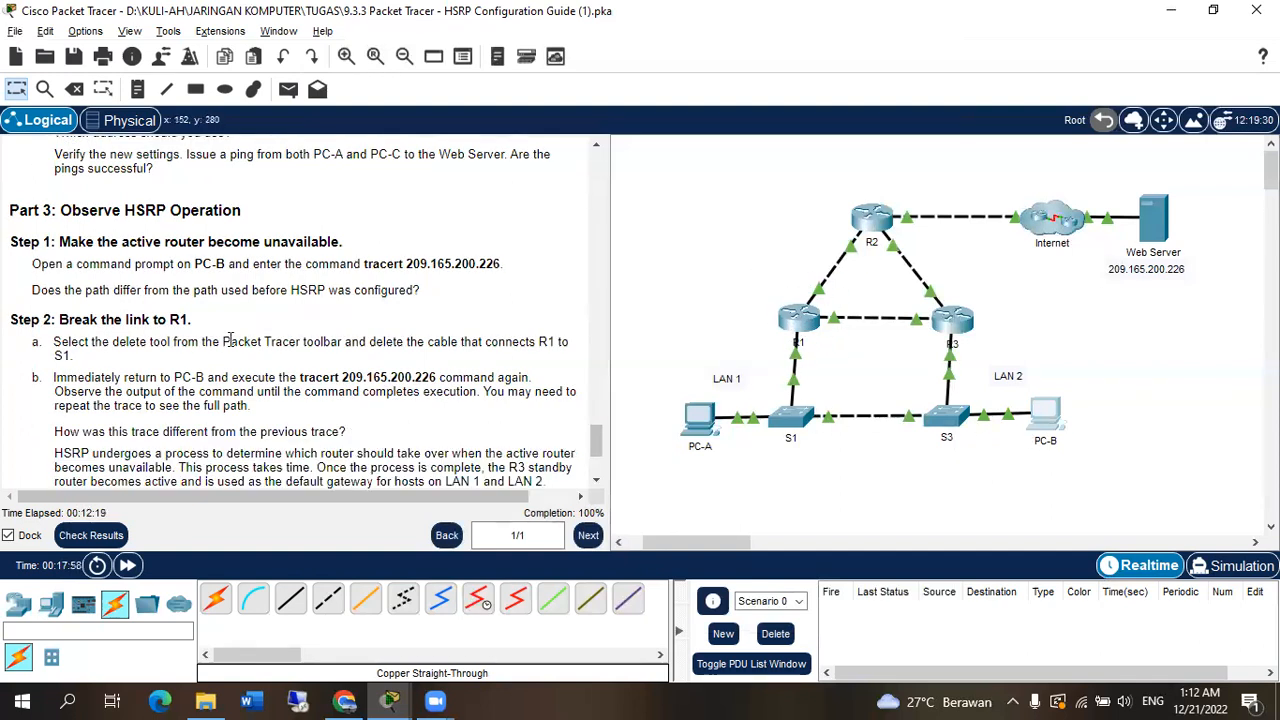
{"action": "scroll", "coordinate": [100, 298], "scroll_direction": "down", "scroll_amount": 2}
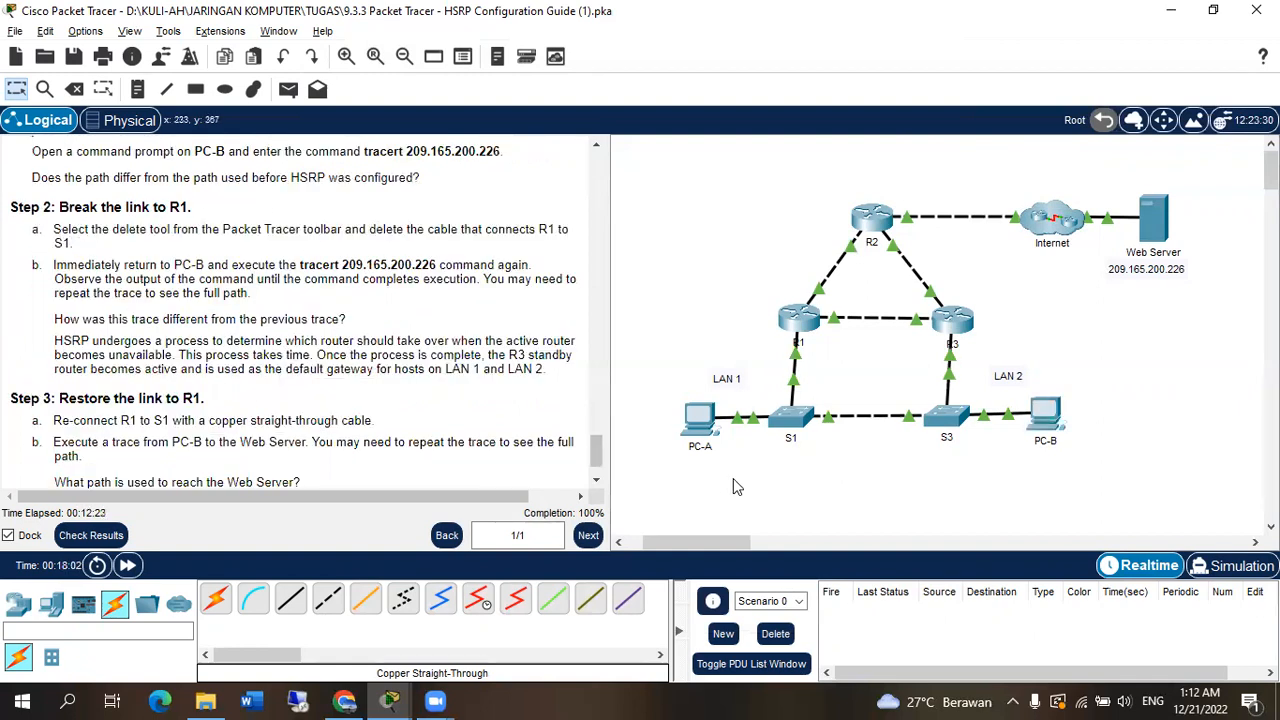
Delete the cable that connects R1 to S1 and return to the selection tool
{"action": "left_click", "coordinate": [84, 89]}
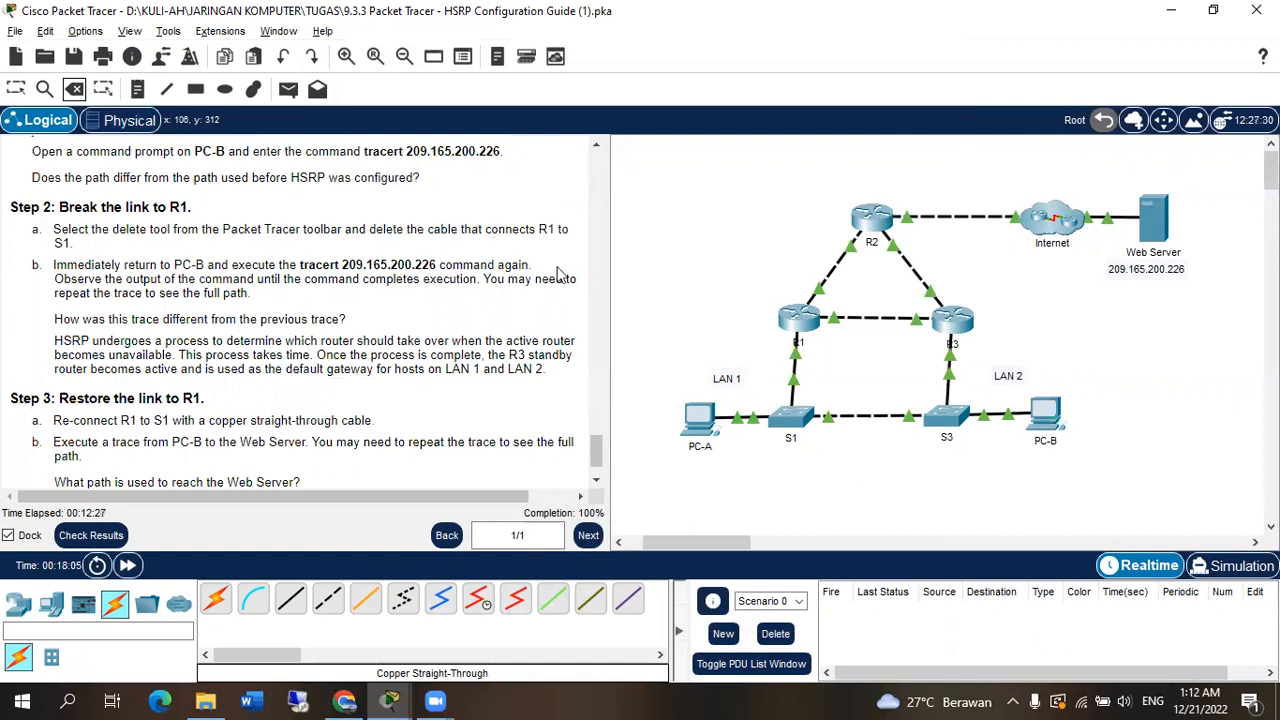
{"action": "left_click", "coordinate": [793, 352]}
{"action": "left_click", "coordinate": [15, 89]}
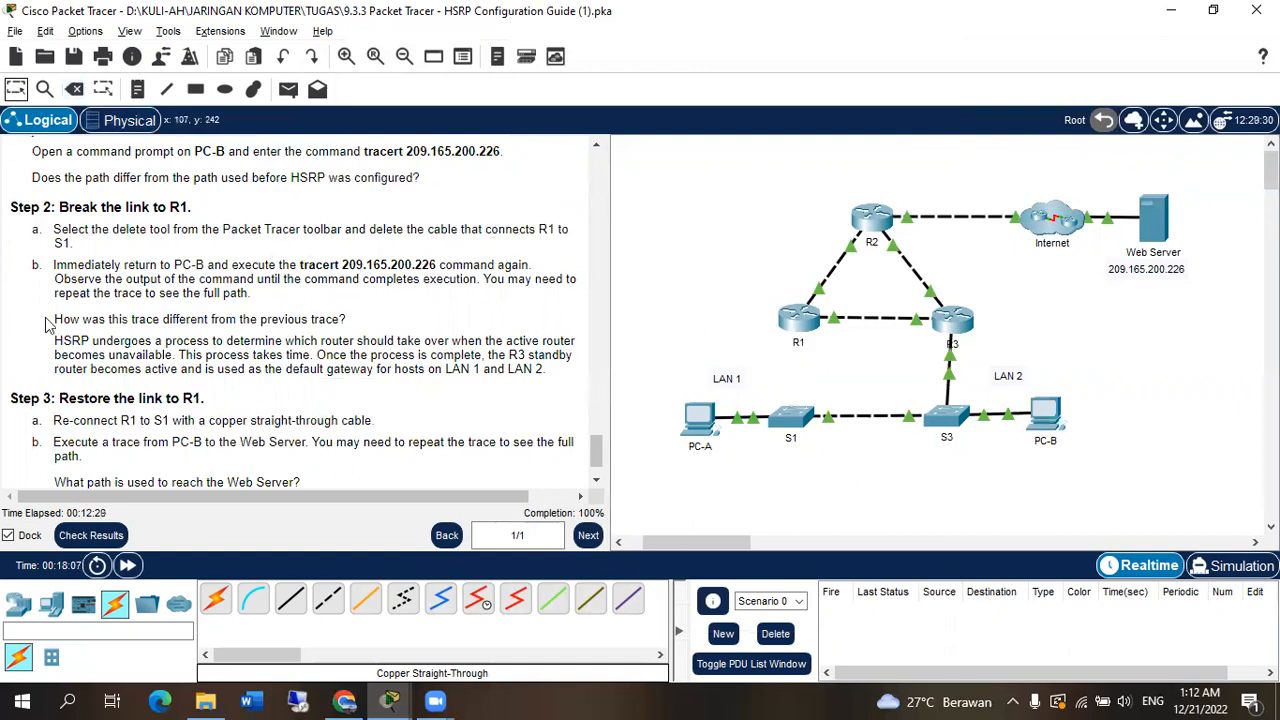
Rerun tracert 209.165.200.226 from PC-B's command prompt and fast-forward the simulation time until the trace completes
{"action": "left_click", "coordinate": [1043, 418]}
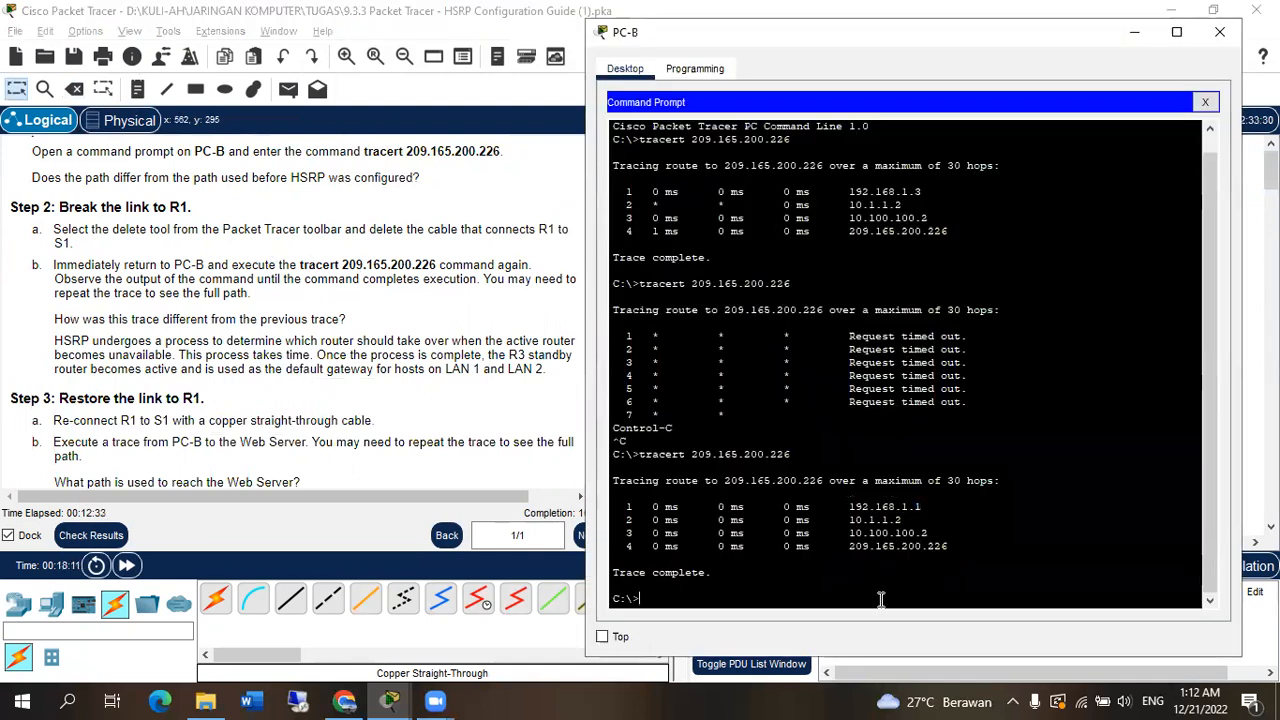
{"action": "key", "text": "Up"}
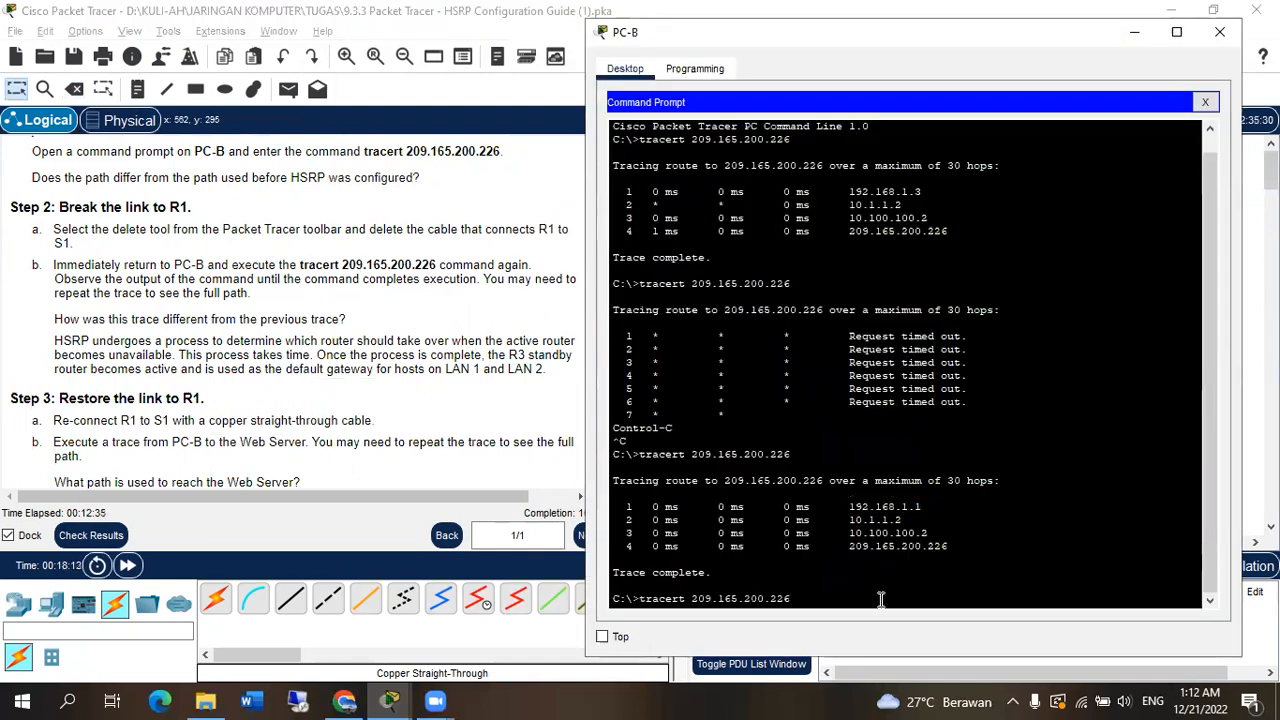
{"action": "key", "text": "Return"}
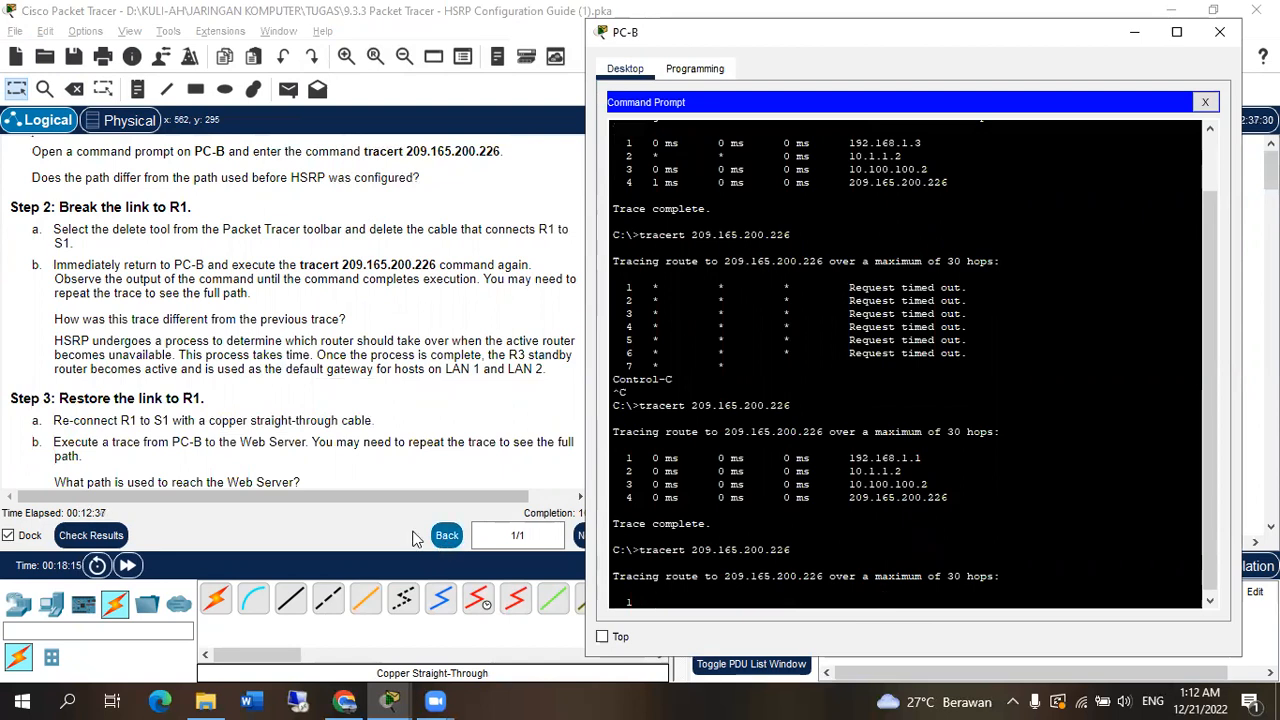
{"action": "left_click", "coordinate": [363, 450]}
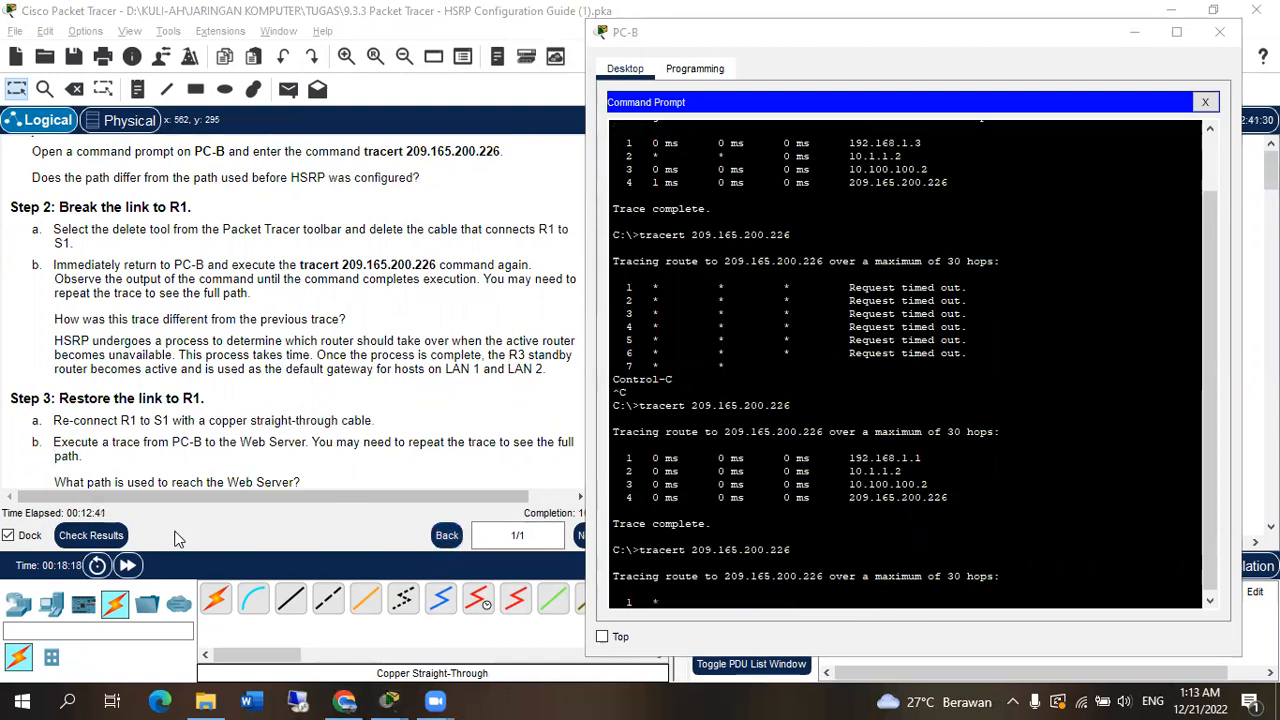
{"action": "left_click", "coordinate": [127, 565]}
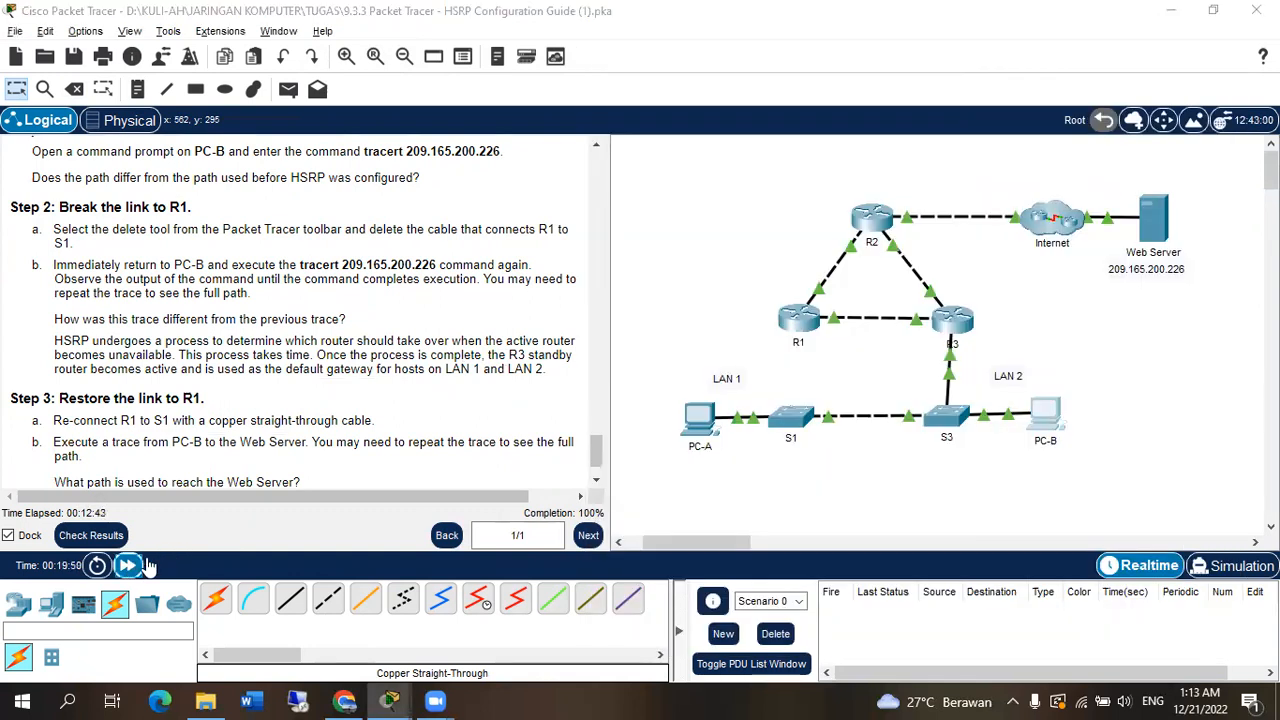
{"action": "left_click", "coordinate": [141, 564]}
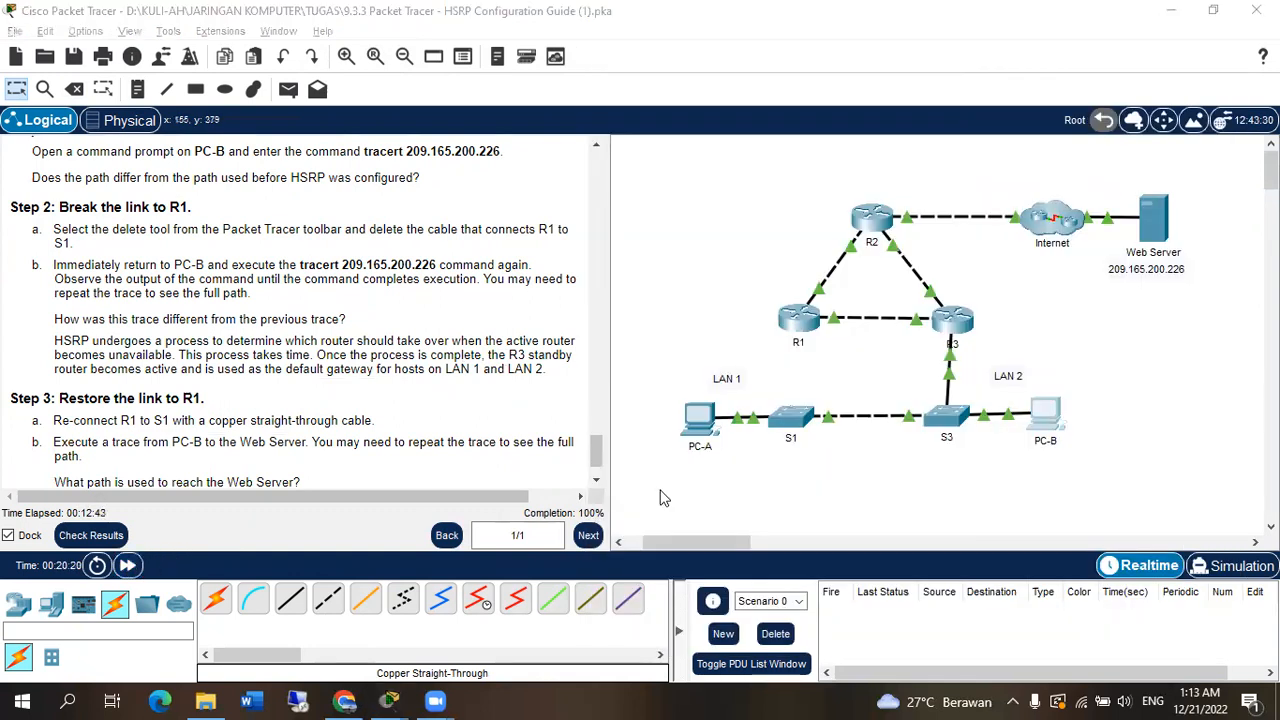
{"action": "key", "text": "alt+Tab"}
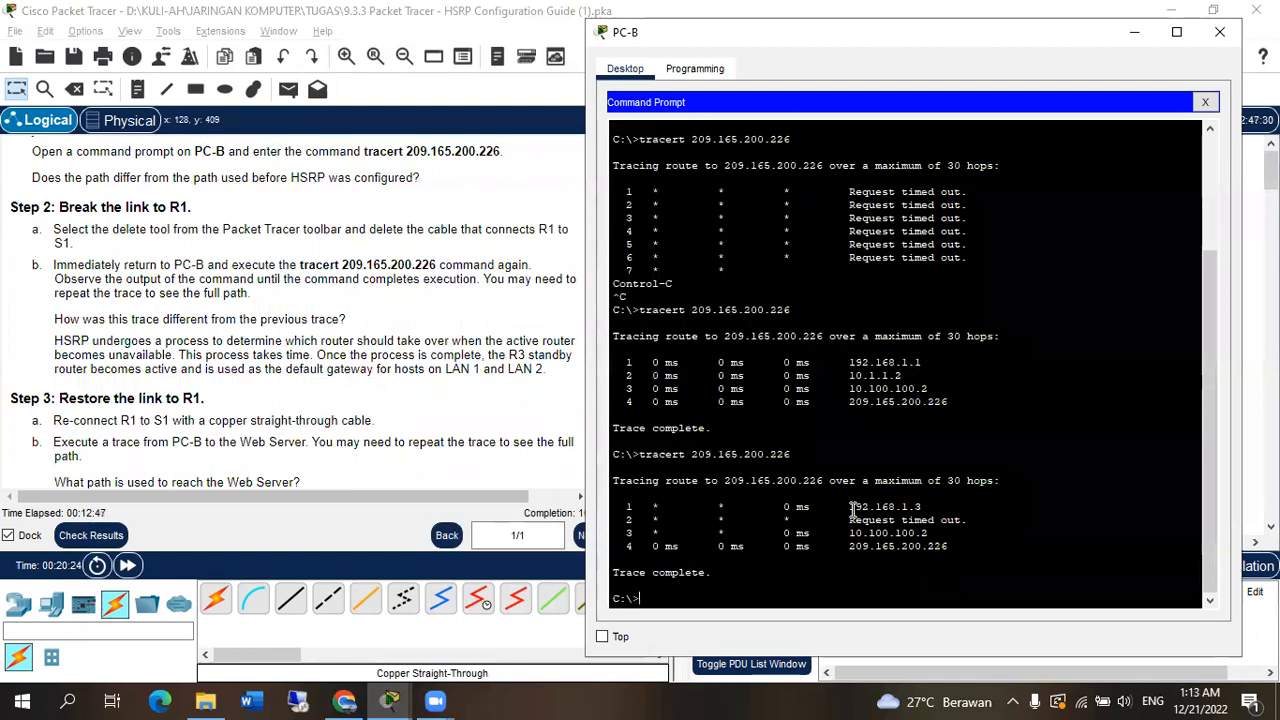
Compare the hops of PC-B's new trace with the routers and remaining links in the topology
{"action": "key", "text": "alt+Tab"}
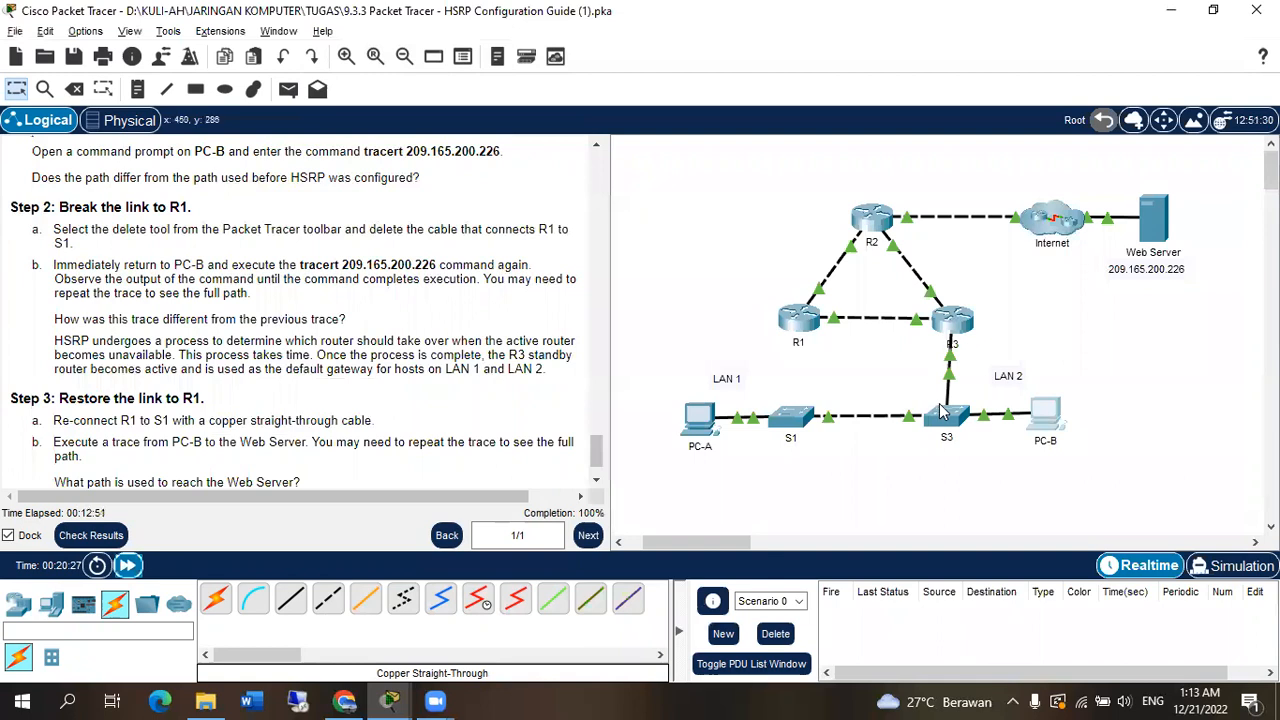
{"action": "key", "text": "alt+Tab"}
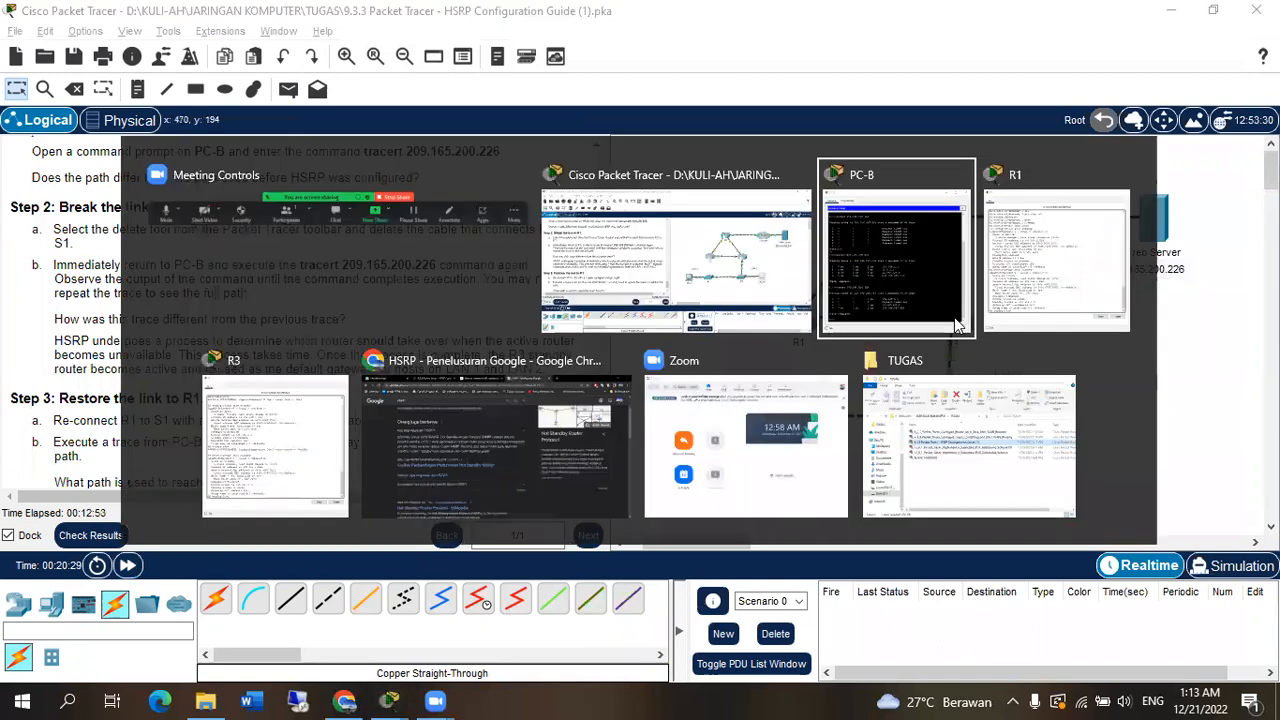
{"action": "key", "text": "alt+Tab"}
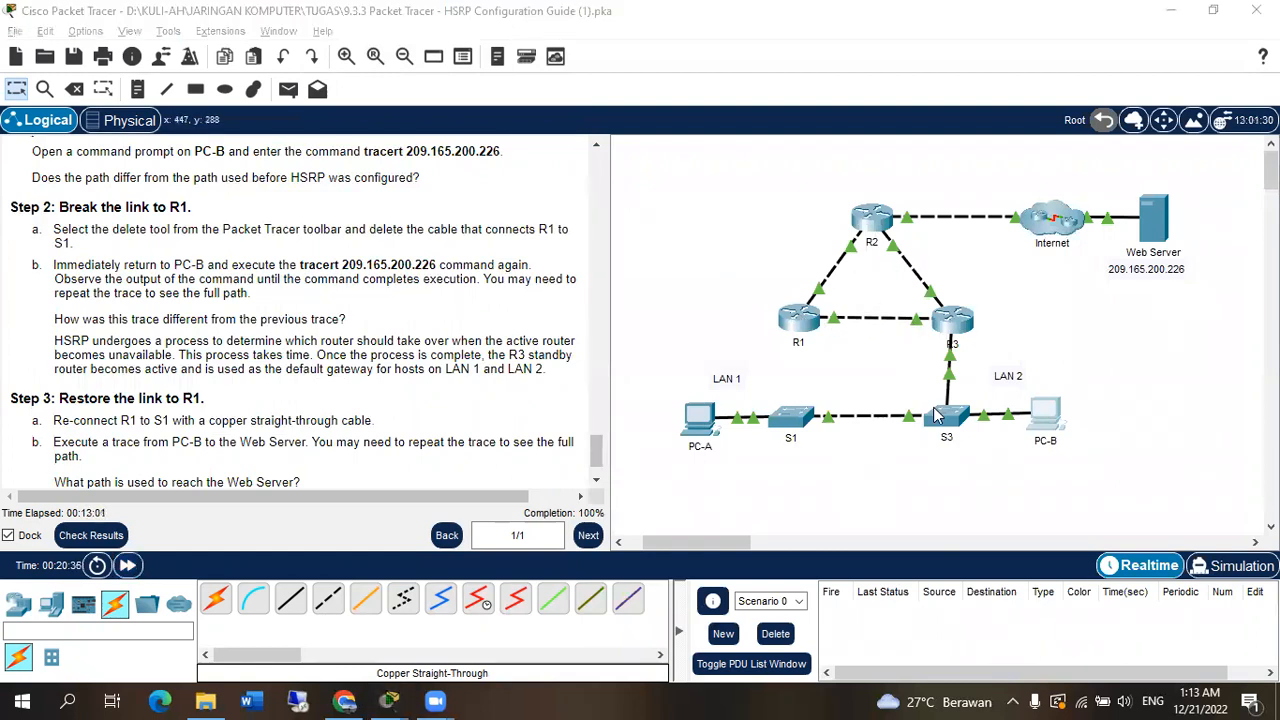
{"action": "key", "text": "alt+Tab"}
{"action": "key", "text": "alt+Tab"}
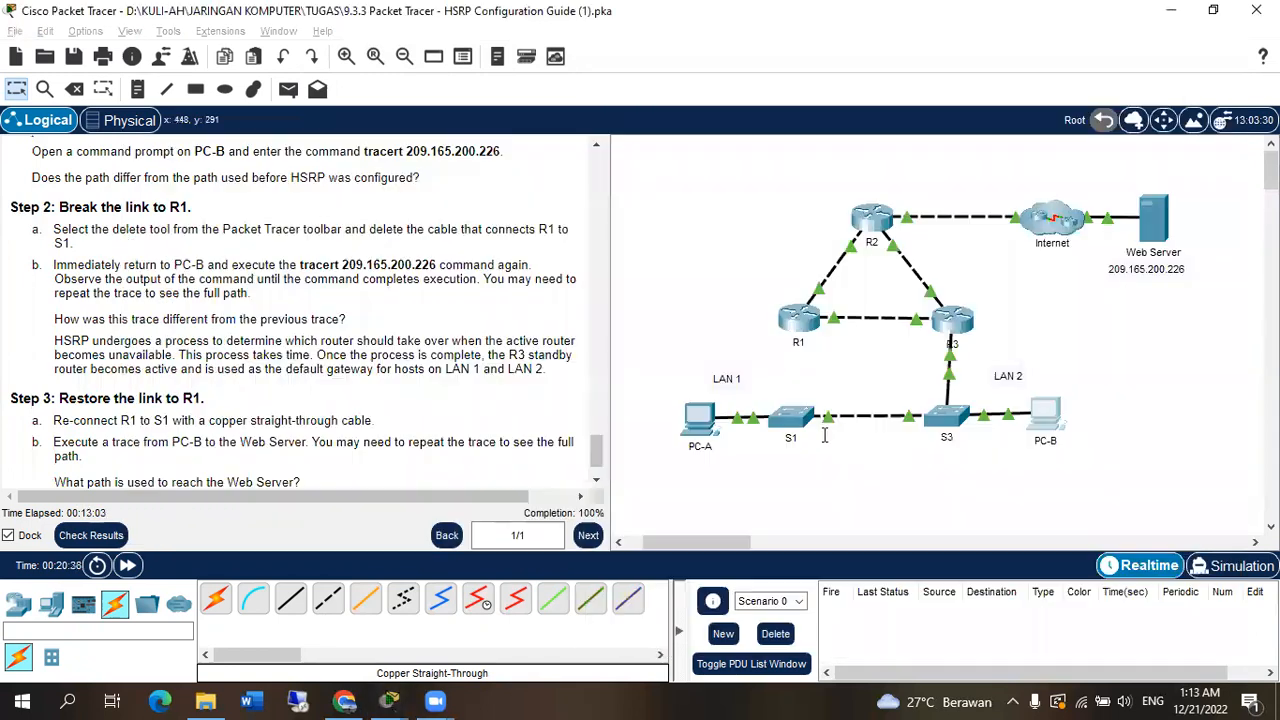
{"action": "key", "text": "alt+Tab"}
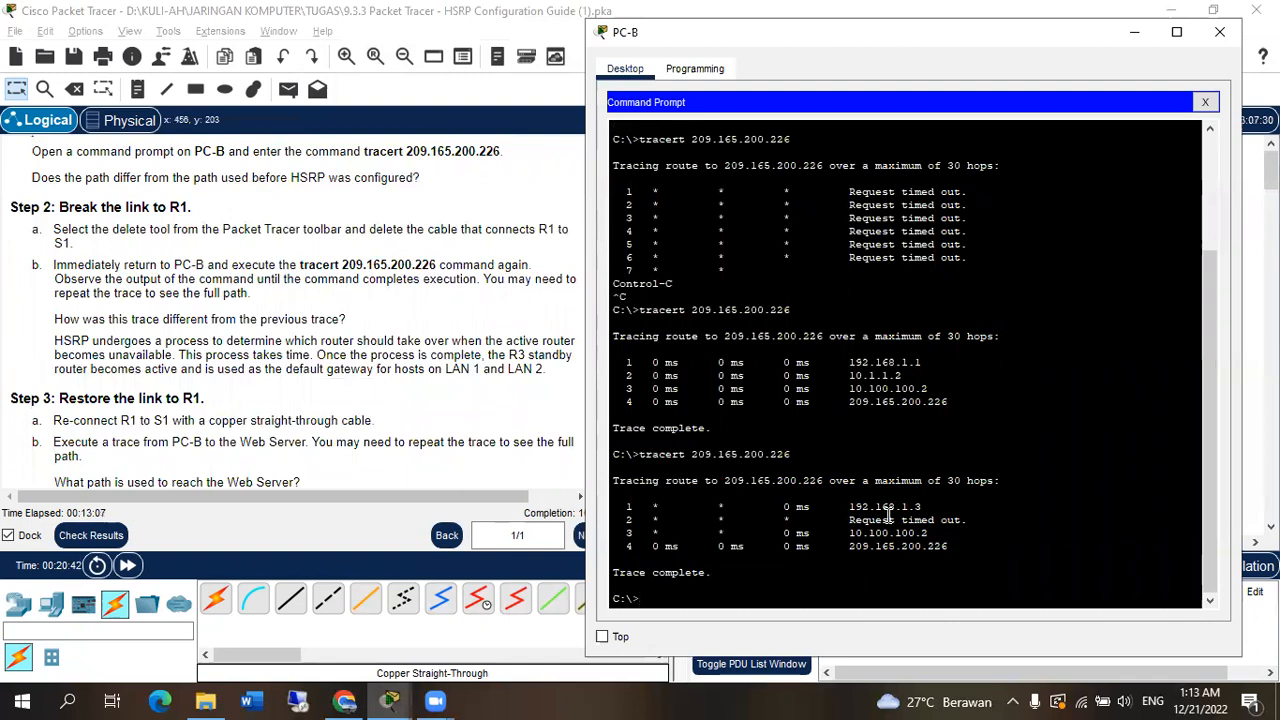
{"action": "key", "text": "alt+Tab"}
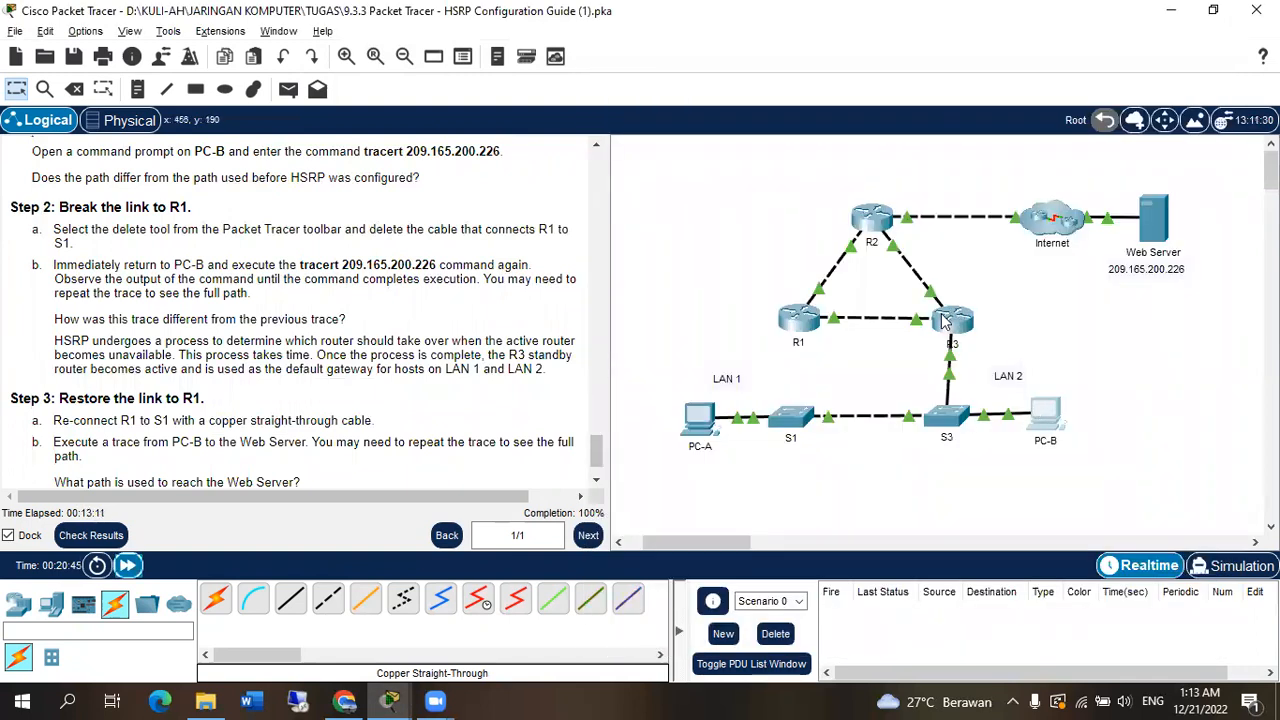
{"action": "key", "text": "alt+Tab"}
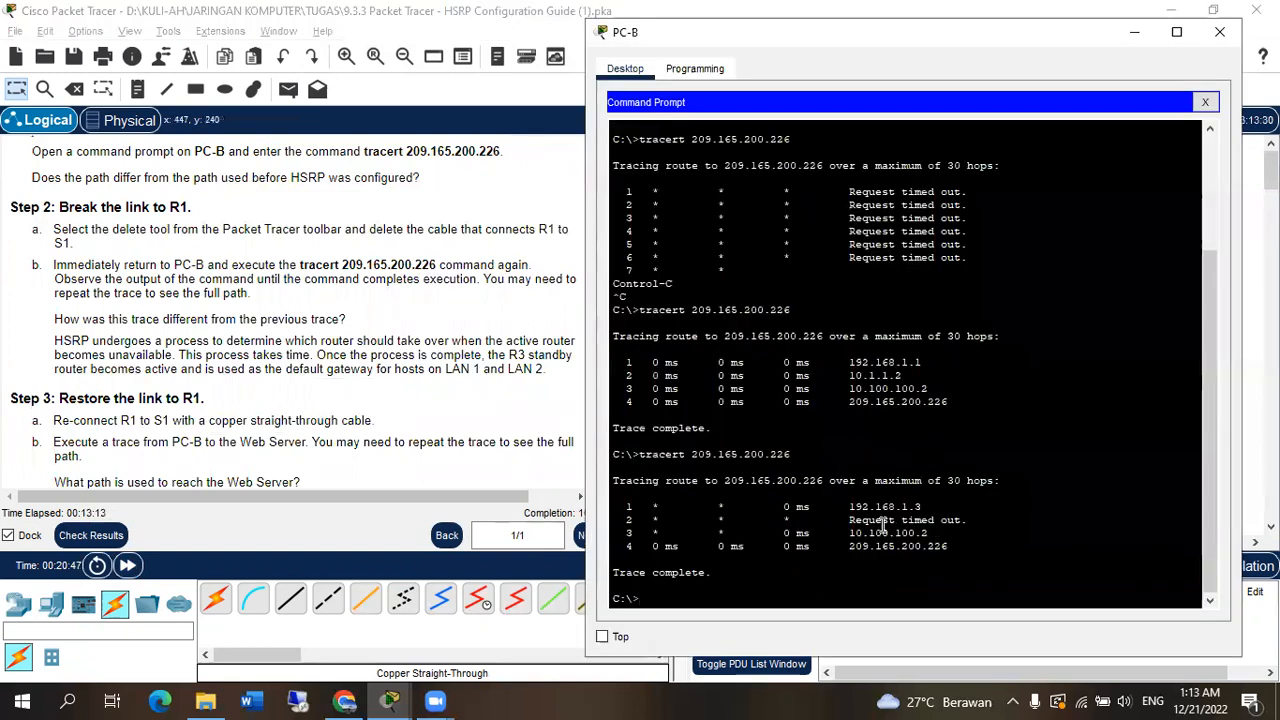
Read the guide's question on how the trace differs and the Step 3 instructions for restoring the link to R1
{"action": "left_click", "coordinate": [384, 402]}
{"action": "scroll", "coordinate": [390, 418], "scroll_direction": "down", "scroll_amount": 1}
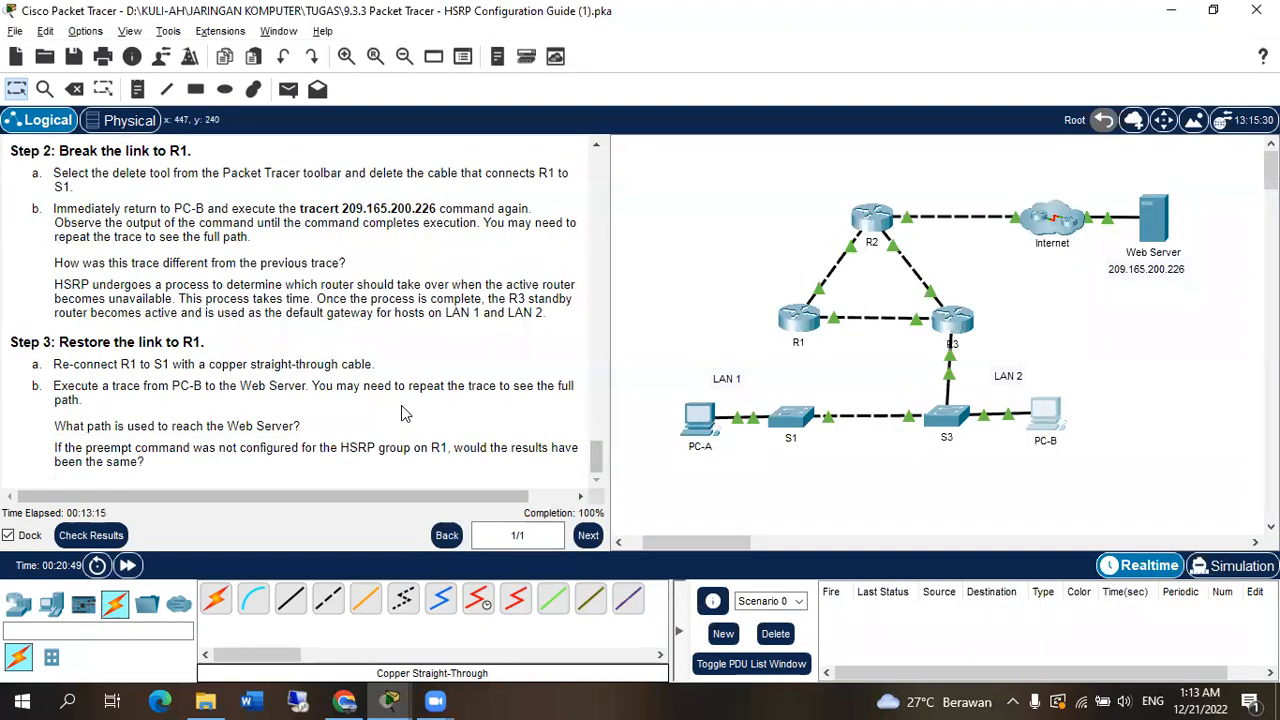
{"action": "scroll", "coordinate": [401, 405], "scroll_direction": "up", "scroll_amount": 1}
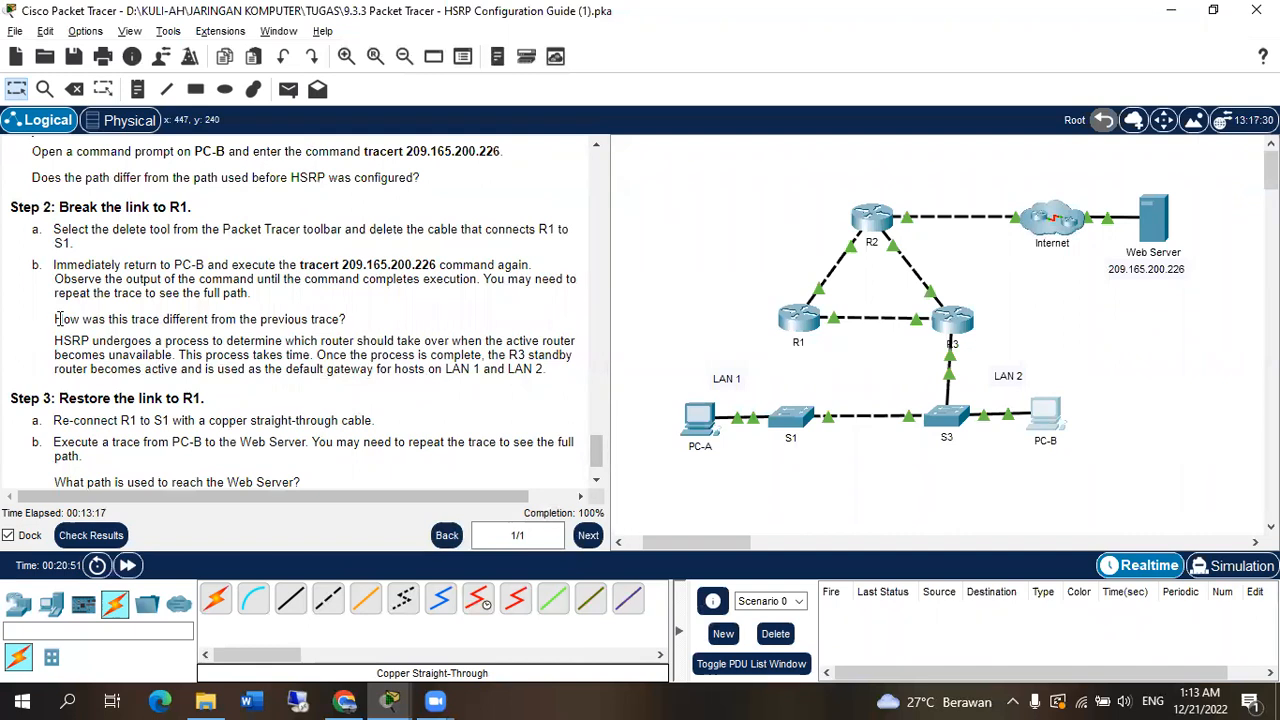
{"action": "scroll", "coordinate": [420, 345], "scroll_direction": "down", "scroll_amount": 1}
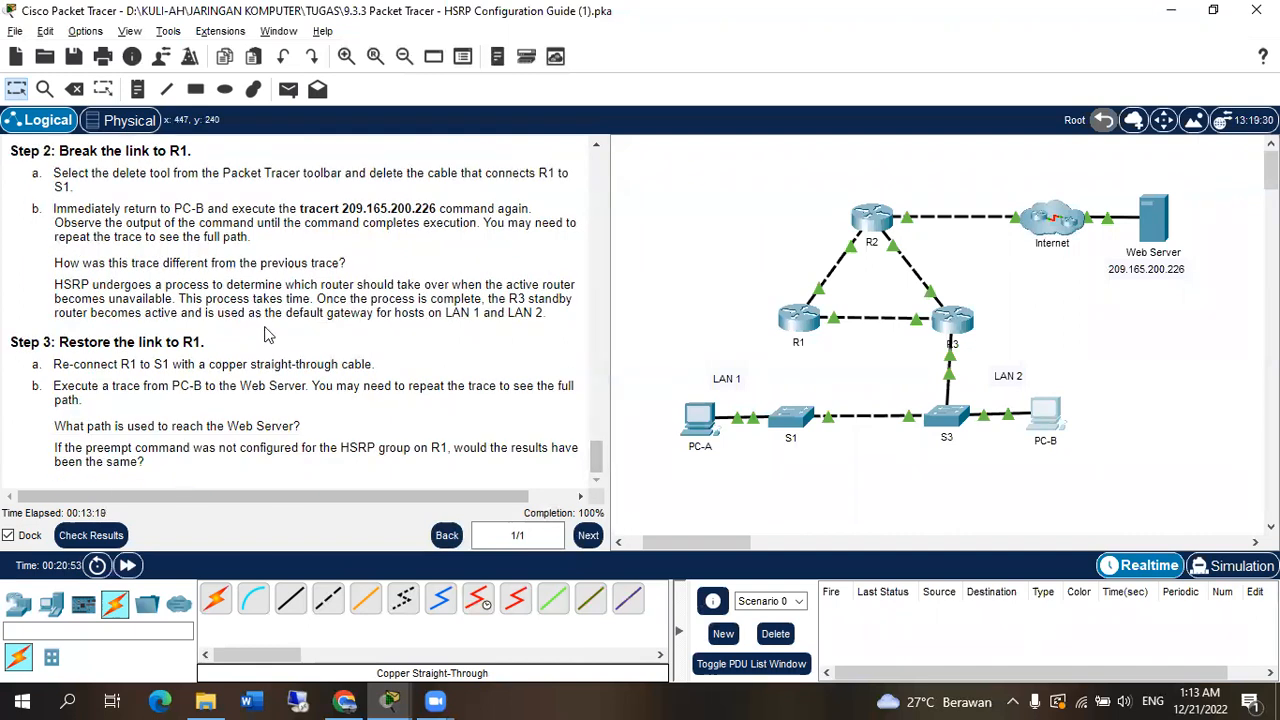
{"action": "left_click_drag", "start_coordinate": [318, 263], "coordinate": [81, 263]}
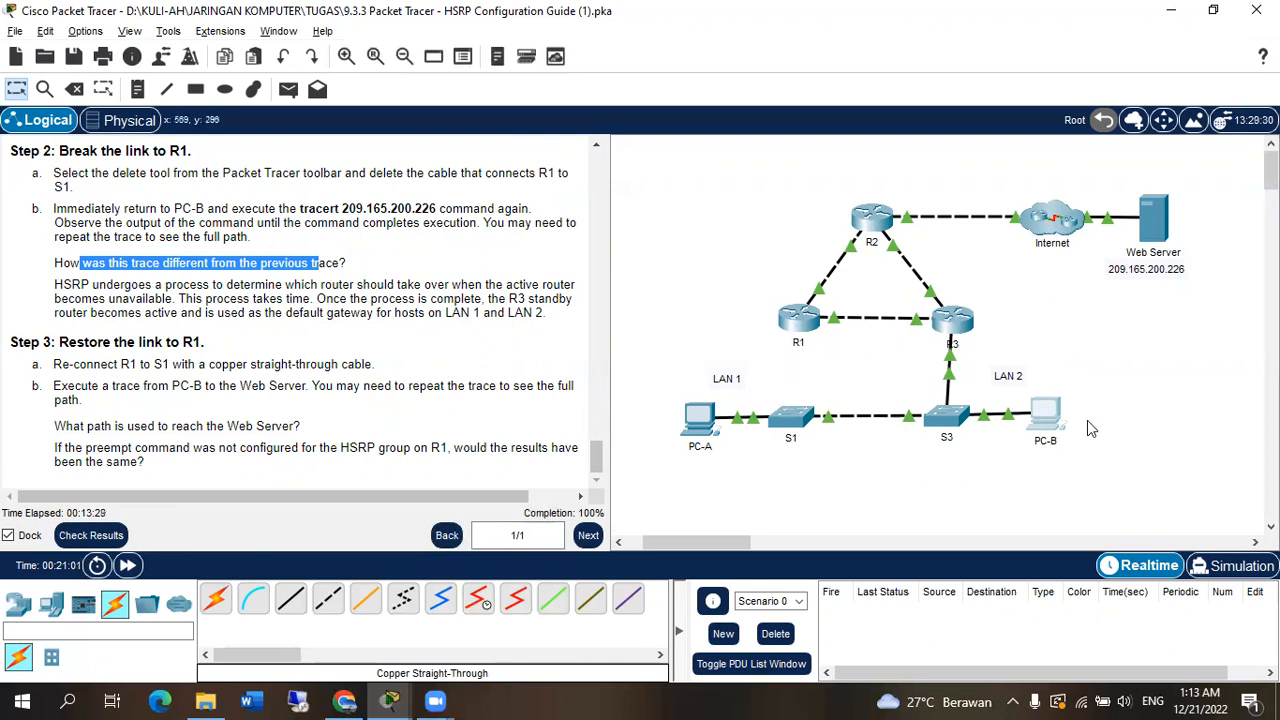
{"action": "left_click", "coordinate": [270, 362]}
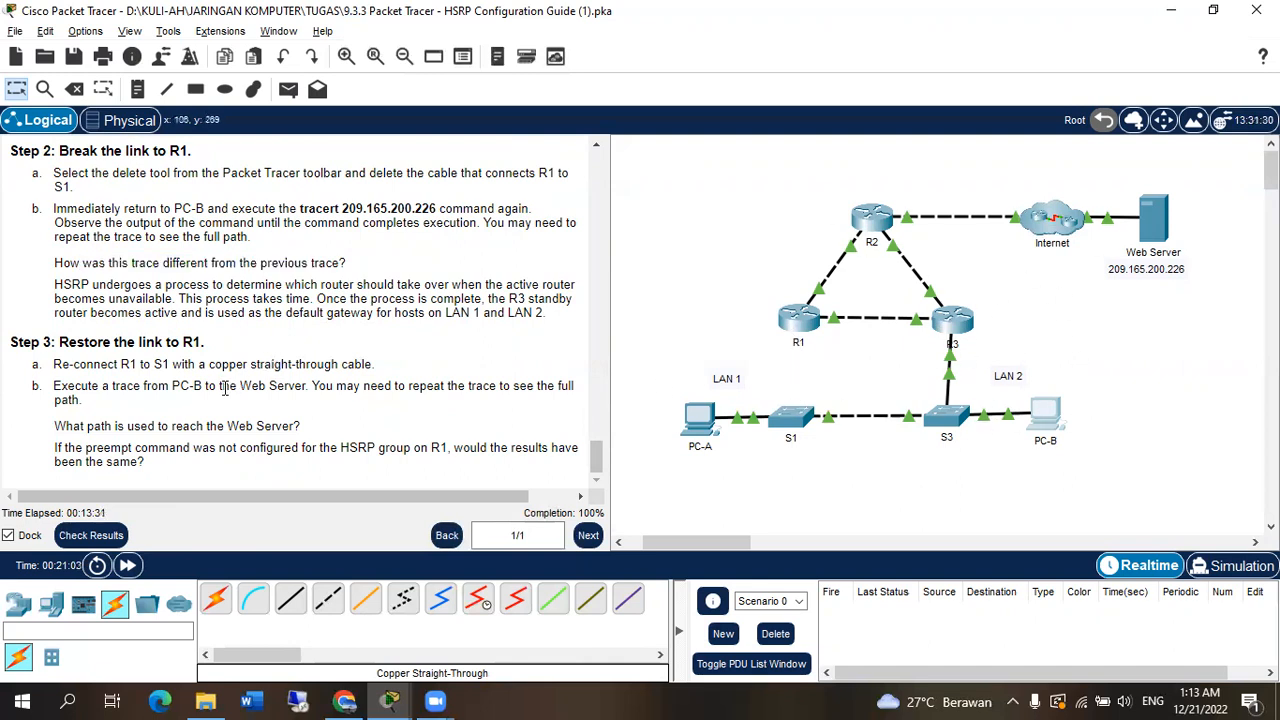
Reconnect R1 to GigabitEthernet0/2 on S1 with a copper straight-through cable
{"action": "left_click", "coordinate": [290, 598]}
{"action": "left_click", "coordinate": [798, 320]}
{"action": "left_click", "coordinate": [850, 378]}
{"action": "left_click", "coordinate": [791, 415]}
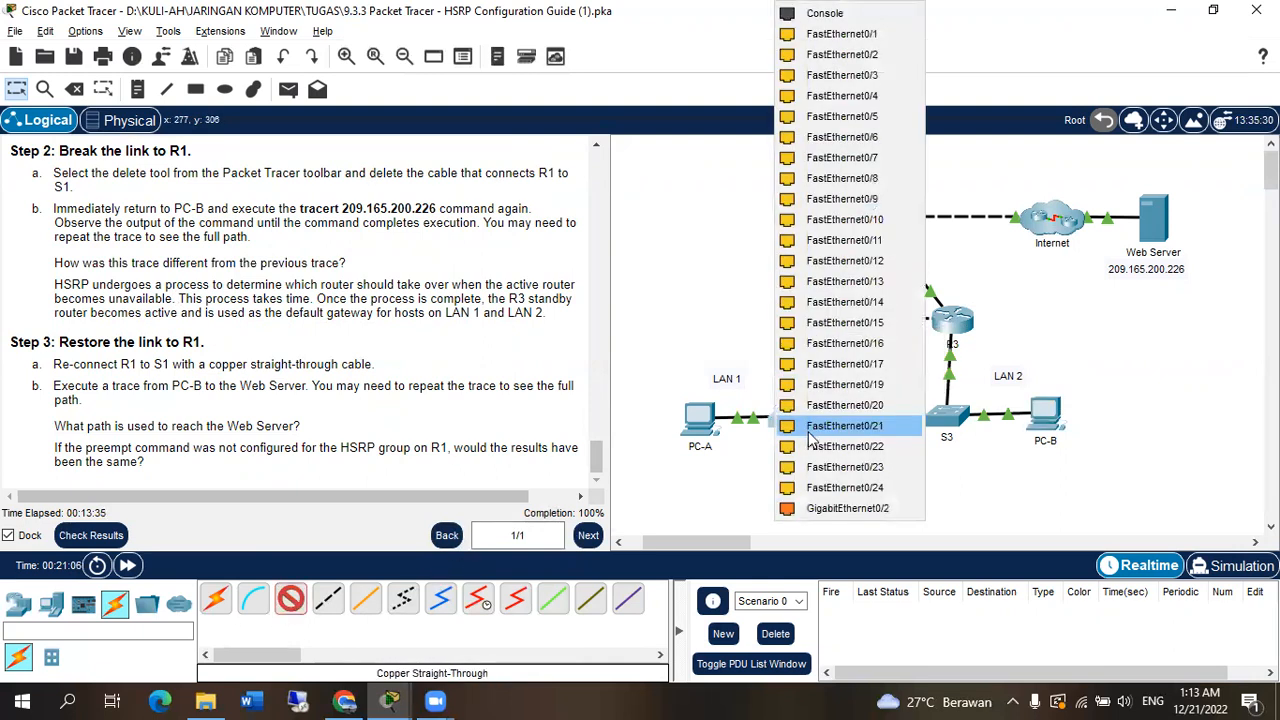
{"action": "left_click", "coordinate": [808, 518]}
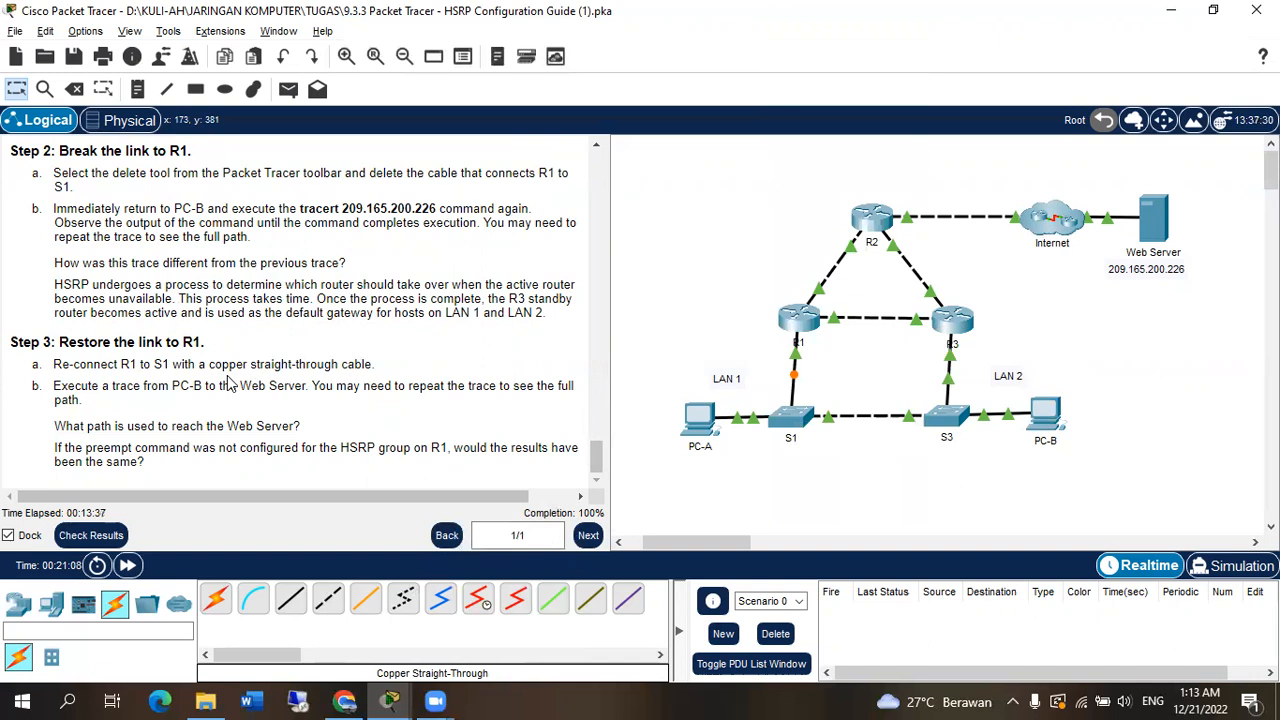
{"action": "left_click", "coordinate": [1040, 418]}
{"action": "key", "text": "Up"}
{"action": "key", "text": "Return"}
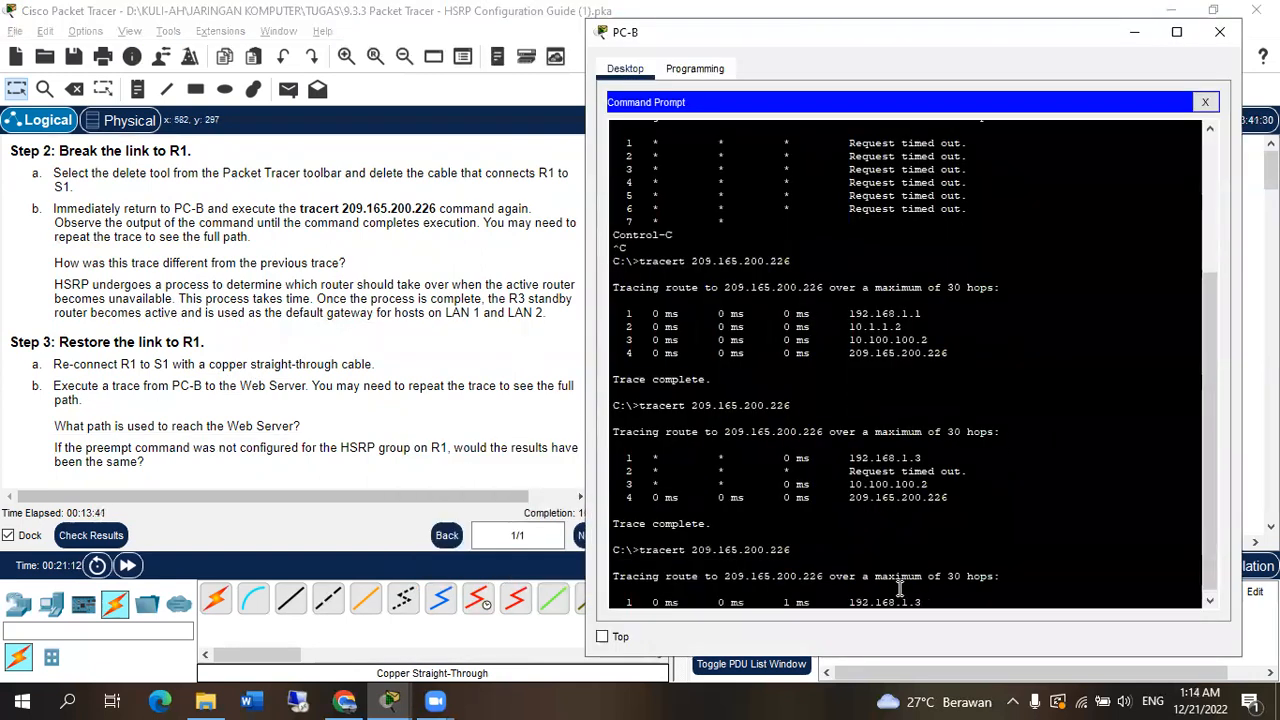
{"action": "key", "text": "ctrl+c"}
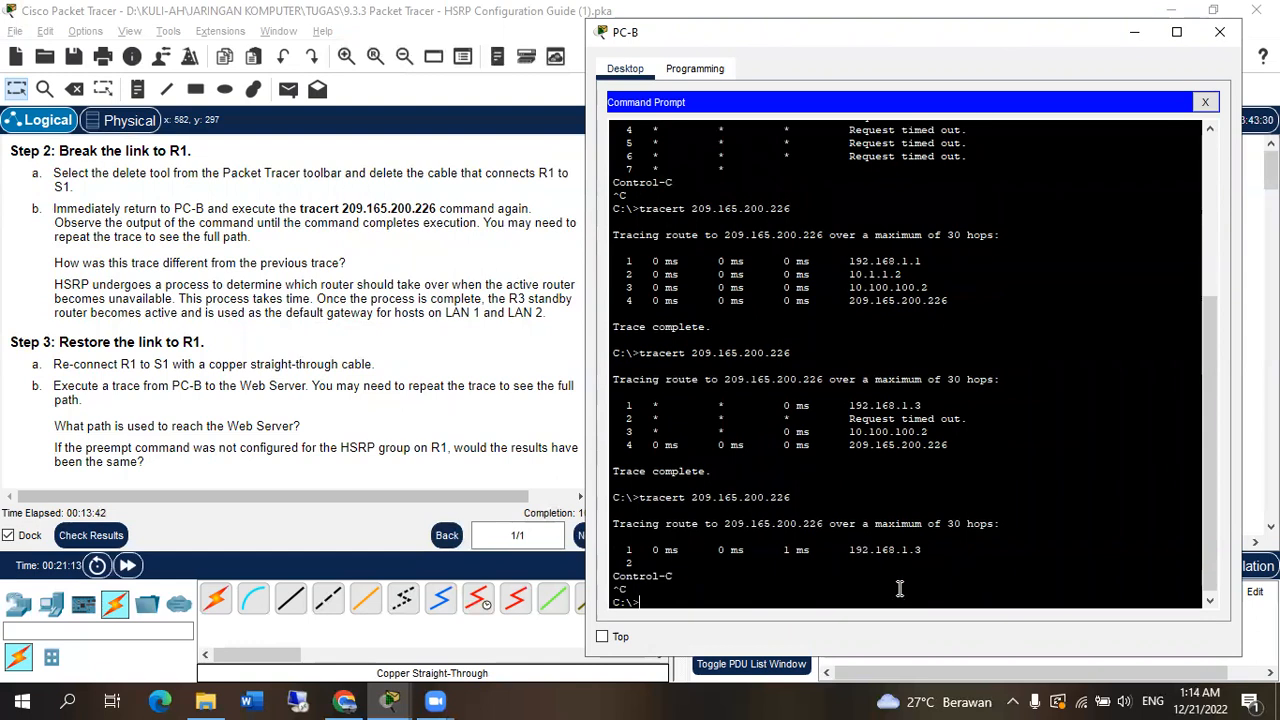
Fast-forward the simulation time and run tracert 209.165.200.226 from PC-B over the restored link until it completes
{"action": "left_click", "coordinate": [375, 430]}
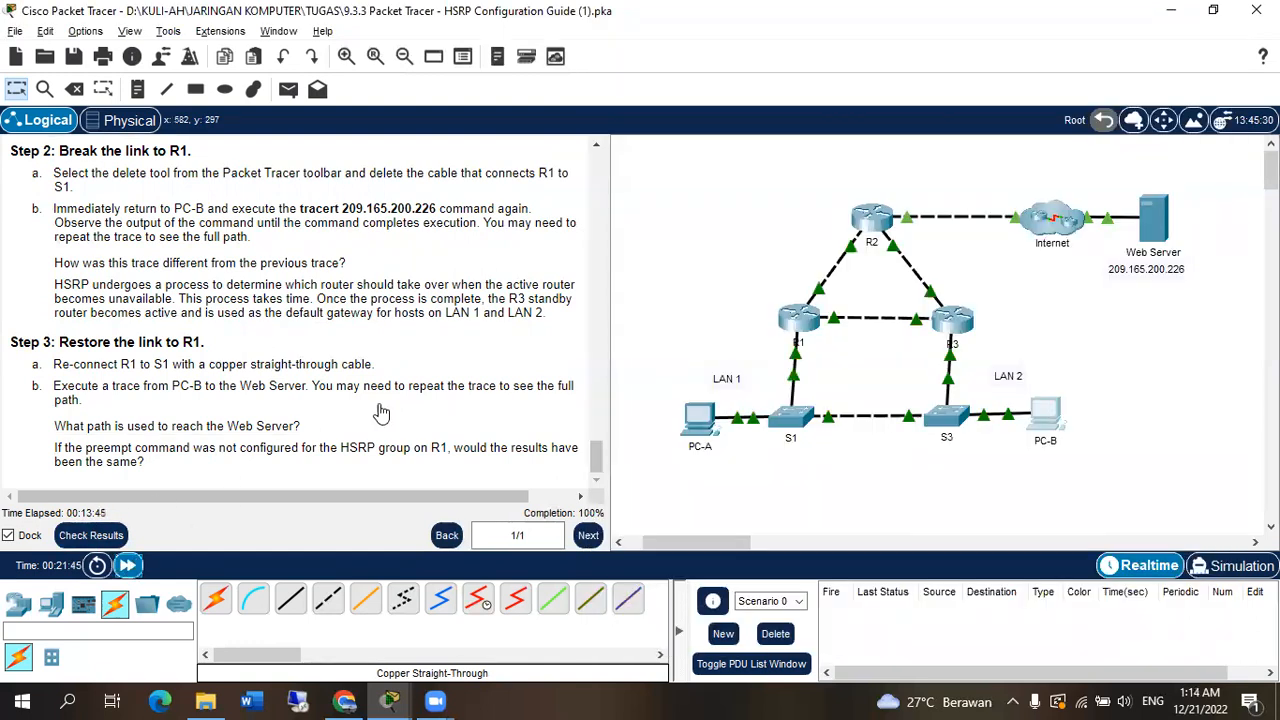
{"action": "key", "text": "alt+Tab"}
{"action": "key", "text": "Up"}
{"action": "key", "text": "Return"}
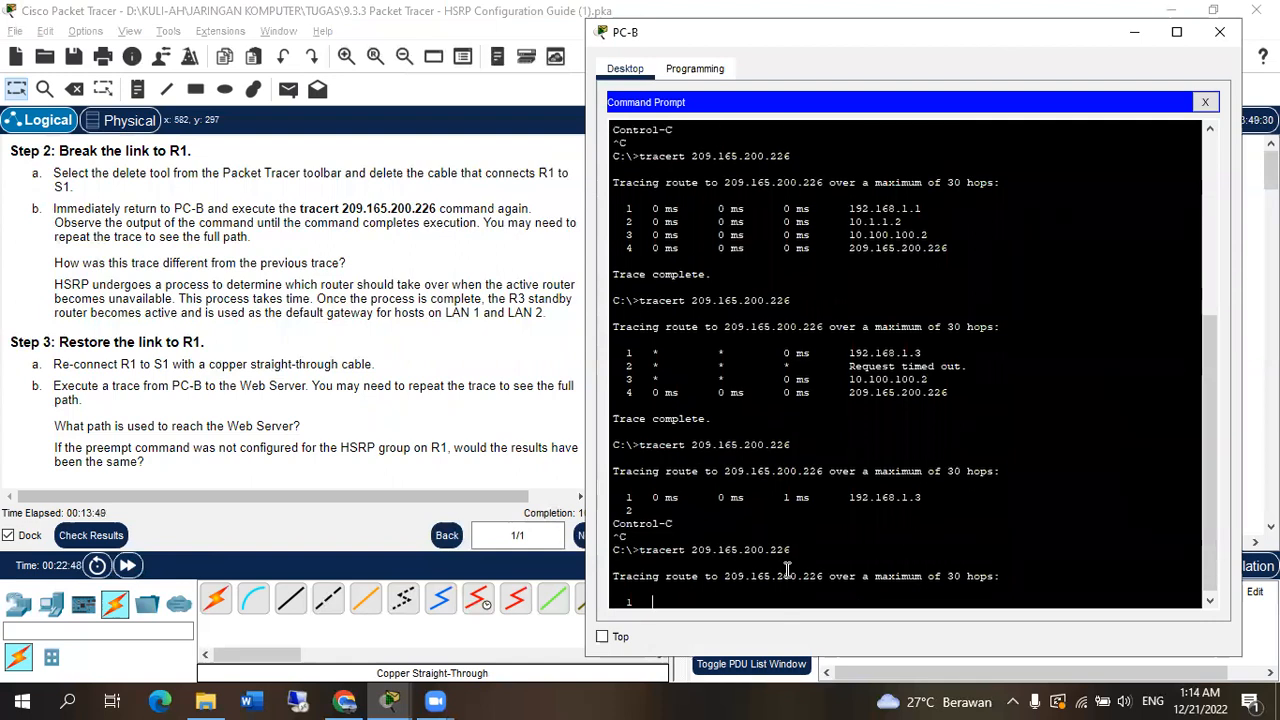
{"action": "left_click", "coordinate": [127, 565]}
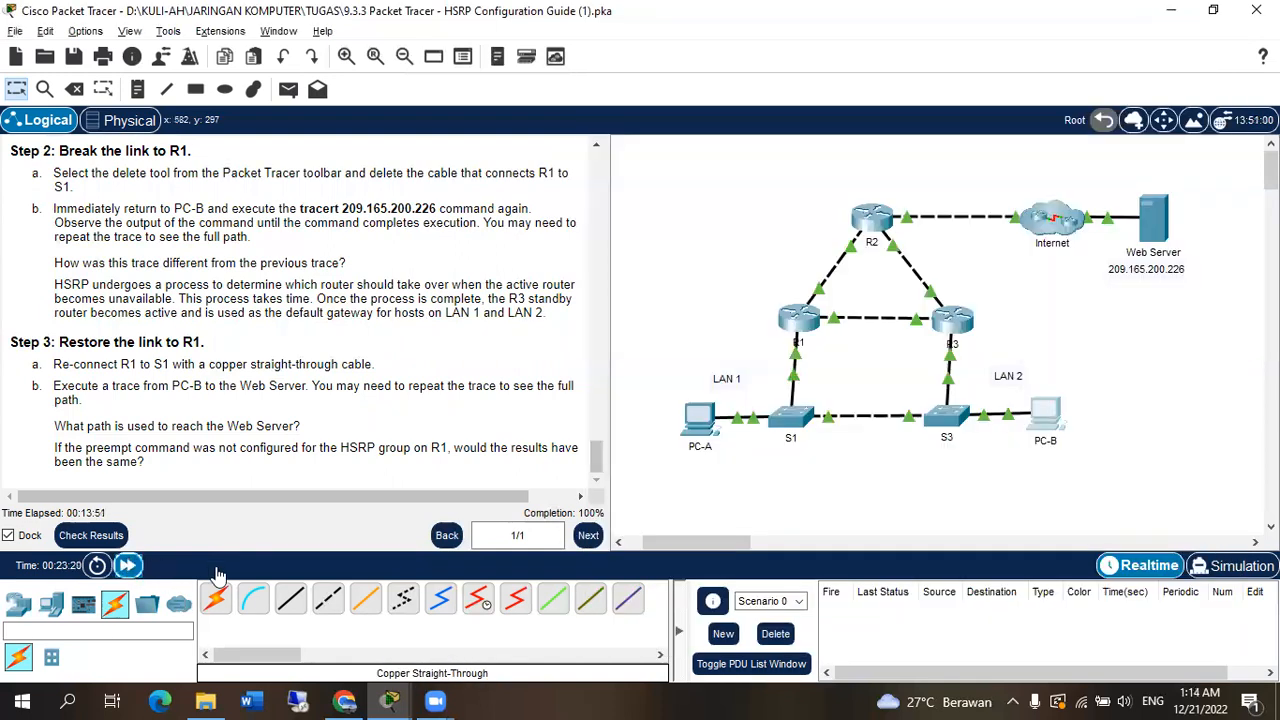
{"action": "key", "text": "alt+Tab"}
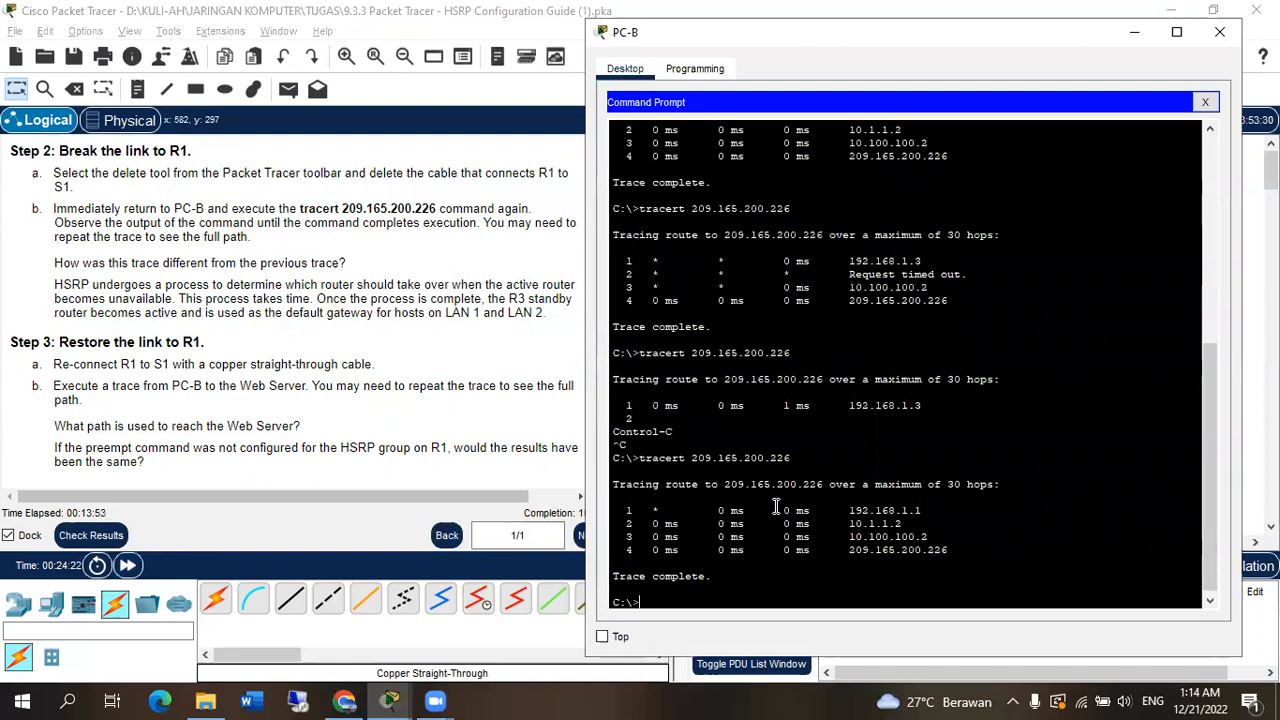
Highlight the guide's question about the path to the Web Server and the matching hops in PC-B's last trace
{"action": "key", "text": "alt+Tab"}
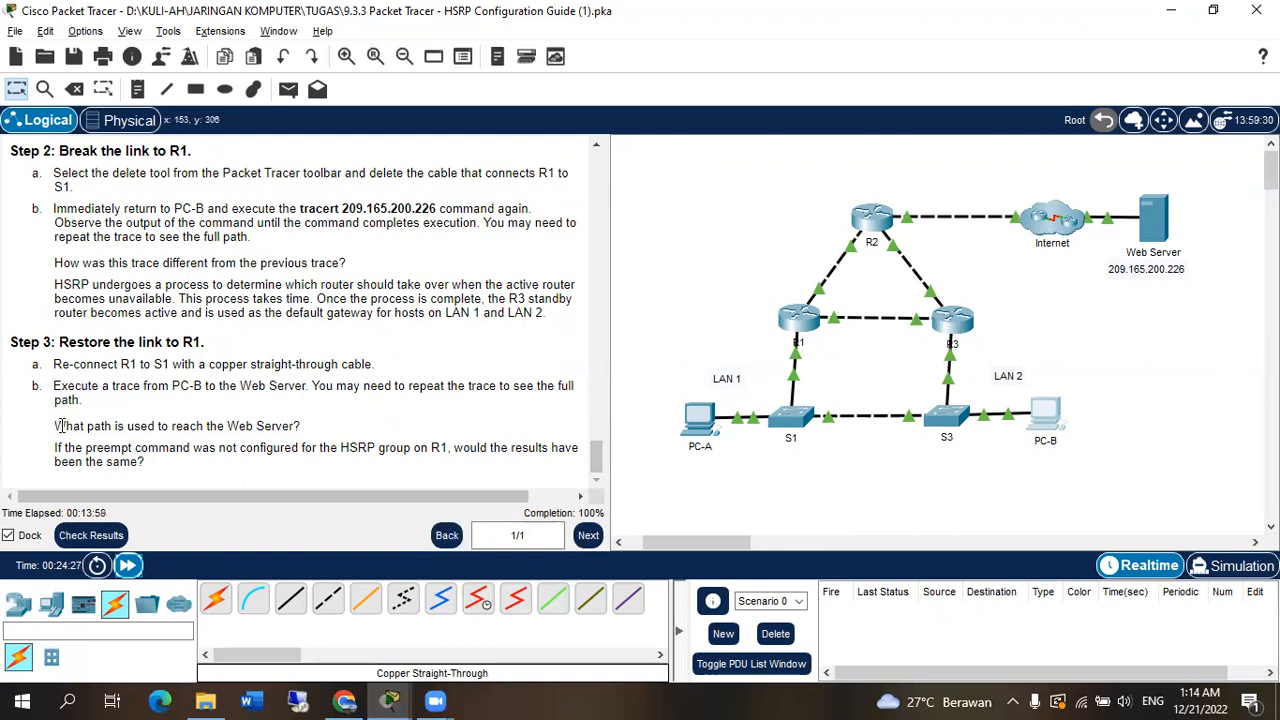
{"action": "left_click_drag", "start_coordinate": [62, 426], "coordinate": [310, 426]}
{"action": "left_click_drag", "start_coordinate": [57, 426], "coordinate": [285, 428]}
{"action": "key", "text": "alt+Tab"}
{"action": "left_click_drag", "start_coordinate": [957, 548], "coordinate": [664, 511]}
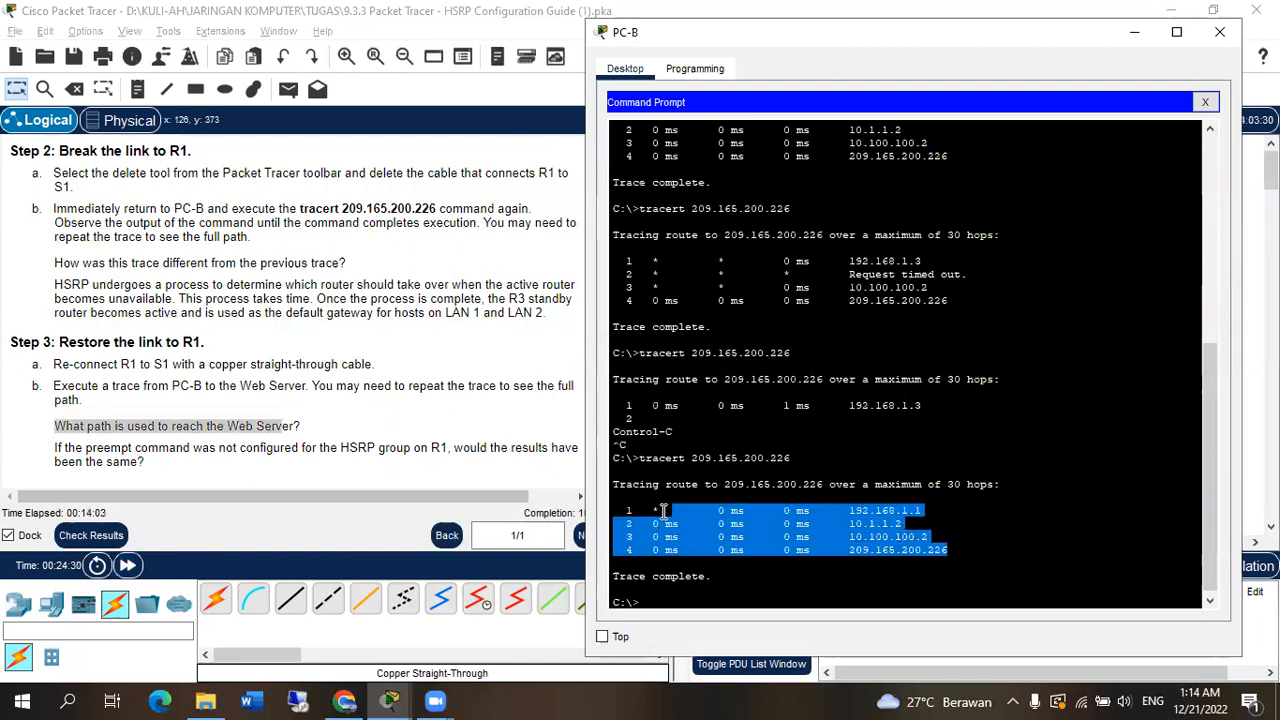
Highlight the guide's Step 3 question on whether results would be the same without the preempt command on R1
{"action": "left_click", "coordinate": [57, 447]}
{"action": "left_click_drag", "start_coordinate": [108, 448], "coordinate": [460, 475]}
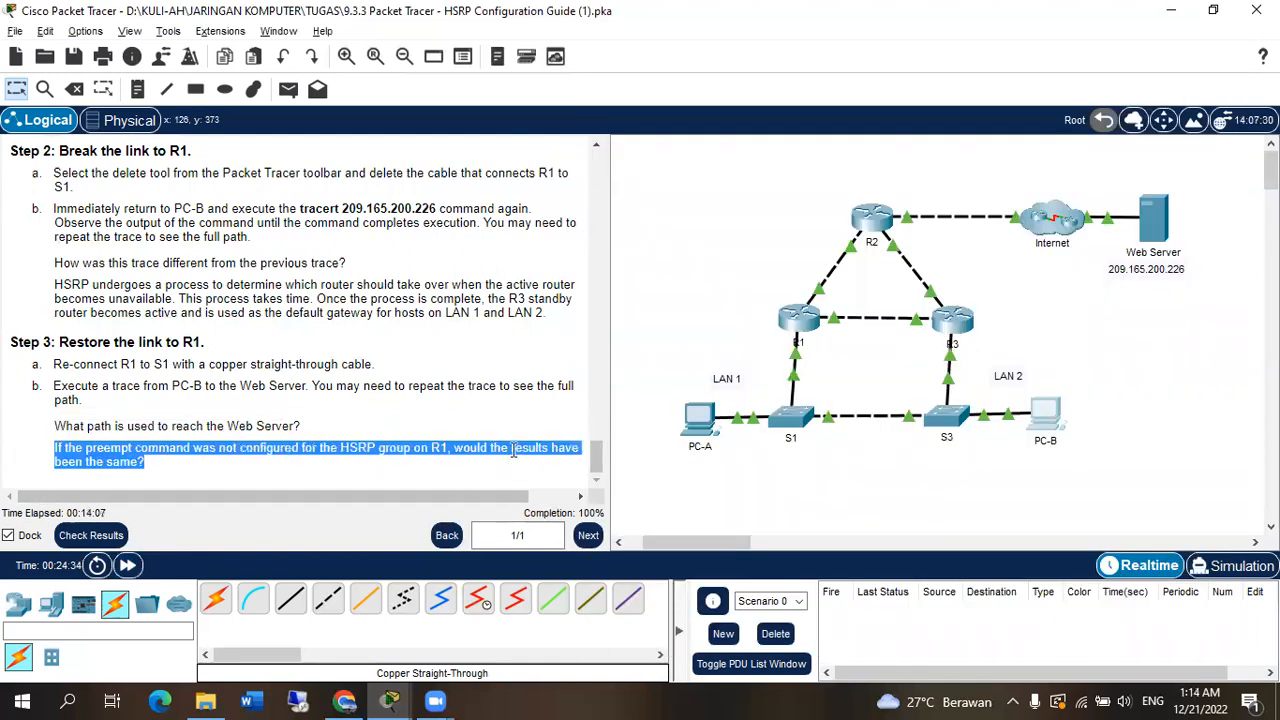
{"action": "scroll", "coordinate": [360, 499], "scroll_direction": "right", "scroll_amount": 2}
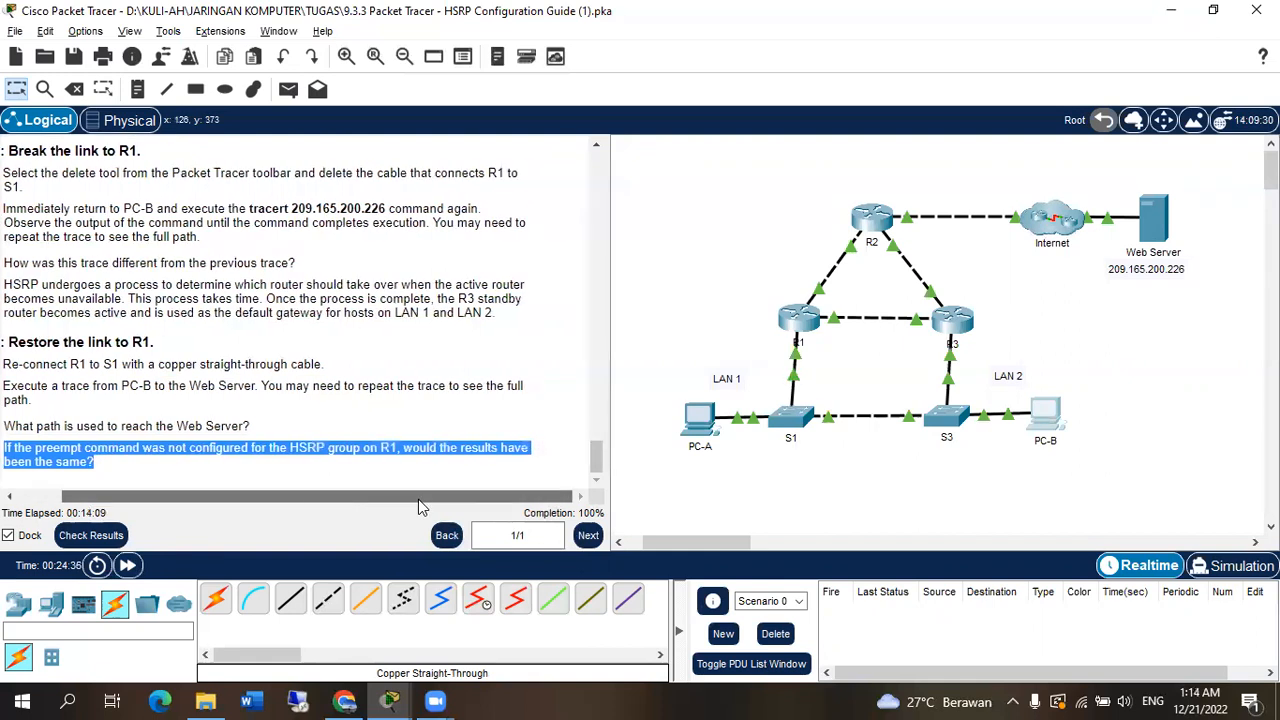
Open R1's command line and remove HSRP group 1 from the GigabitEthernet0/1 interface with no standby 1
{"action": "left_click", "coordinate": [799, 318]}
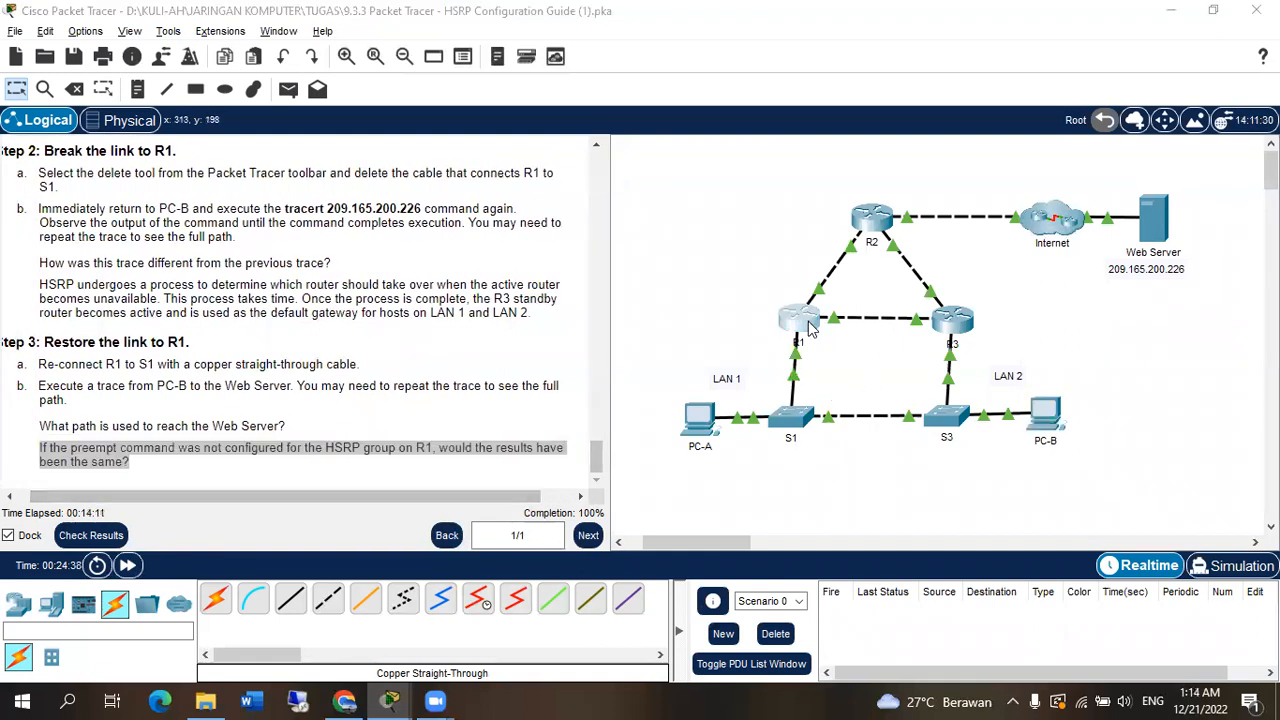
{"action": "left_click_drag", "start_coordinate": [282, 36], "coordinate": [795, 26]}
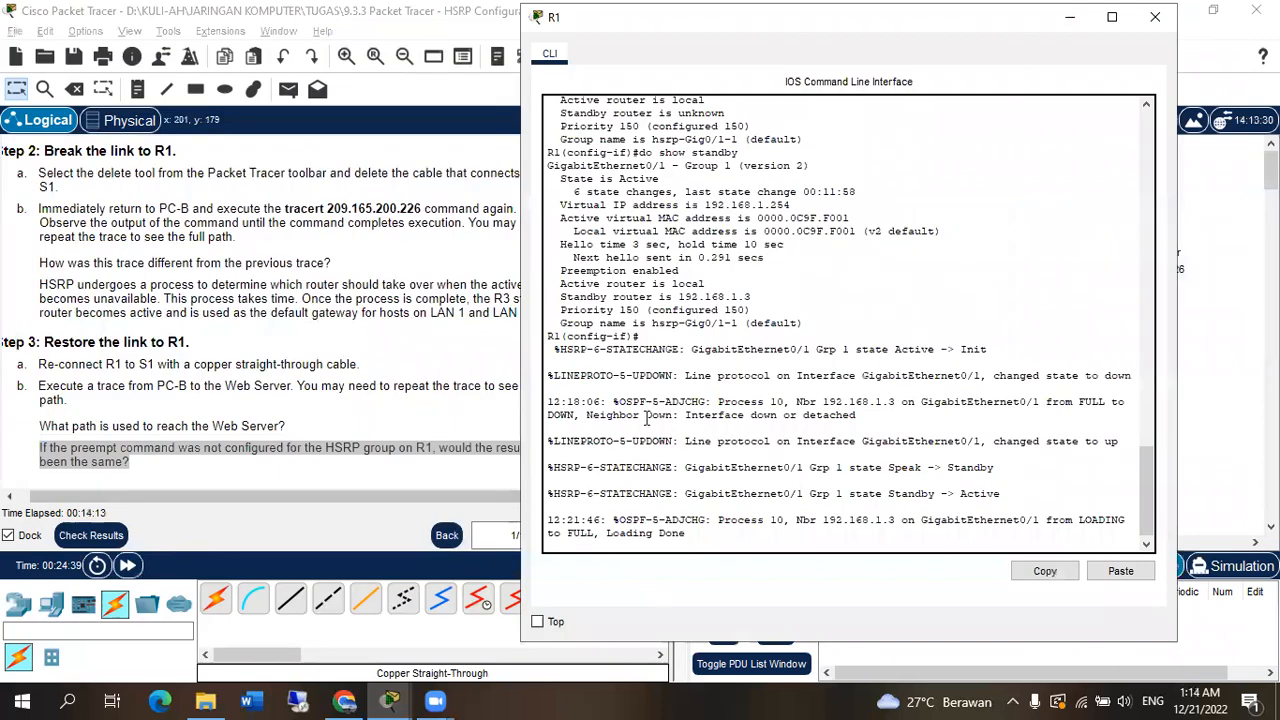
{"action": "key", "text": "Return"}
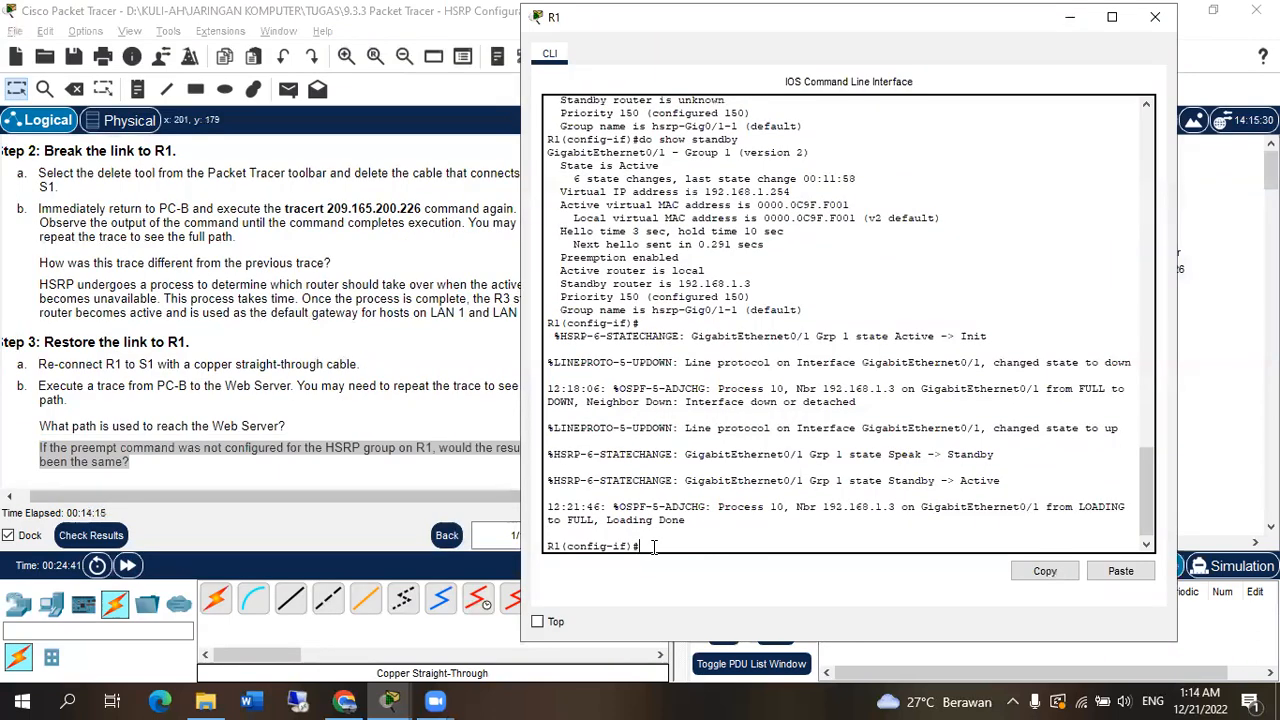
{"action": "type", "text": "no stand"}
{"action": "key", "text": "Tab"}
{"action": "type", "text": "1"}
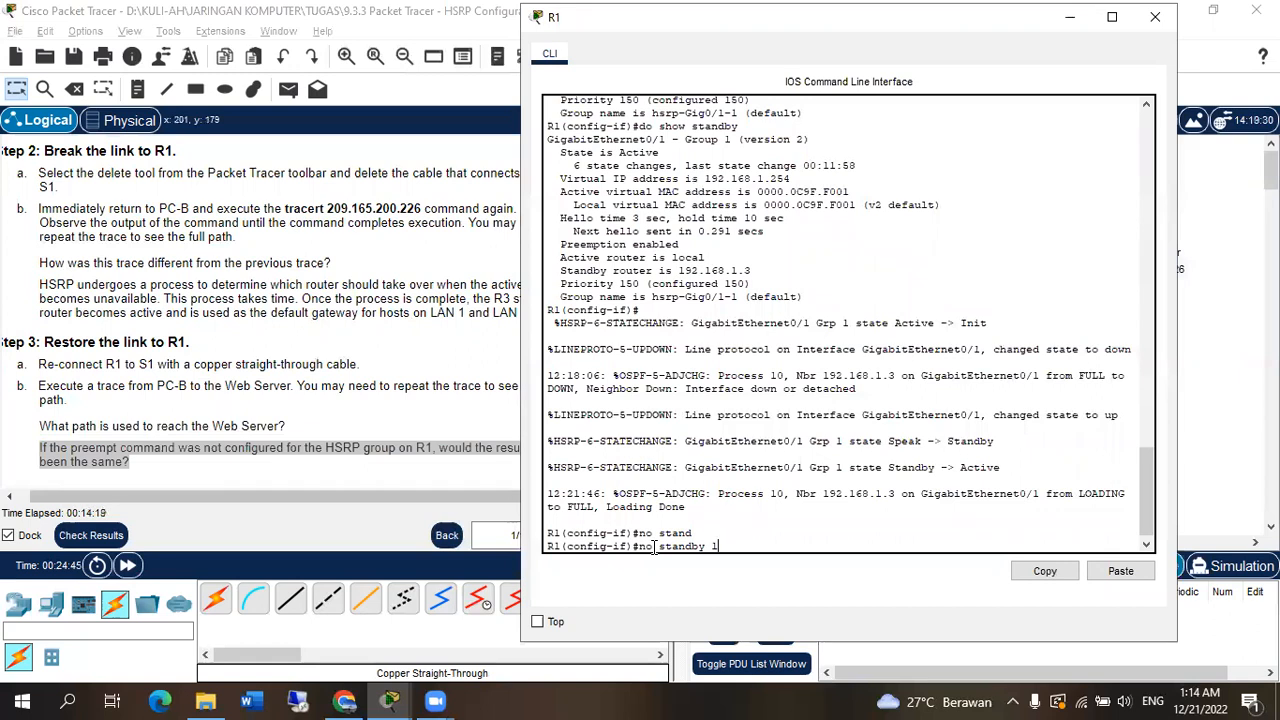
{"action": "key", "text": "Return"}
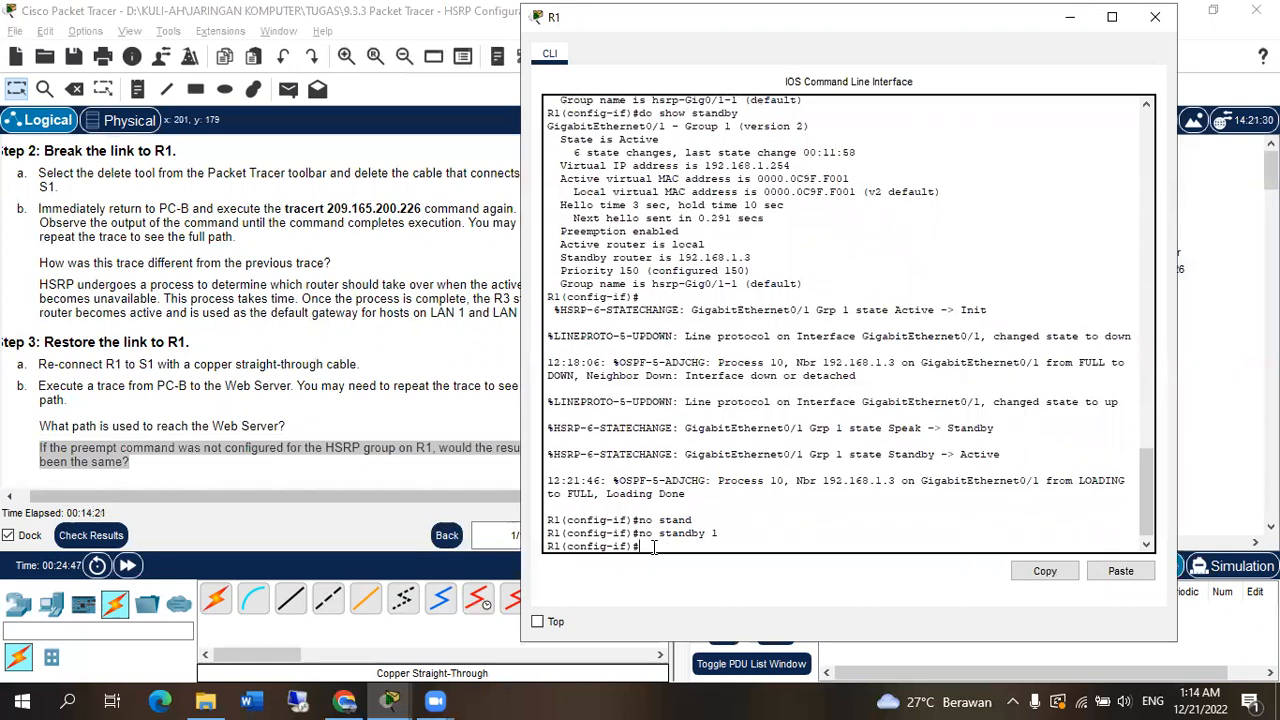
Check R1's HSRP state with do show standby
{"action": "type", "text": "do show stand"}
{"action": "key", "text": "Tab"}
{"action": "type", "text": "by"}
{"action": "key", "text": "Return"}
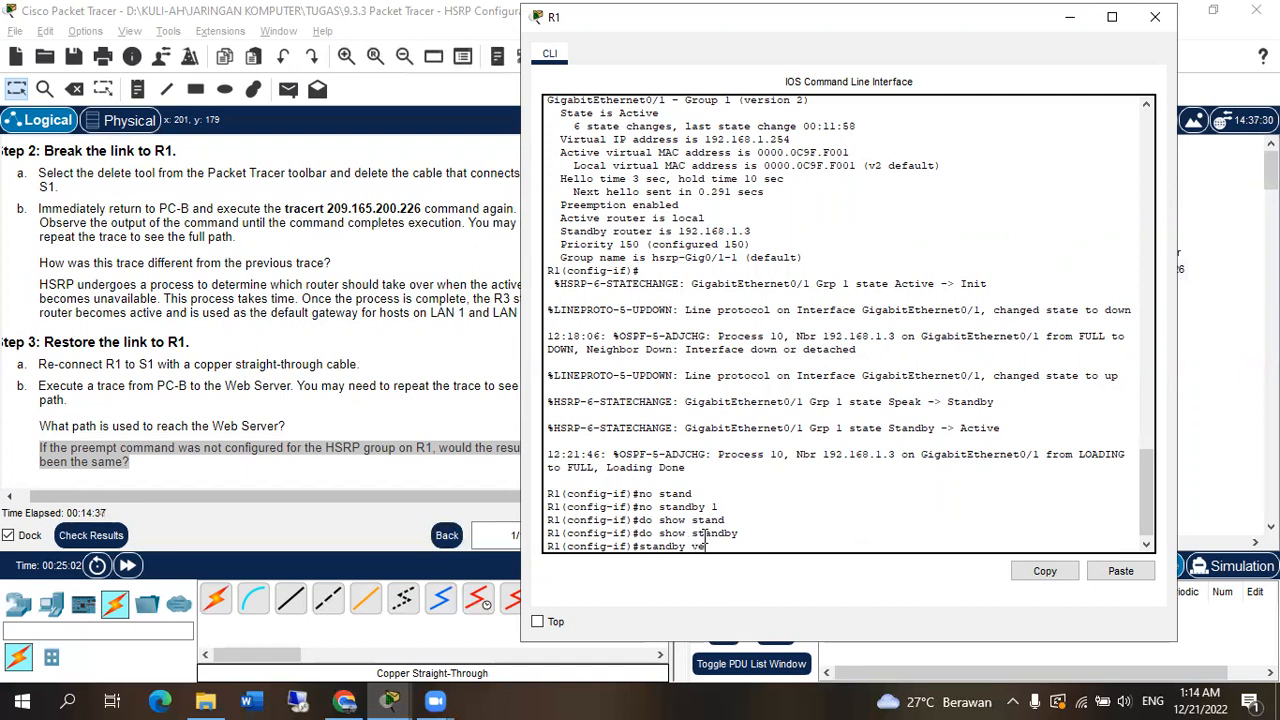
Reconfigure HSRP on R1 without preempt: standby version 2, group 1 virtual IP 192.168.1.254 and priority 150
{"action": "type", "text": "n 2"}
{"action": "key", "text": "Return"}
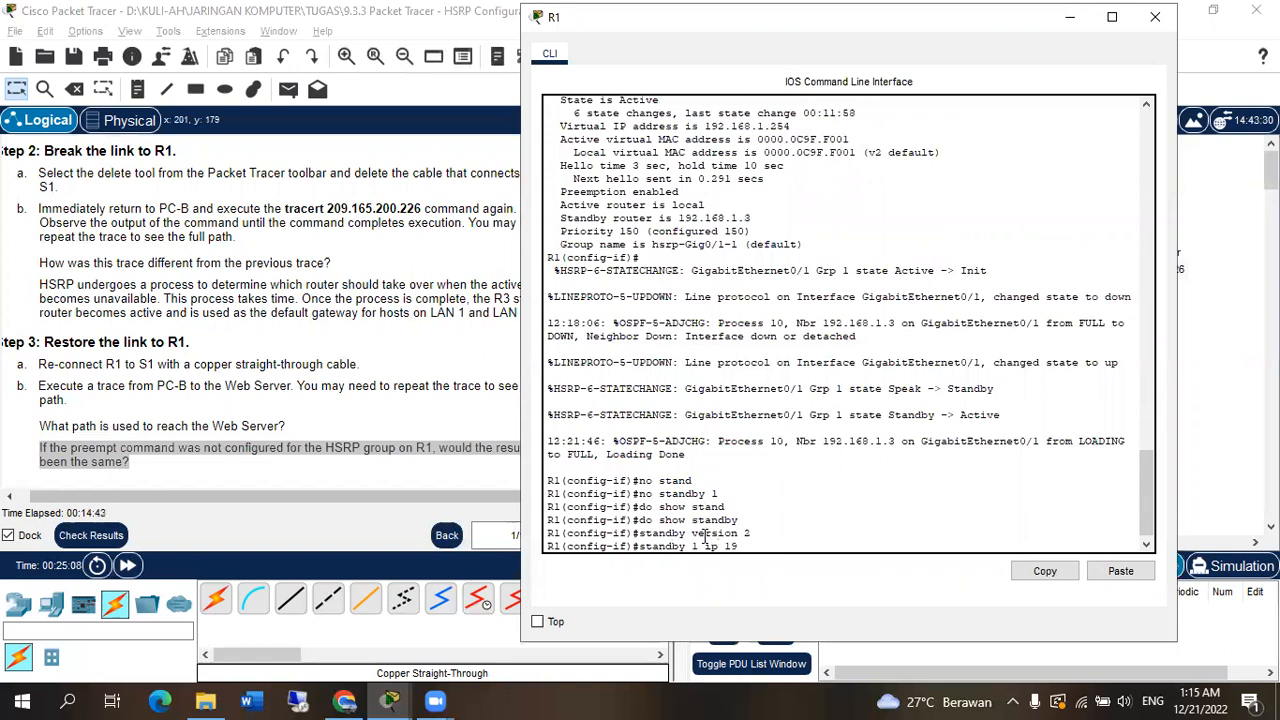
{"action": "type", "text": "68.1.254"}
{"action": "key", "text": "Return"}
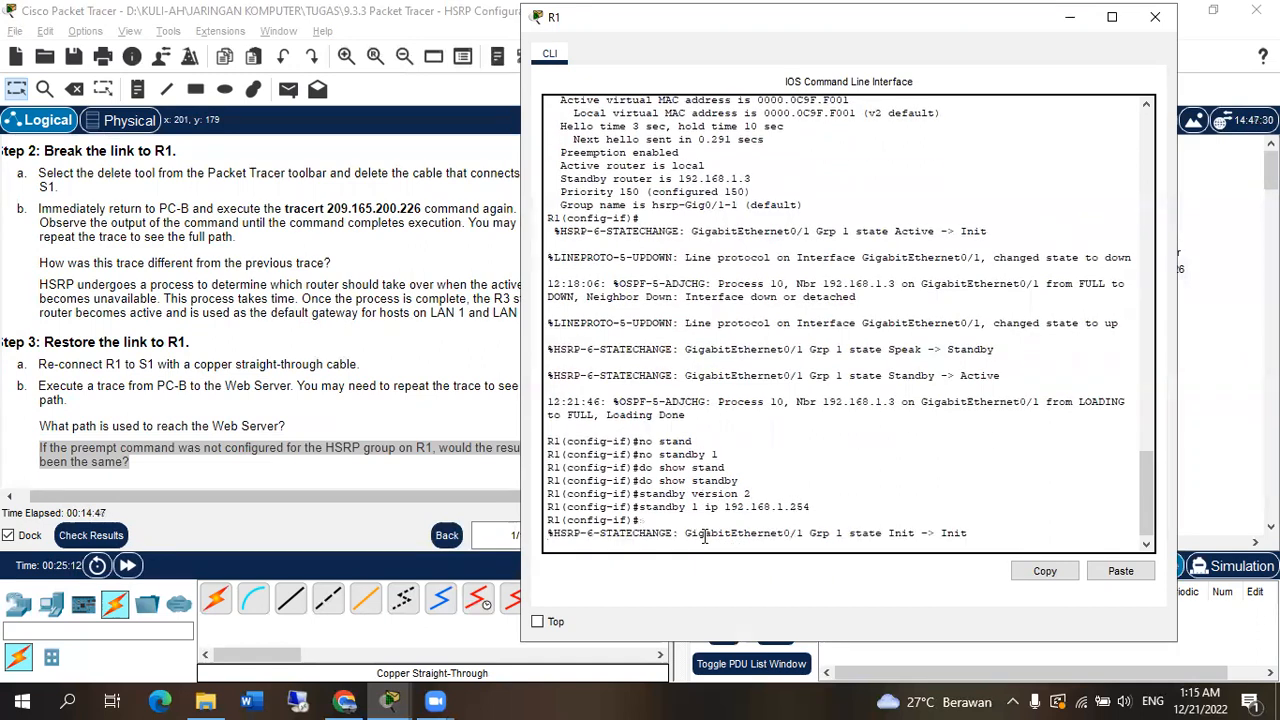
{"action": "type", "text": "stand"}
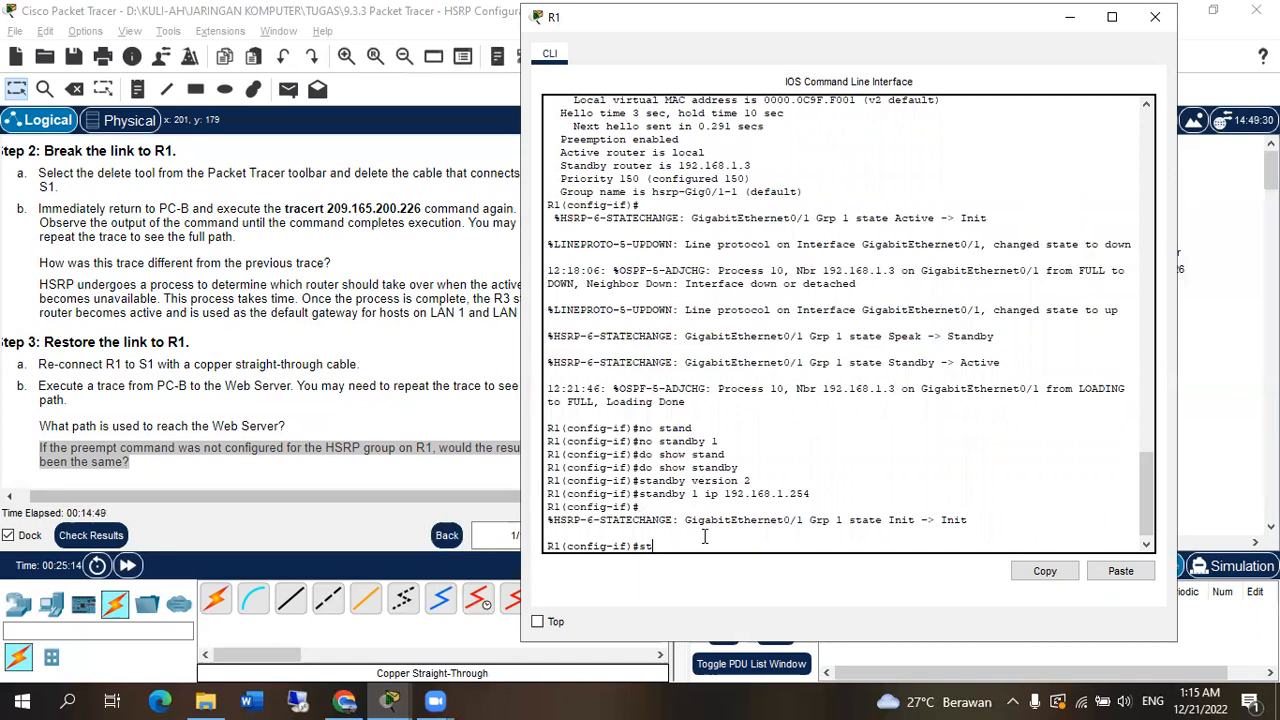
{"action": "key", "text": "Tab"}
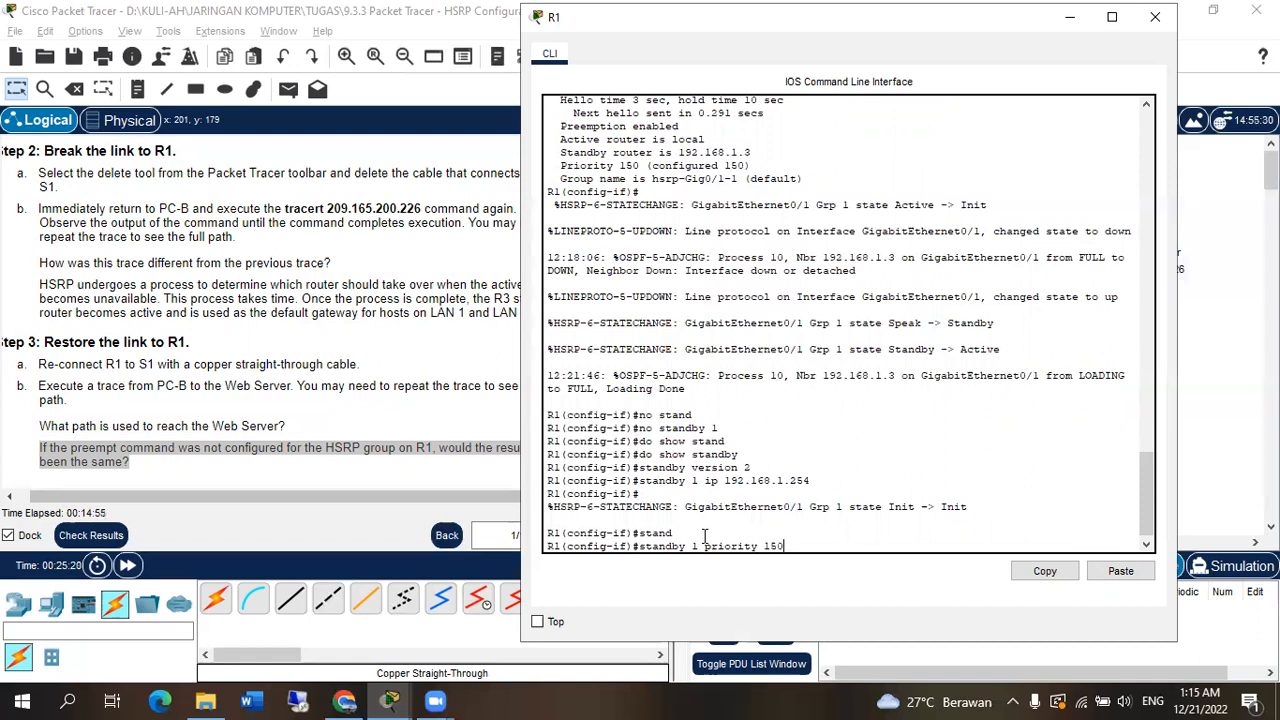
{"action": "type", "text": "1 priority 150"}
{"action": "key", "text": "Return"}
Fast-forward the simulation time and run tracert 209.165.200.226 from PC-B to test the path without preempt
{"action": "left_click", "coordinate": [1196, 467]}
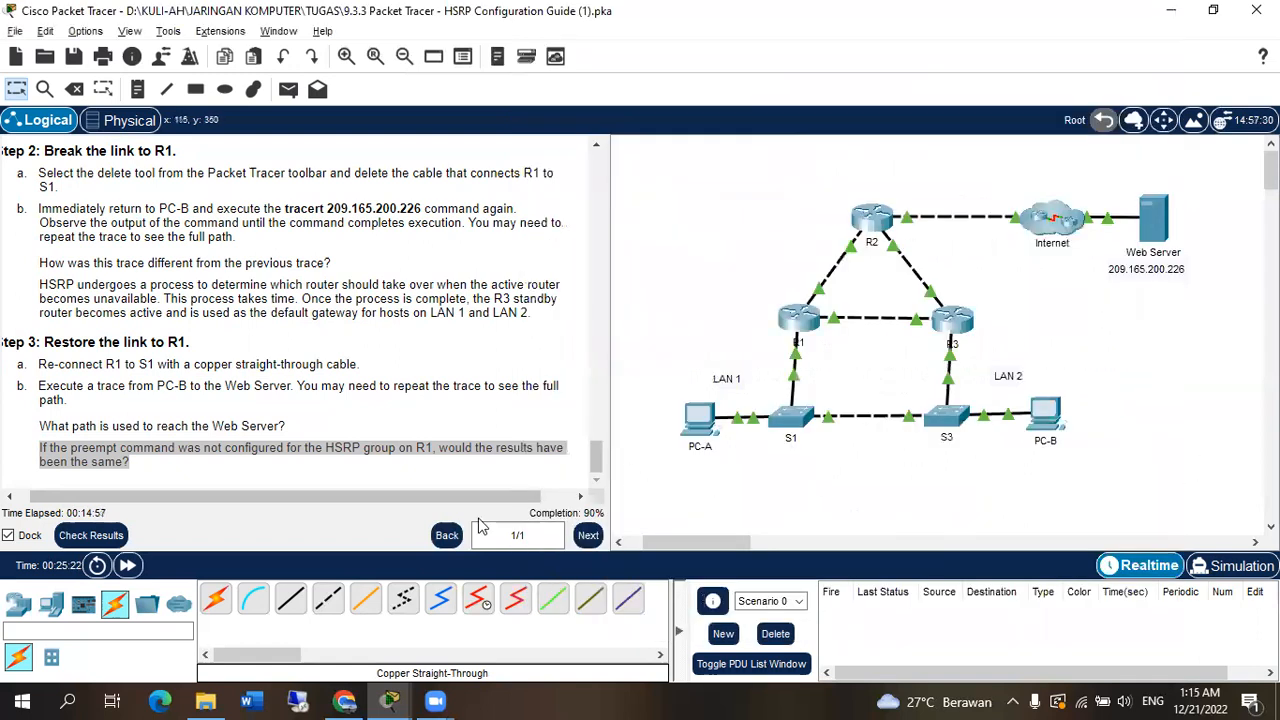
{"action": "left_click", "coordinate": [127, 565]}
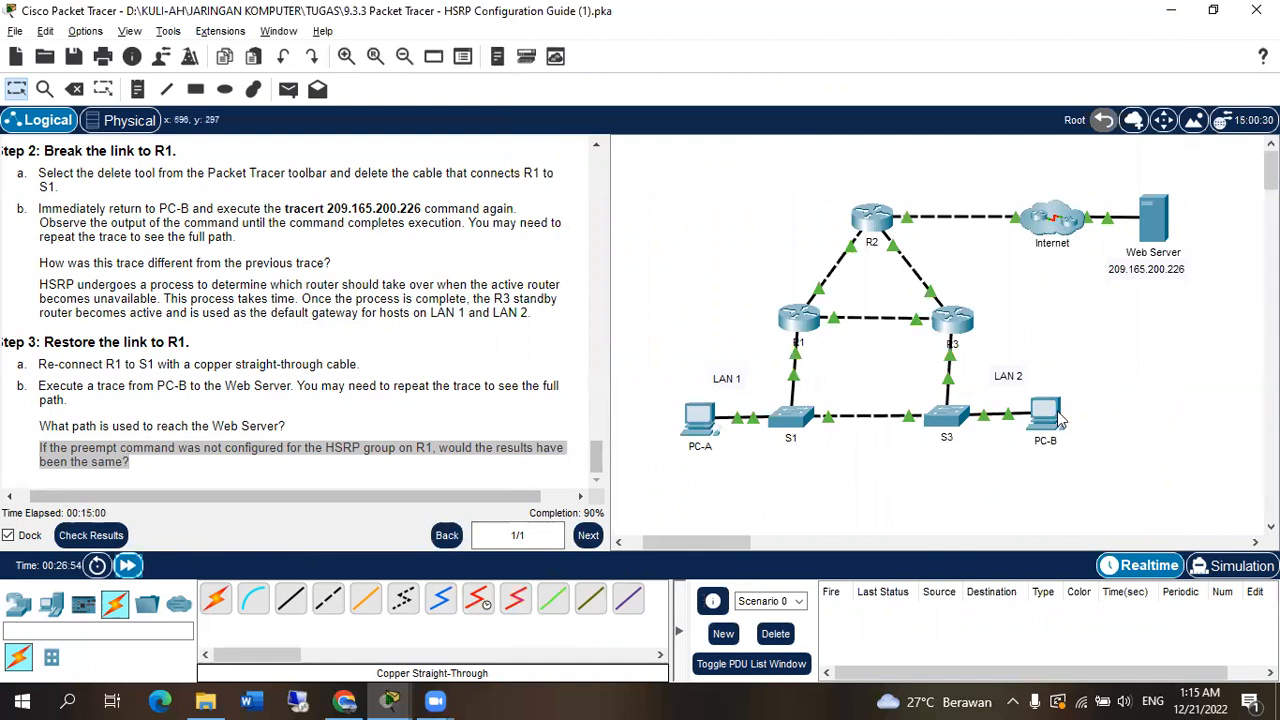
{"action": "left_click", "coordinate": [1047, 415]}
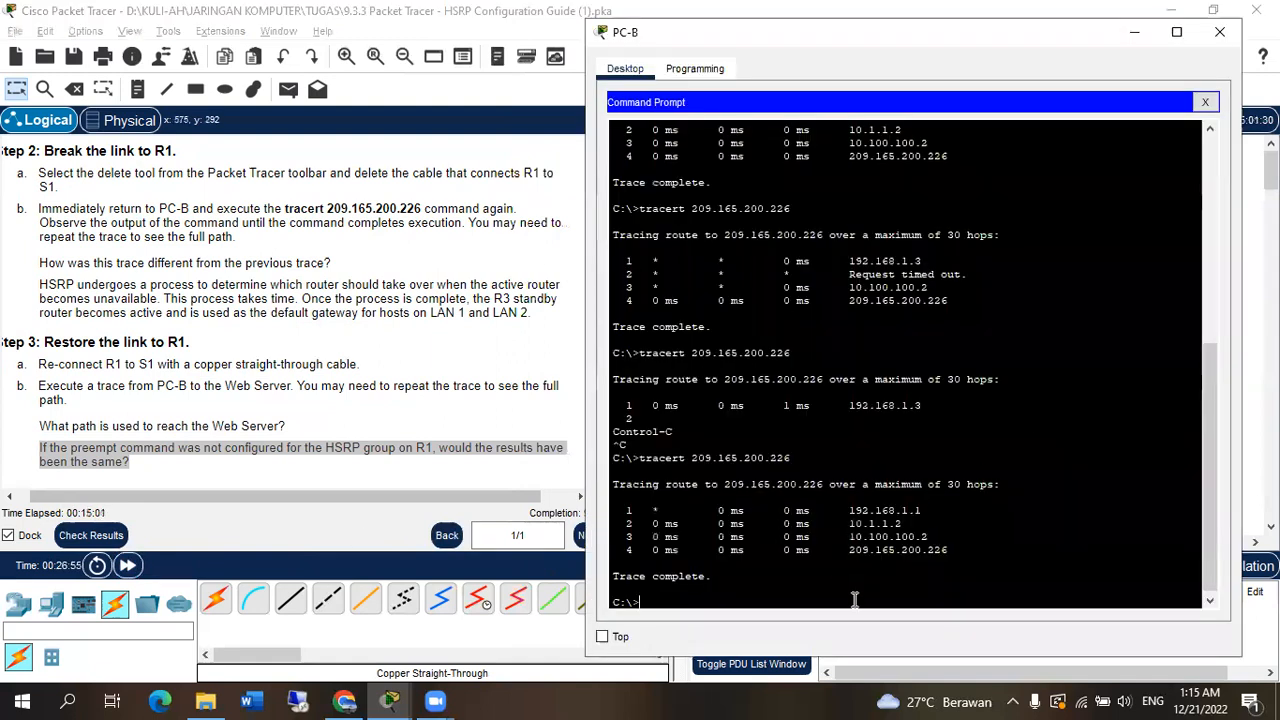
{"action": "key", "text": "Up"}
{"action": "key", "text": "Return"}
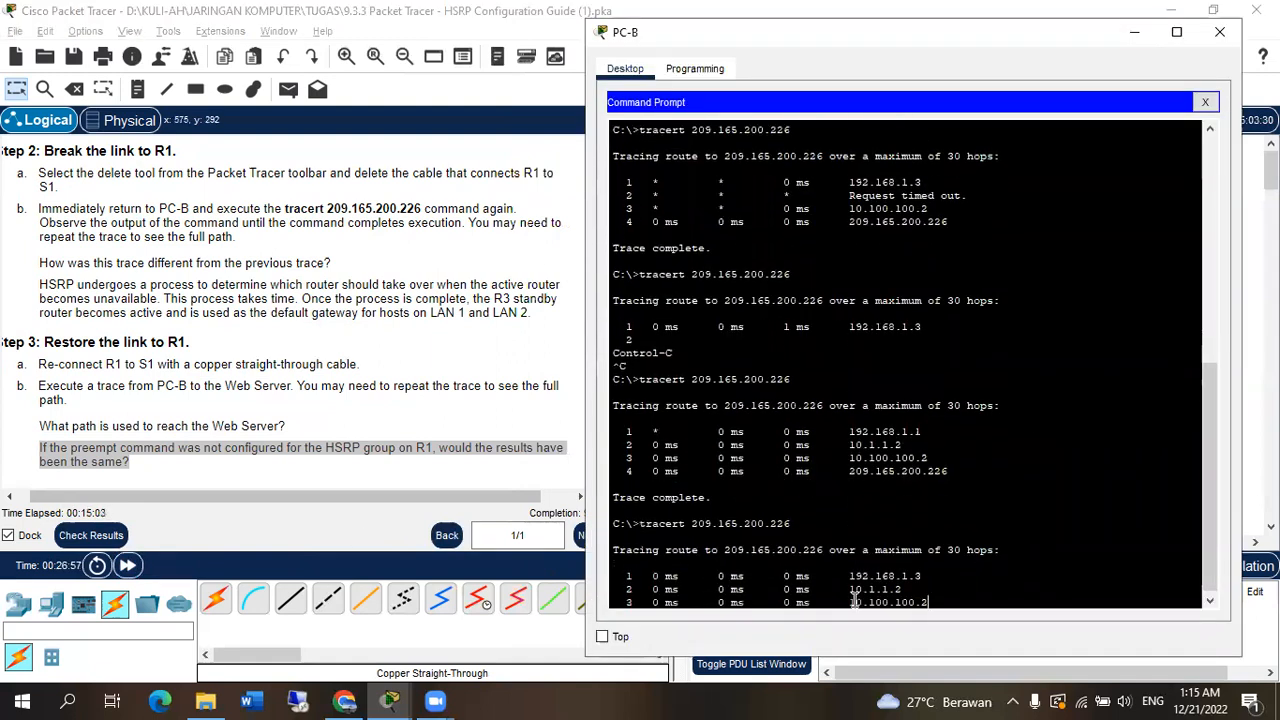
Highlight the end of the first hop's address in PC-B's new trace and compare the path with the topology
{"action": "left_click_drag", "start_coordinate": [901, 511], "coordinate": [926, 511]}
{"action": "key", "text": "alt+Tab"}
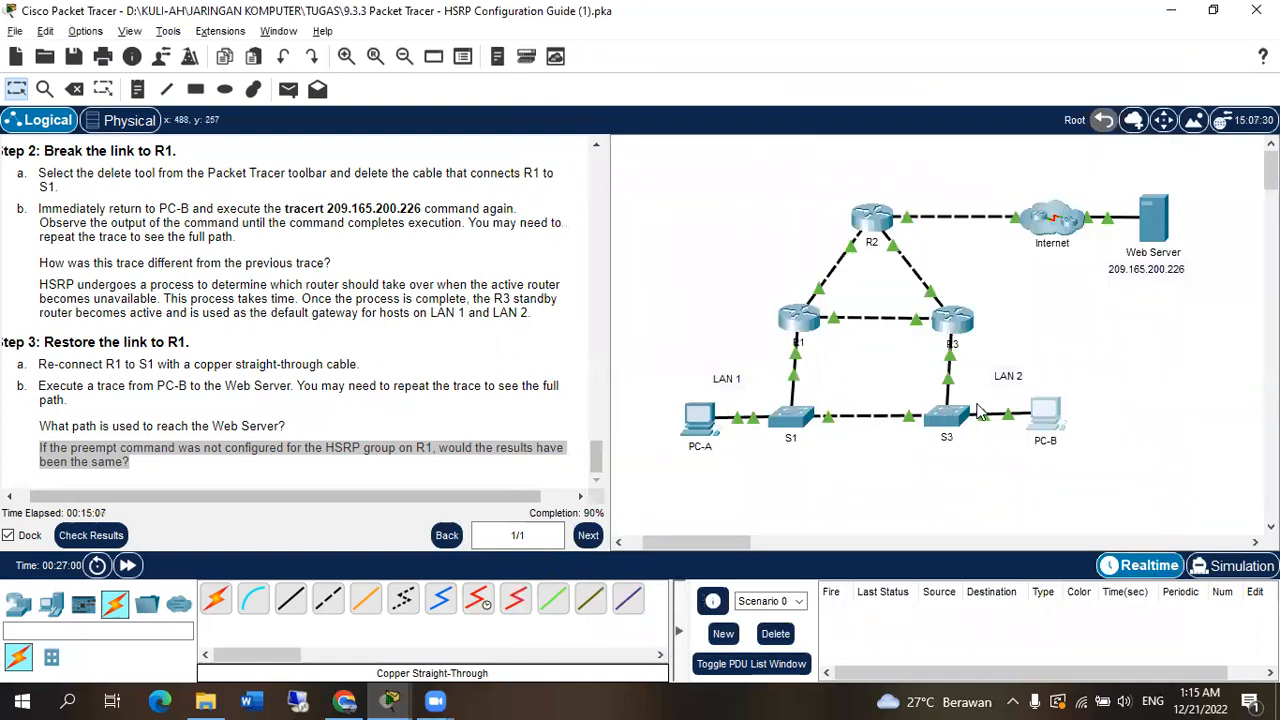
{"action": "key", "text": "alt+Tab"}
{"action": "key", "text": "alt+Tab"}
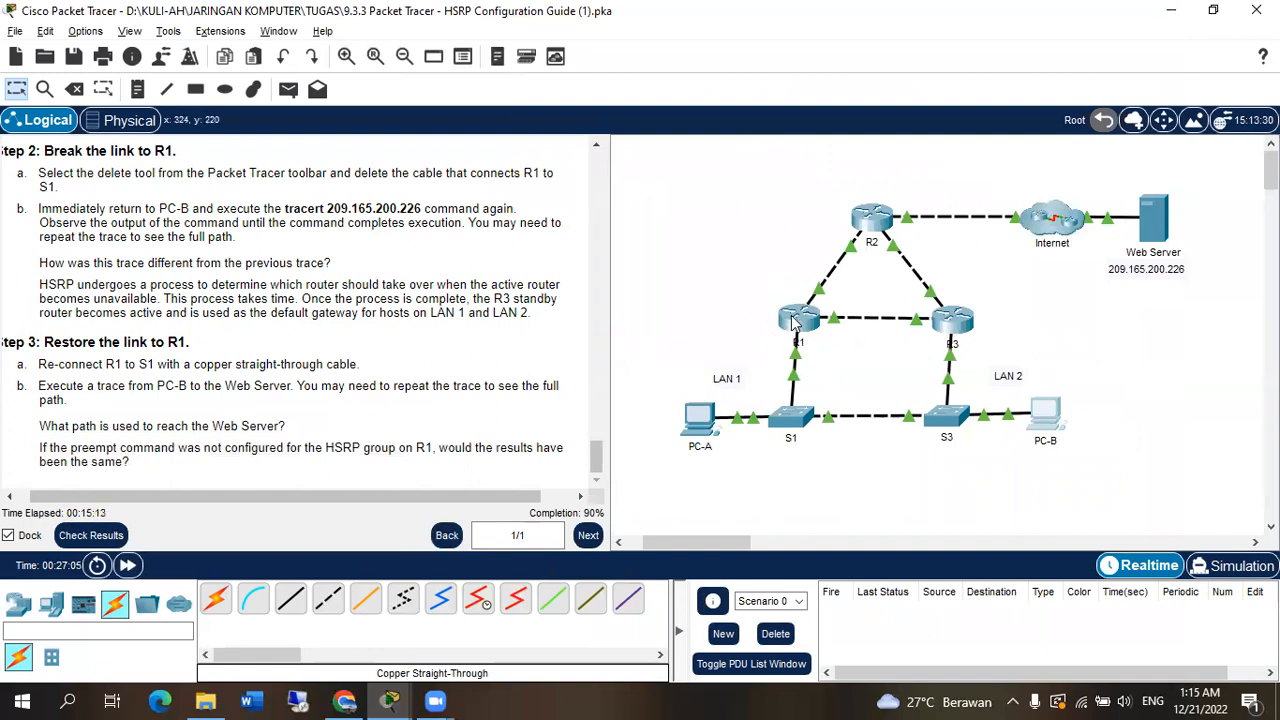
{"action": "mouse_move", "coordinate": [792, 342]}
{"action": "left_click", "coordinate": [1045, 412]}
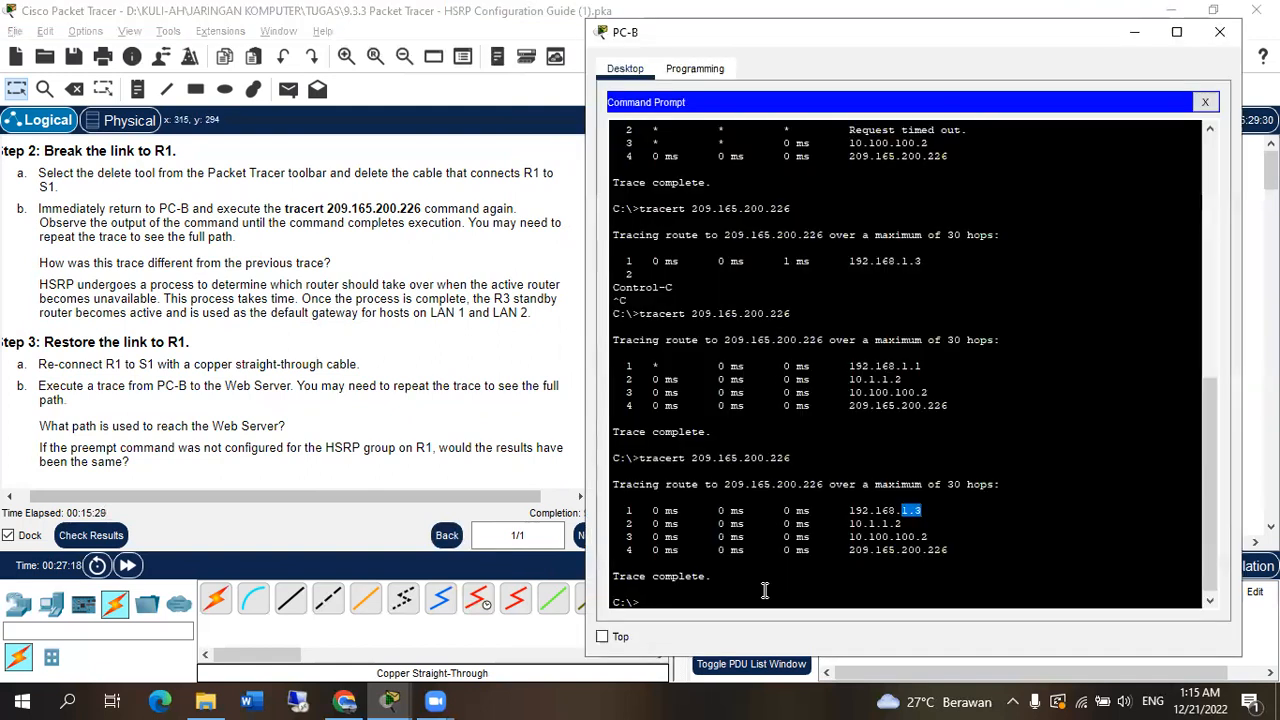
Enable preemption for HSRP group 1 on R1 with standby 1 preempt
{"action": "key", "text": "alt+Tab"}
{"action": "key", "text": "alt+Tab"}
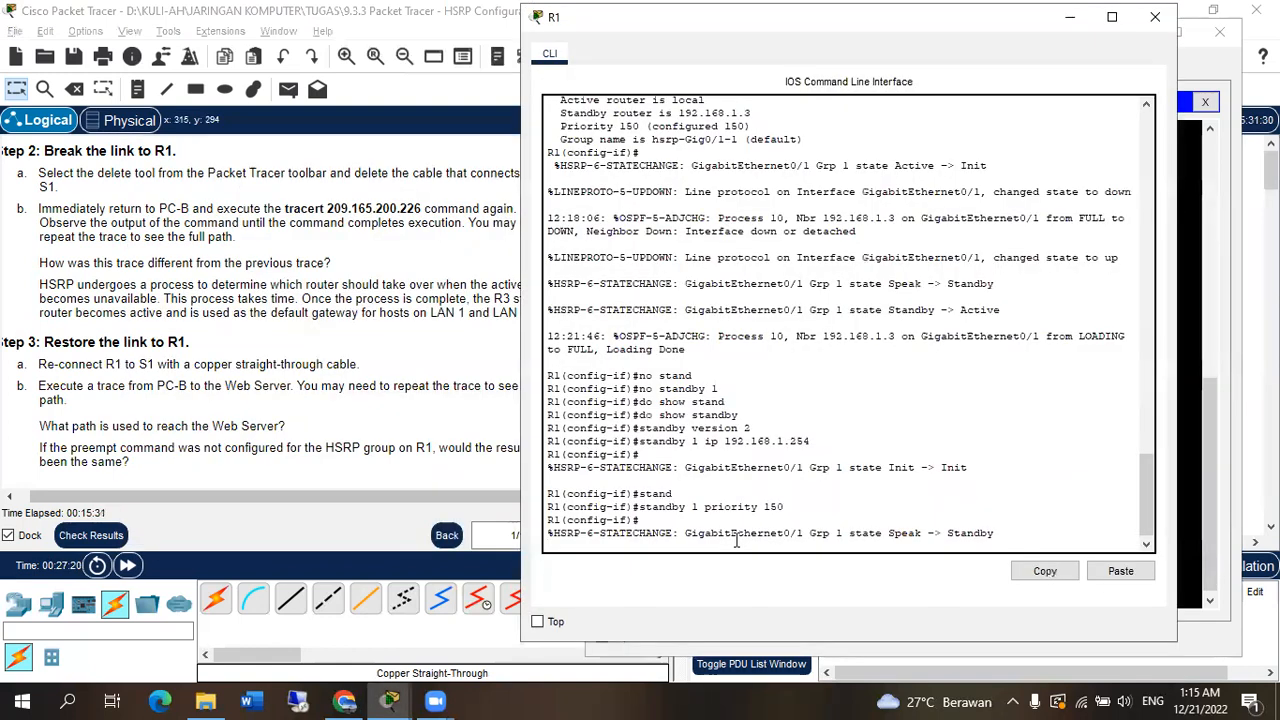
{"action": "key", "text": "Up"}
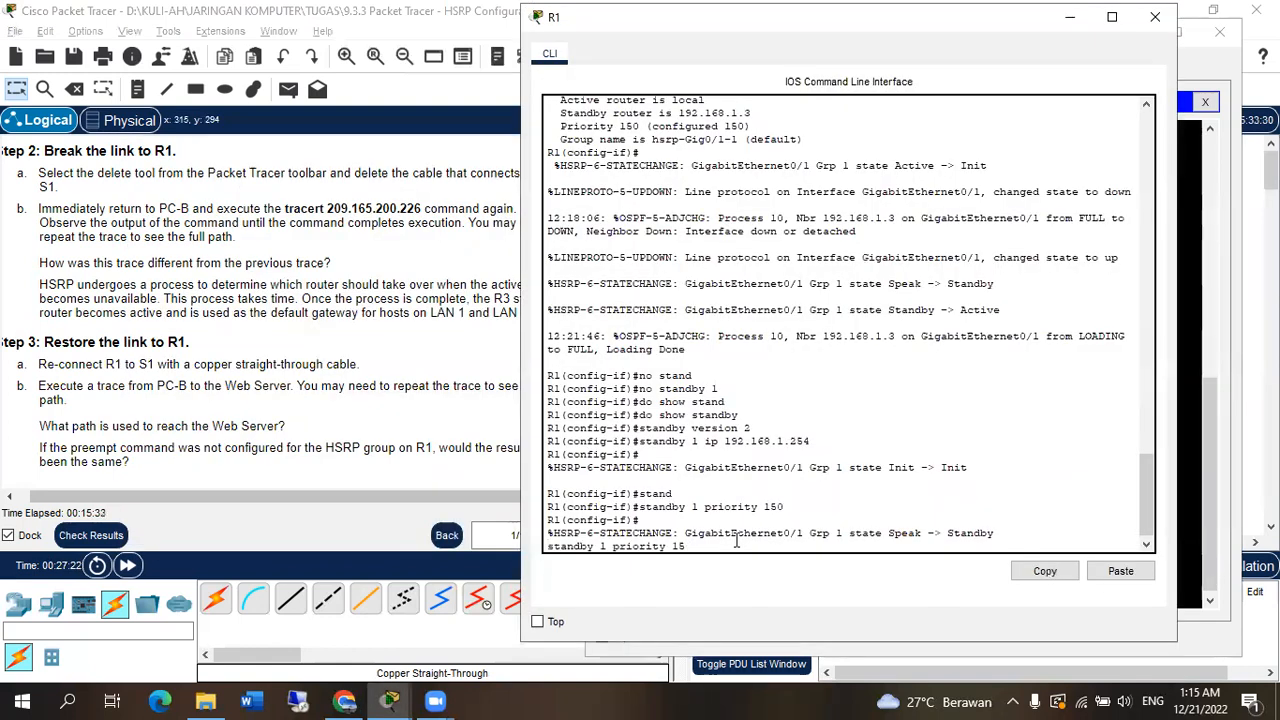
{"action": "type", "text": "eem"}
{"action": "key", "text": "Tab"}
{"action": "key", "text": "Return"}
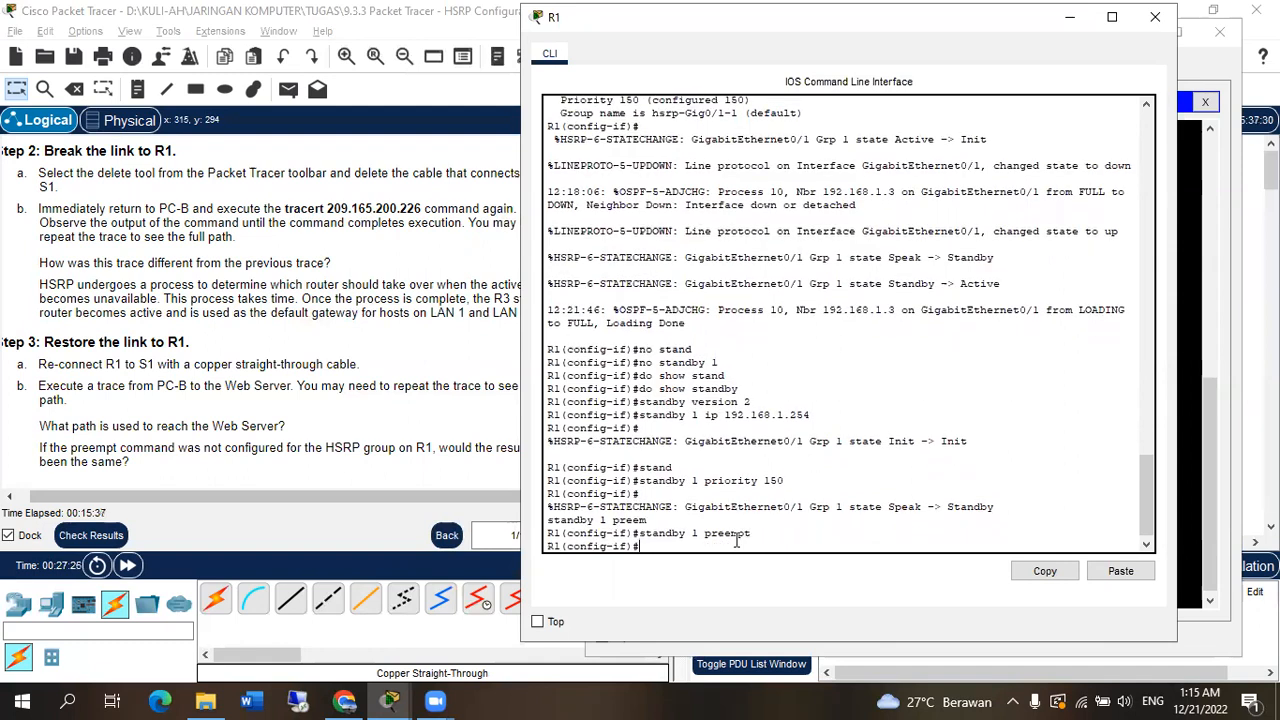
Fast-forward the simulation time and rerun tracert 209.165.200.226 from PC-B with preempt enabled on R1
{"action": "key", "text": "alt+Tab"}
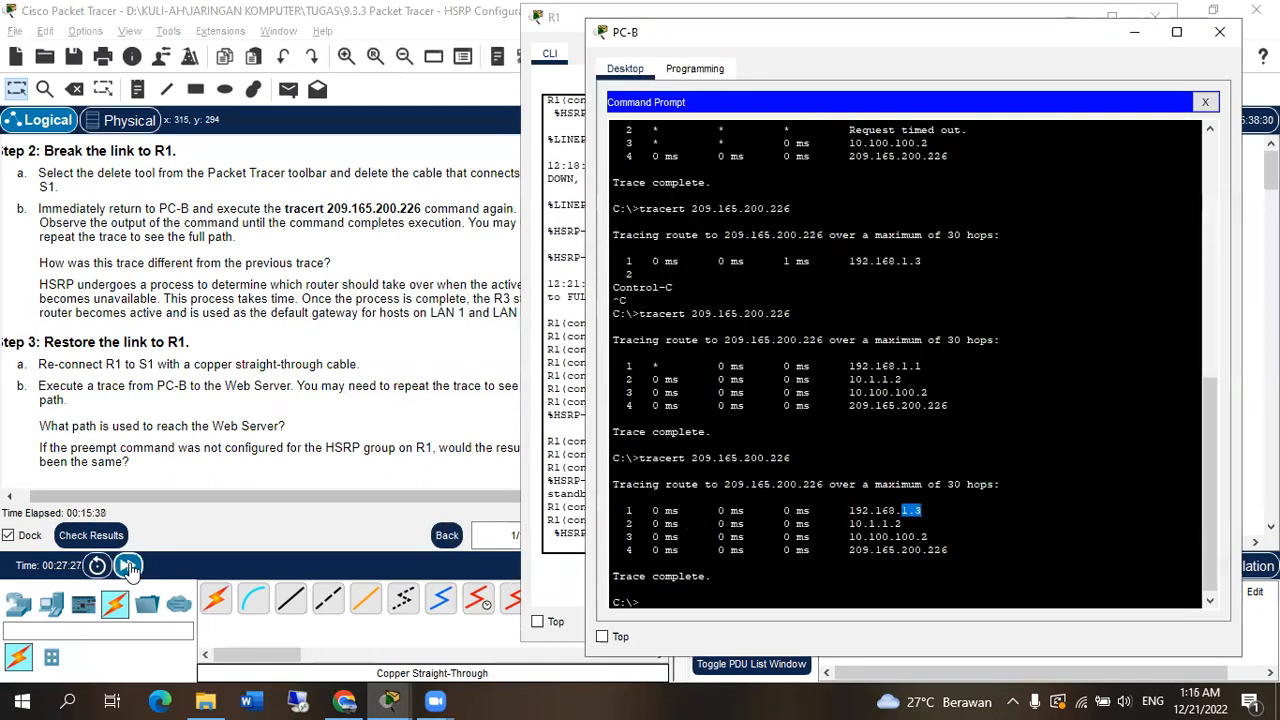
{"action": "left_click", "coordinate": [128, 566]}
{"action": "left_click", "coordinate": [128, 566]}
{"action": "left_click", "coordinate": [128, 566]}
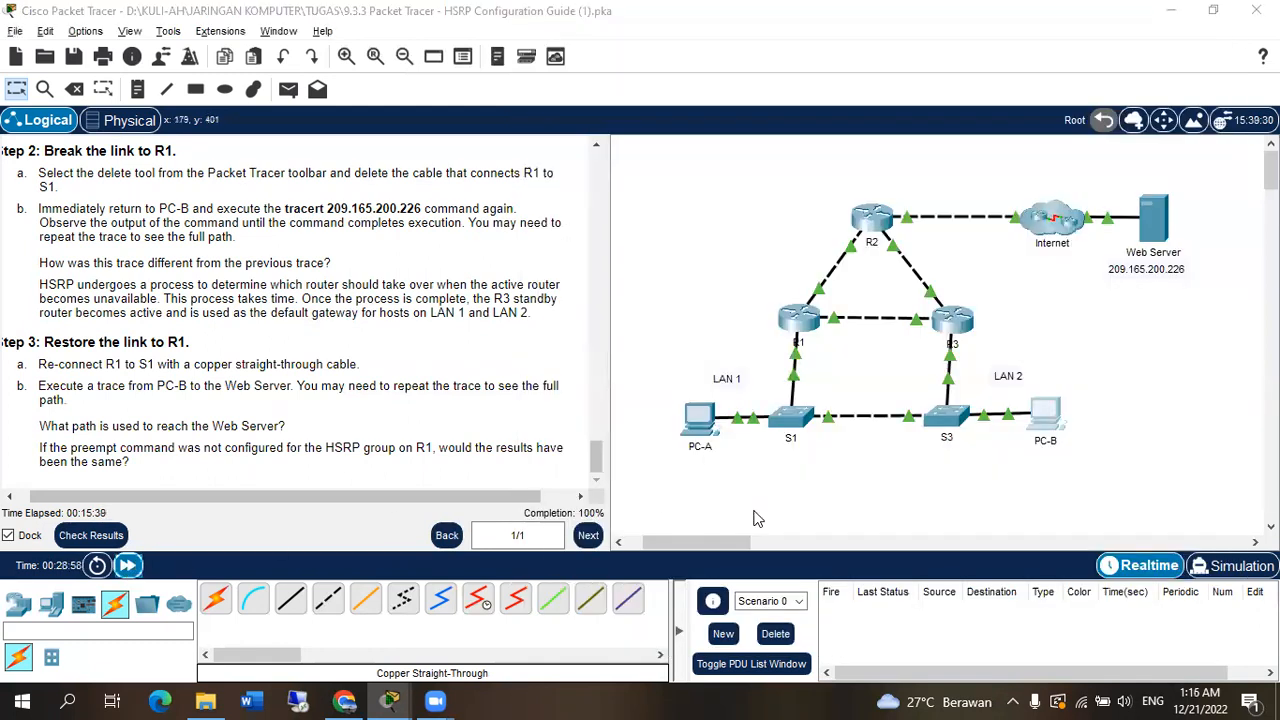
{"action": "key", "text": "alt+Tab"}
{"action": "key", "text": "alt+Tab"}
{"action": "key", "text": "alt+Tab"}
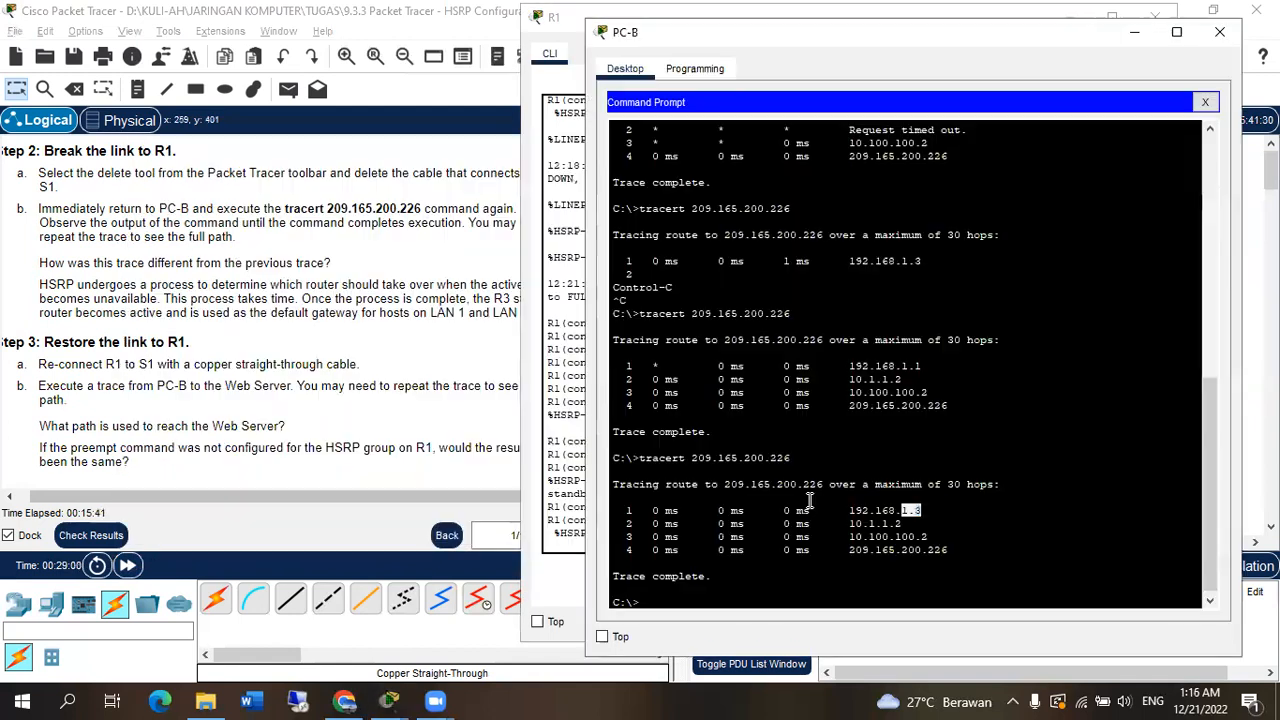
{"action": "left_click", "coordinate": [828, 598]}
{"action": "key", "text": "Up"}
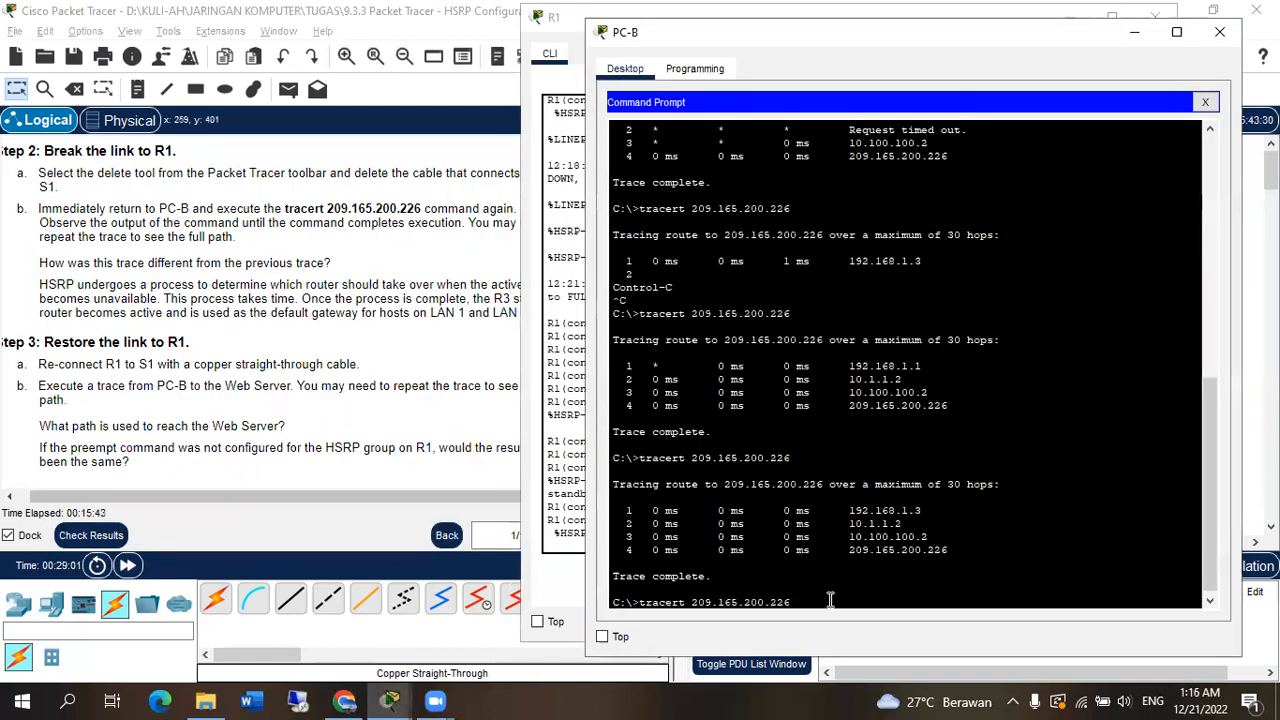
{"action": "key", "text": "Return"}
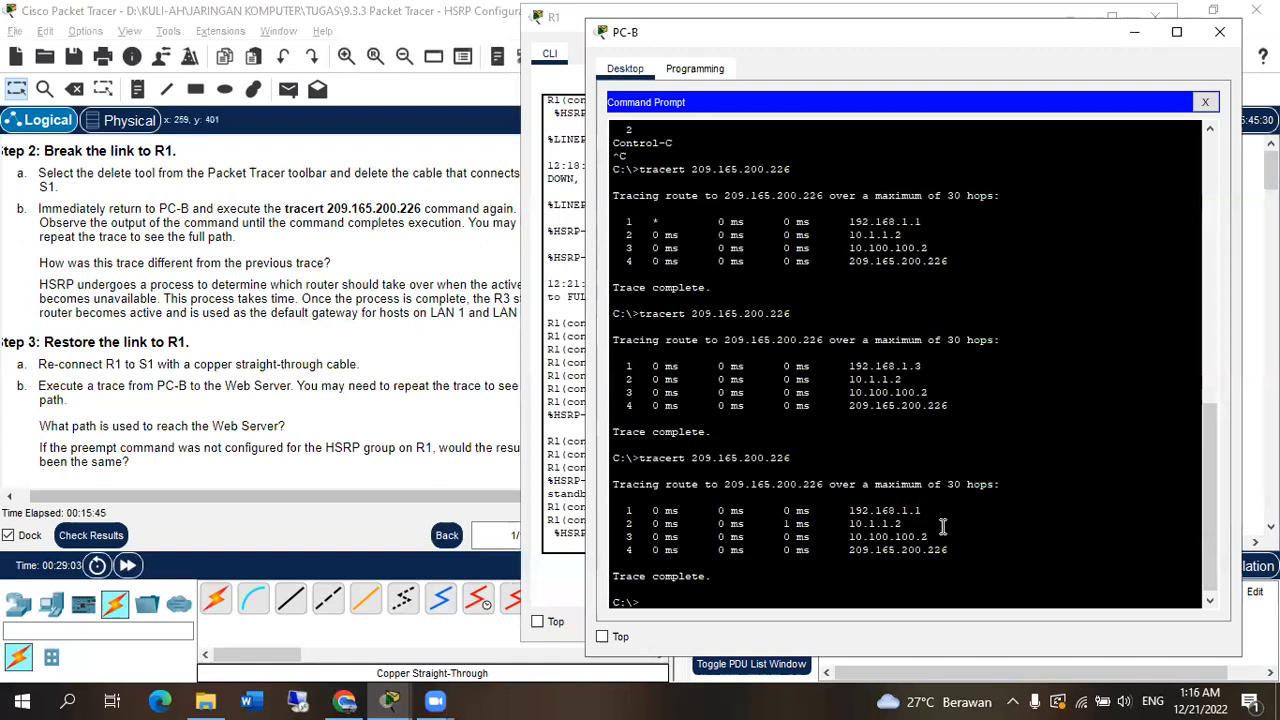
Review the topology, R1's preempt configuration and HSRP state messages, and PC-B's latest trace
{"action": "key", "text": "alt+Tab"}
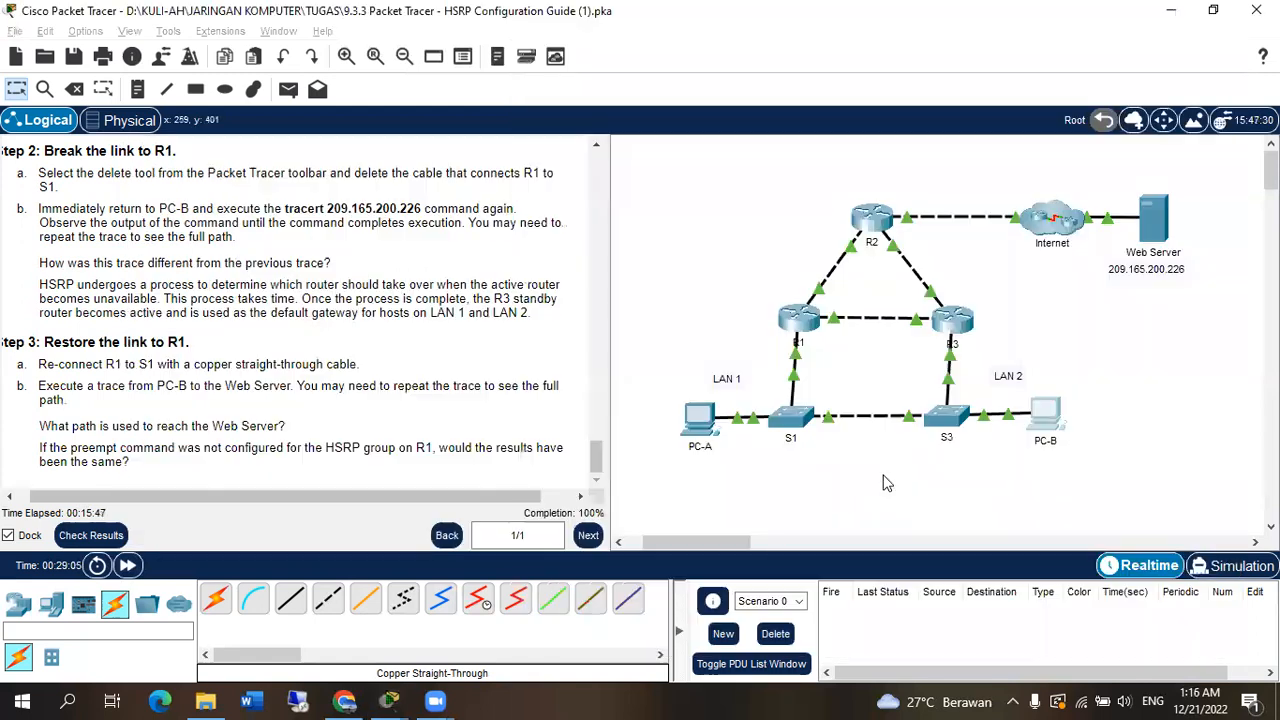
{"action": "key", "text": "alt+Tab"}
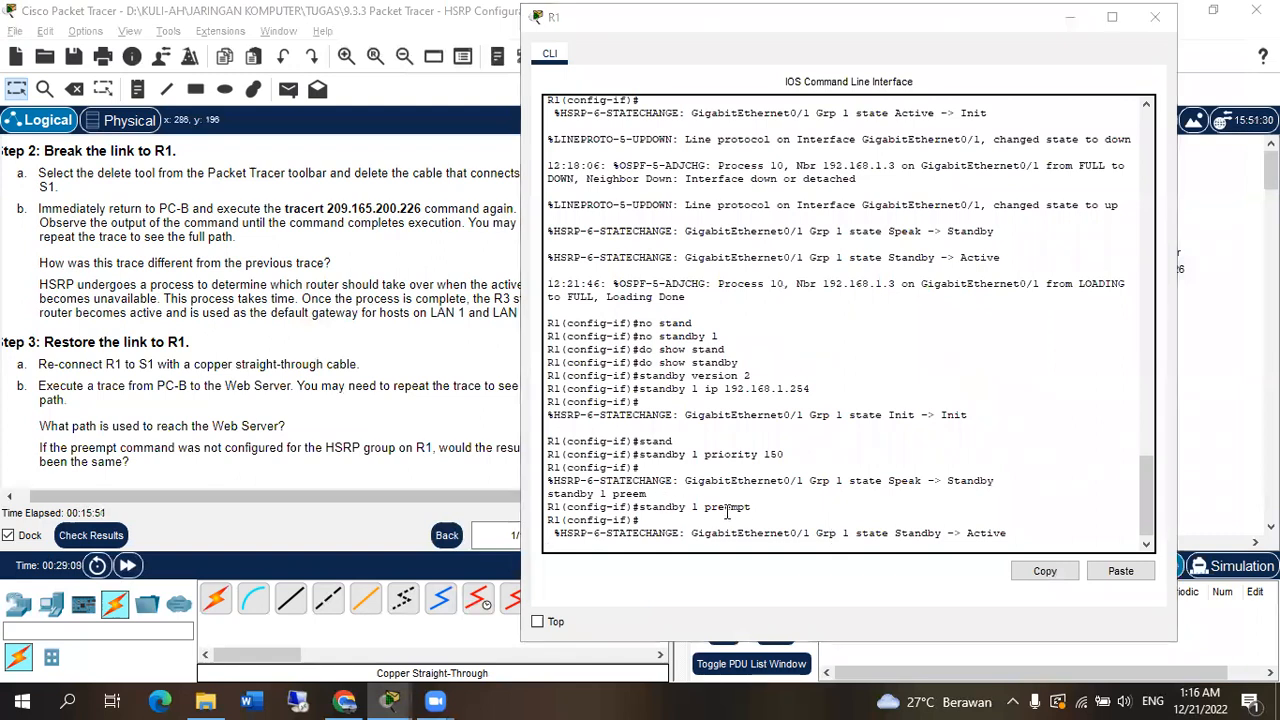
{"action": "key", "text": "alt+Tab"}
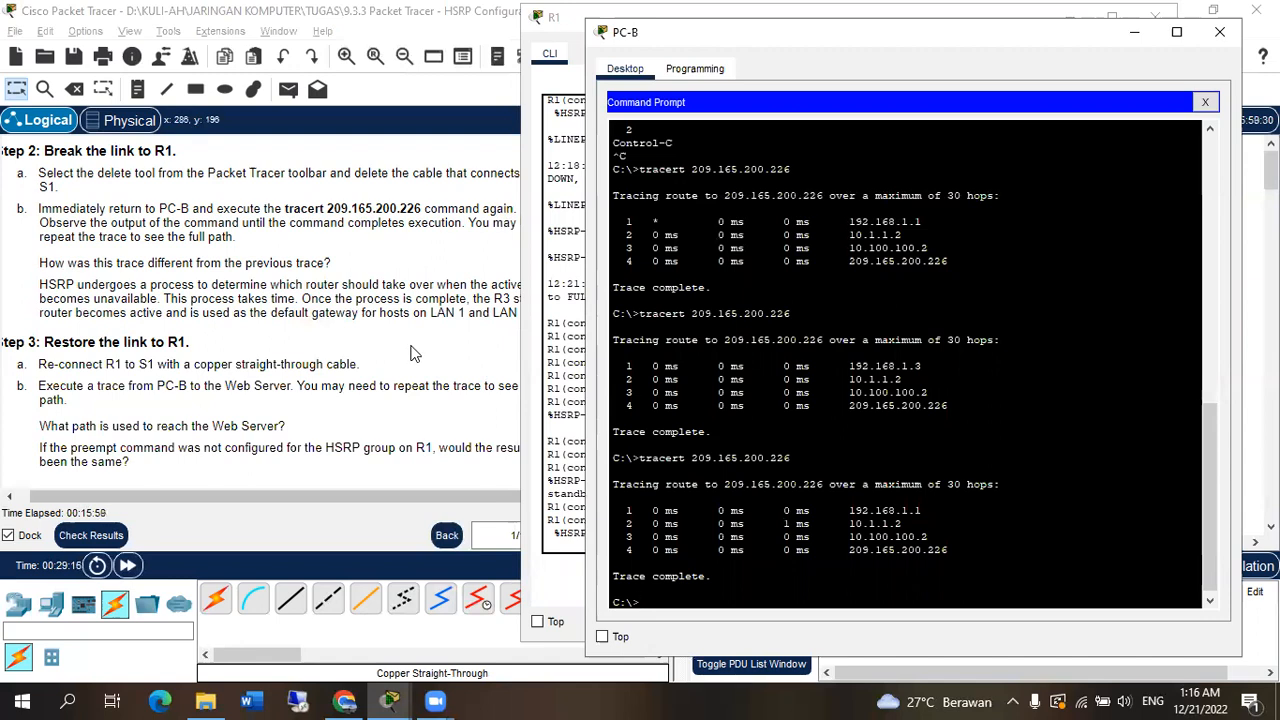
{"action": "key", "text": "alt+Tab"}
{"action": "key", "text": "alt+Tab"}
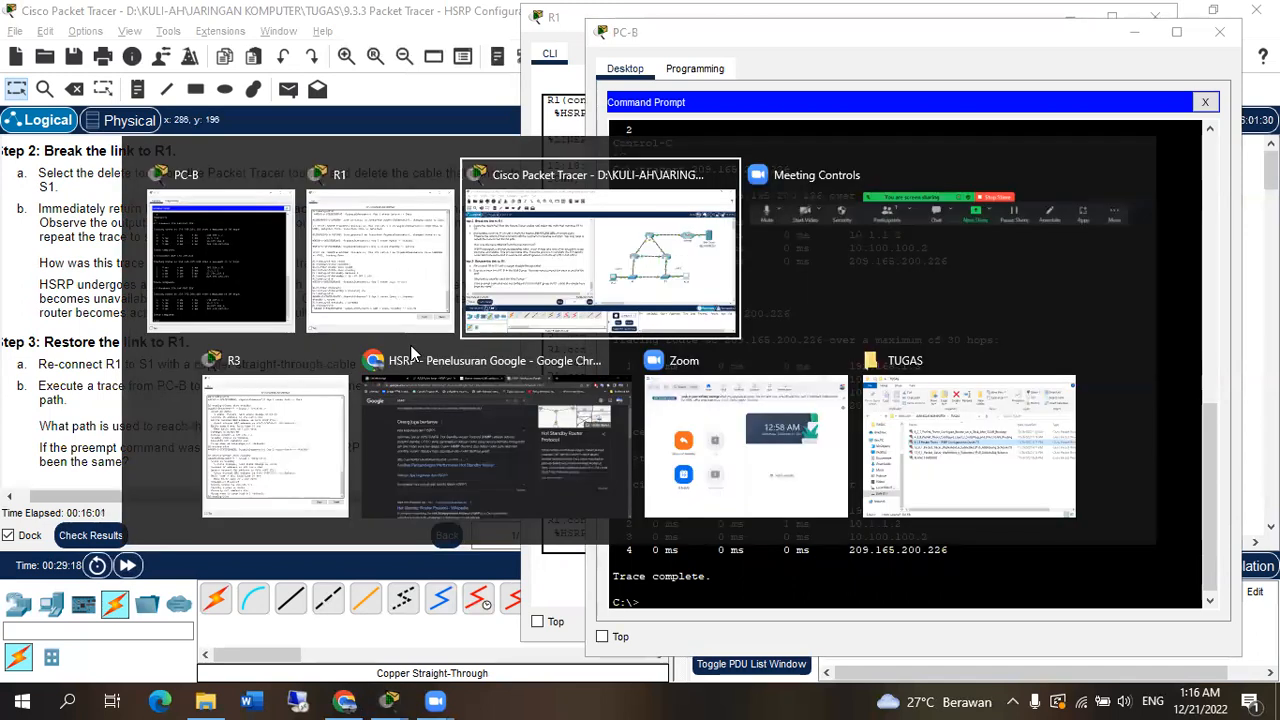